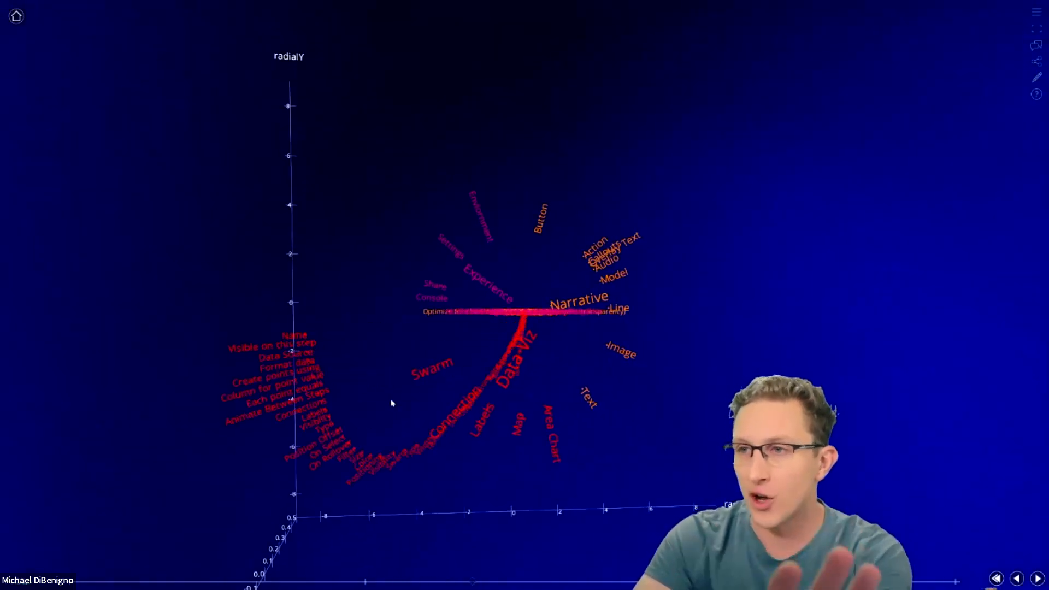
- Orbit and zoom the radial feature tree to bring its spacing and radialX axes into view
{"action": "left_click_drag", "start_coordinate": [471, 411], "coordinate": [361, 351]}
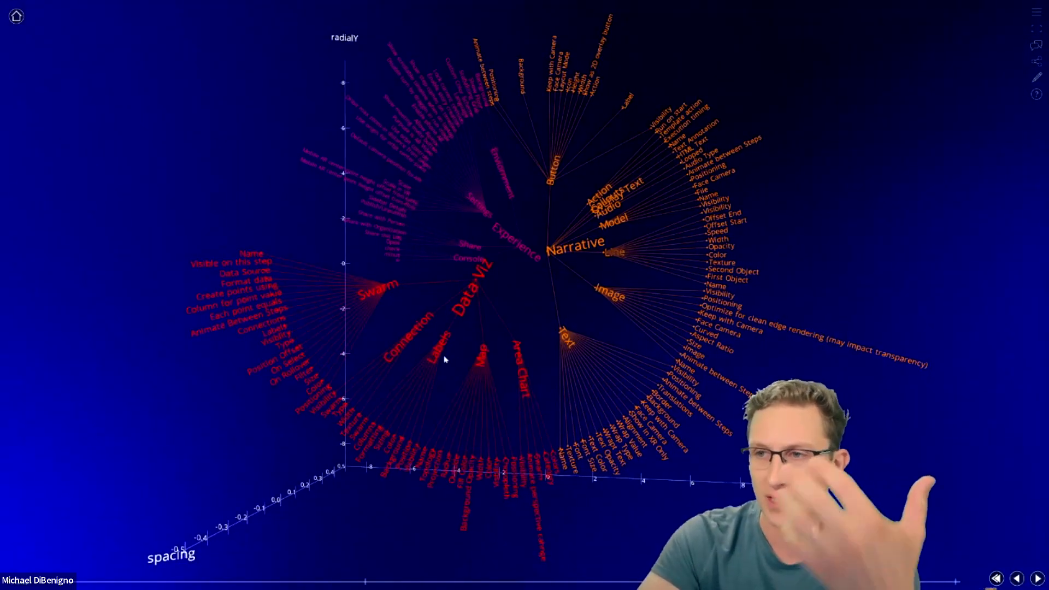
{"action": "scroll", "coordinate": [611, 273], "scroll_direction": "up", "scroll_amount": 5}
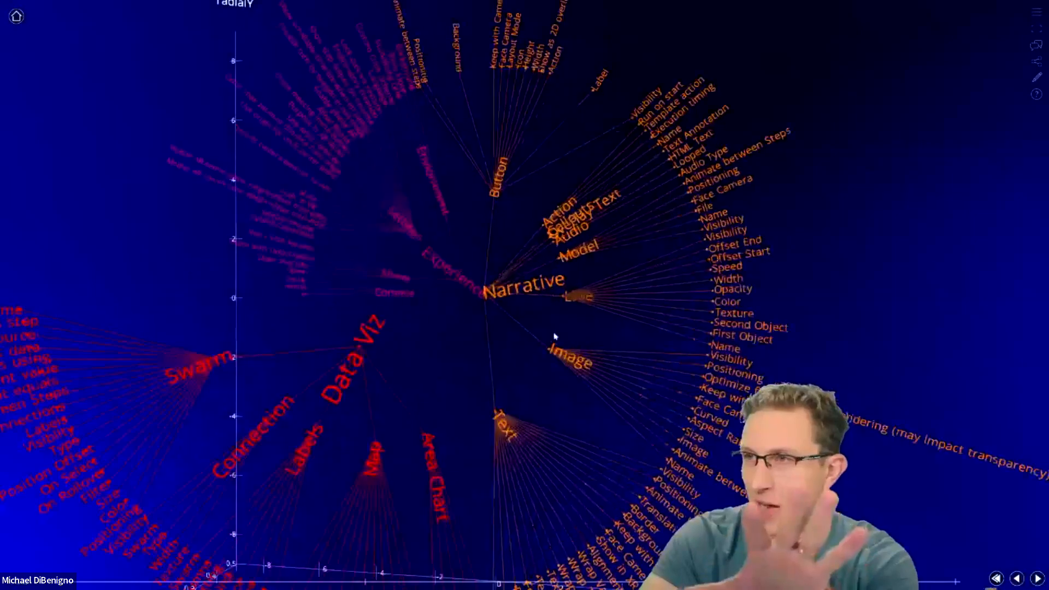
{"action": "scroll", "coordinate": [544, 346], "scroll_direction": "down", "scroll_amount": 5}
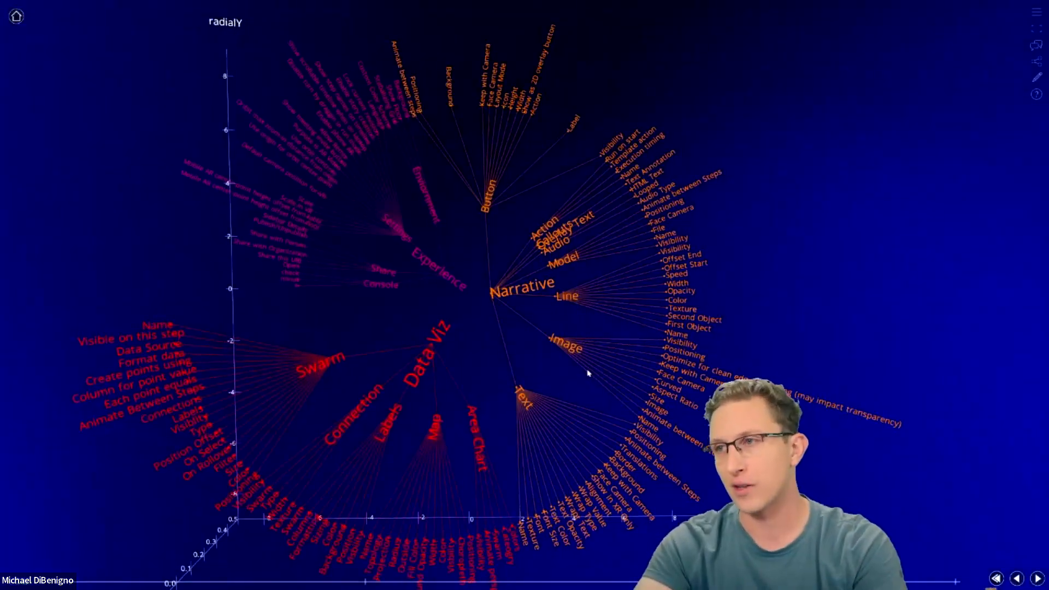
{"action": "left_click_drag", "start_coordinate": [407, 352], "coordinate": [653, 414]}
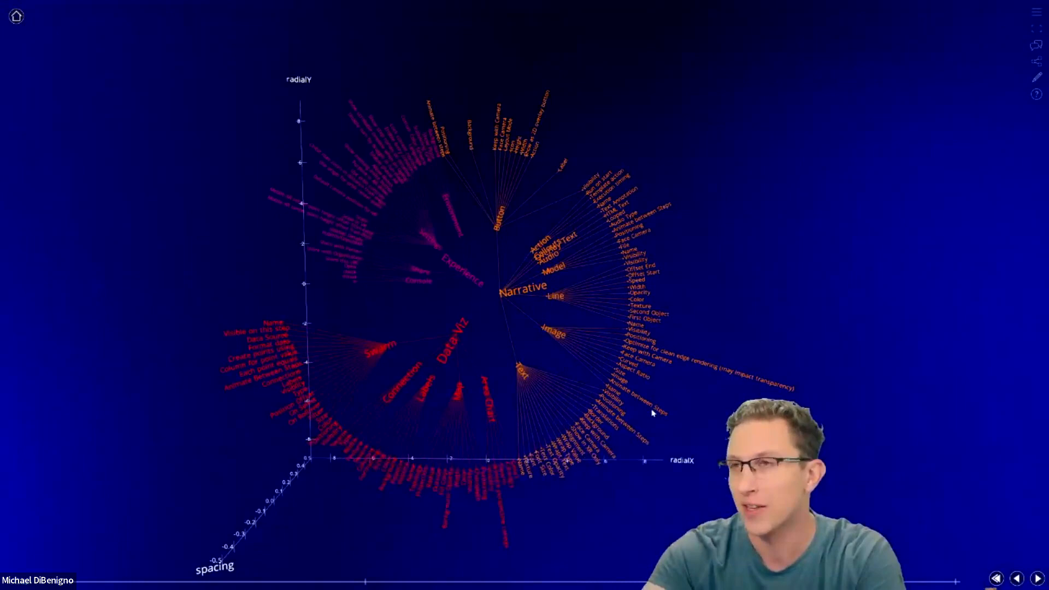
- Advance the radial tree flow to its next step and leave full-screen view
{"action": "left_click_drag", "start_coordinate": [546, 399], "coordinate": [579, 406]}
{"action": "key", "text": "Right"}
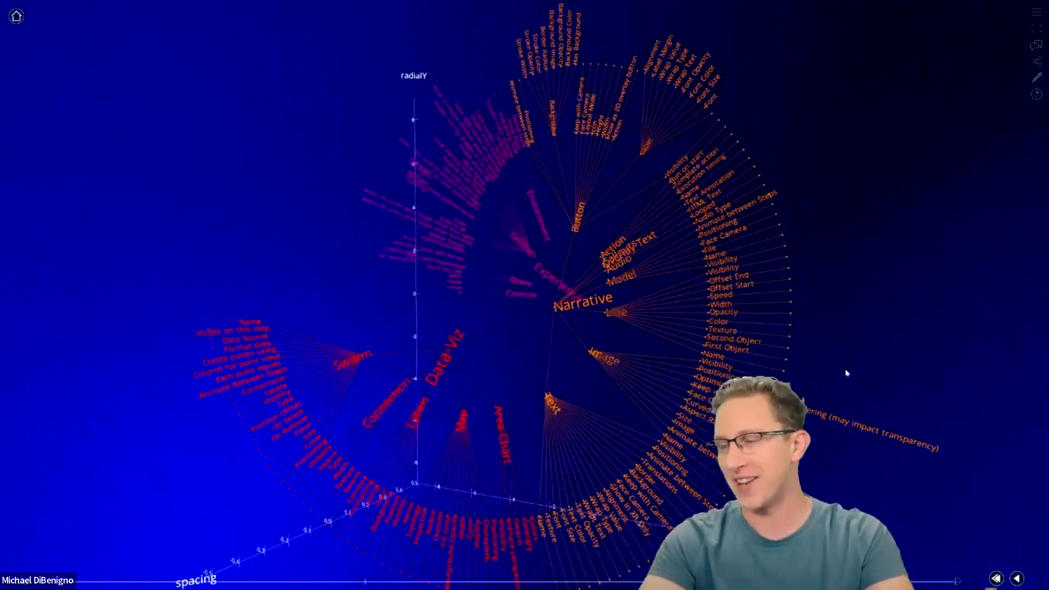
{"action": "key", "text": "Escape"}
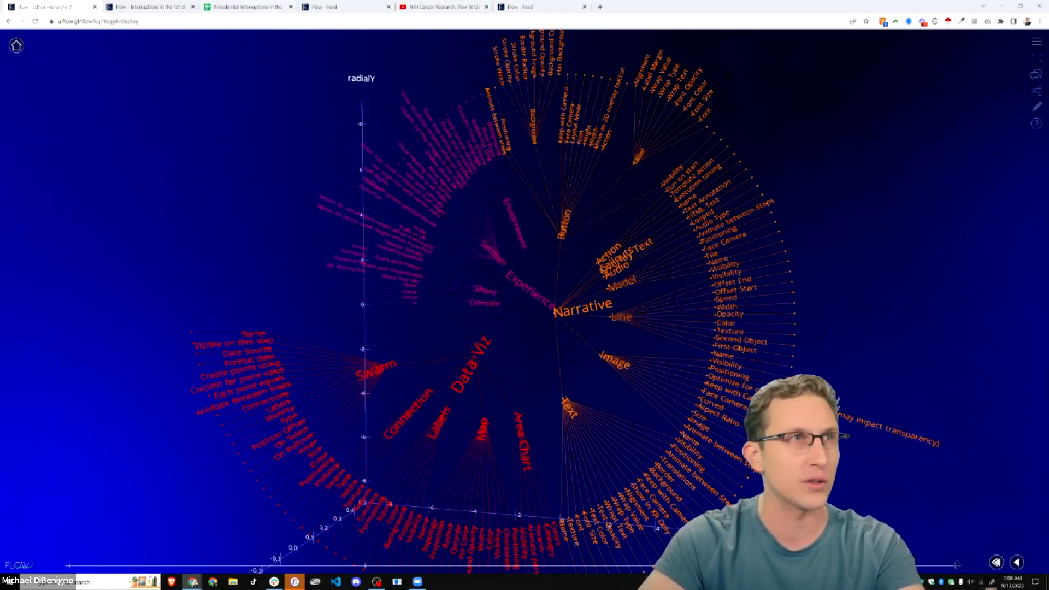
- Open the shared '3 Demo Media & Assets' Drive folder in a new tab from its pasted link
{"action": "key", "text": "alt+Tab"}
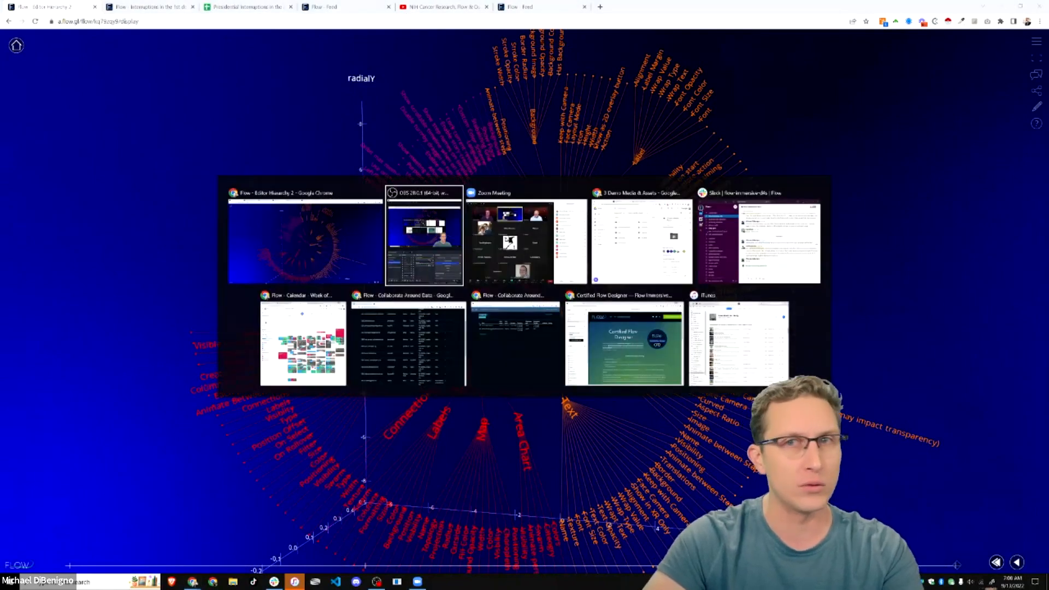
{"action": "key", "text": "alt+Tab"}
{"action": "key", "text": "alt+Tab"}
{"action": "key", "text": "Escape"}
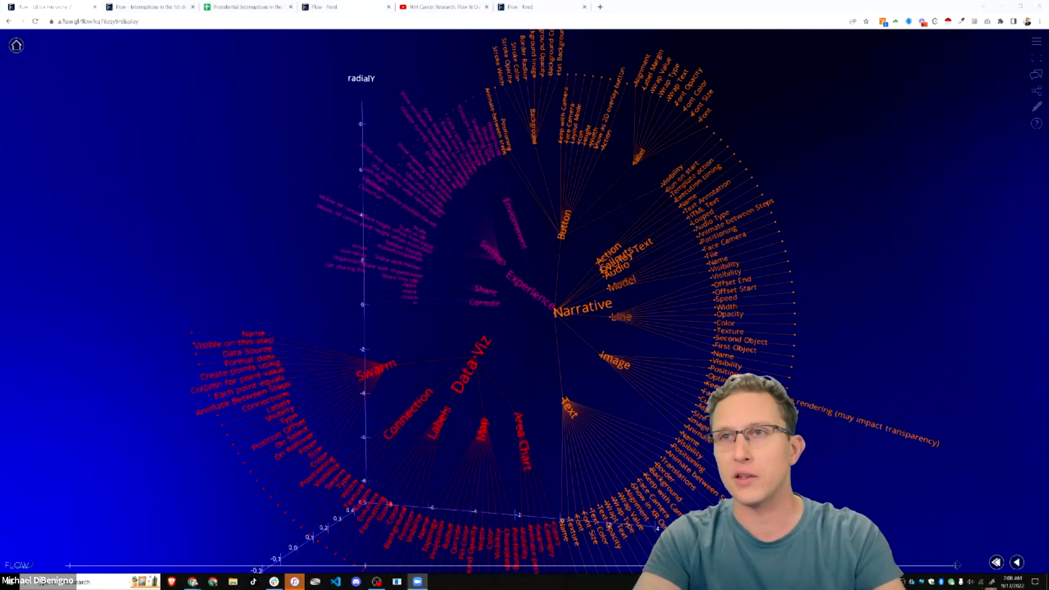
{"action": "left_click", "coordinate": [600, 8]}
{"action": "key", "text": "Return"}
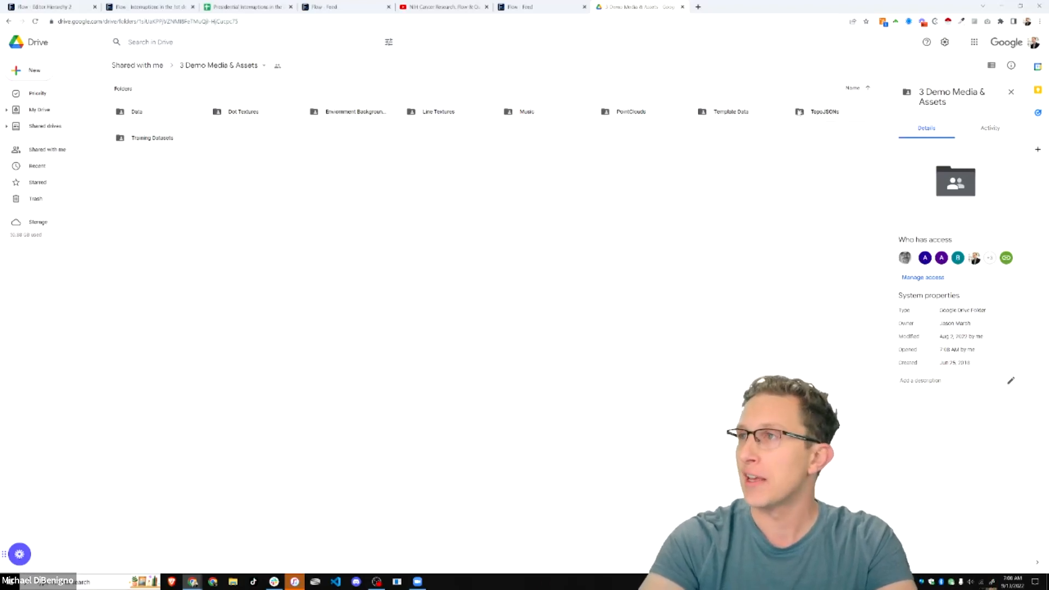
- Browse the Dot Textures folder and view details of HD_transparent_picture.png
{"action": "double_click", "coordinate": [249, 115]}
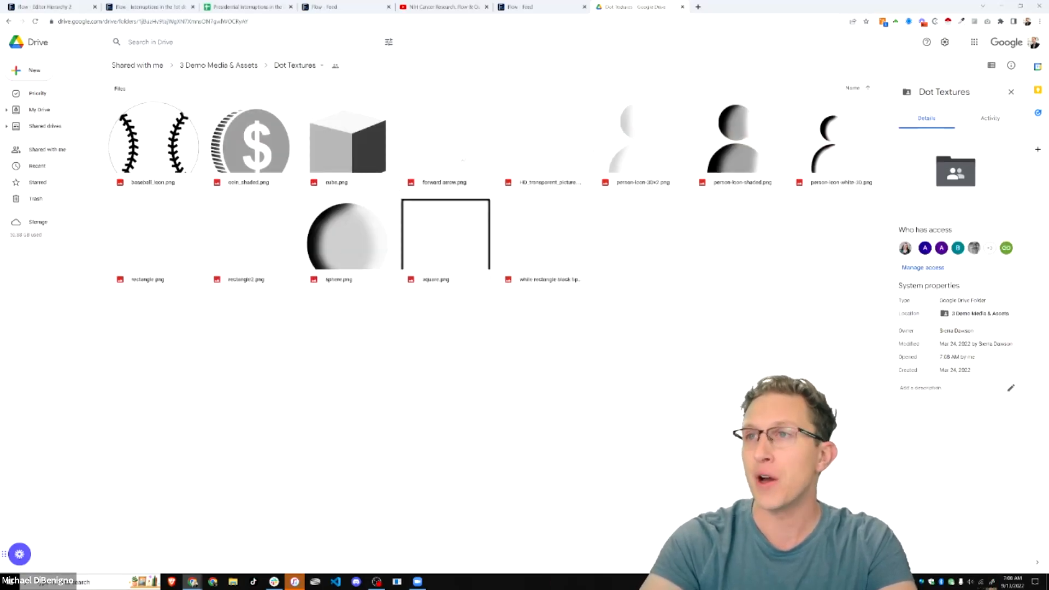
{"action": "left_click", "coordinate": [533, 159]}
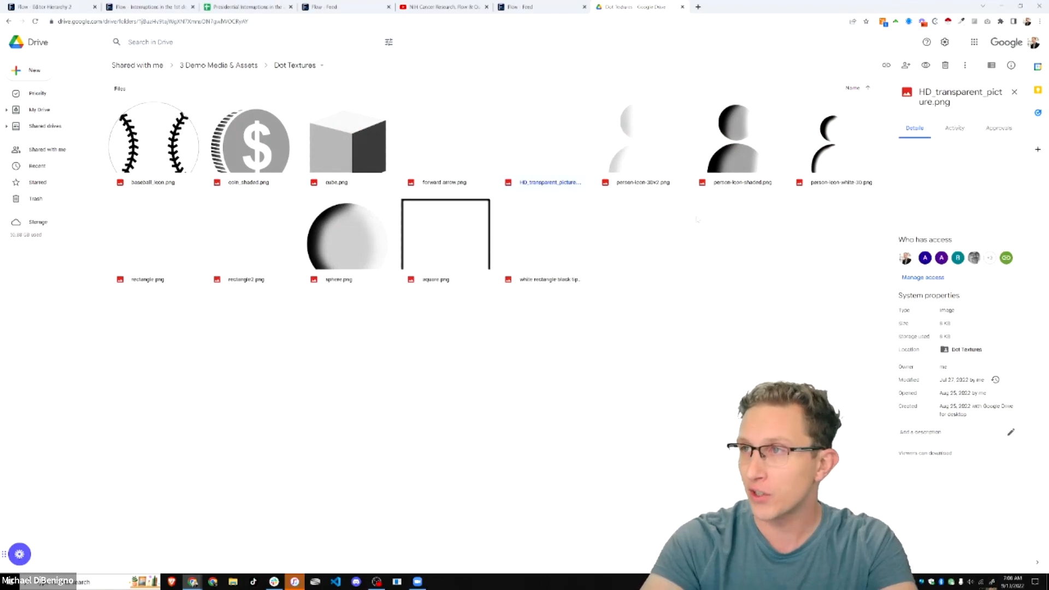
{"action": "key", "text": "alt+Left"}
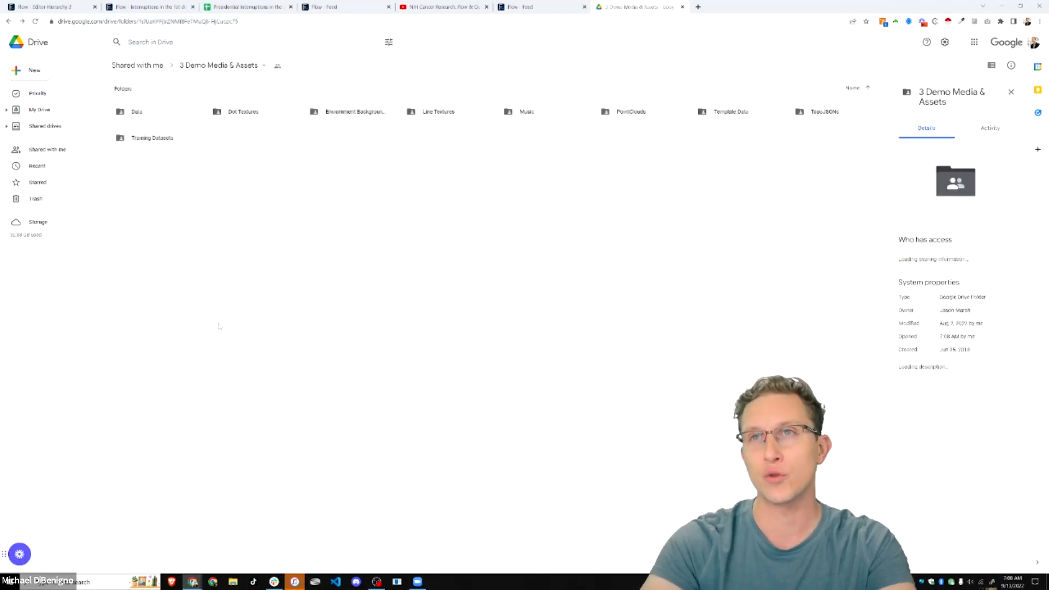
- Peek into Environment Backgrounds, then open the Presidential Interruptions spreadsheet from Training Datasets
{"action": "double_click", "coordinate": [356, 113]}
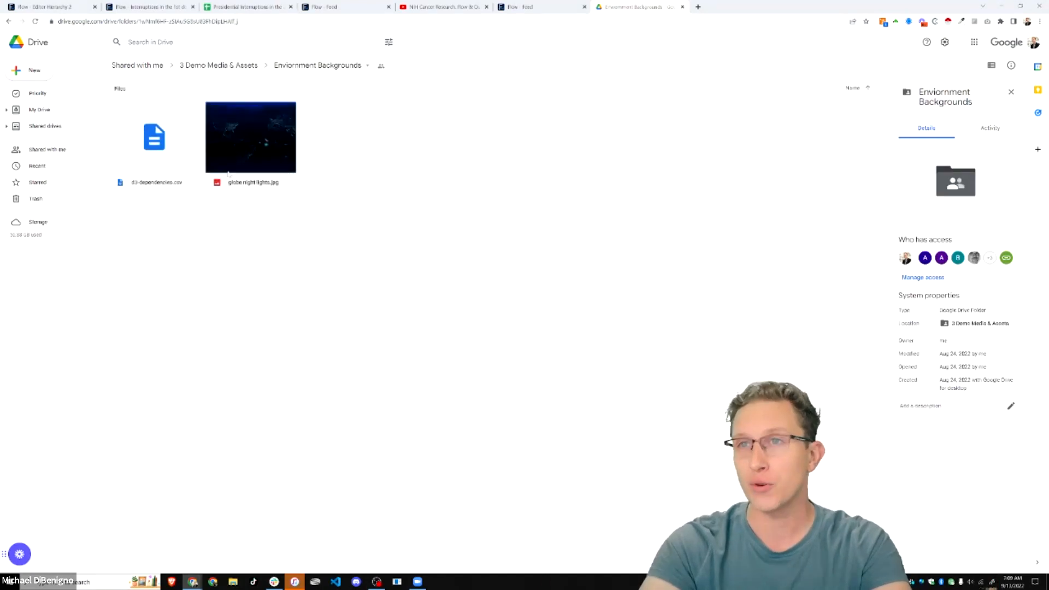
{"action": "key", "text": "alt+Left"}
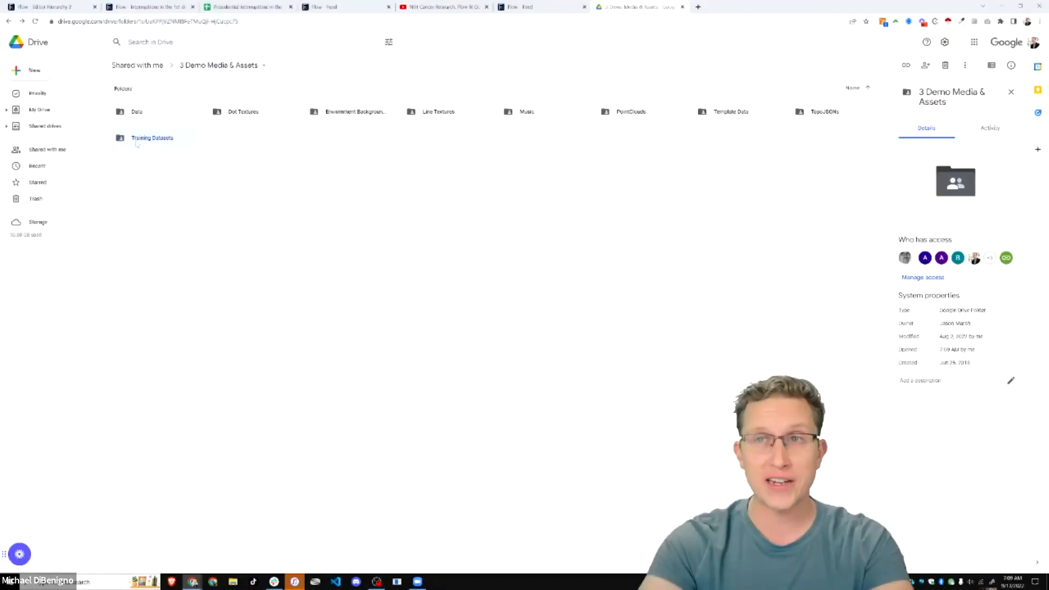
{"action": "double_click", "coordinate": [143, 138]}
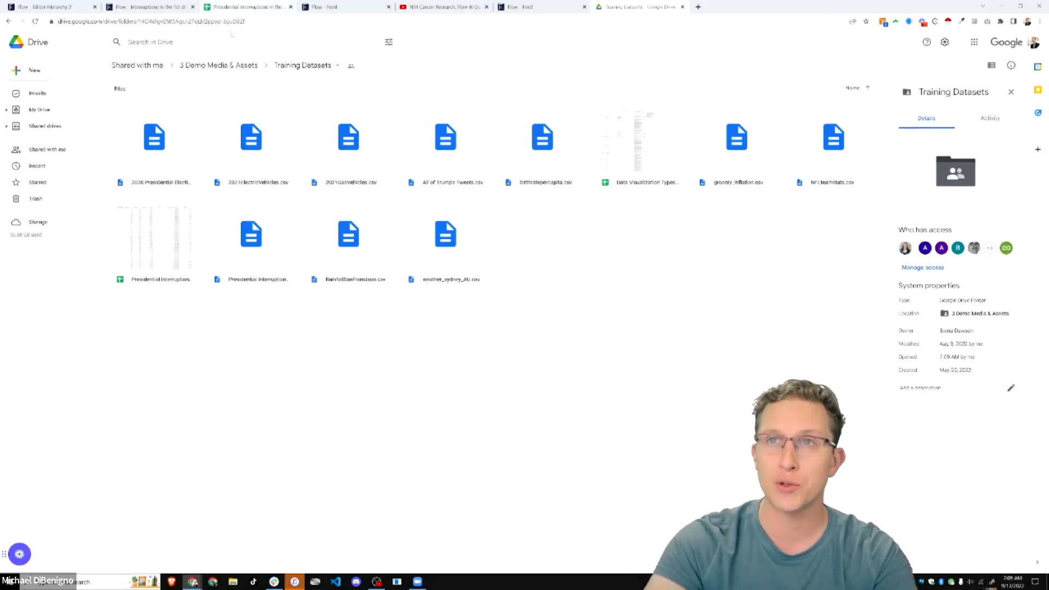
{"action": "double_click", "coordinate": [151, 248]}
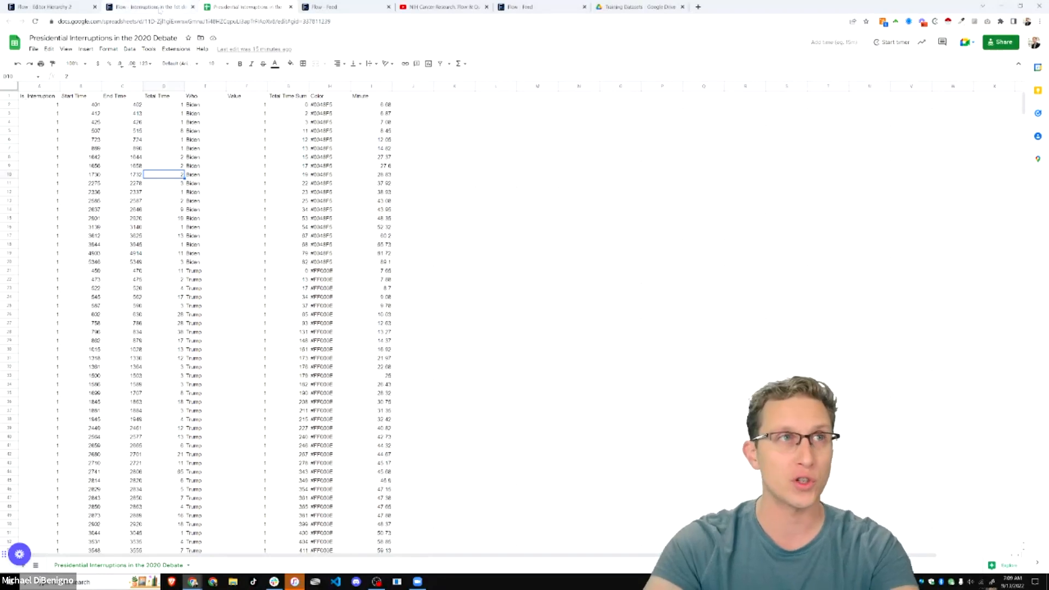
- Switch to the interruptions flow and play it as a presentation from its first step
{"action": "mouse_move", "coordinate": [156, 10]}
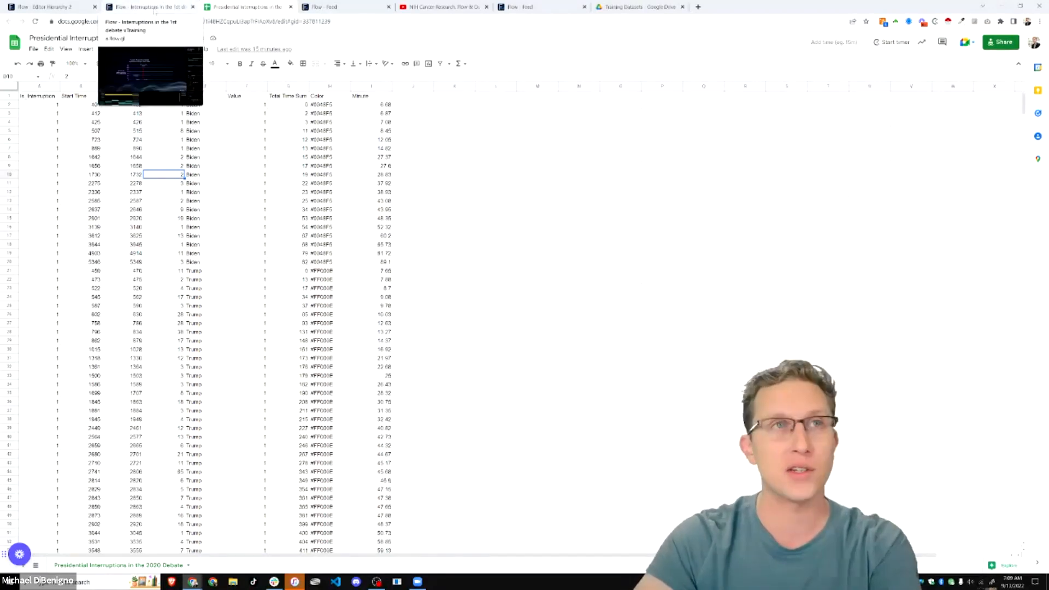
{"action": "left_click", "coordinate": [155, 8]}
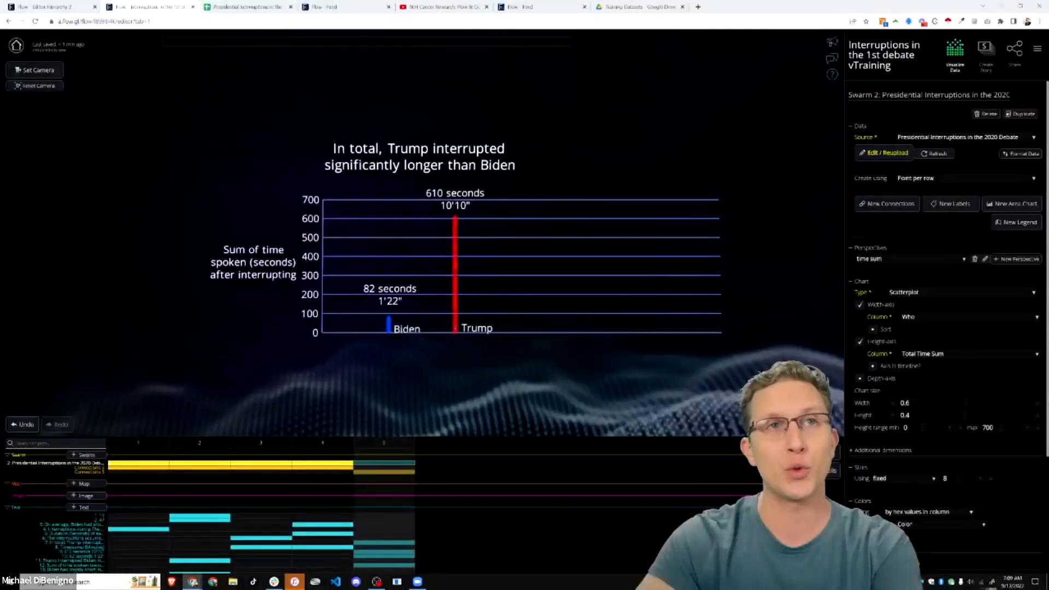
{"action": "left_click", "coordinate": [837, 45]}
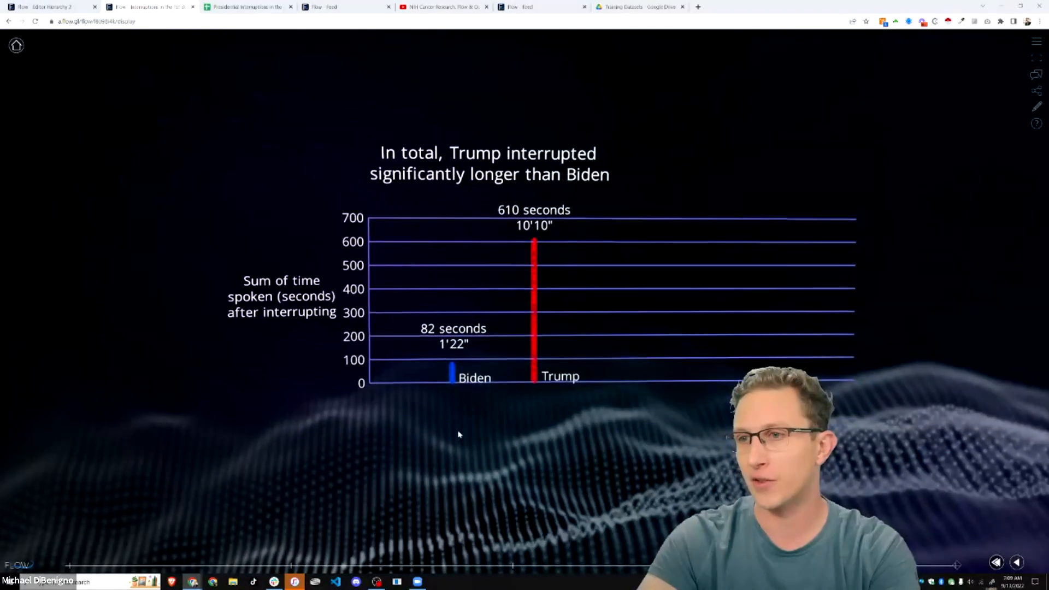
{"action": "left_click", "coordinate": [69, 566]}
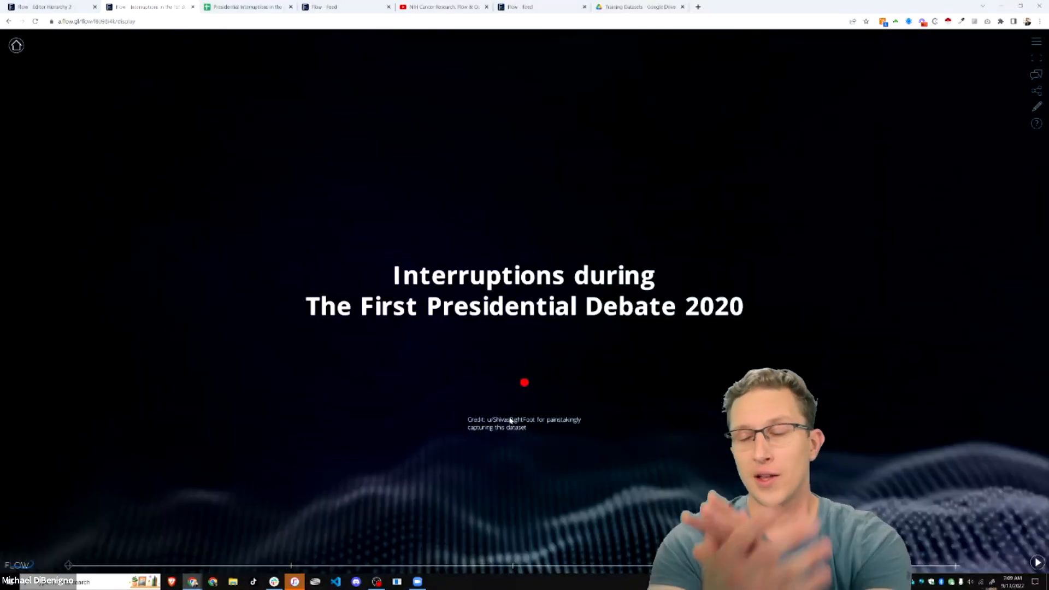
- Show the interruptions presentation full screen and advance to the Count of interruptions step
{"action": "key", "text": "F11"}
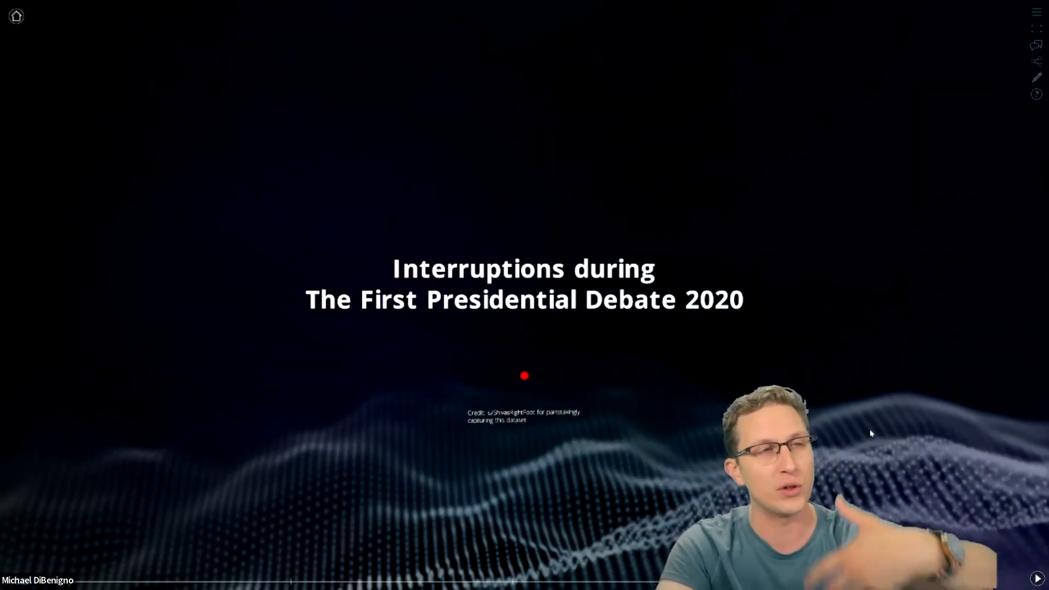
{"action": "key", "text": "Right"}
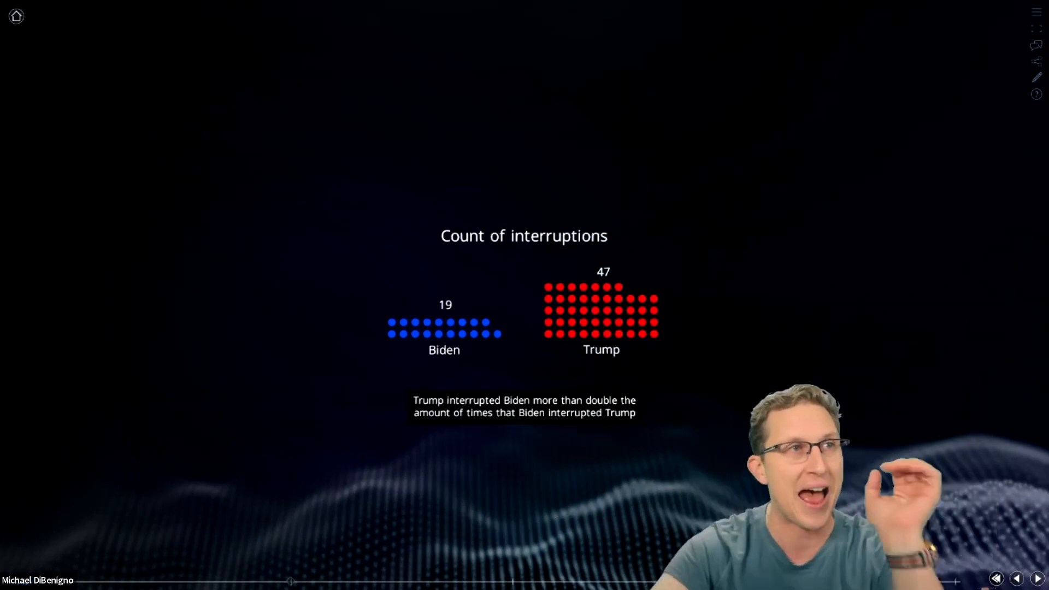
- Step through the timeline and average-duration charts to the total-time bar chart, then exit full screen
{"action": "scroll", "coordinate": [451, 352], "scroll_direction": "up", "scroll_amount": 6}
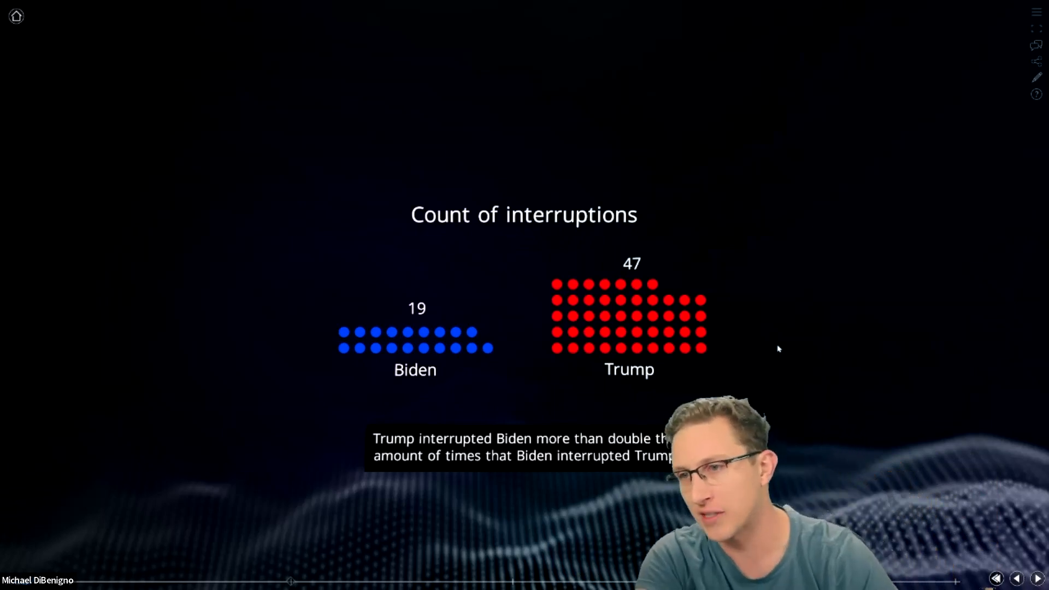
{"action": "key", "text": "Right"}
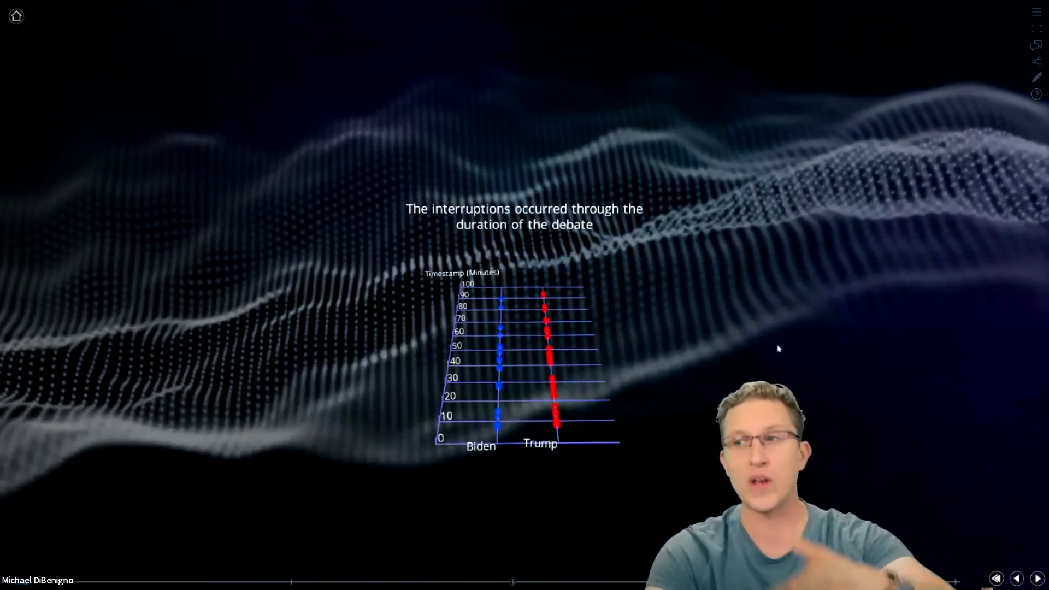
{"action": "left_click_drag", "start_coordinate": [759, 382], "coordinate": [628, 398]}
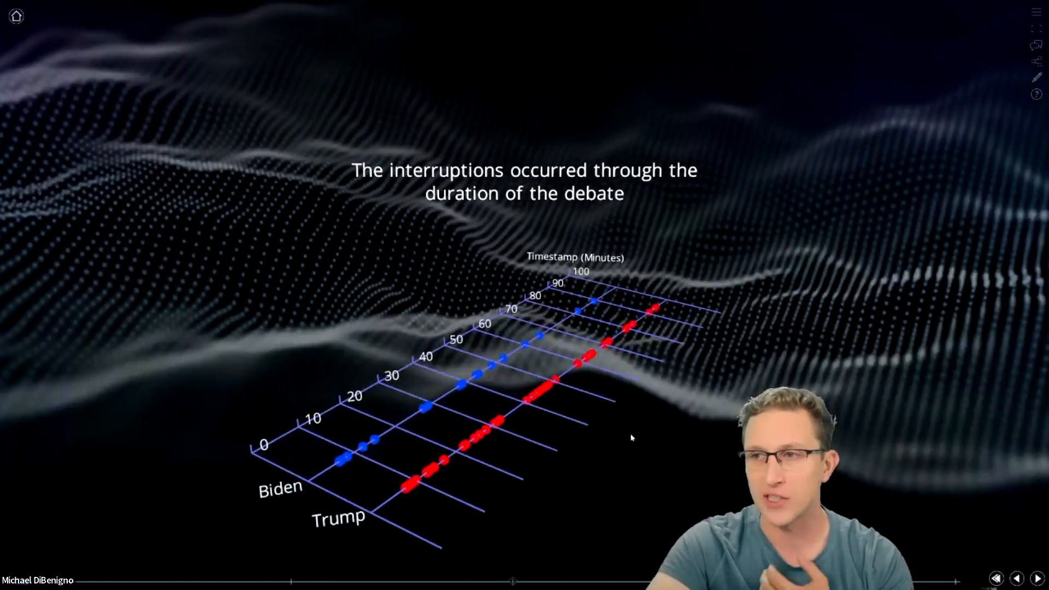
{"action": "key", "text": "Right"}
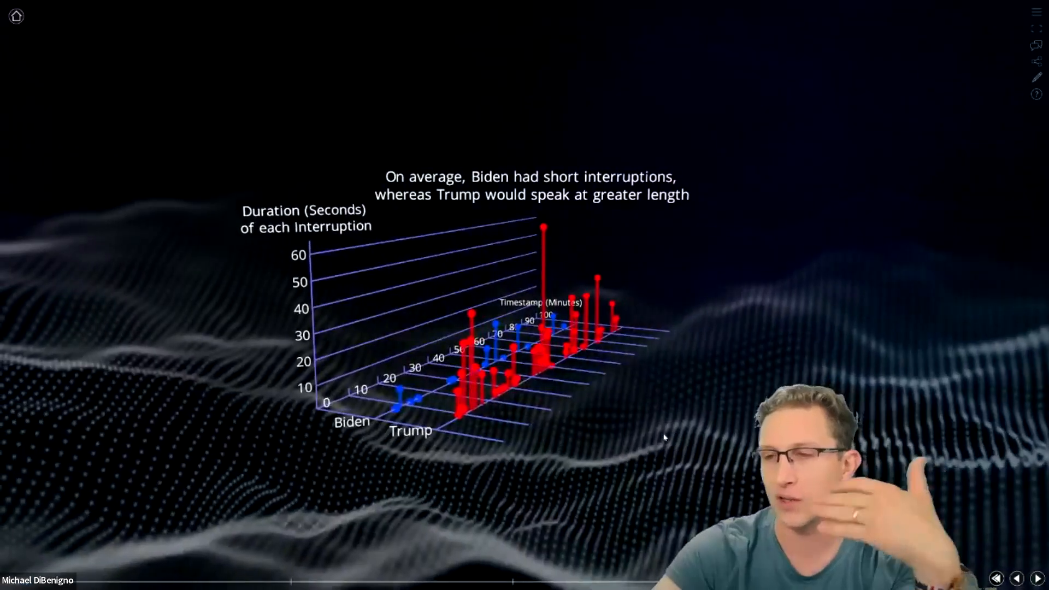
{"action": "left_click_drag", "start_coordinate": [665, 437], "coordinate": [587, 439]}
{"action": "key", "text": "Right"}
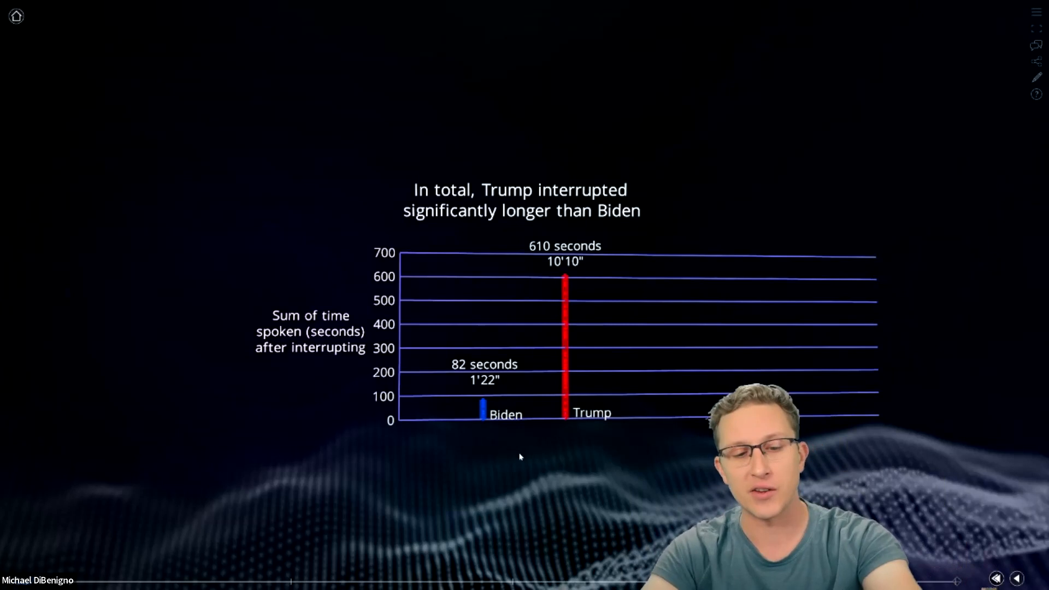
{"action": "key", "text": "Escape"}
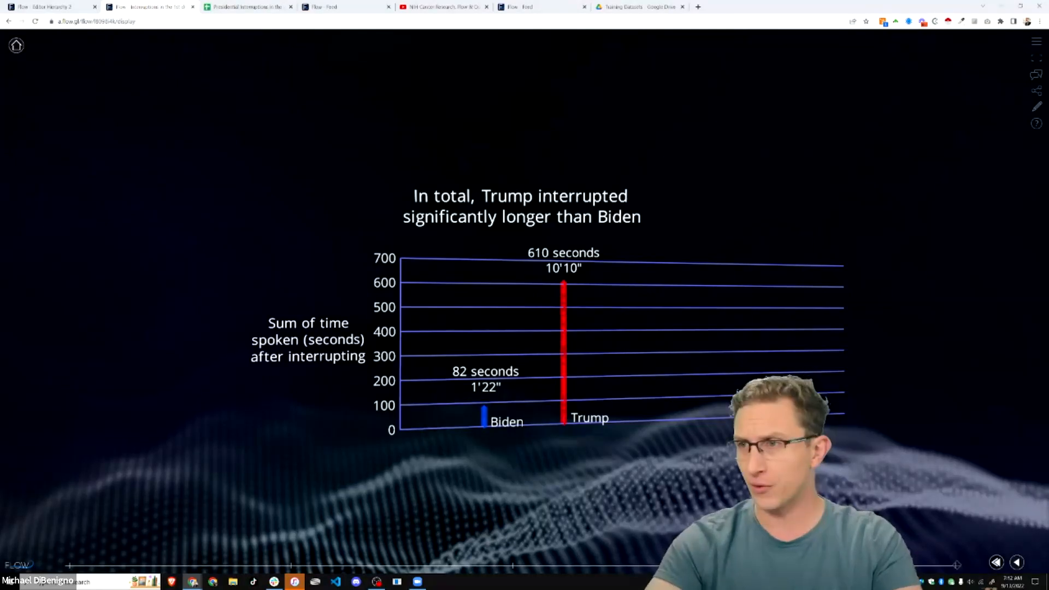
- Rotate and tilt the total-time bar chart, then switch to the Flow Feed tab
{"action": "left_click_drag", "start_coordinate": [216, 224], "coordinate": [543, 96]}
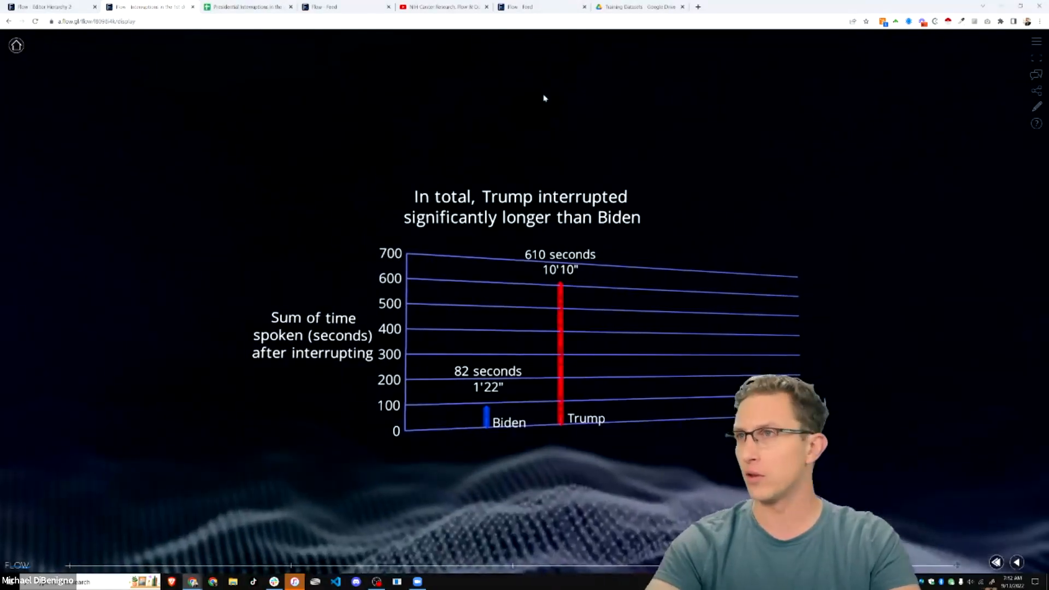
{"action": "left_click_drag", "start_coordinate": [231, 77], "coordinate": [215, 154]}
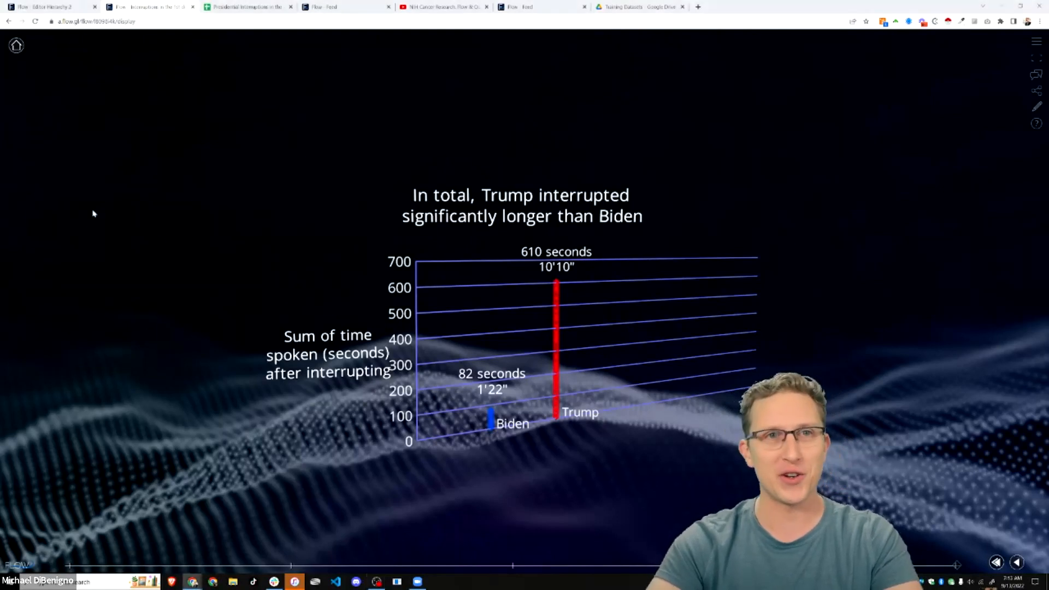
{"action": "left_click", "coordinate": [352, 5]}
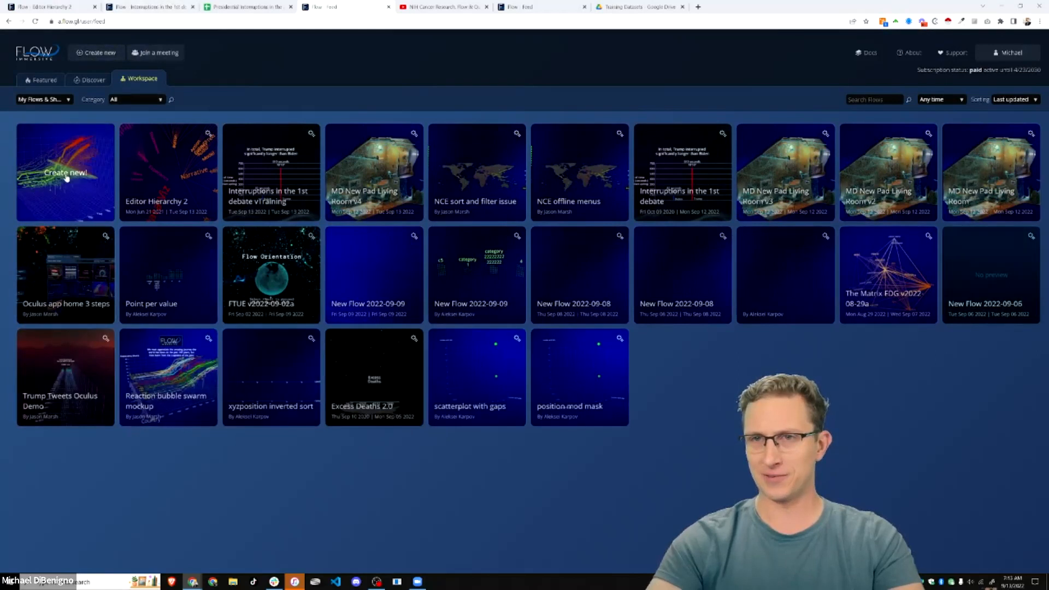
- Create the new flow 'New Flow 2022-09-13', then return to the interruptions spreadsheet
{"action": "left_click", "coordinate": [67, 177]}
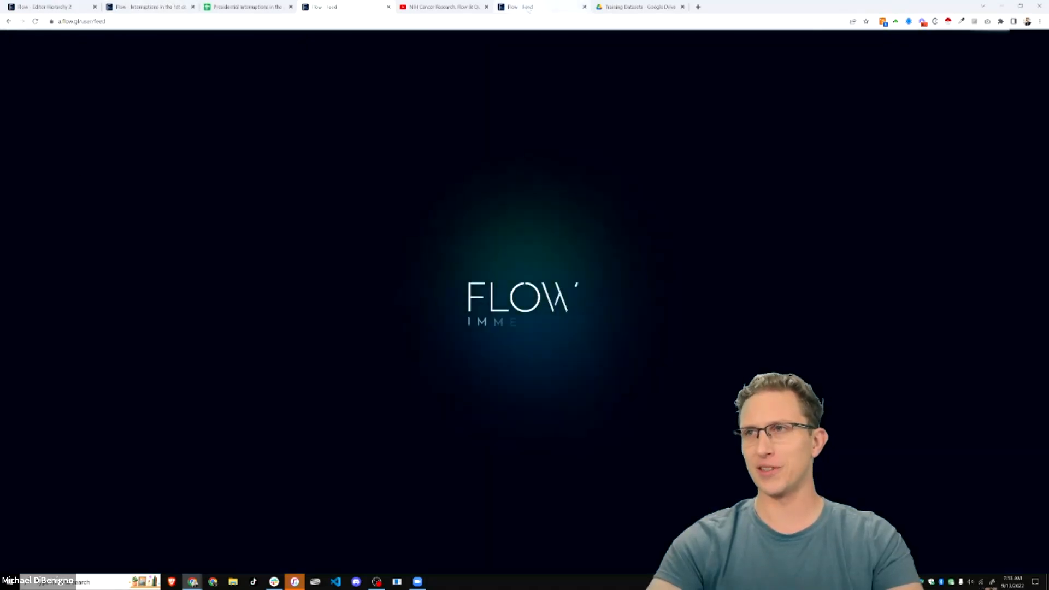
{"action": "left_click", "coordinate": [585, 7]}
{"action": "left_click", "coordinate": [344, 7]}
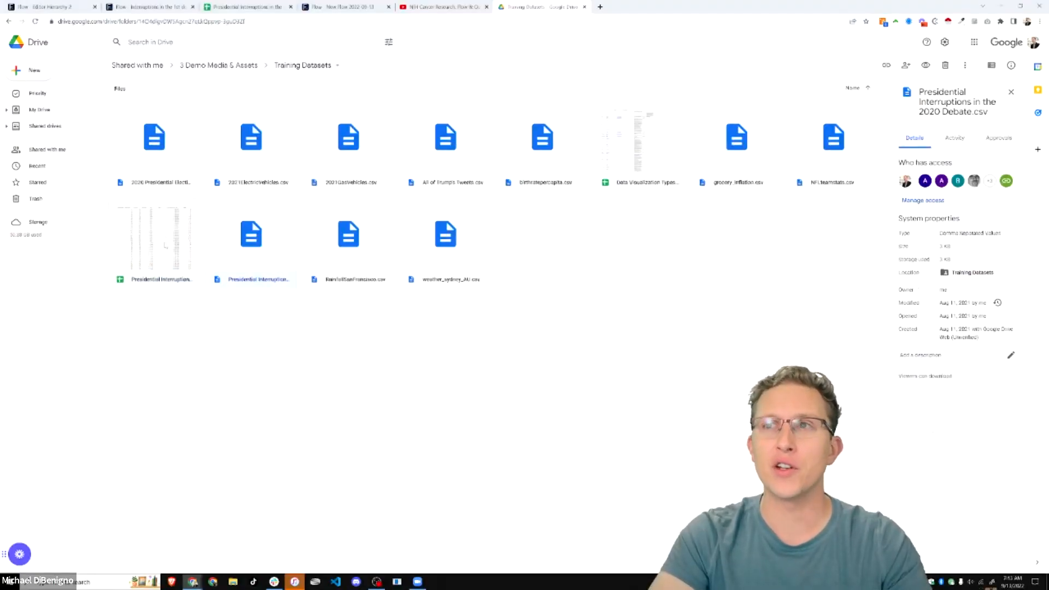
{"action": "left_click", "coordinate": [248, 7]}
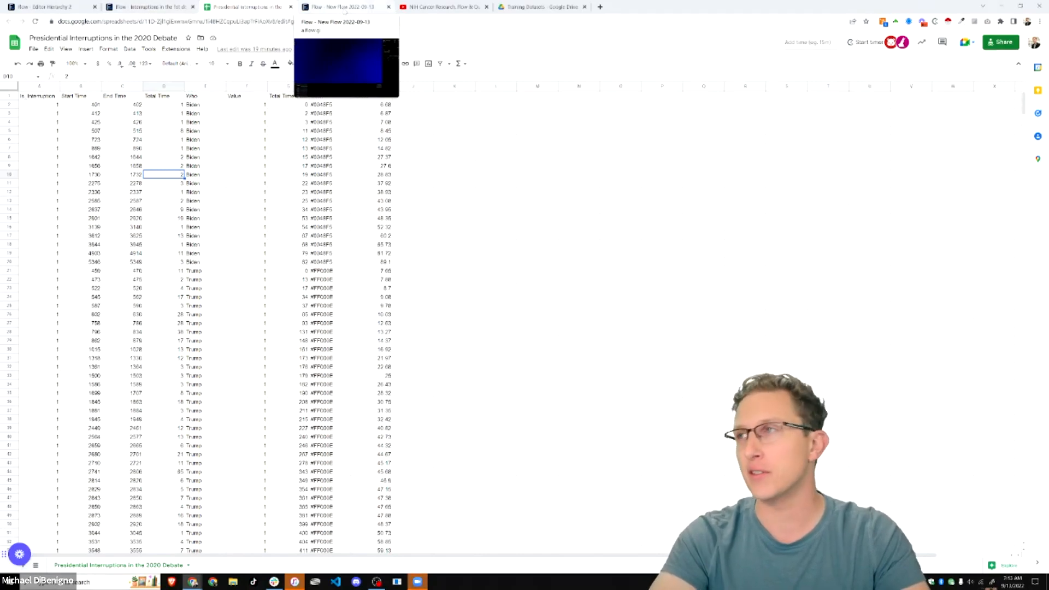
- Inspect the Is Interruption column header and values in the interruptions spreadsheet
{"action": "left_click", "coordinate": [345, 7]}
{"action": "left_click", "coordinate": [246, 6]}
{"action": "left_click", "coordinate": [43, 105]}
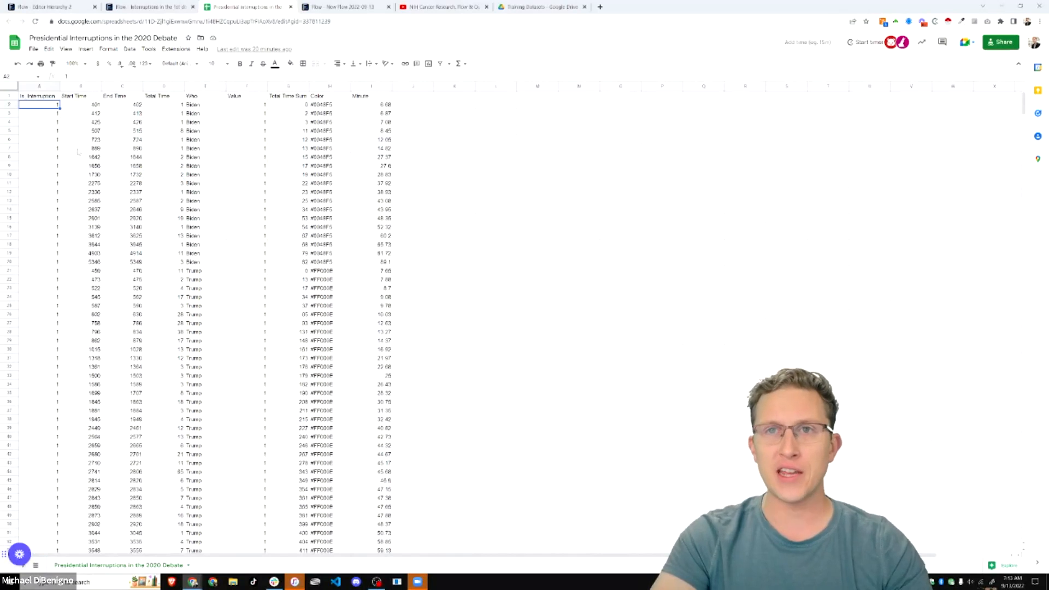
{"action": "left_click", "coordinate": [40, 97]}
{"action": "left_click", "coordinate": [48, 86]}
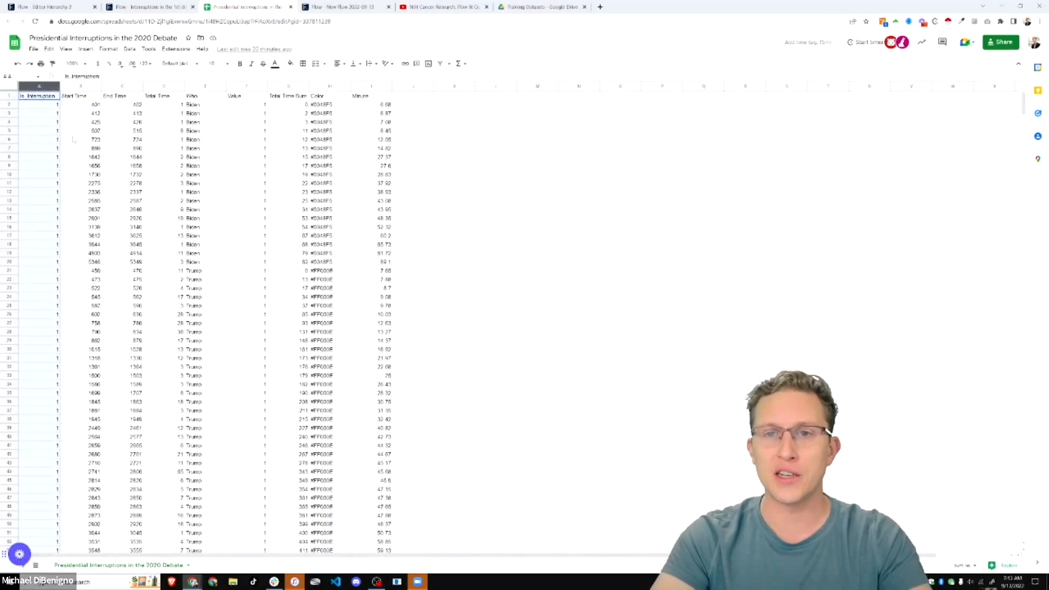
{"action": "left_click", "coordinate": [68, 160]}
{"action": "left_click", "coordinate": [47, 210]}
{"action": "scroll", "coordinate": [49, 220], "scroll_direction": "down", "scroll_amount": 5}
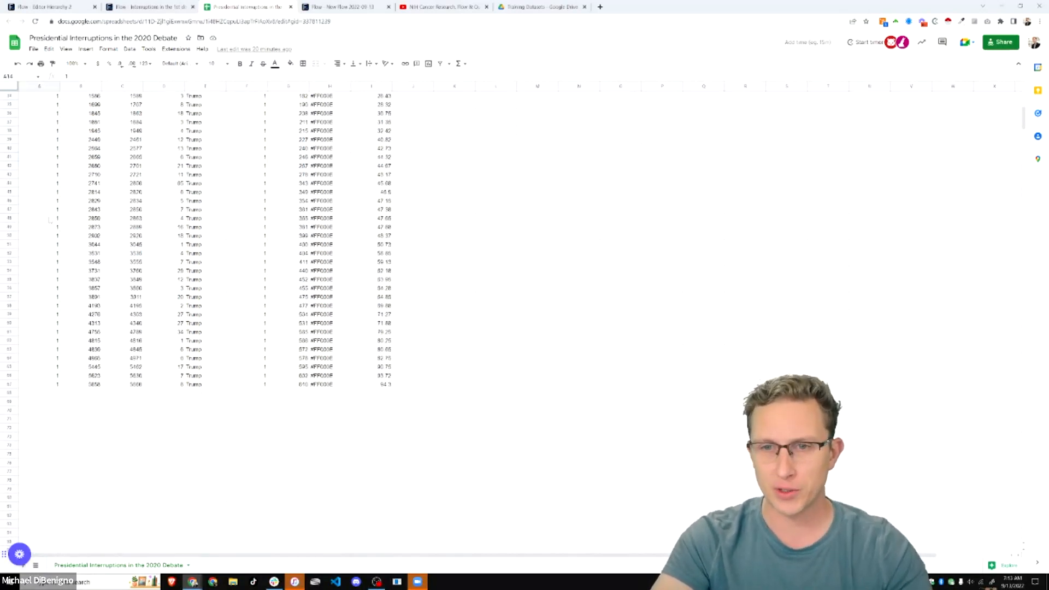
{"action": "scroll", "coordinate": [53, 235], "scroll_direction": "up", "scroll_amount": 5}
{"action": "left_click", "coordinate": [51, 104]}
- Review the Start Time, End Time, Total Time and Who headers and first-row values
{"action": "left_click", "coordinate": [96, 103]}
{"action": "key", "text": "Up"}
{"action": "left_click", "coordinate": [49, 97]}
{"action": "left_click", "coordinate": [81, 97]}
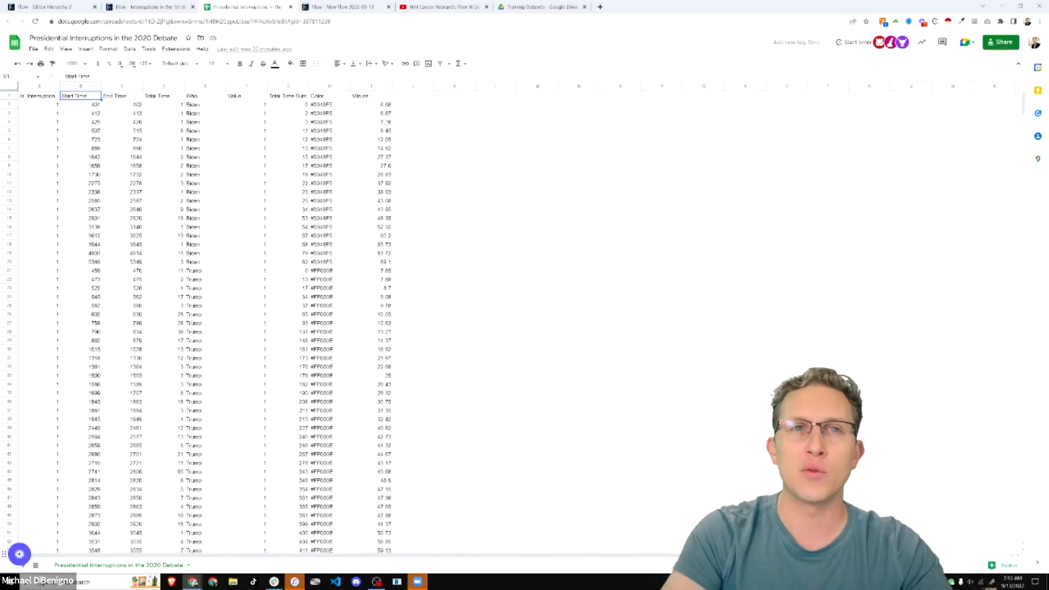
{"action": "key", "text": "Right"}
{"action": "key", "text": "Right"}
{"action": "key", "text": "Down"}
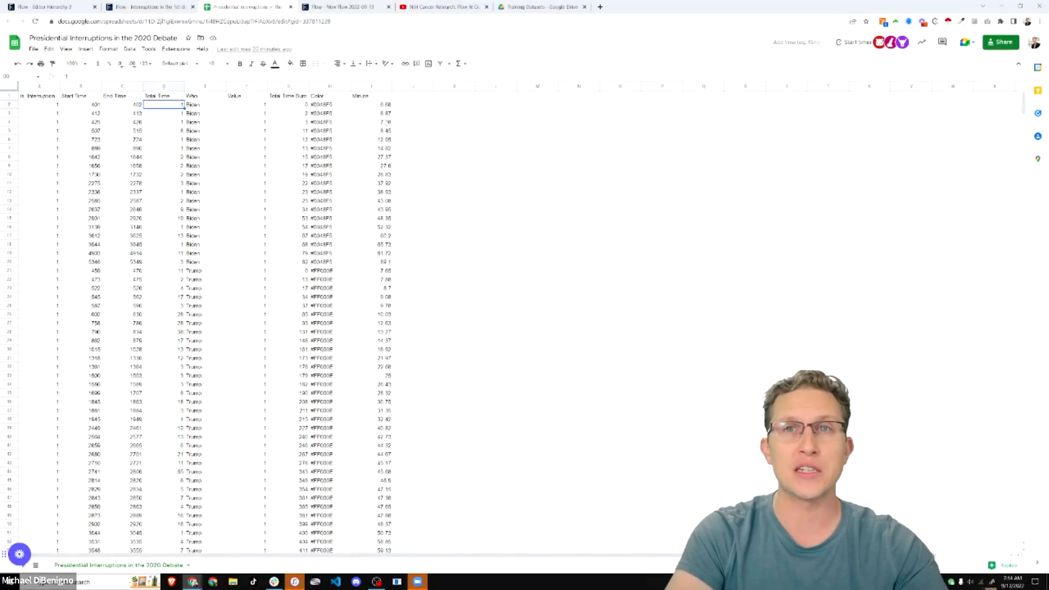
{"action": "key", "text": "Left"}
{"action": "key", "text": "Left"}
{"action": "key", "text": "Right"}
{"action": "key", "text": "Right"}
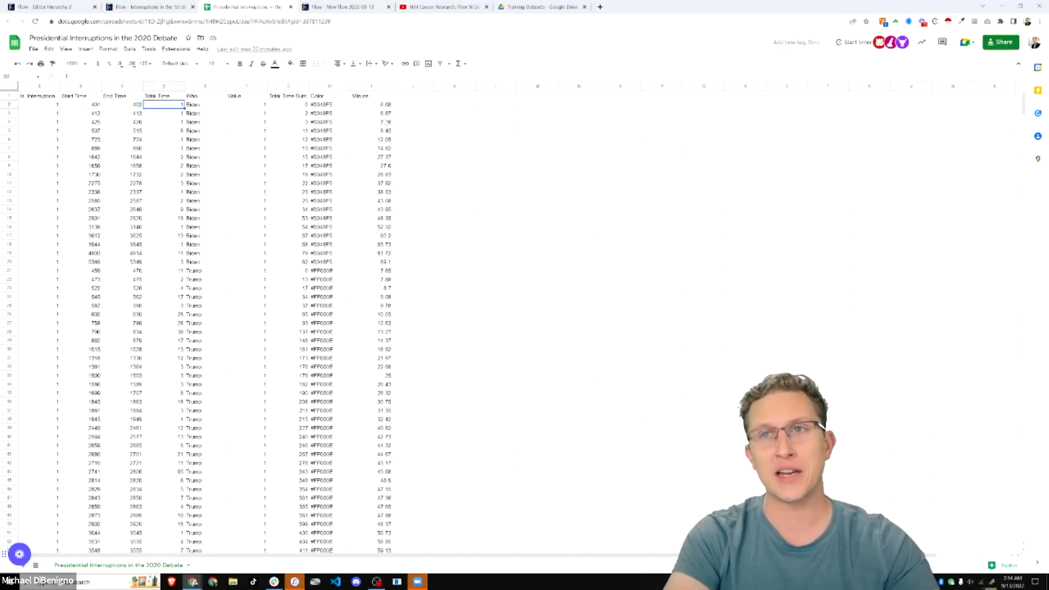
{"action": "key", "text": "Right"}
{"action": "key", "text": "Right"}
{"action": "key", "text": "Right"}
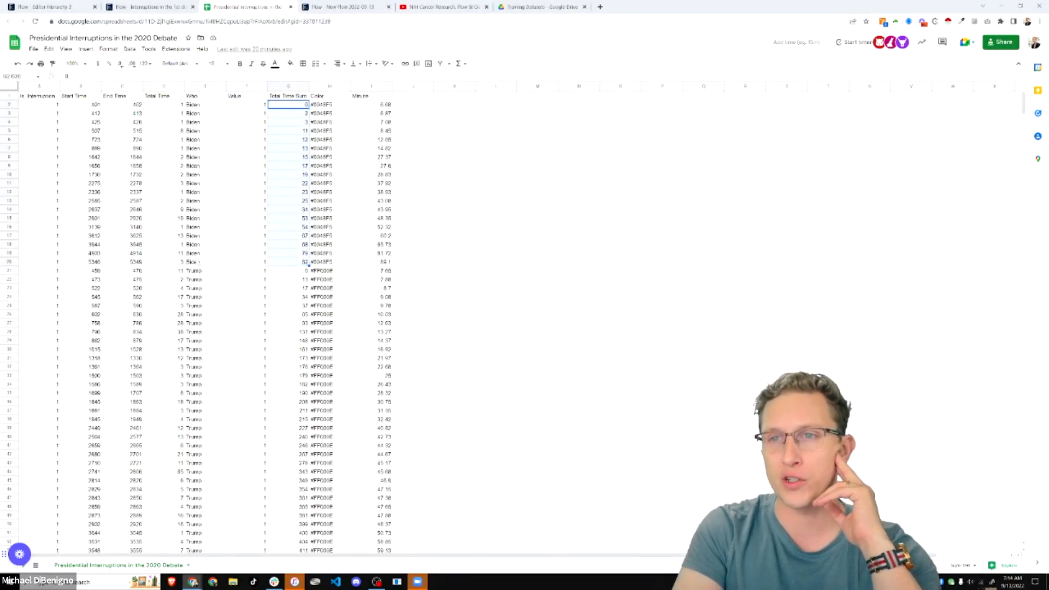
- Select Biden's rows across the Who, Total Time Sum and Minute columns
{"action": "left_click_drag", "start_coordinate": [200, 254], "coordinate": [200, 105]}
{"action": "left_click_drag", "start_coordinate": [296, 105], "coordinate": [296, 259]}
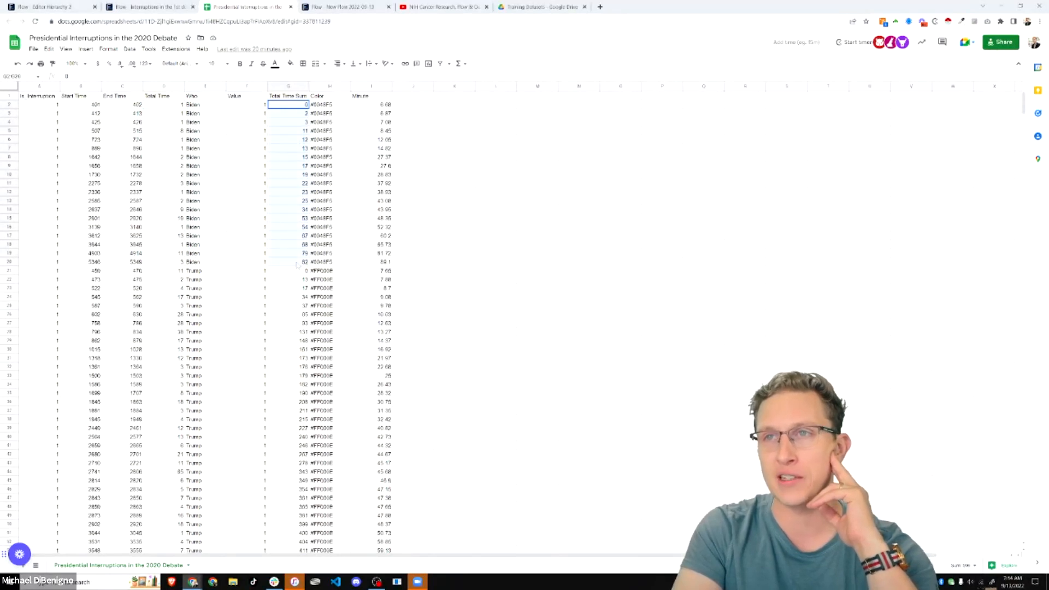
{"action": "left_click_drag", "start_coordinate": [381, 104], "coordinate": [382, 262]}
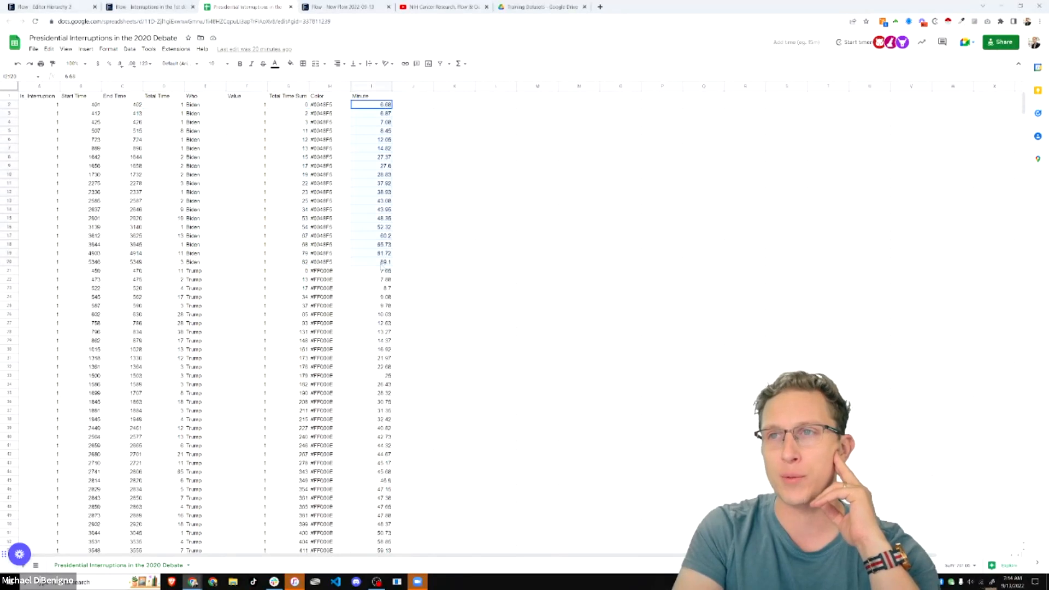
- Copy Biden's colour code #0048F5 from H4 and search for it in a new tab
{"action": "left_click", "coordinate": [334, 106]}
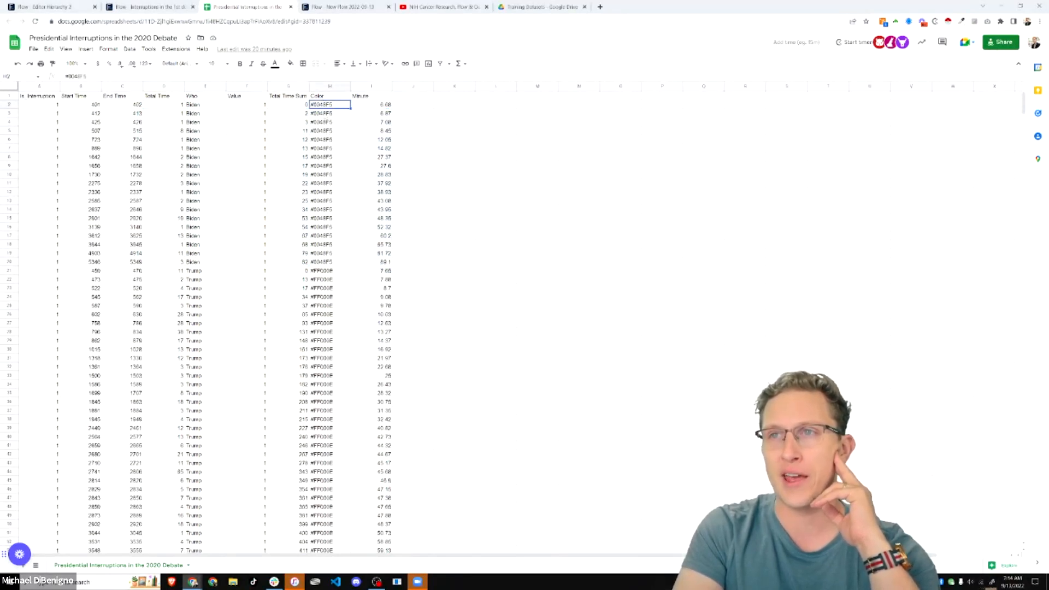
{"action": "left_click", "coordinate": [328, 124]}
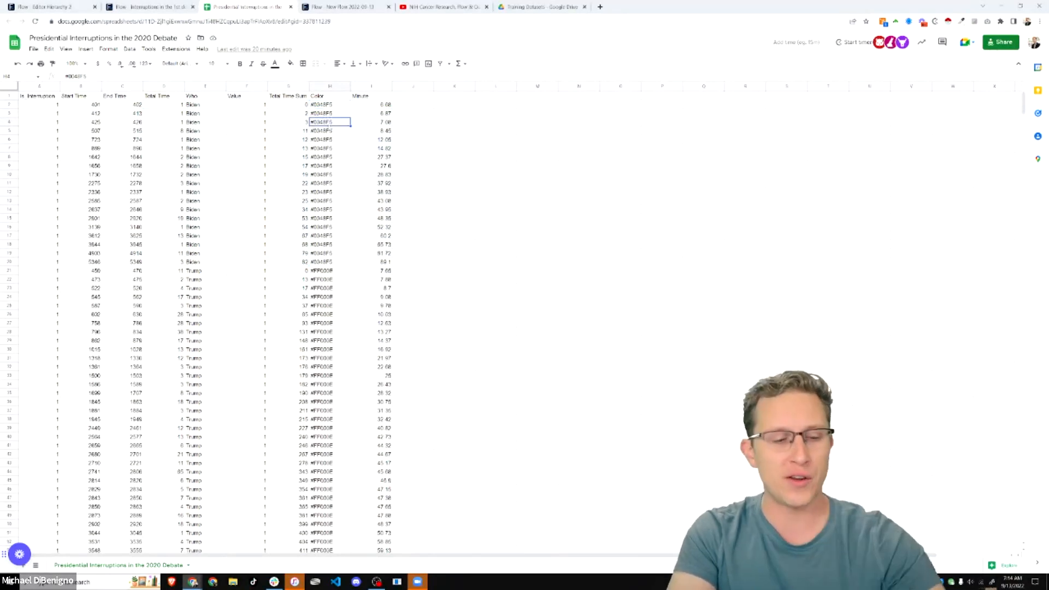
{"action": "key", "text": "ctrl+c"}
{"action": "key", "text": "ctrl+t"}
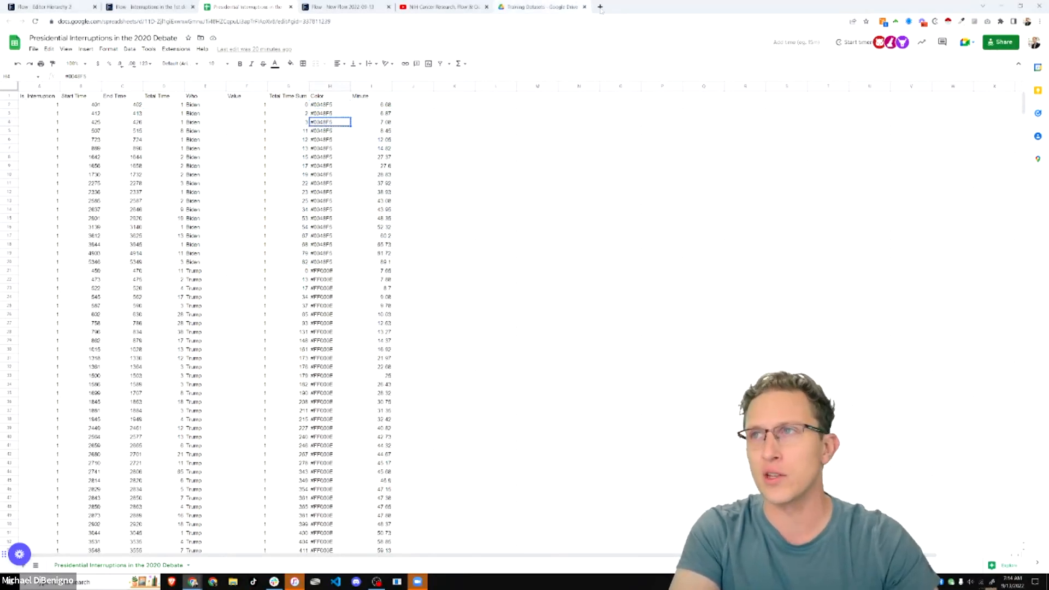
{"action": "key", "text": "ctrl+v"}
{"action": "key", "text": "Return"}
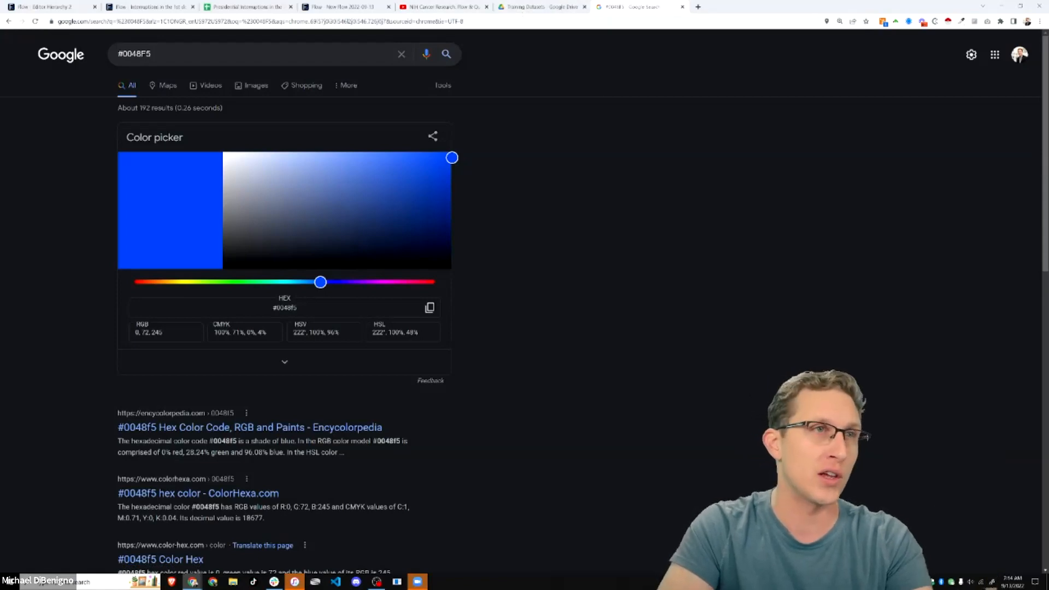
- Check the #0048F5 colour result, then return to the spreadsheet's first Color value
{"action": "left_click", "coordinate": [532, 7]}
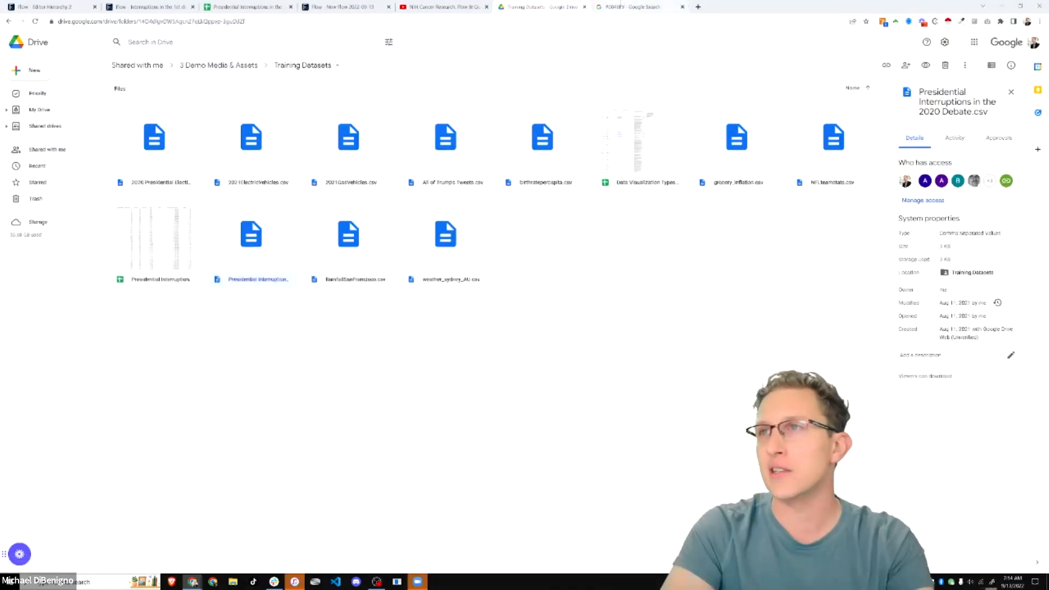
{"action": "left_click", "coordinate": [642, 7]}
{"action": "left_click", "coordinate": [245, 7]}
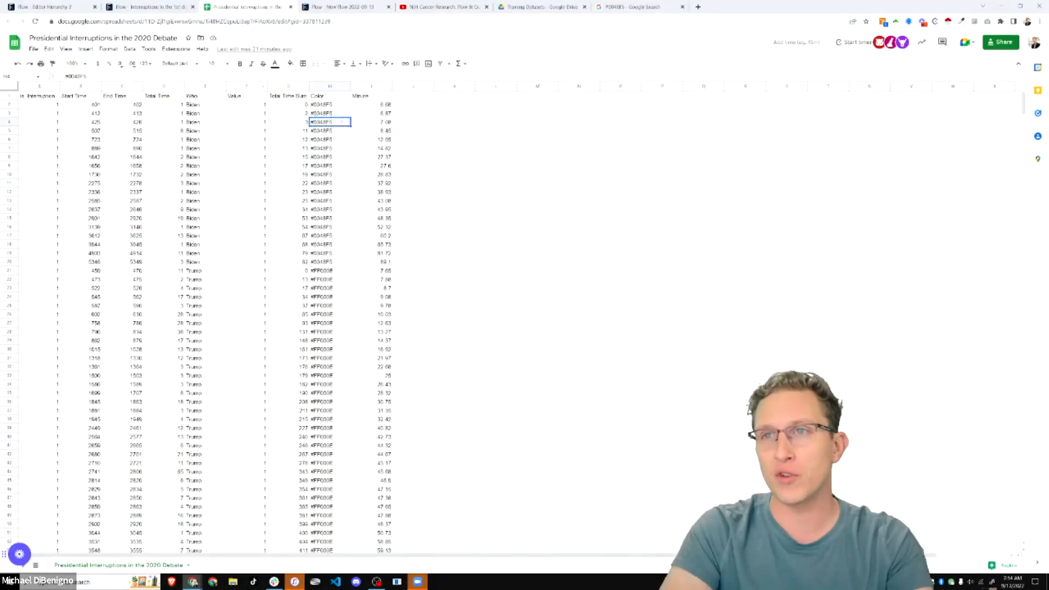
{"action": "key", "text": "Up"}
{"action": "key", "text": "Up"}
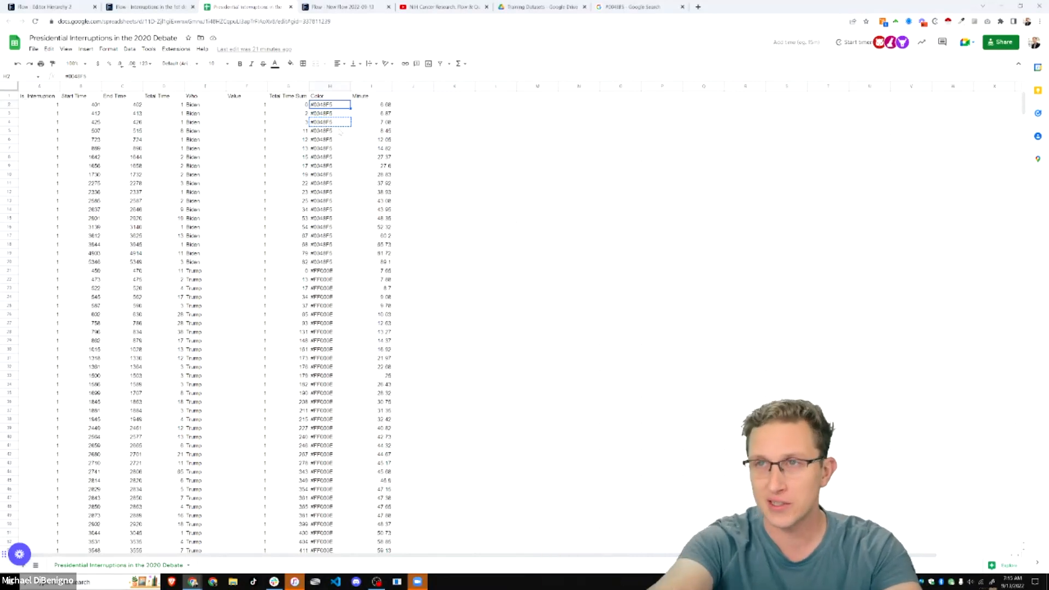
- Check the Biden #0048F5 colour entries and a Start Time value, then return to New Flow
{"action": "left_click", "coordinate": [340, 141]}
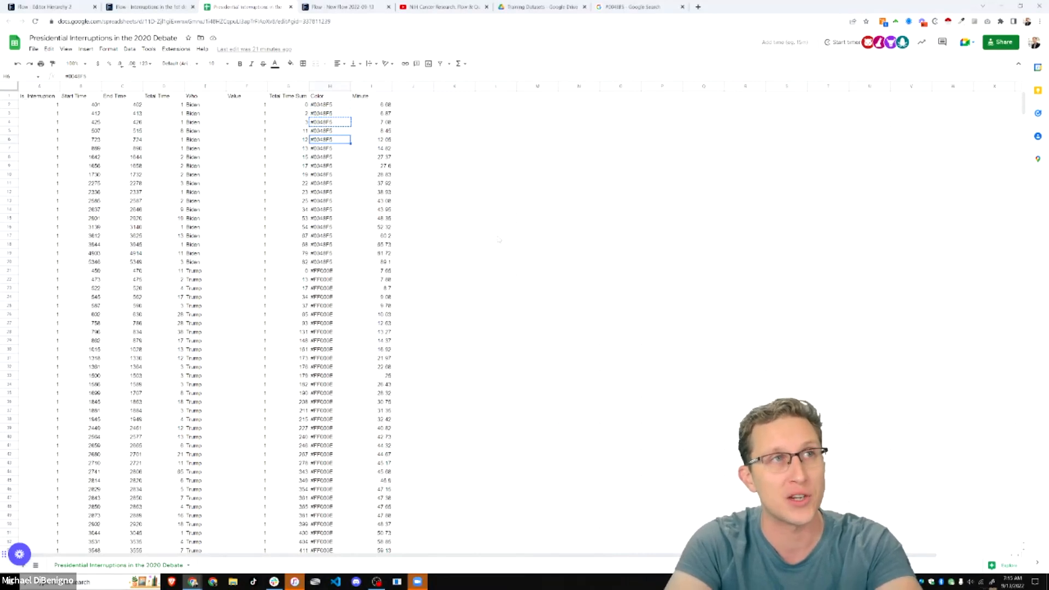
{"action": "left_click", "coordinate": [456, 195]}
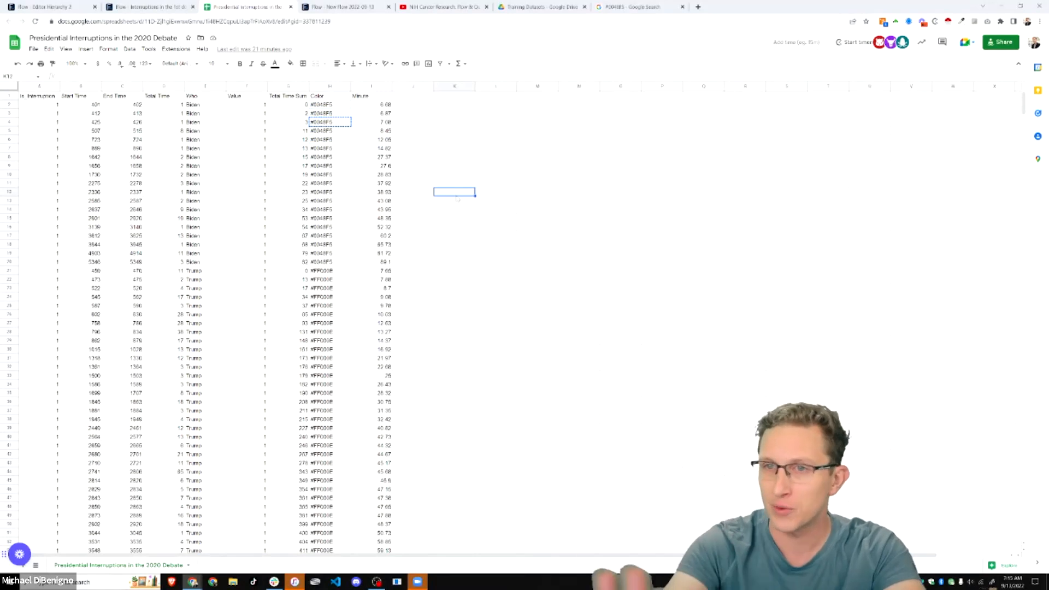
{"action": "left_click", "coordinate": [335, 148]}
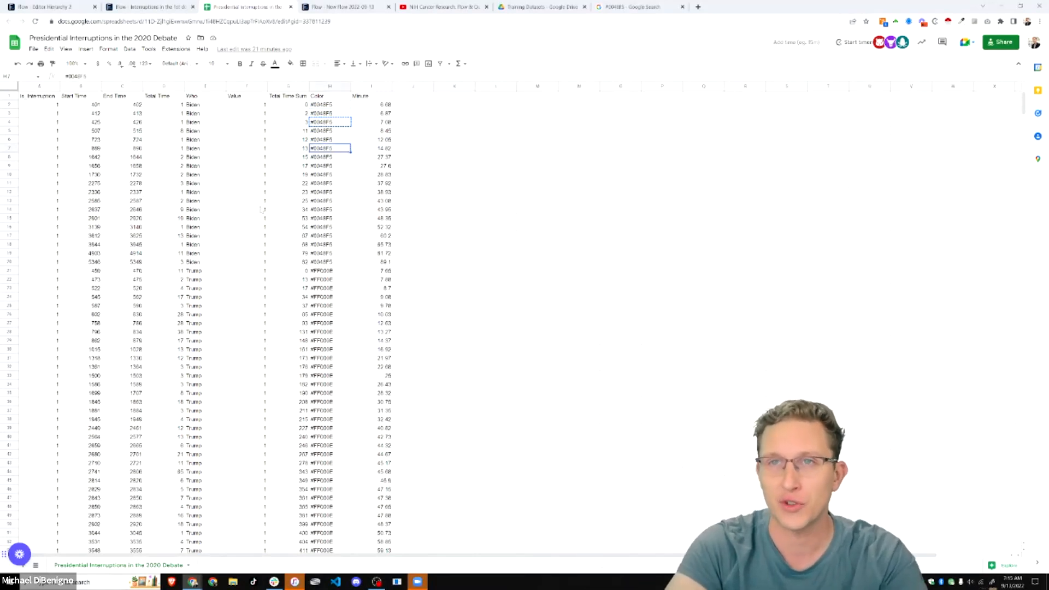
{"action": "left_click", "coordinate": [81, 183]}
{"action": "left_click", "coordinate": [339, 6]}
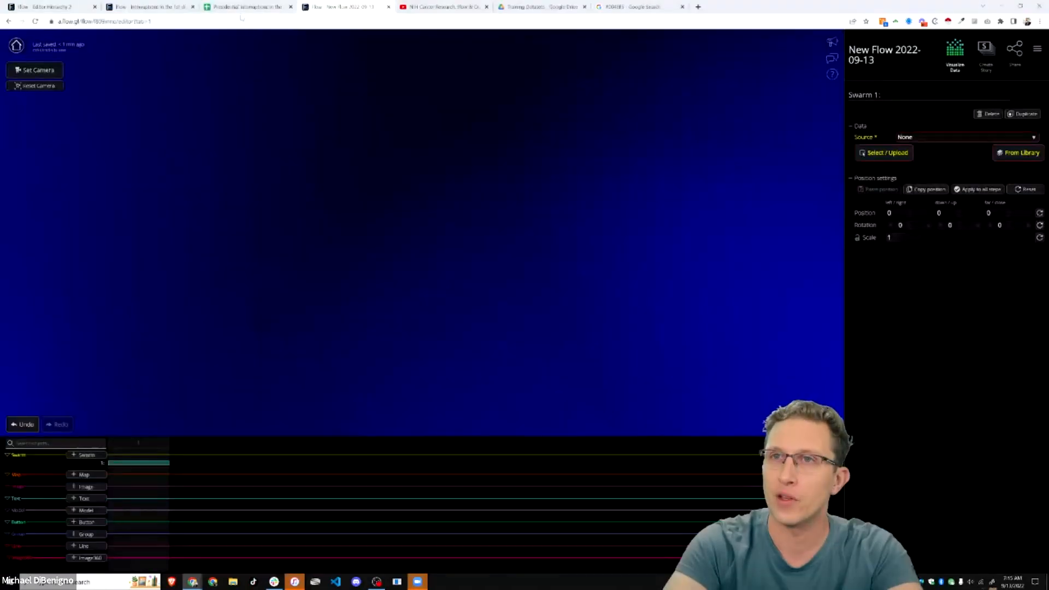
- Select the sheet's first data row, then advance the finished Interruptions flow to its next chart
{"action": "left_click", "coordinate": [243, 6]}
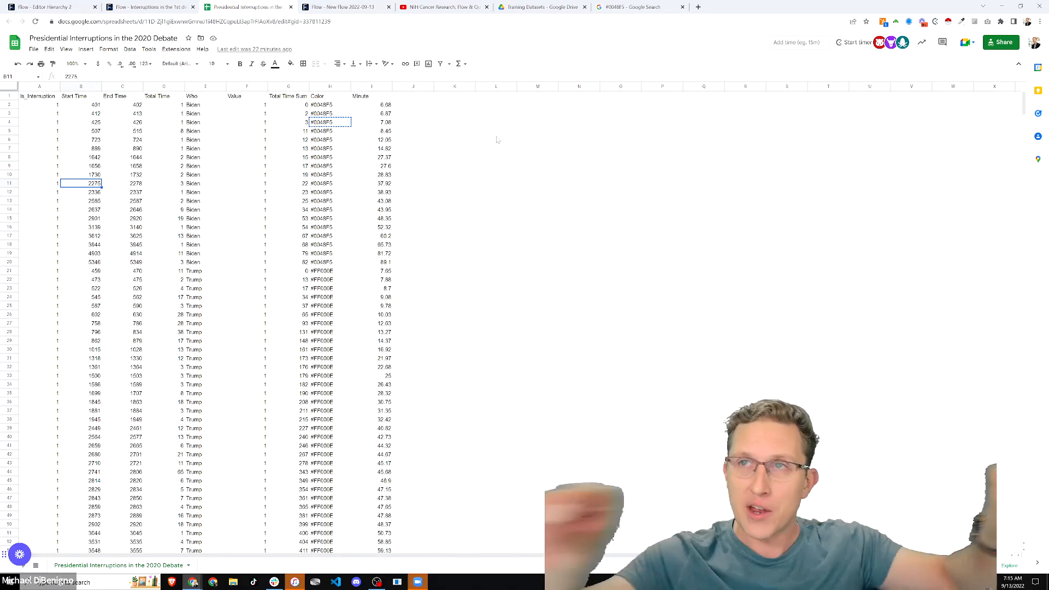
{"action": "left_click_drag", "start_coordinate": [53, 105], "coordinate": [396, 108]}
{"action": "left_click", "coordinate": [83, 9]}
{"action": "left_click", "coordinate": [144, 8]}
{"action": "left_click", "coordinate": [1014, 564]}
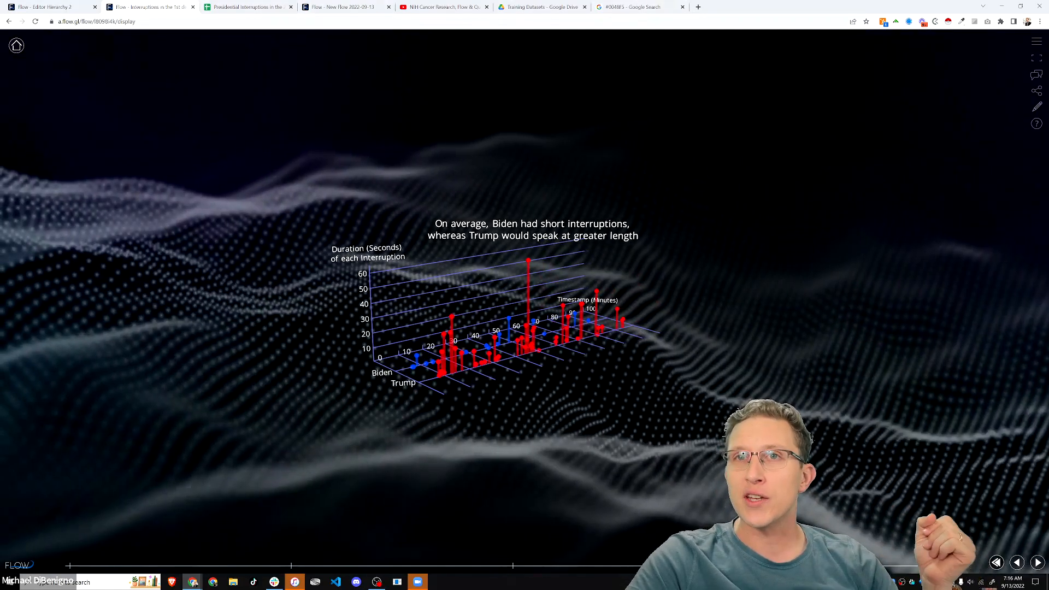
- Inspect the sheet's first data row (Minute 6.68) across columns A to I
{"action": "left_click", "coordinate": [344, 7]}
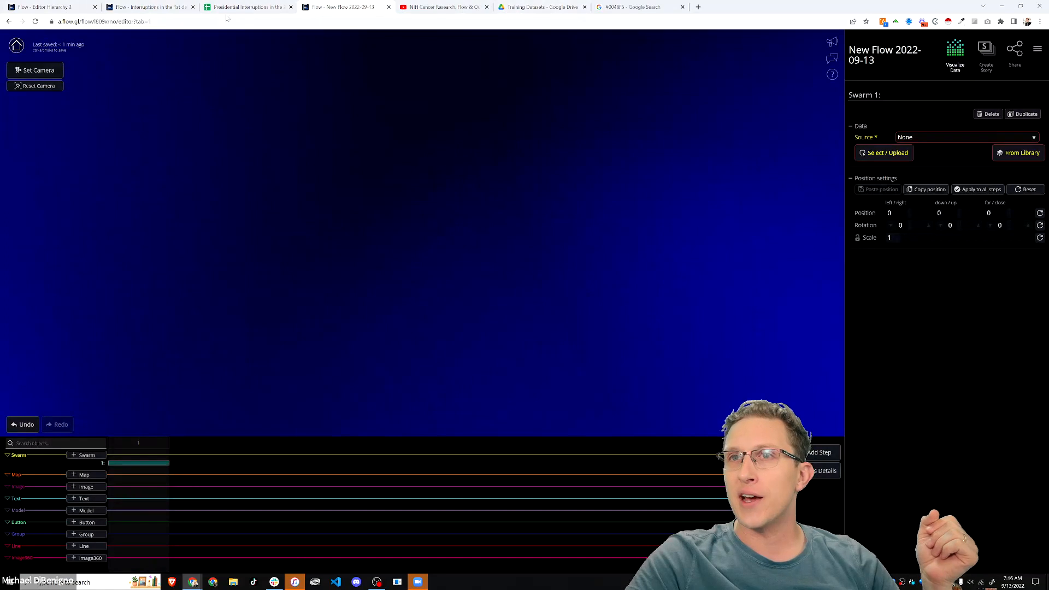
{"action": "left_click", "coordinate": [249, 8]}
{"action": "left_click", "coordinate": [379, 106]}
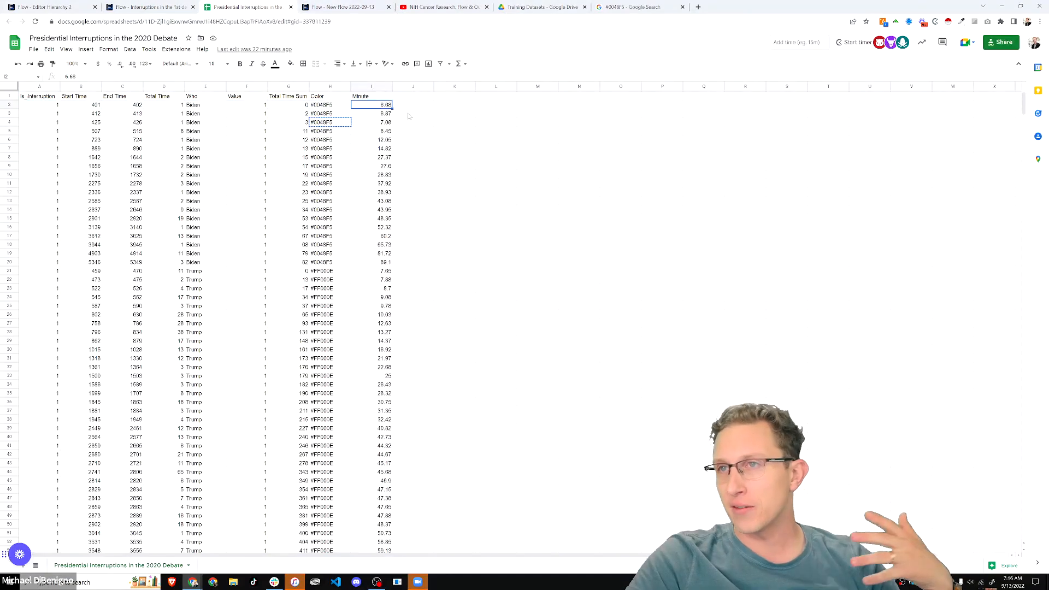
{"action": "left_click_drag", "start_coordinate": [42, 105], "coordinate": [381, 108]}
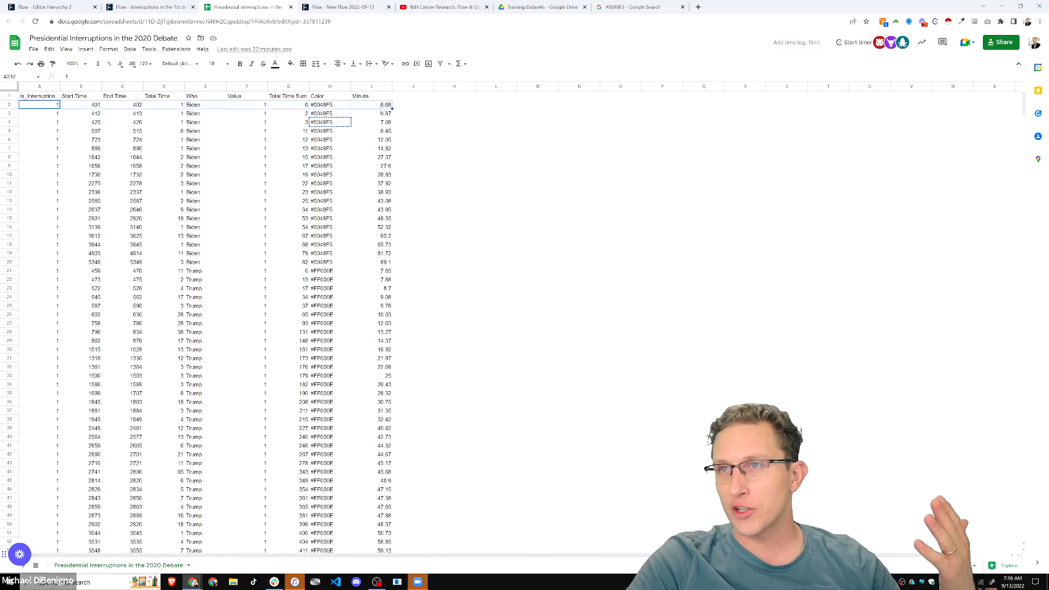
{"action": "left_click", "coordinate": [412, 131]}
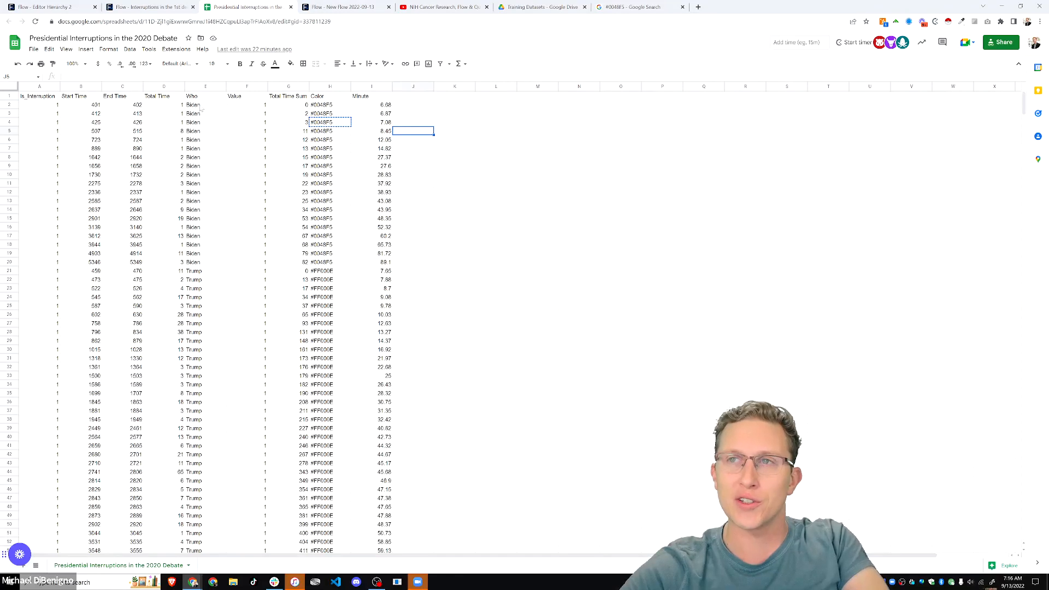
- Compare Biden's Total Time Sum of 82 with the Interruptions chart, then navigate the New Flow tab back
{"action": "left_click", "coordinate": [339, 7]}
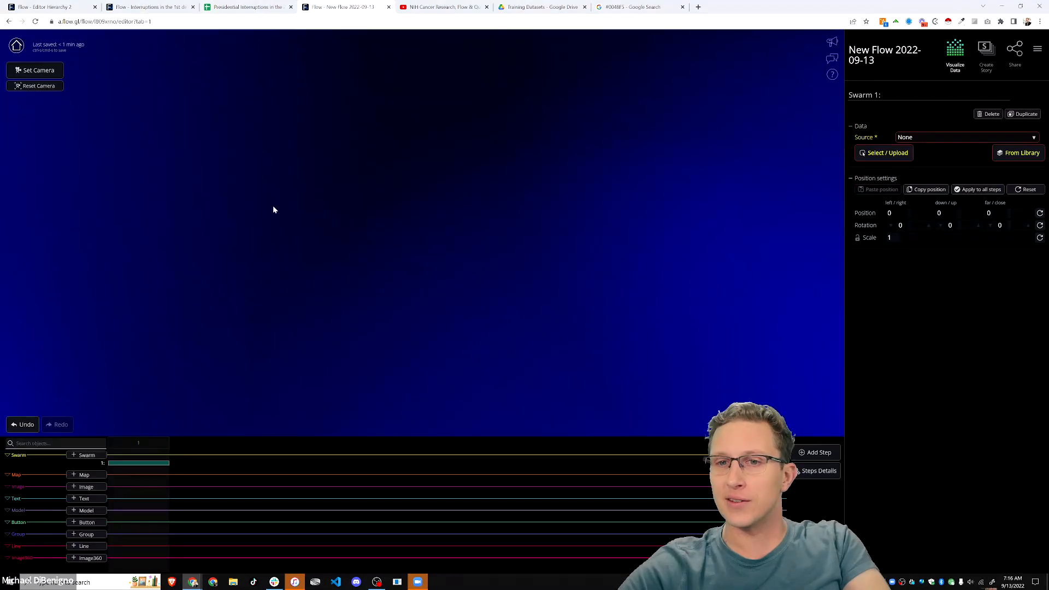
{"action": "left_click", "coordinate": [255, 7]}
{"action": "left_click", "coordinate": [280, 262]}
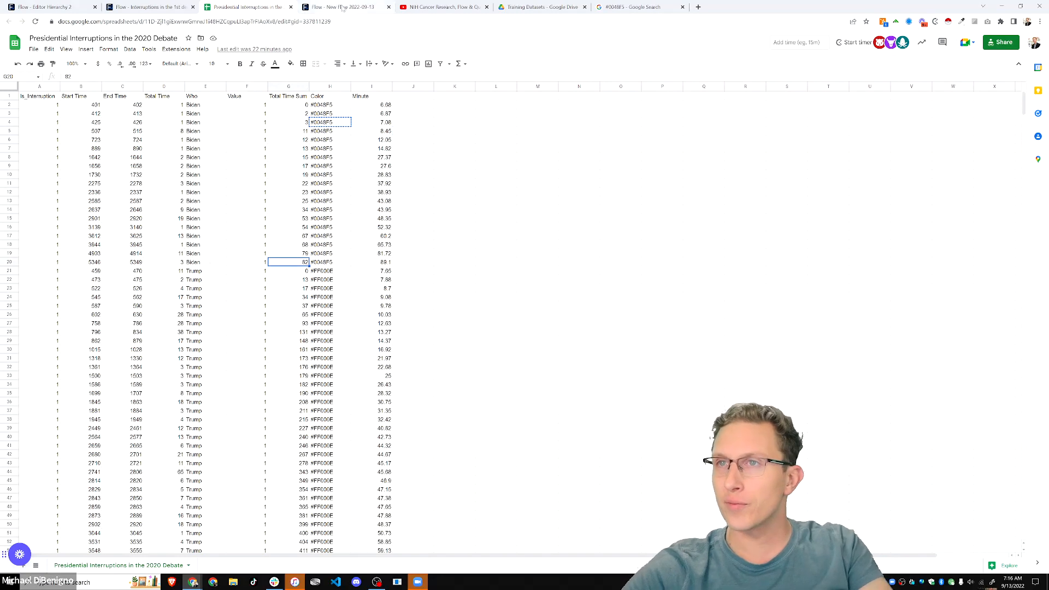
{"action": "left_click", "coordinate": [360, 10]}
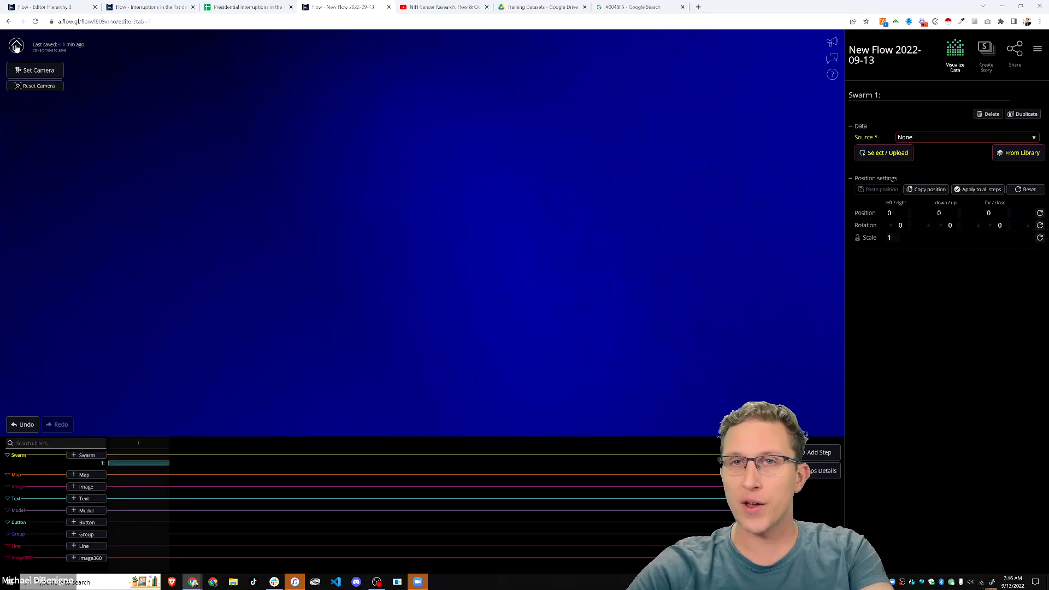
{"action": "left_click", "coordinate": [163, 10]}
{"action": "left_click", "coordinate": [360, 10]}
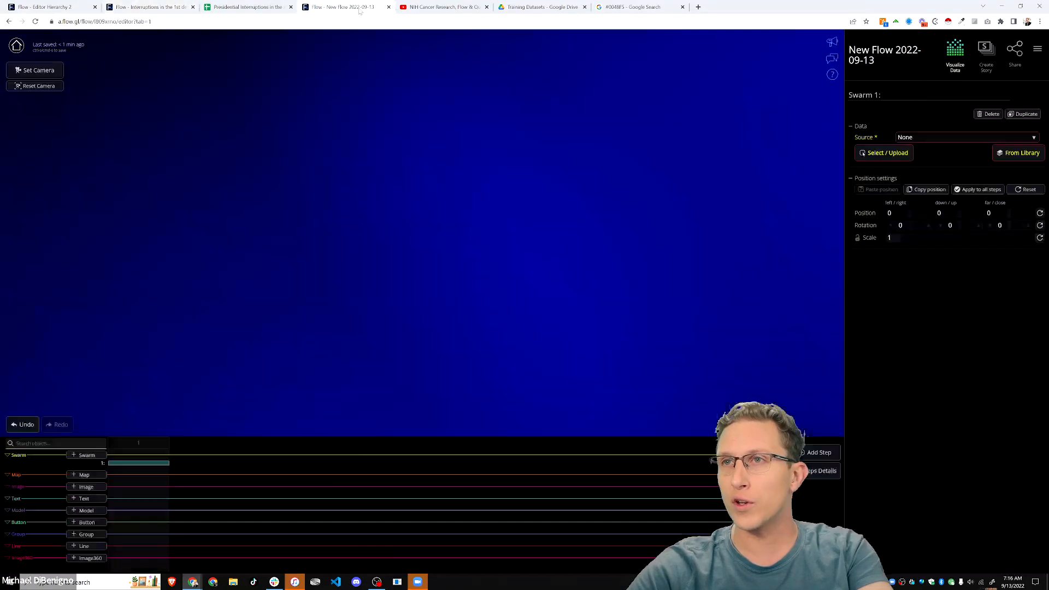
{"action": "key", "text": "alt+Left"}
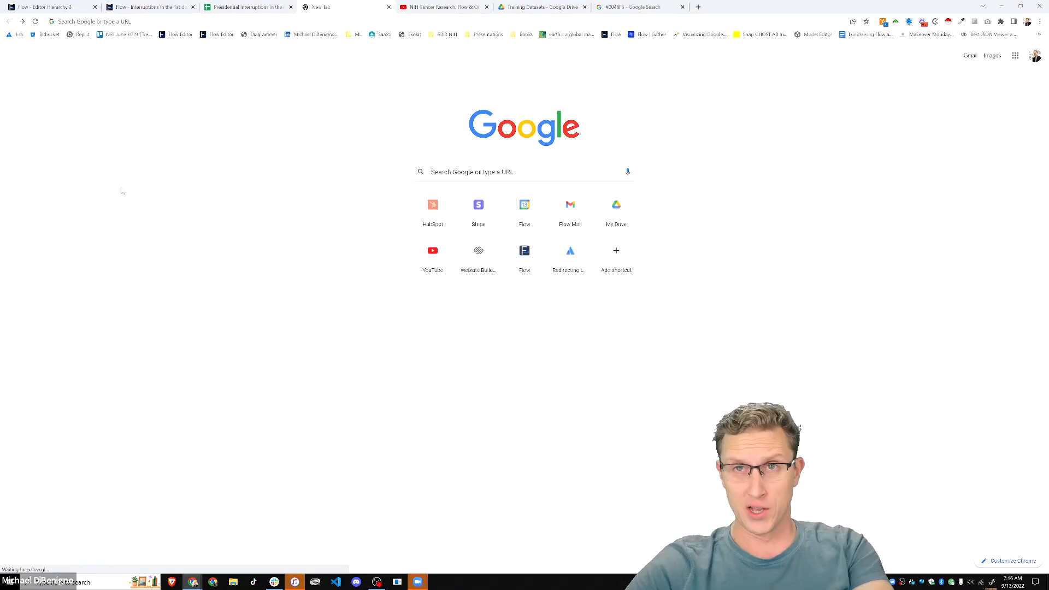
- Go to a.flow.gl and create another empty flow, New Flow 2022-09-13
{"action": "key", "text": "alt+Right"}
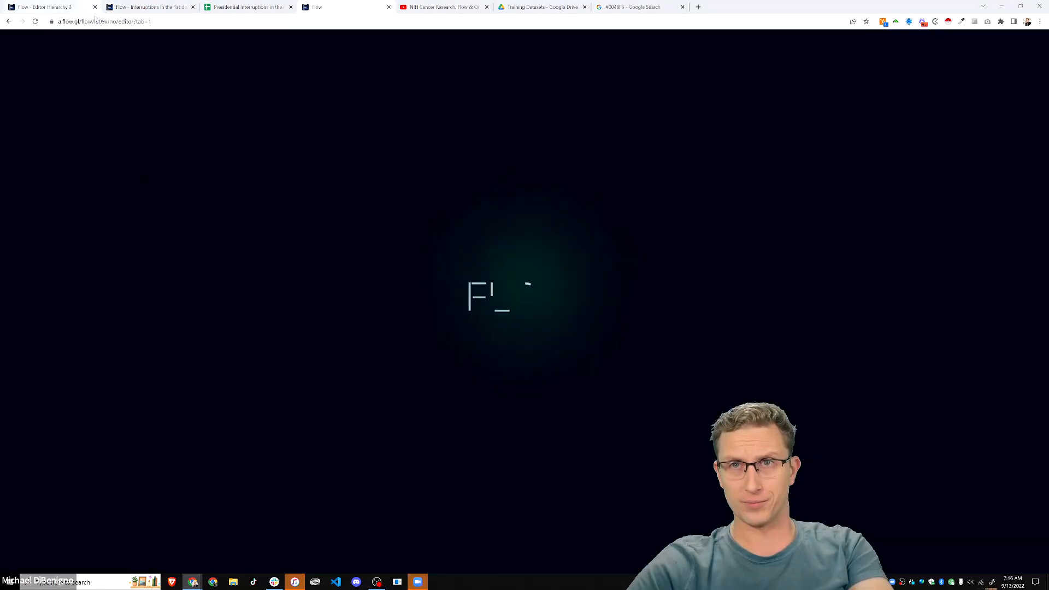
{"action": "key", "text": "ctrl+l"}
{"action": "type", "text": "a.flow.gl/"}
{"action": "key", "text": "Return"}
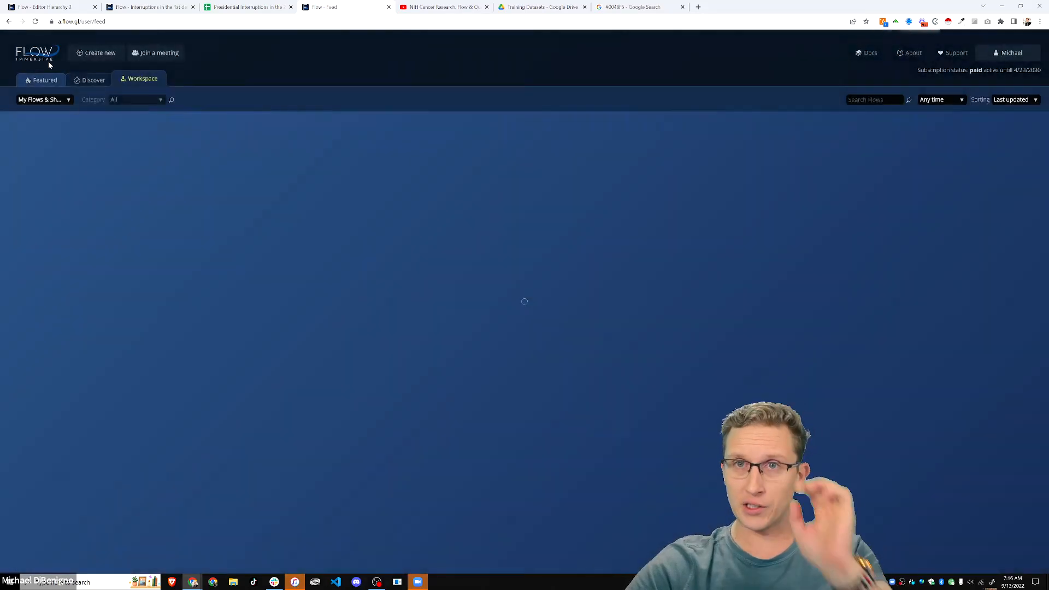
{"action": "left_click", "coordinate": [101, 53]}
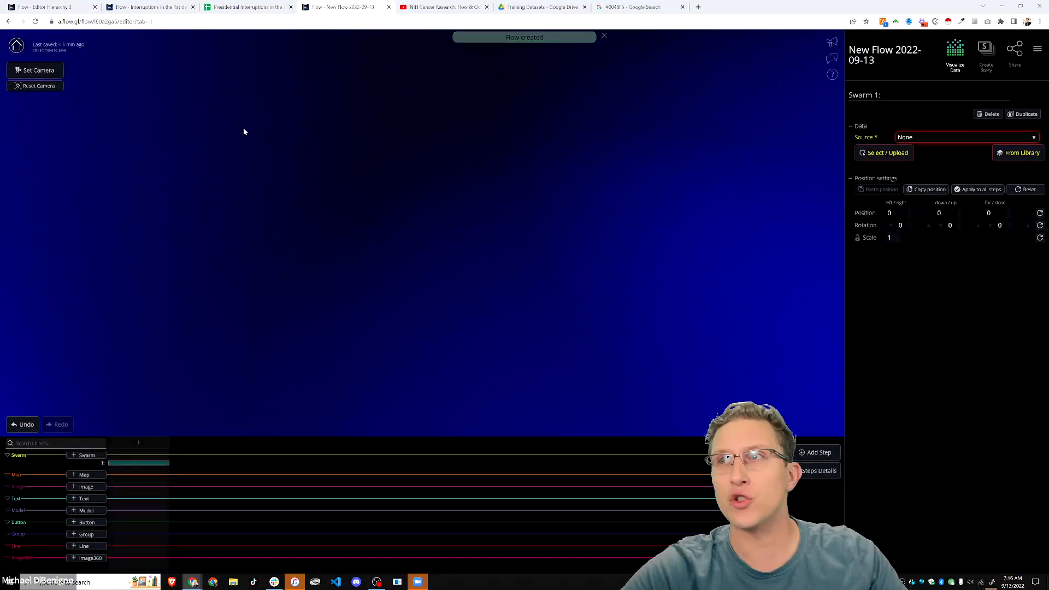
- Run the editor full screen at 125% zoom with the Simple UI interface enabled
{"action": "left_click", "coordinate": [873, 157]}
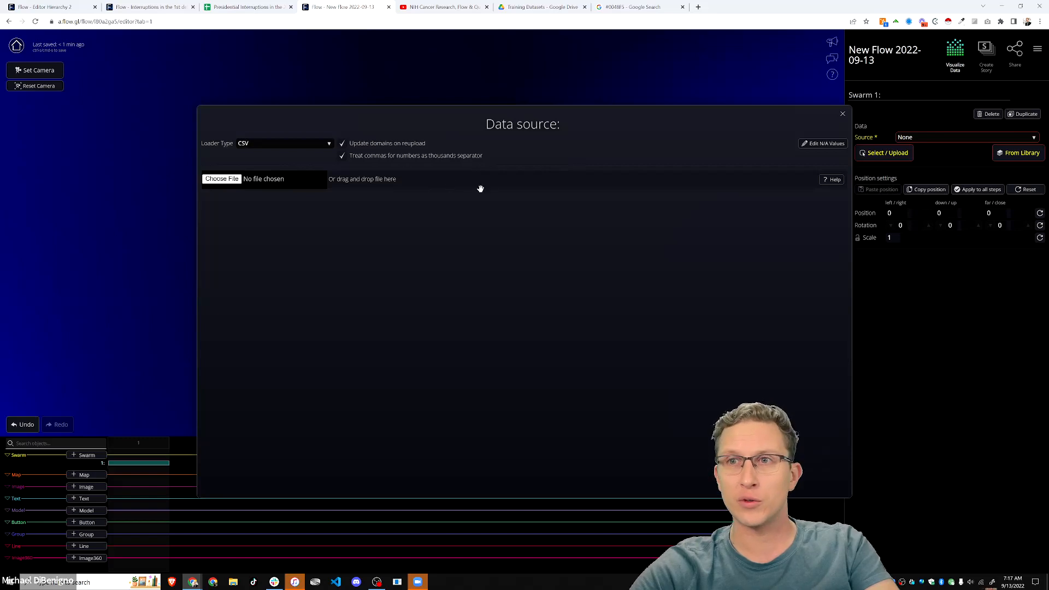
{"action": "left_click", "coordinate": [842, 115]}
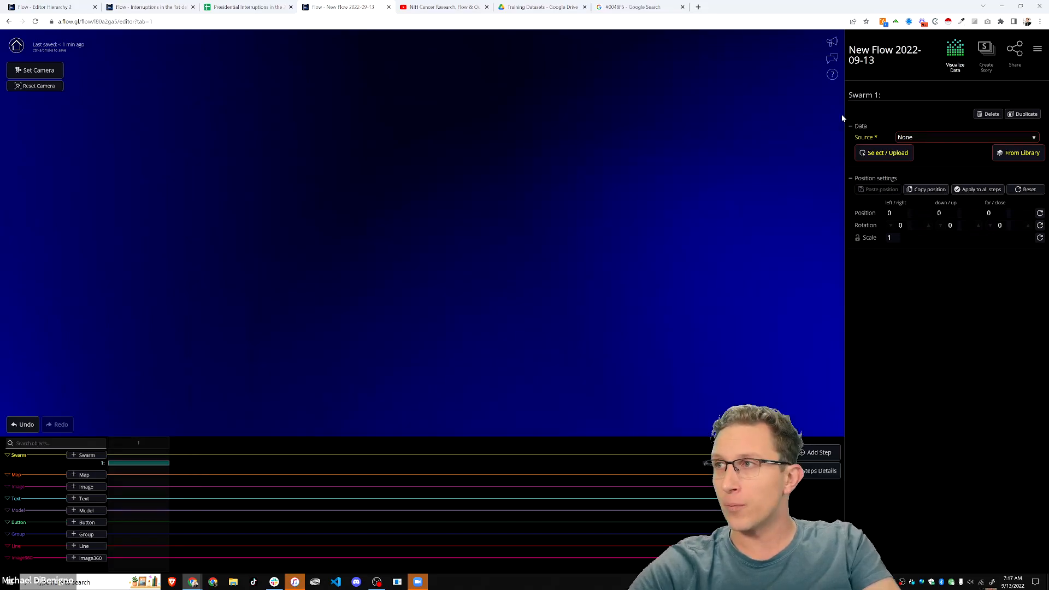
{"action": "key", "text": "F11"}
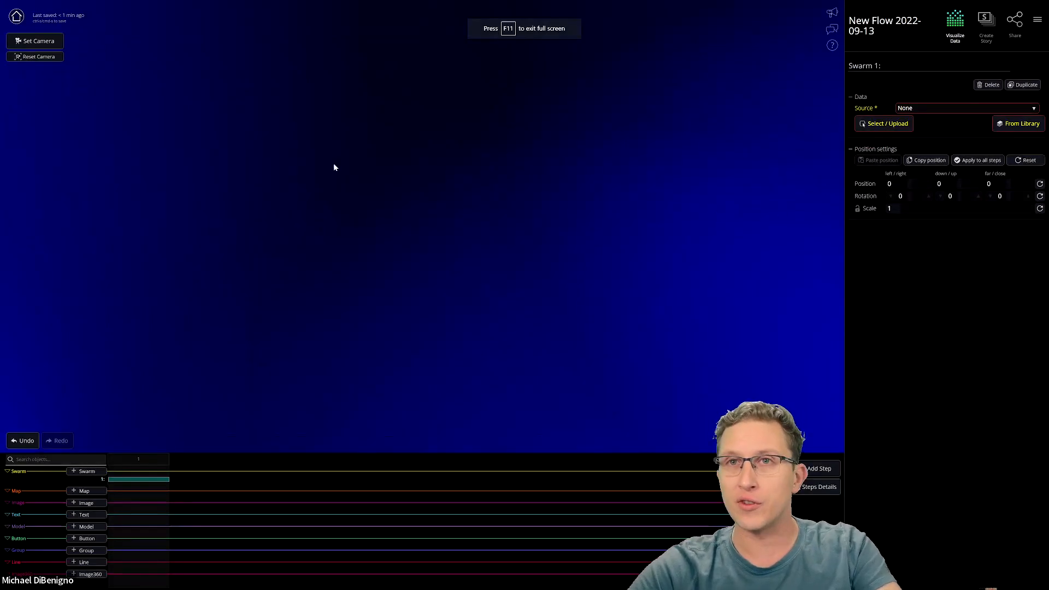
{"action": "key", "text": "ctrl+plus"}
{"action": "key", "text": "ctrl+plus"}
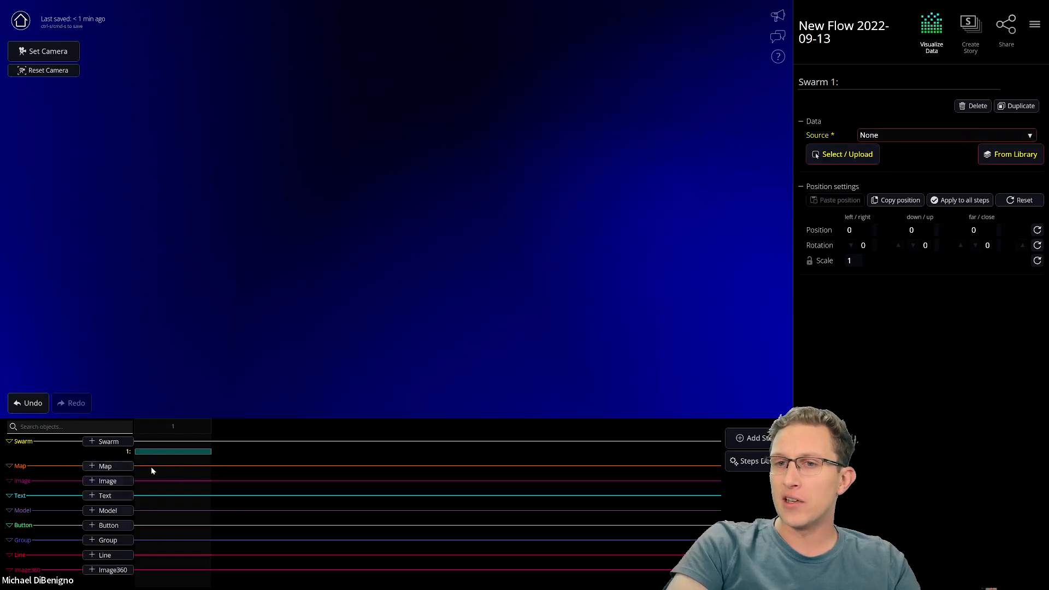
{"action": "left_click", "coordinate": [1034, 24]}
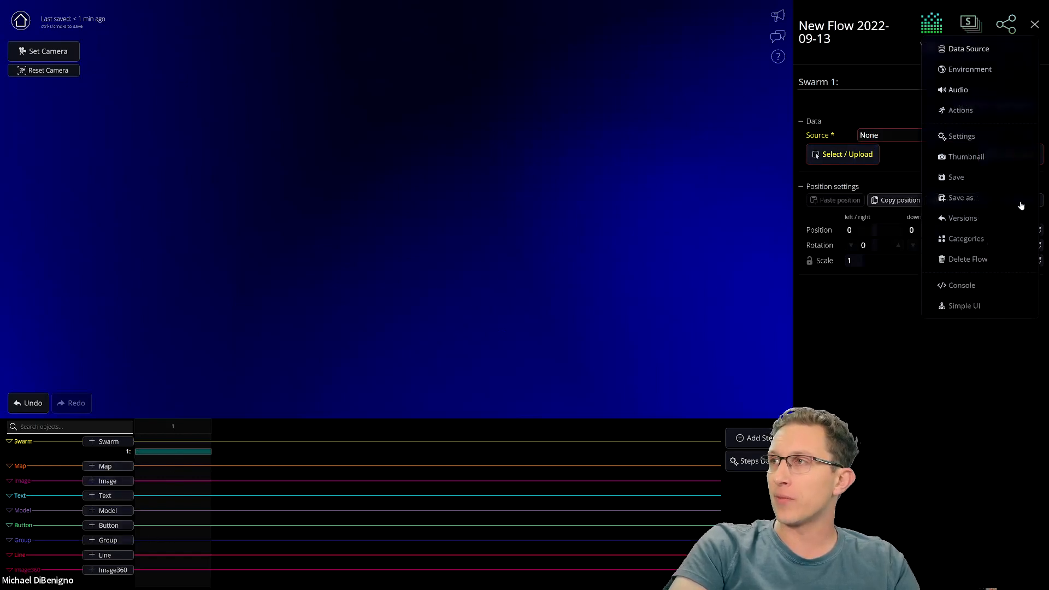
{"action": "left_click", "coordinate": [964, 307]}
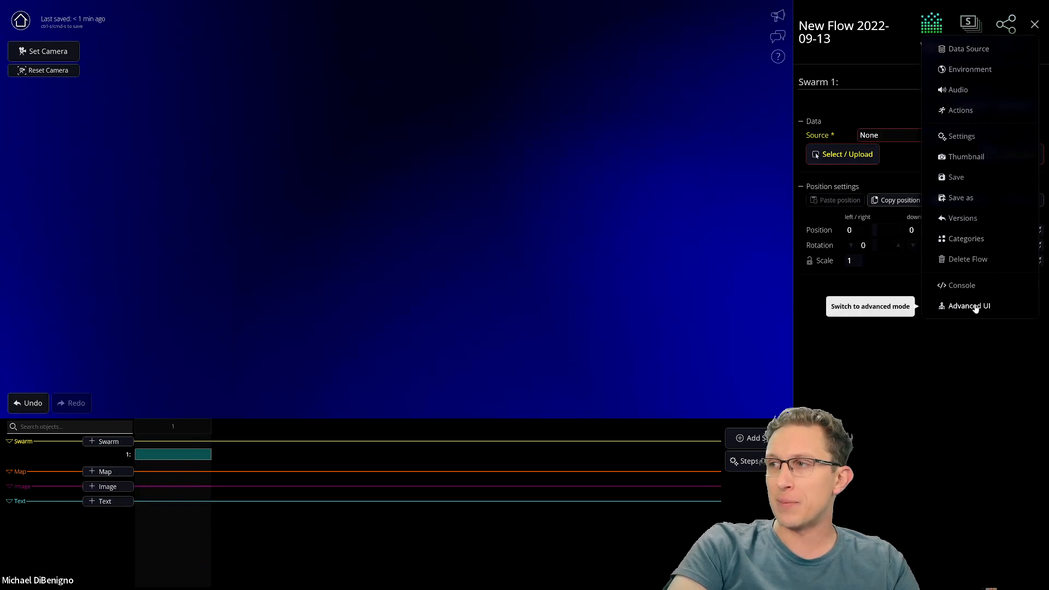
{"action": "left_click", "coordinate": [649, 294]}
{"action": "left_click", "coordinate": [1037, 27]}
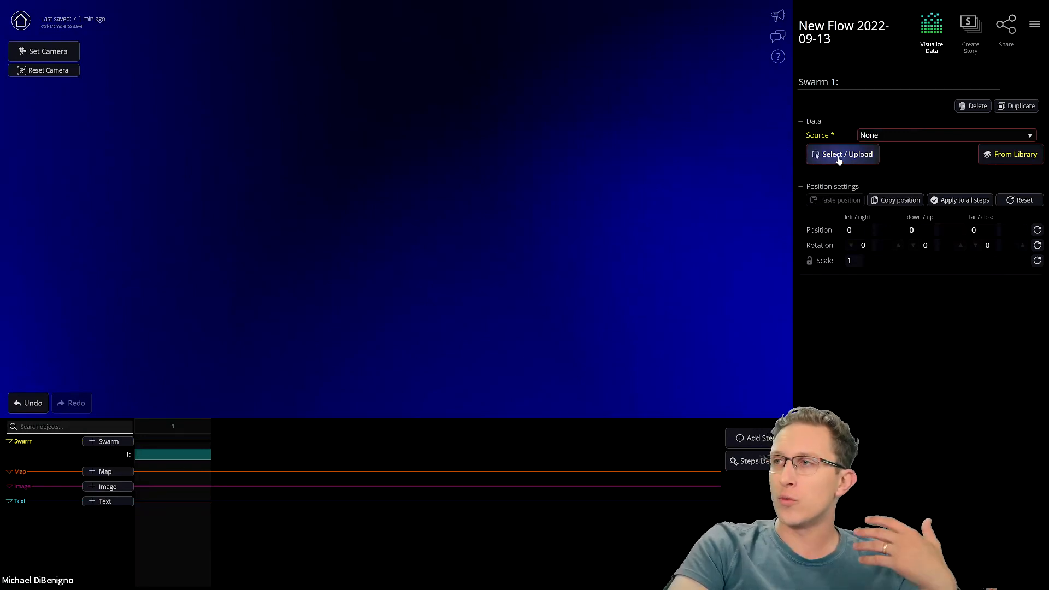
- Glance at the From Library samples, then open Swarm 1's CSV data source file picker
{"action": "left_click", "coordinate": [1009, 158]}
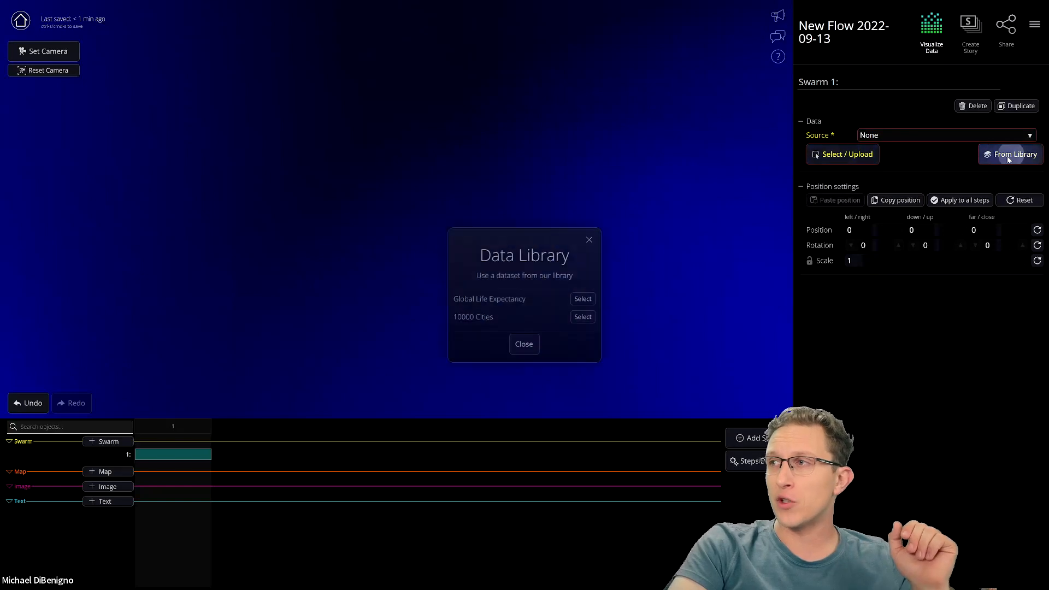
{"action": "left_click", "coordinate": [524, 345]}
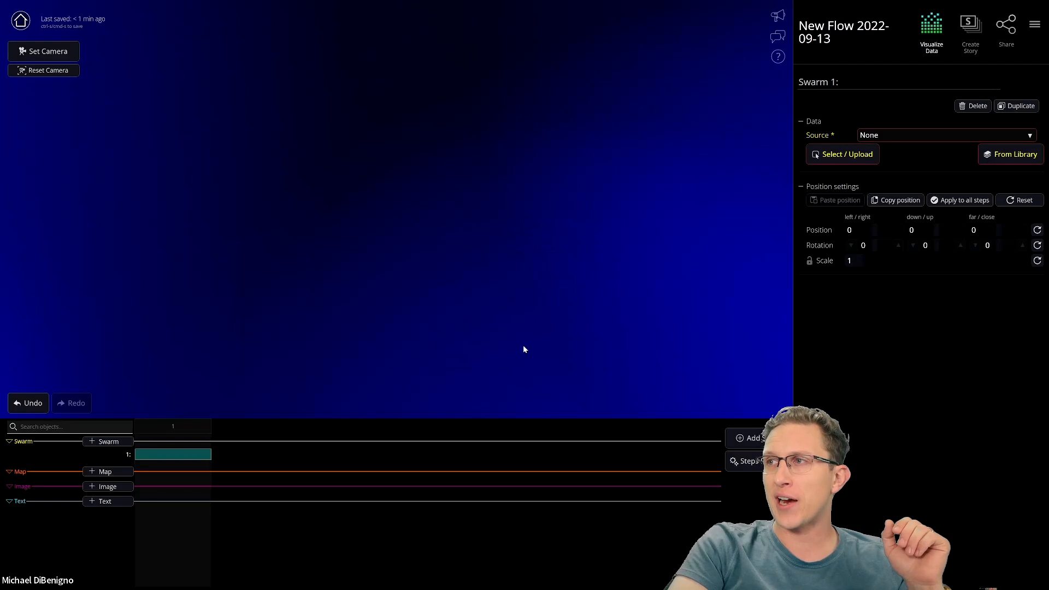
{"action": "left_click", "coordinate": [841, 153]}
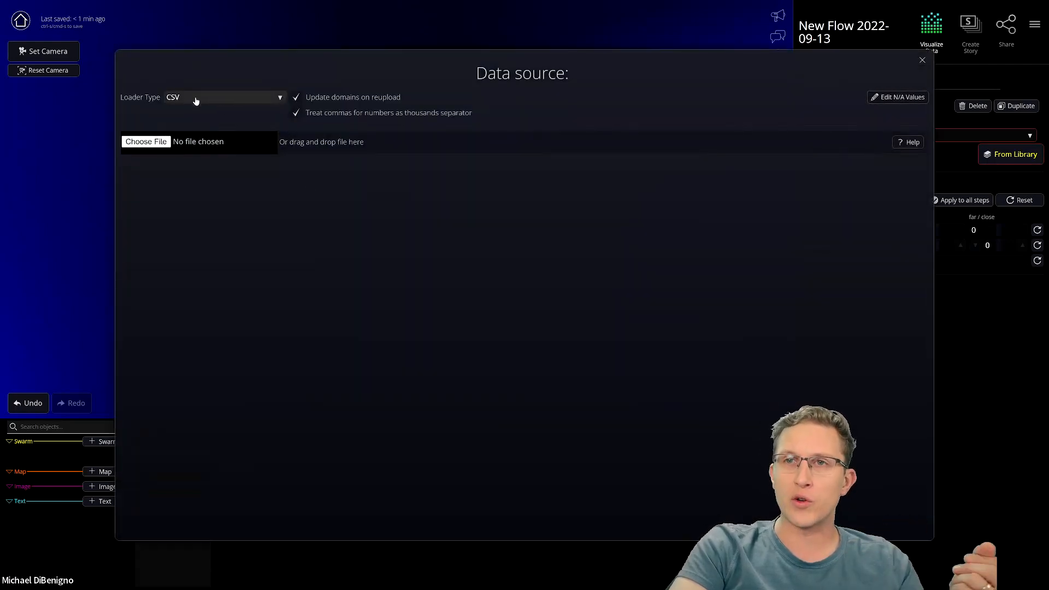
{"action": "left_click", "coordinate": [170, 145]}
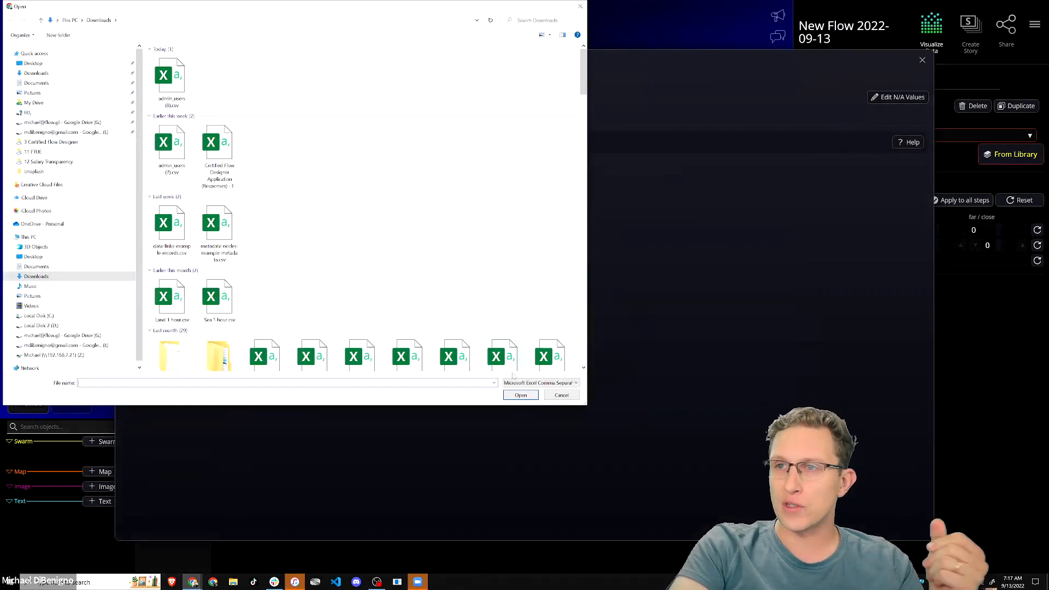
{"action": "left_click", "coordinate": [561, 395]}
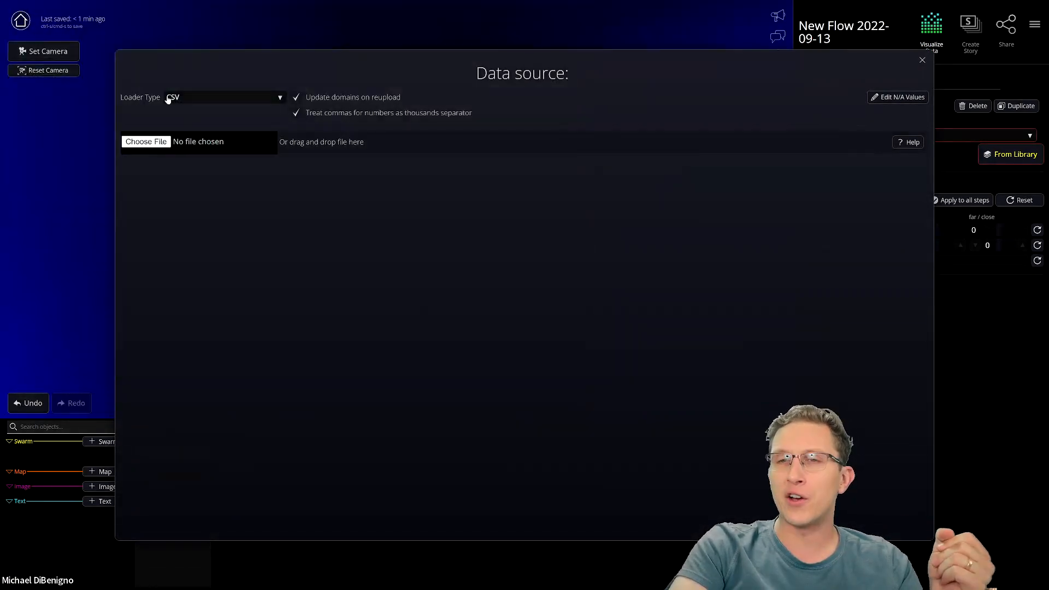
- Set Swarm 1's loader to Google Spreadsheet (beta) and import the Presidential Interruptions sheet URL
{"action": "left_click", "coordinate": [214, 100]}
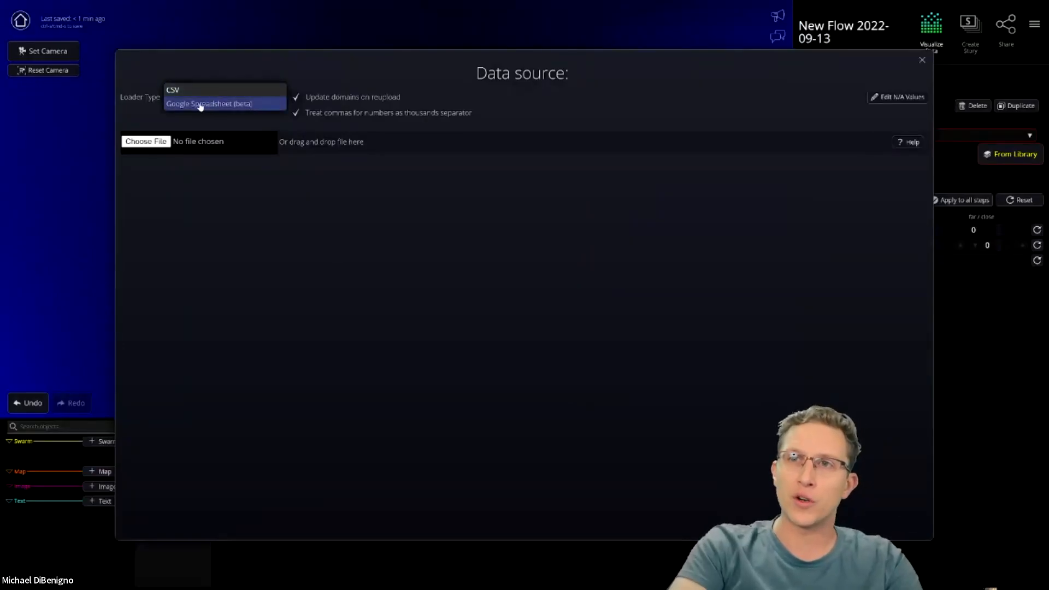
{"action": "left_click", "coordinate": [208, 105]}
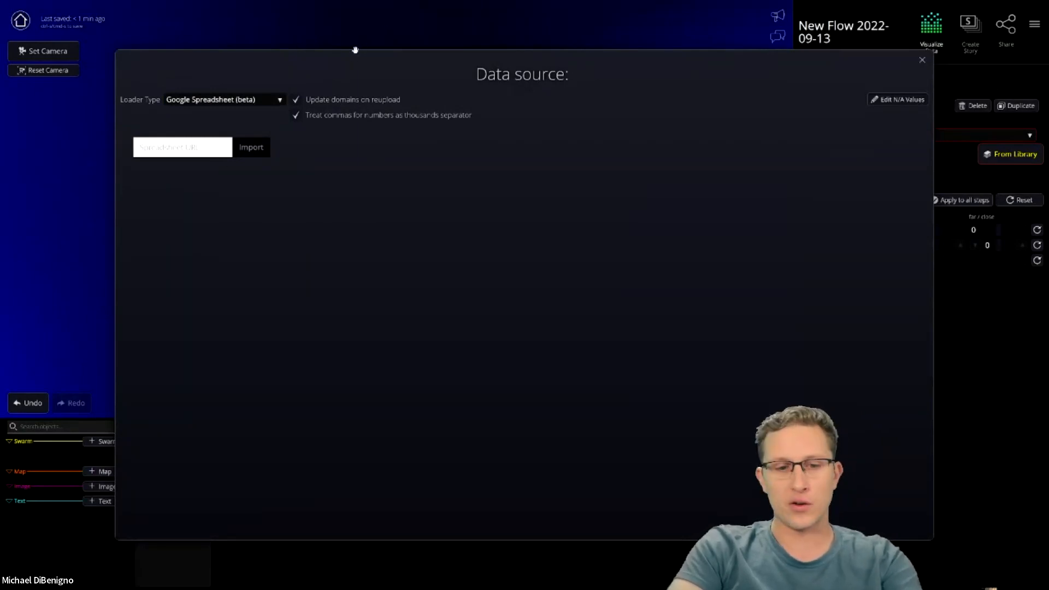
{"action": "key", "text": "F11"}
{"action": "left_click", "coordinate": [249, 7]}
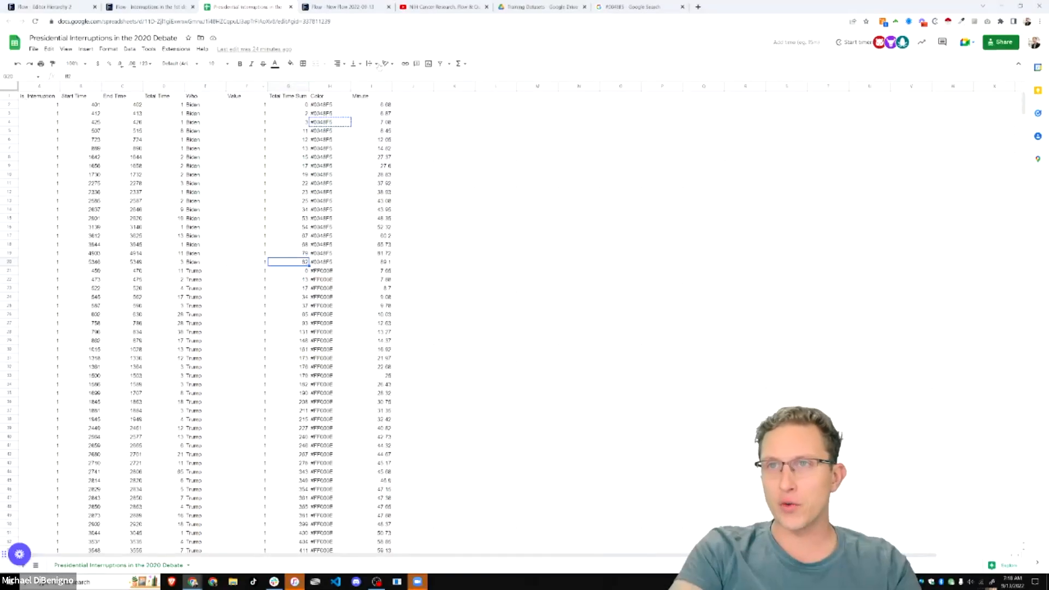
{"action": "left_click", "coordinate": [162, 22]}
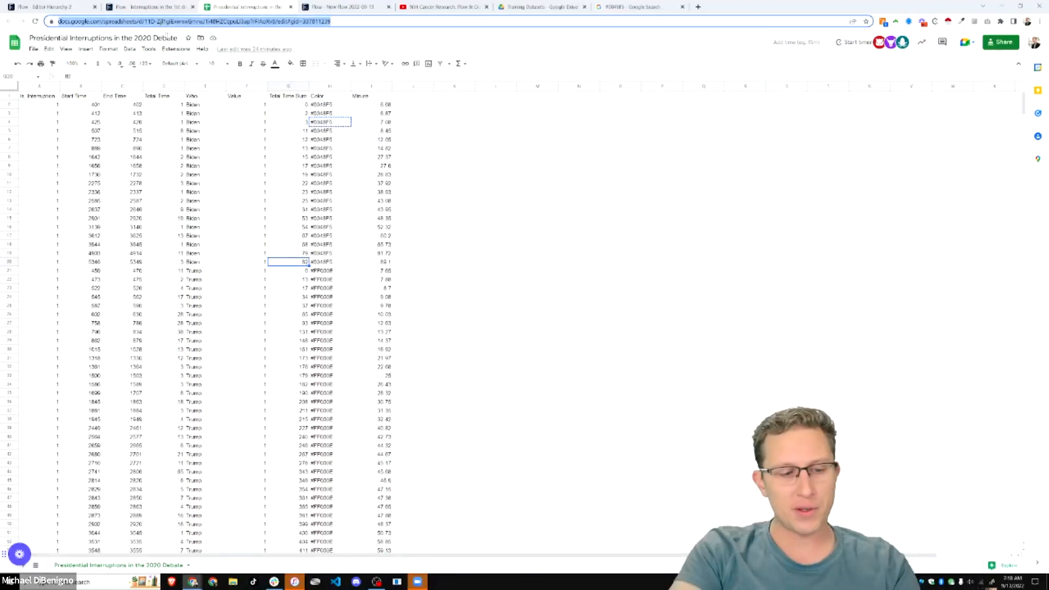
{"action": "left_click", "coordinate": [344, 7]}
{"action": "left_click", "coordinate": [182, 154]}
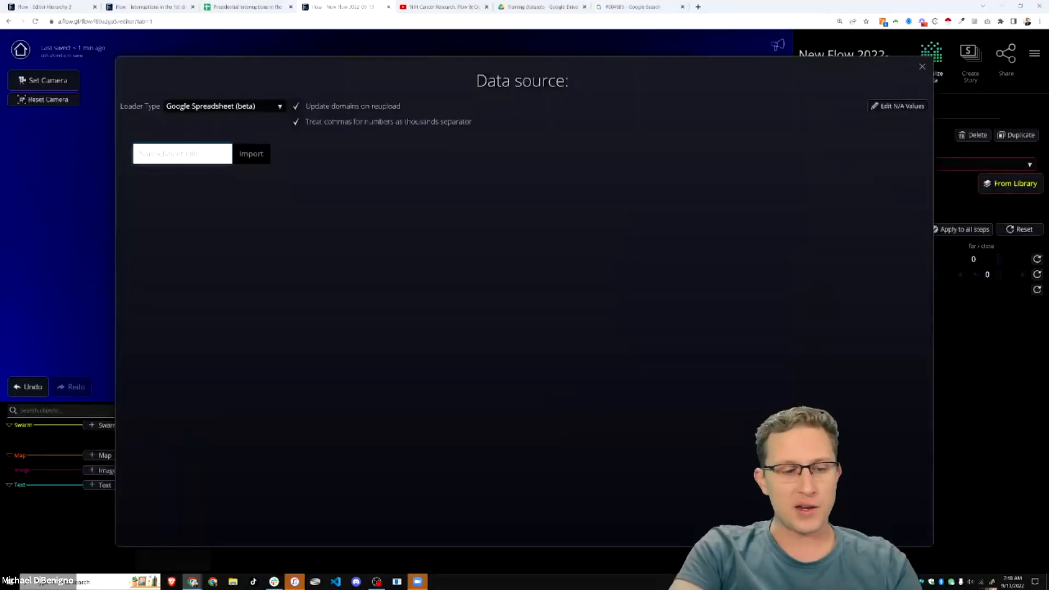
{"action": "left_click", "coordinate": [261, 155]}
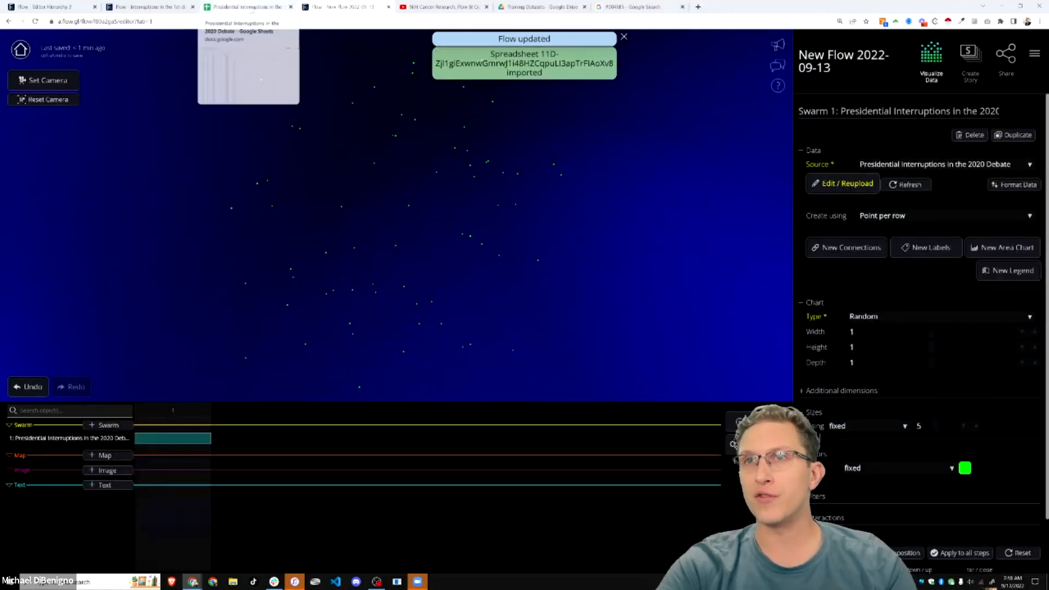
{"action": "left_click", "coordinate": [243, 6]}
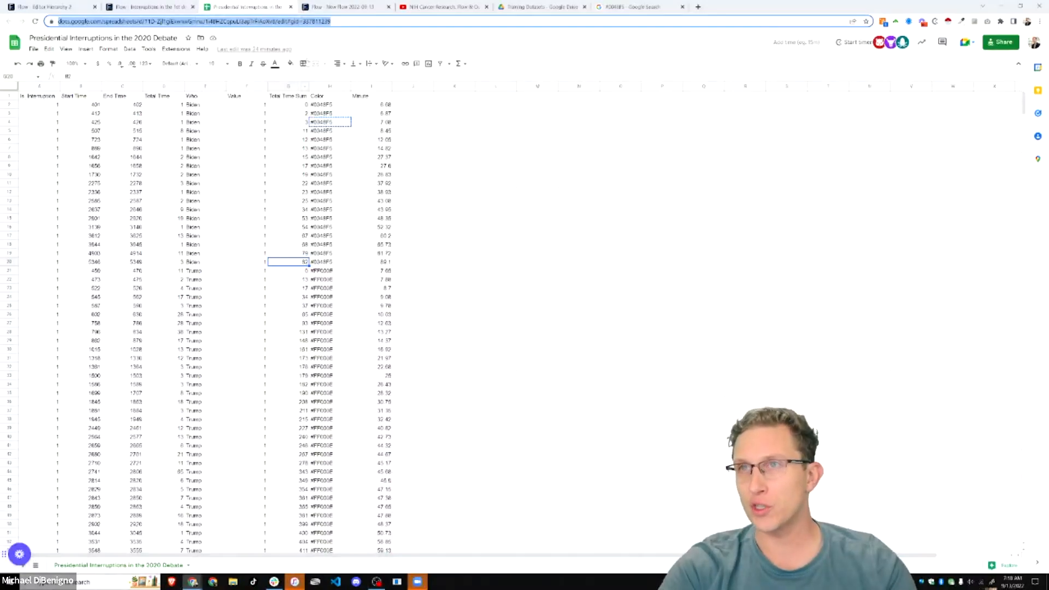
{"action": "left_click", "coordinate": [344, 7]}
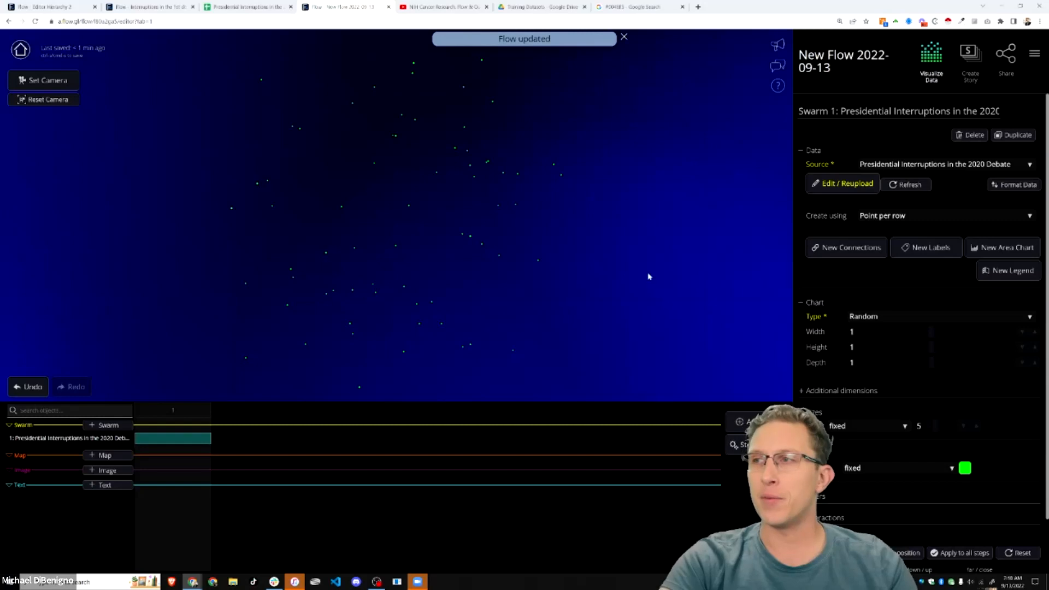
{"action": "left_click", "coordinate": [846, 186]}
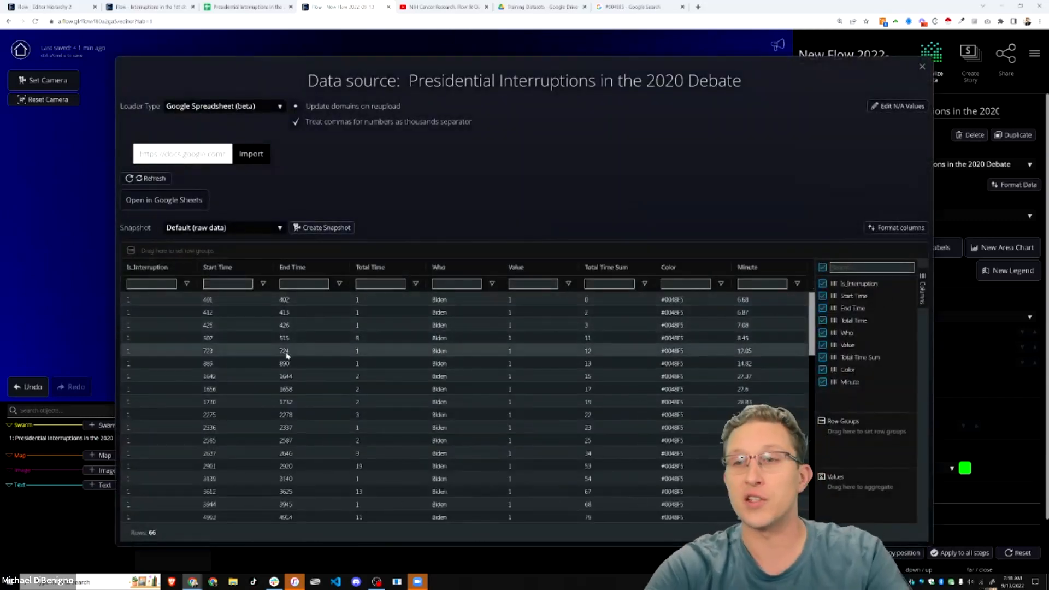
{"action": "left_click", "coordinate": [922, 66]}
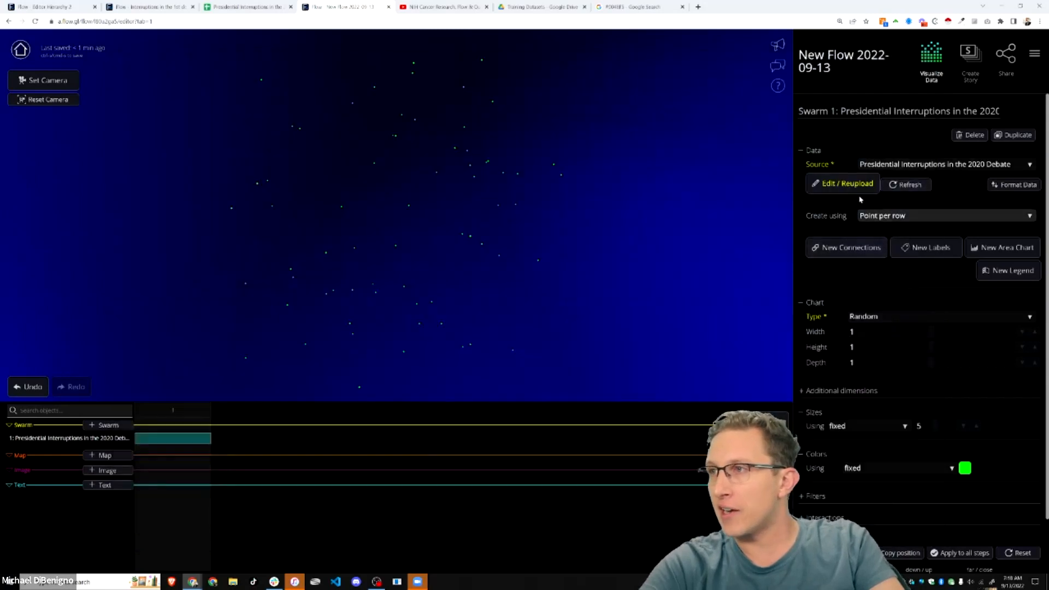
{"action": "left_click", "coordinate": [844, 185]}
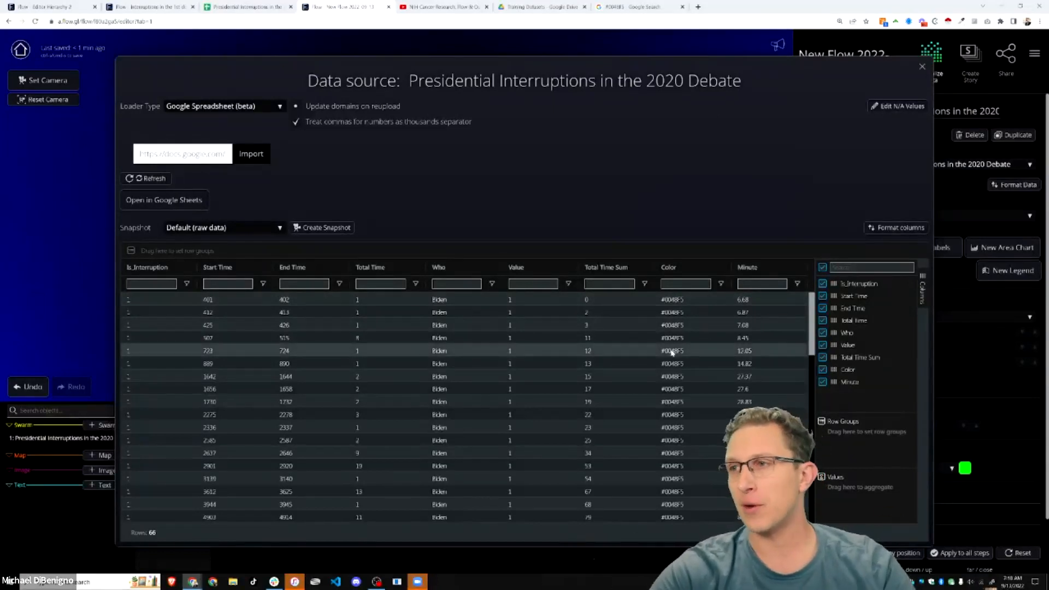
{"action": "left_click", "coordinate": [921, 66]}
{"action": "left_click_drag", "start_coordinate": [420, 277], "coordinate": [432, 298]}
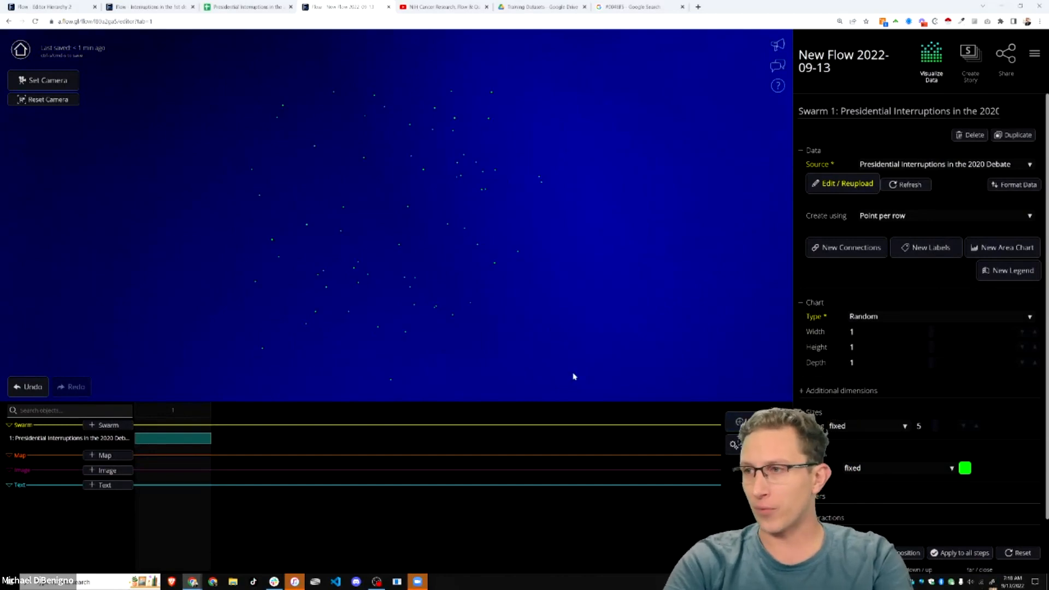
{"action": "key", "text": "F11"}
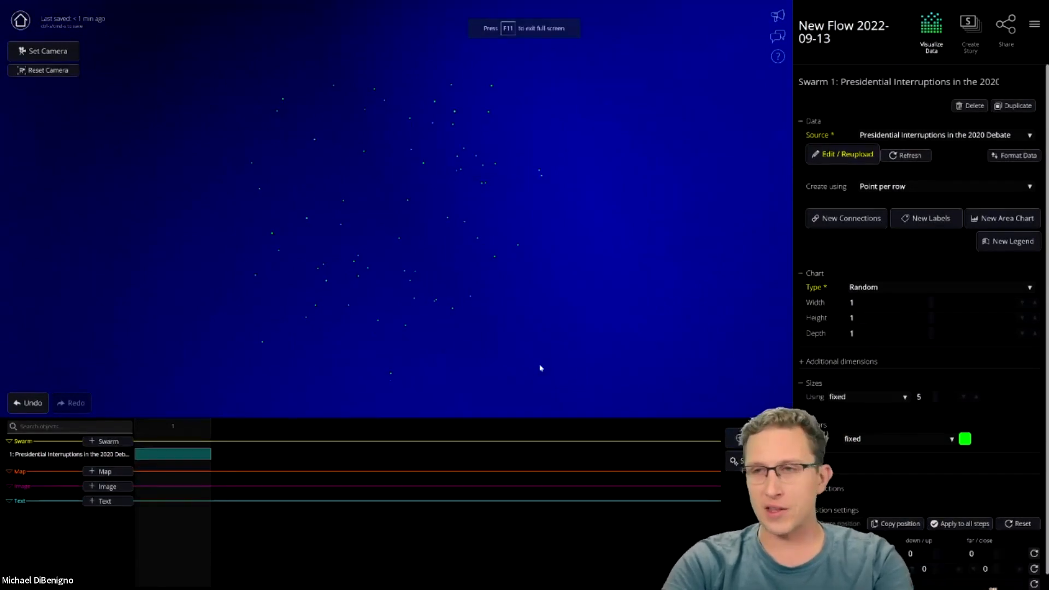
- Duplicate the current step as step 2 and try the Scatterplot chart type
{"action": "left_click", "coordinate": [751, 438]}
{"action": "left_click", "coordinate": [587, 318]}
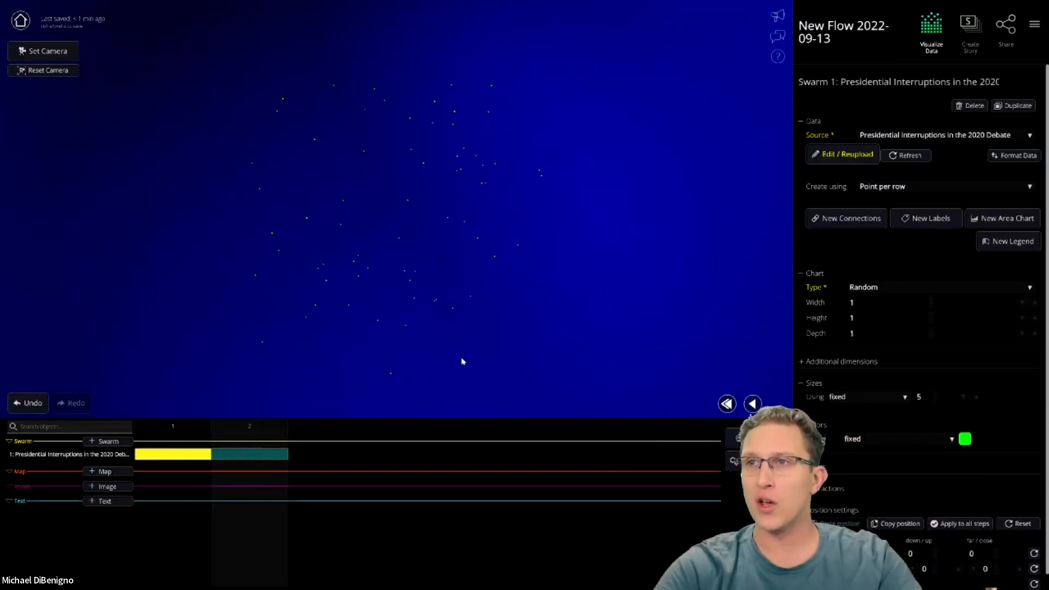
{"action": "left_click", "coordinate": [892, 294]}
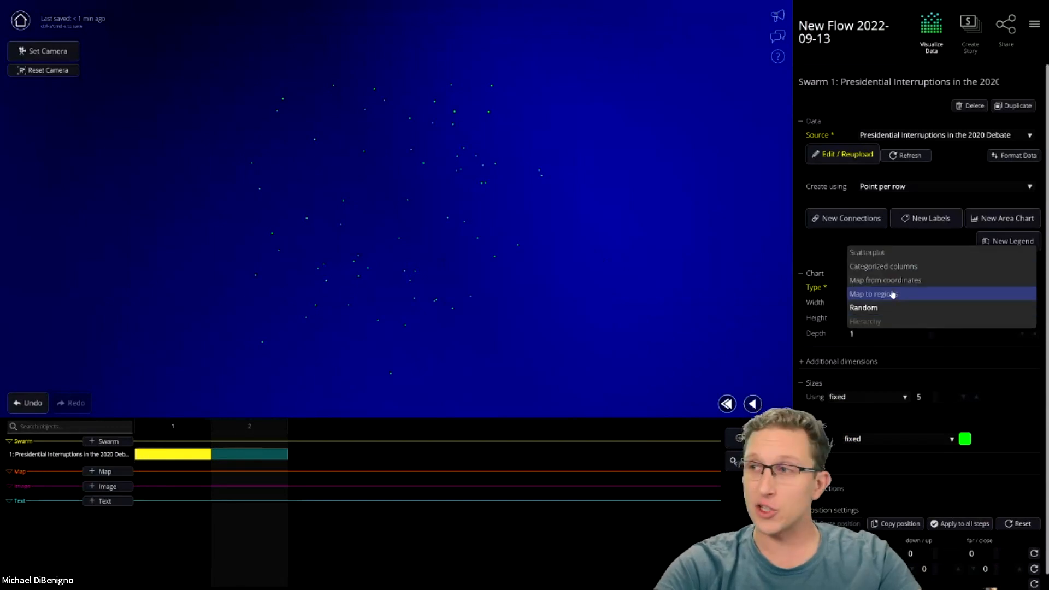
{"action": "left_click", "coordinate": [884, 257]}
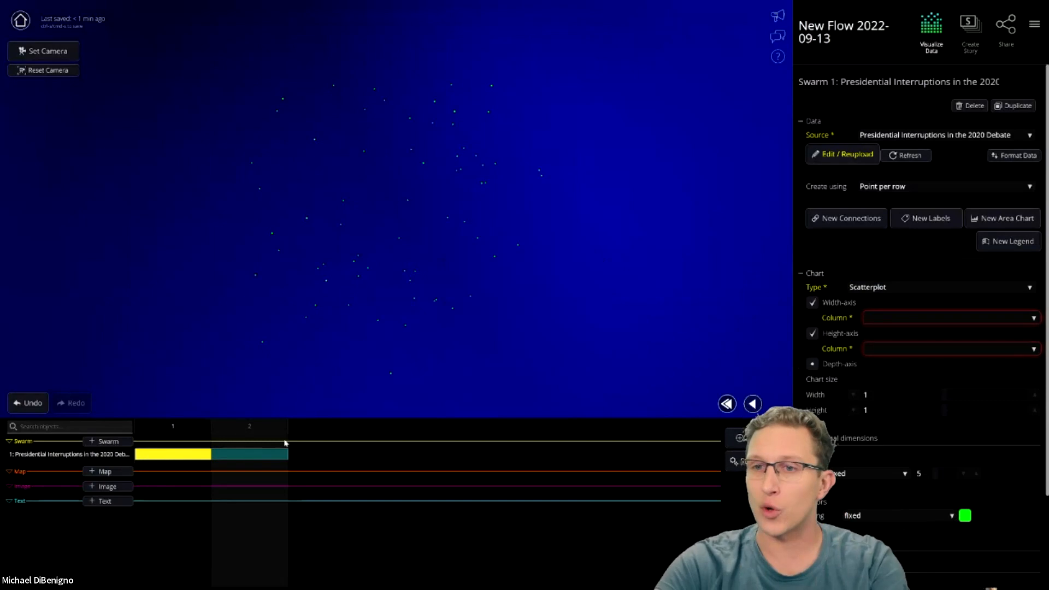
- On step 2, set the chart type to Categorized columns
{"action": "left_click", "coordinate": [249, 431]}
{"action": "left_click", "coordinate": [249, 432]}
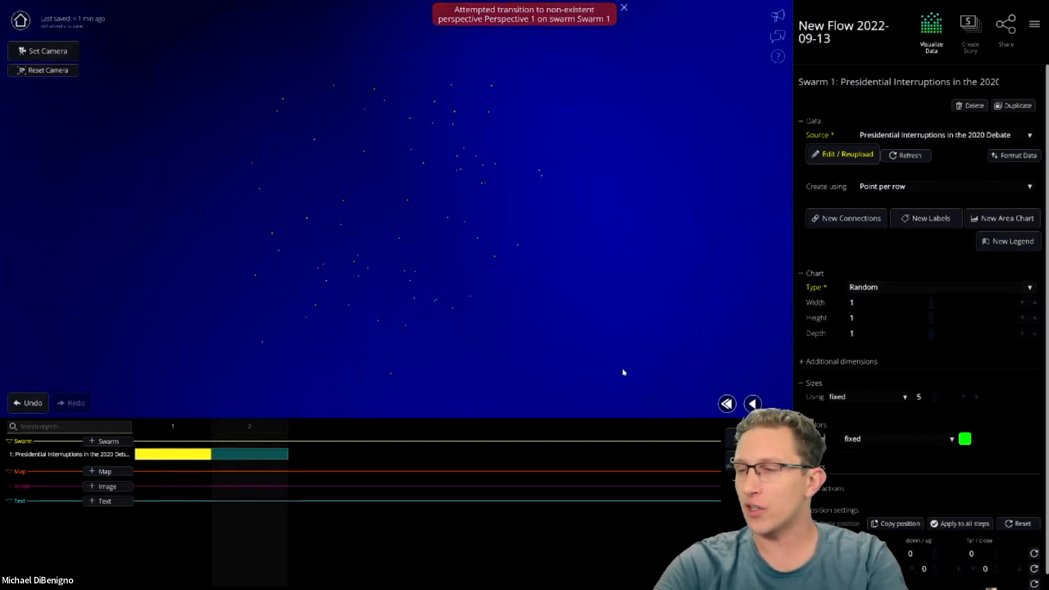
{"action": "left_click", "coordinate": [896, 287]}
{"action": "left_click", "coordinate": [883, 254]}
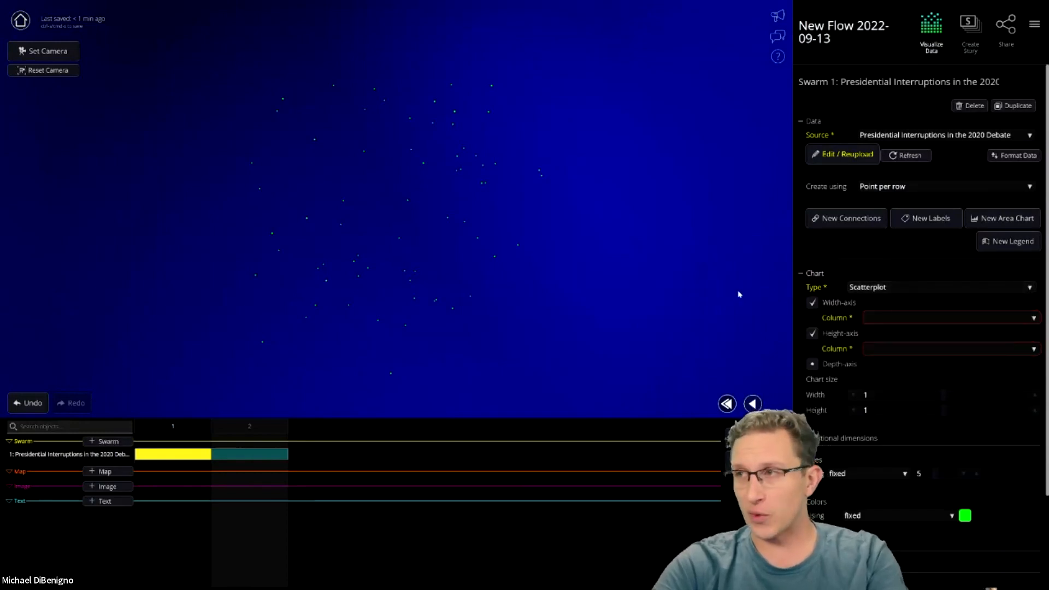
{"action": "left_click", "coordinate": [893, 287]}
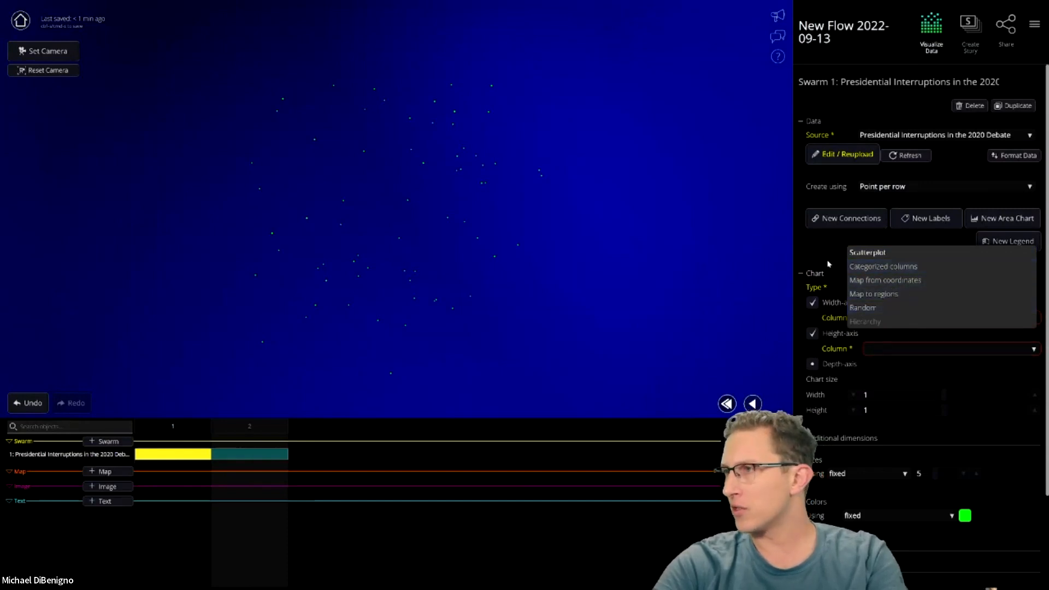
{"action": "left_click", "coordinate": [880, 267]}
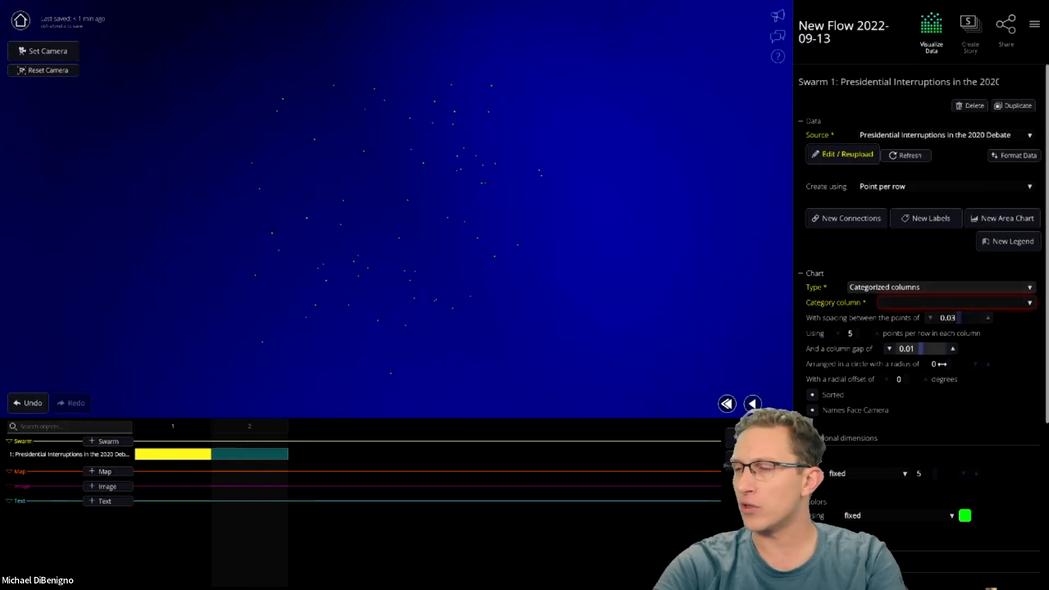
- Group step 2's points by Who, testing point spacing 0.04 before restoring 0.03
{"action": "left_click", "coordinate": [895, 303]}
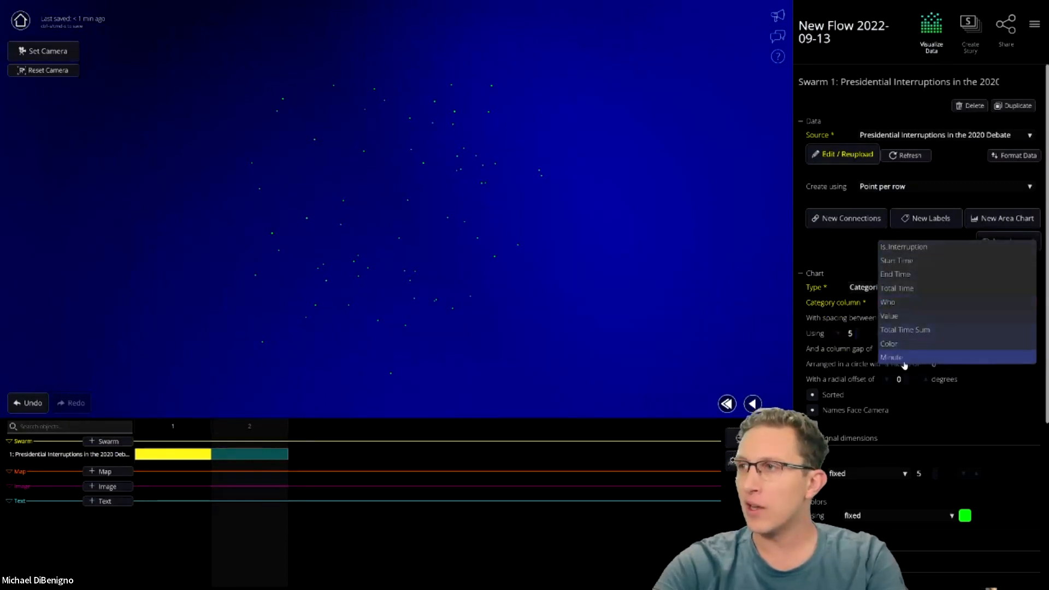
{"action": "left_click", "coordinate": [905, 306]}
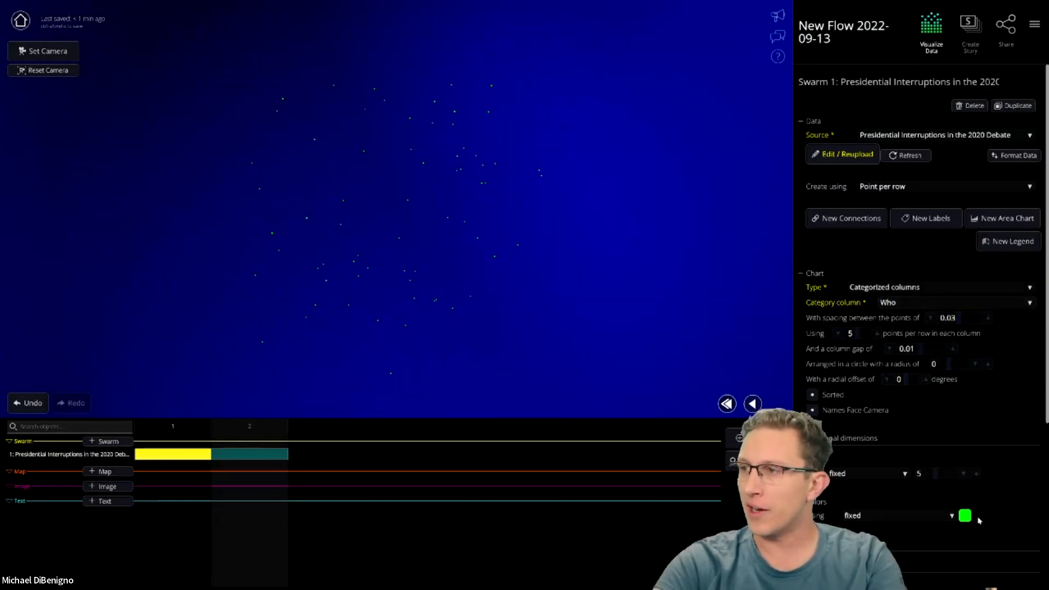
{"action": "left_click", "coordinate": [986, 318]}
{"action": "left_click", "coordinate": [930, 318]}
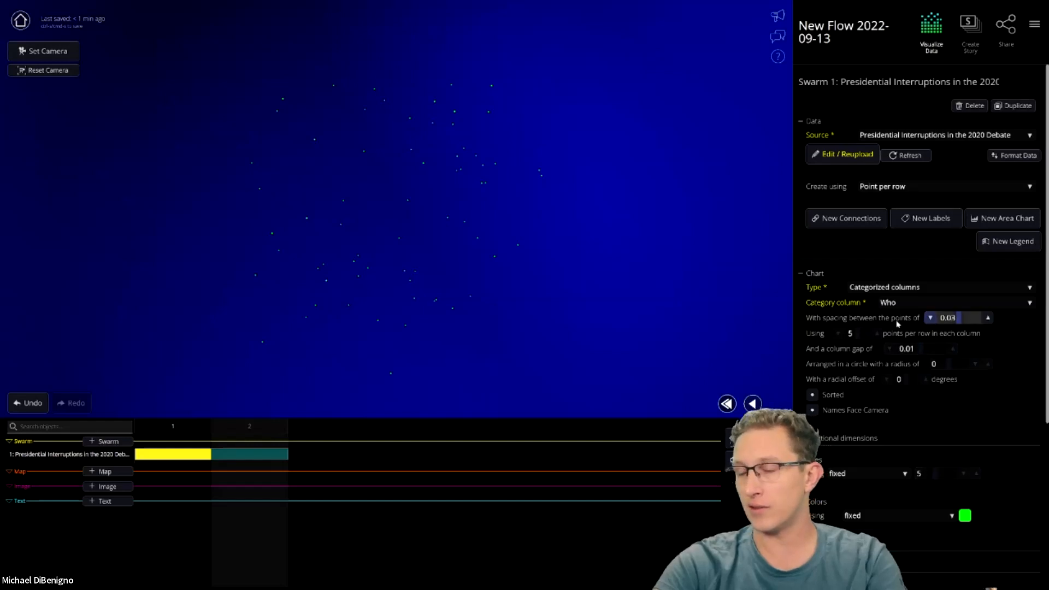
{"action": "scroll", "coordinate": [899, 379], "scroll_direction": "down", "scroll_amount": 3}
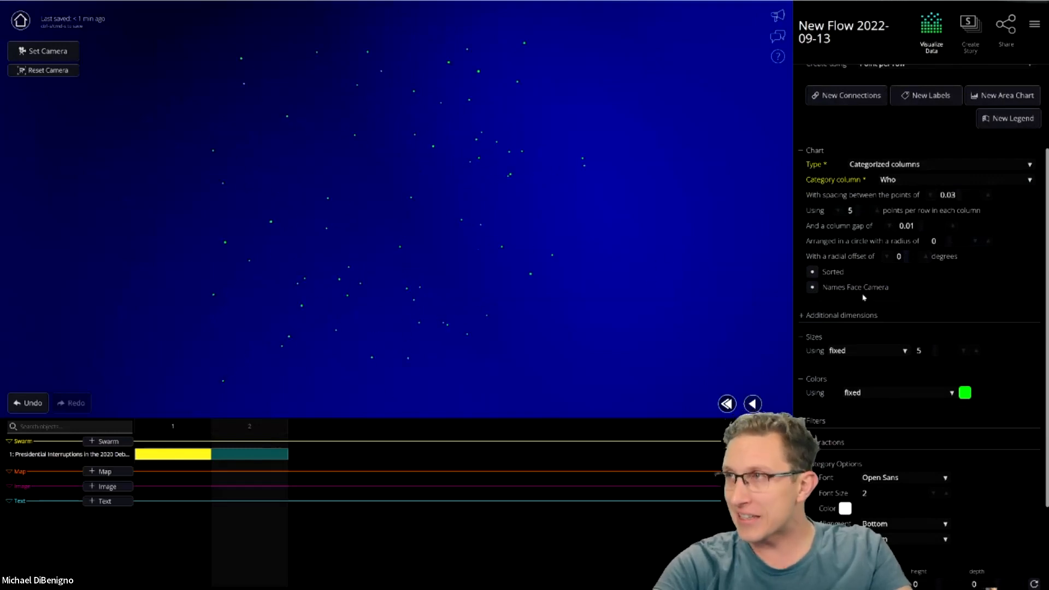
{"action": "scroll", "coordinate": [803, 237], "scroll_direction": "up", "scroll_amount": 3}
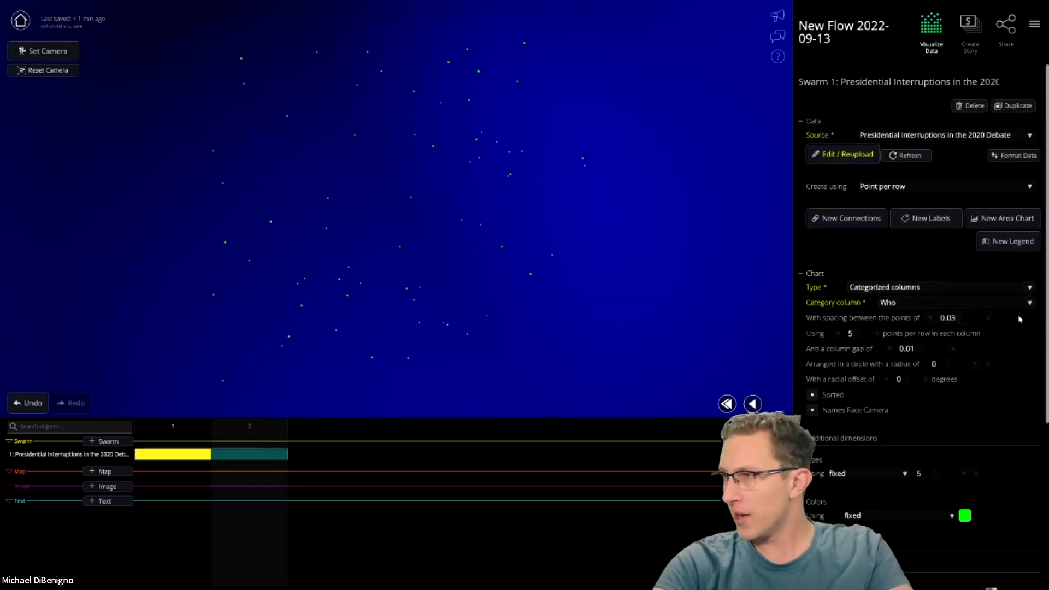
- Try Total Time as the category, revert to Who, and preview steps 1 and 2
{"action": "left_click", "coordinate": [1023, 302]}
{"action": "left_click", "coordinate": [964, 294]}
{"action": "left_click", "coordinate": [1007, 303]}
{"action": "left_click", "coordinate": [932, 304]}
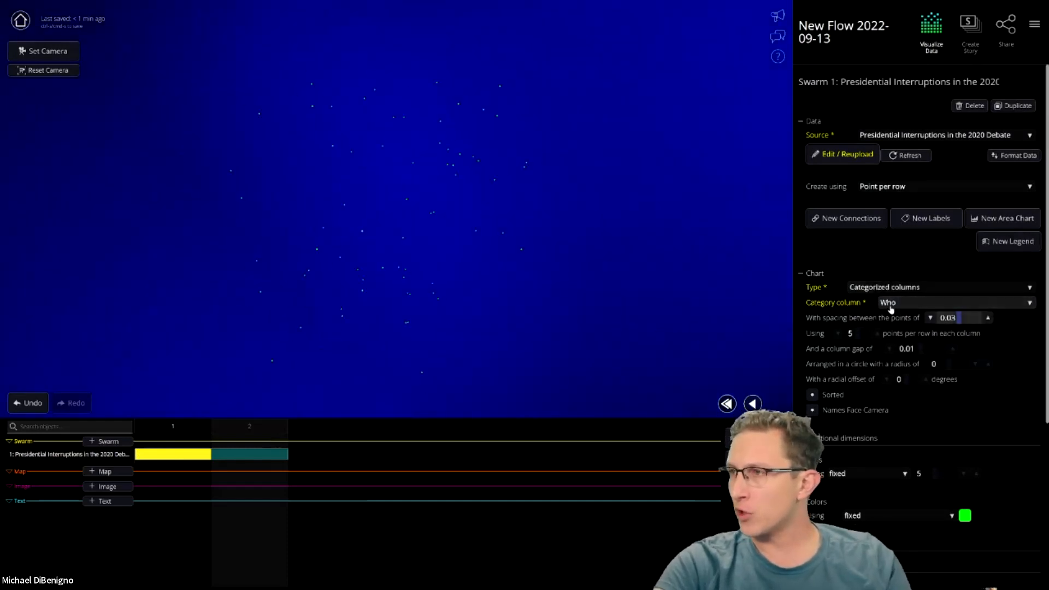
{"action": "scroll", "coordinate": [973, 454], "scroll_direction": "down", "scroll_amount": 5}
{"action": "scroll", "coordinate": [1010, 459], "scroll_direction": "up", "scroll_amount": 5}
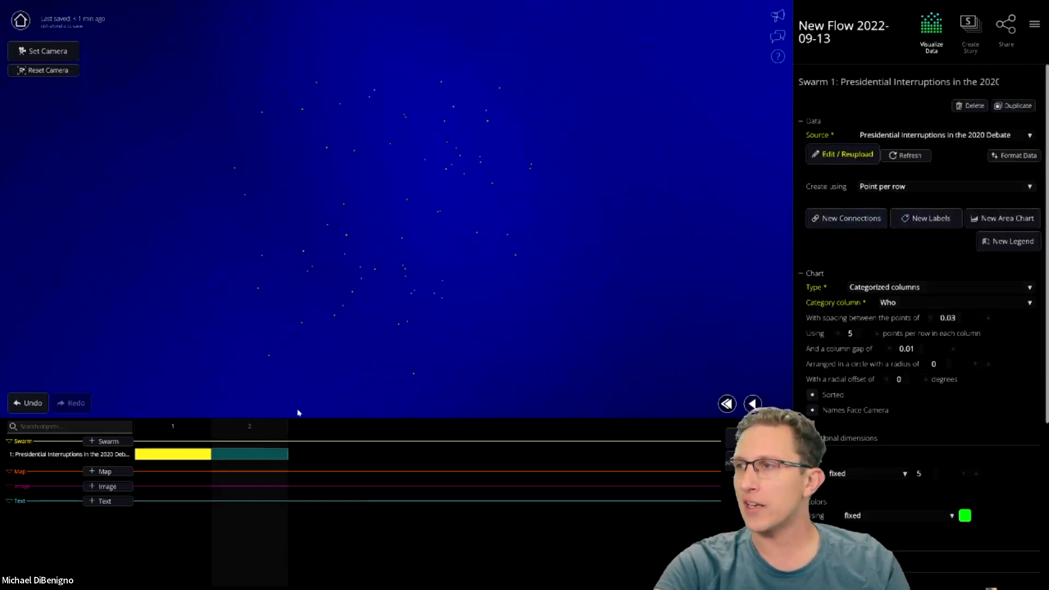
{"action": "left_click", "coordinate": [180, 433]}
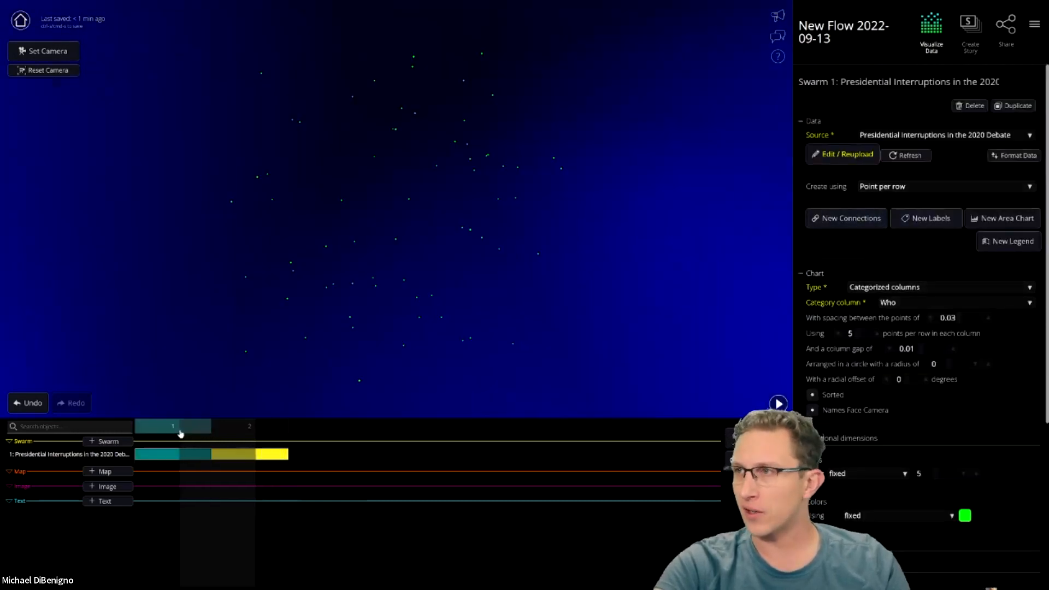
{"action": "left_click", "coordinate": [241, 428]}
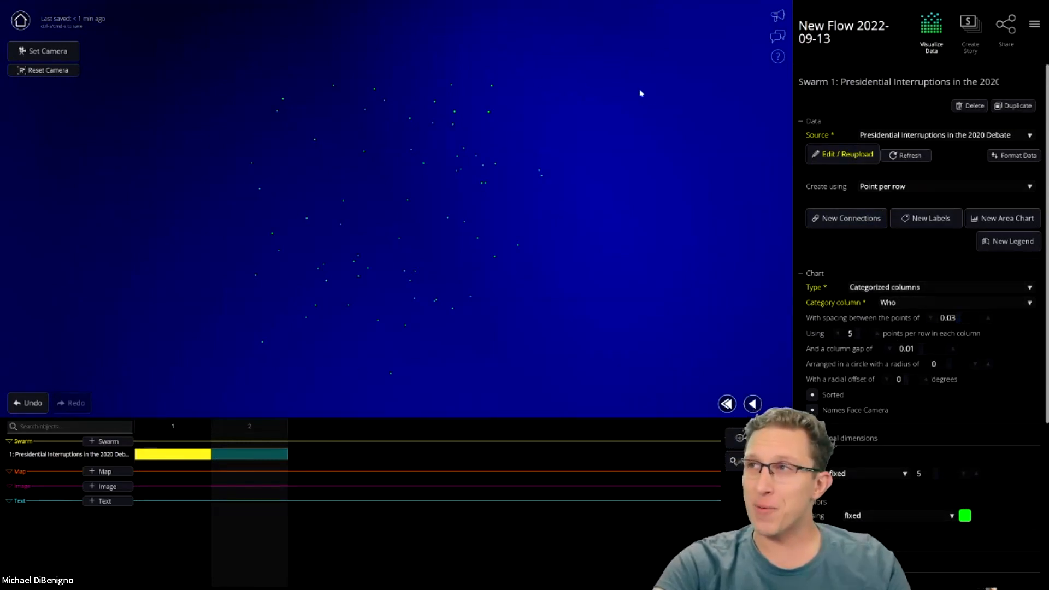
- Enable the Advanced UI and assign Perspective 1 to step 2
{"action": "left_click", "coordinate": [1035, 27]}
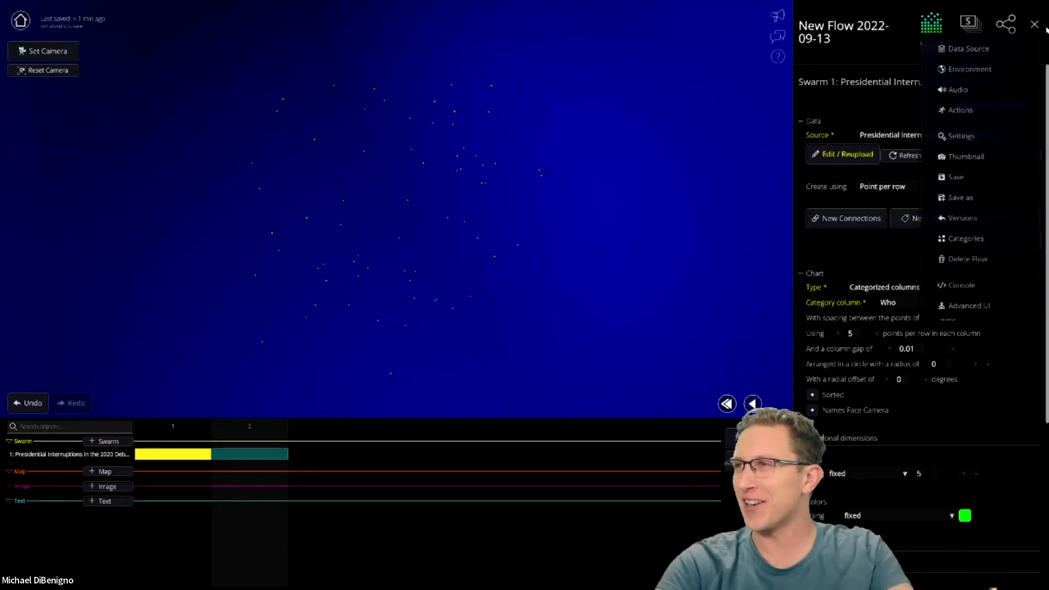
{"action": "left_click", "coordinate": [951, 305]}
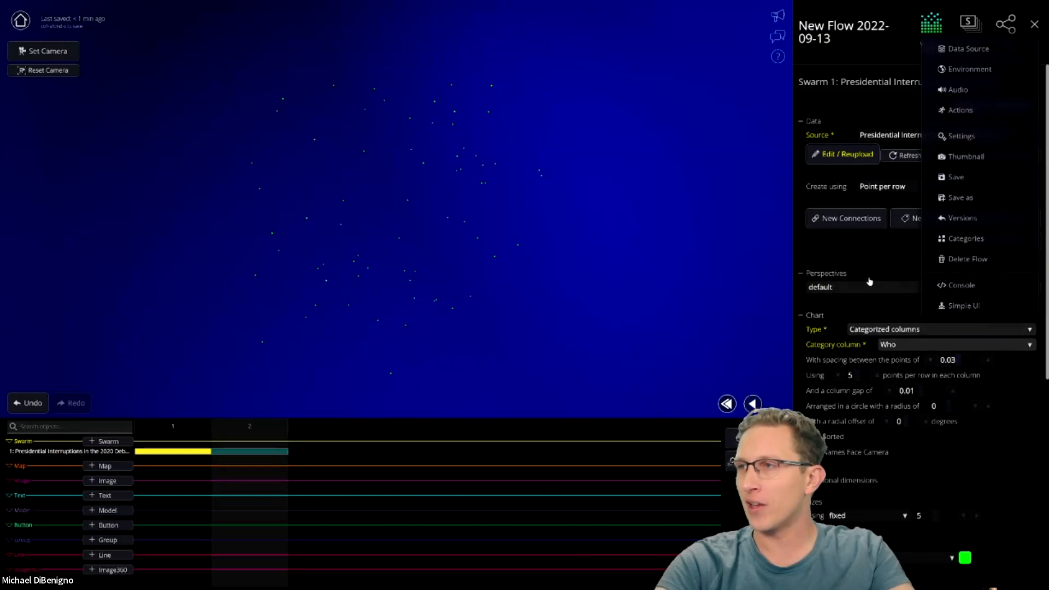
{"action": "left_click", "coordinate": [744, 321]}
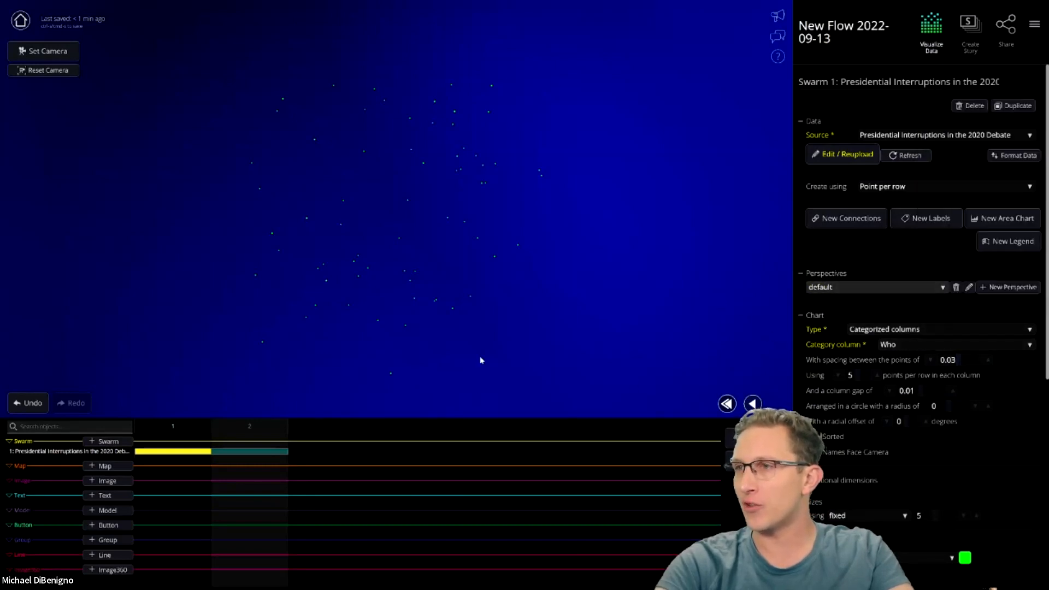
{"action": "left_click", "coordinate": [183, 453]}
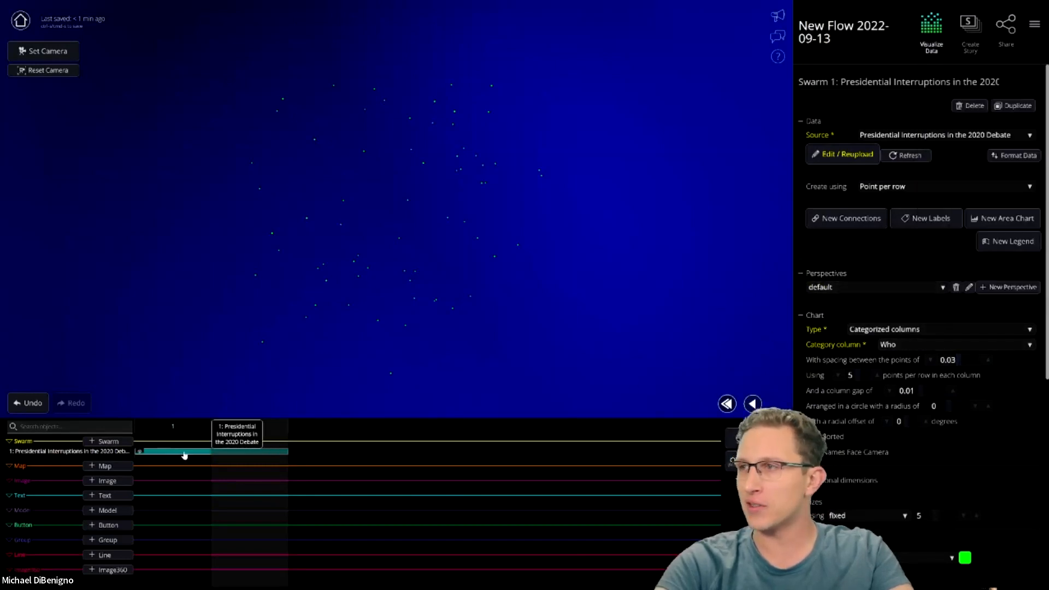
{"action": "left_click", "coordinate": [844, 287]}
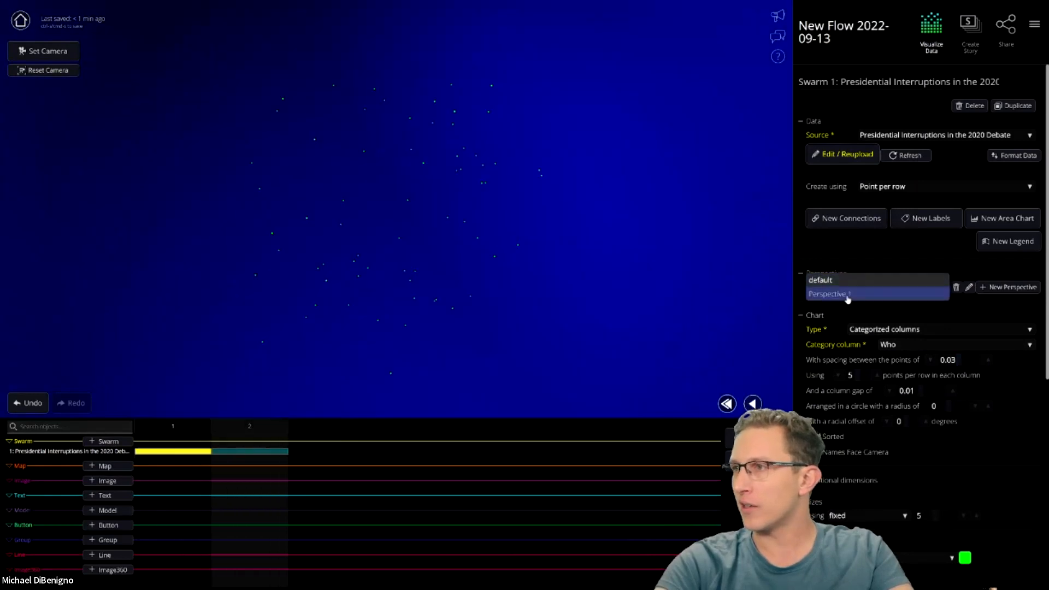
{"action": "left_click", "coordinate": [847, 297]}
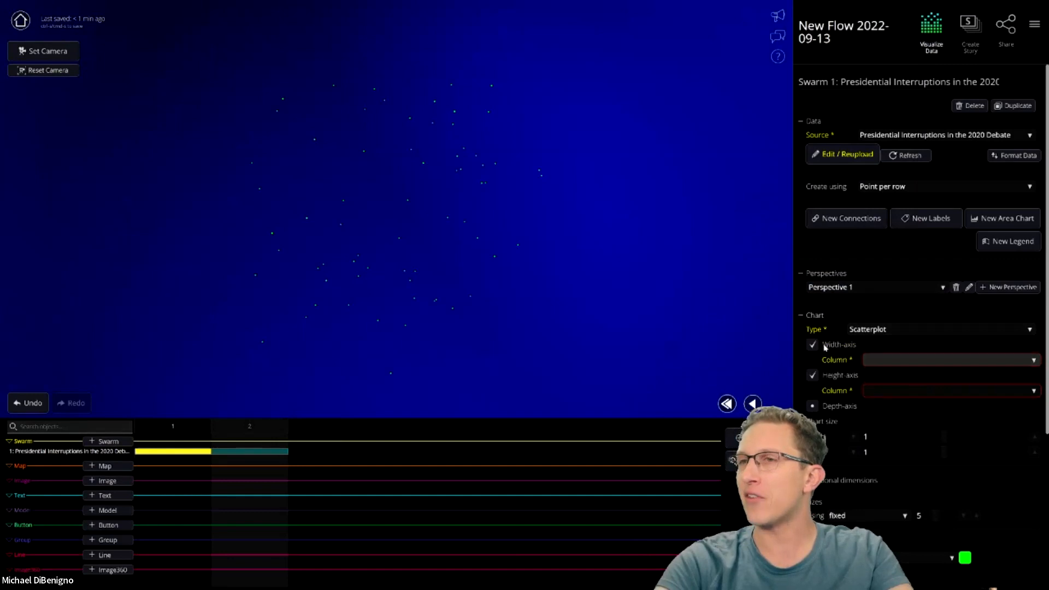
- Switch Perspective 1 to Categorized columns grouped by Who, forming Biden and Trump columns
{"action": "left_click", "coordinate": [898, 332]}
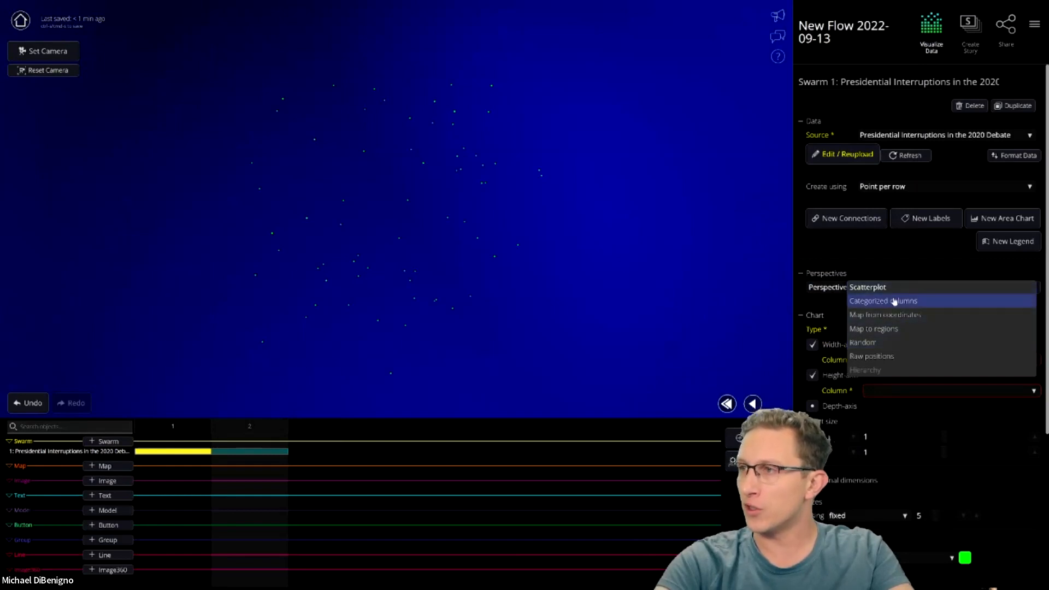
{"action": "left_click", "coordinate": [901, 300]}
{"action": "left_click", "coordinate": [925, 347]}
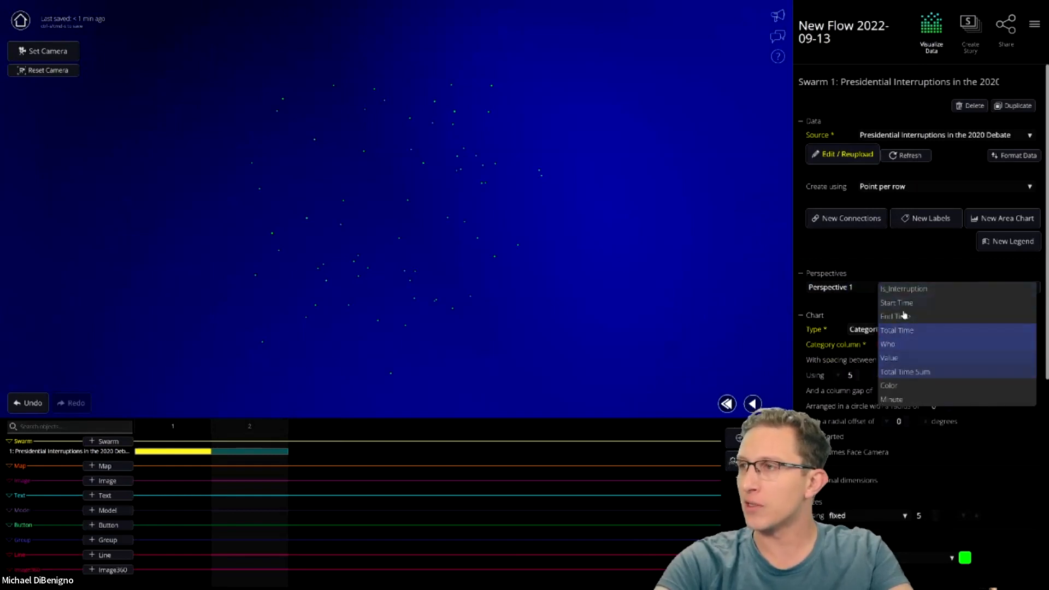
{"action": "left_click", "coordinate": [910, 347]}
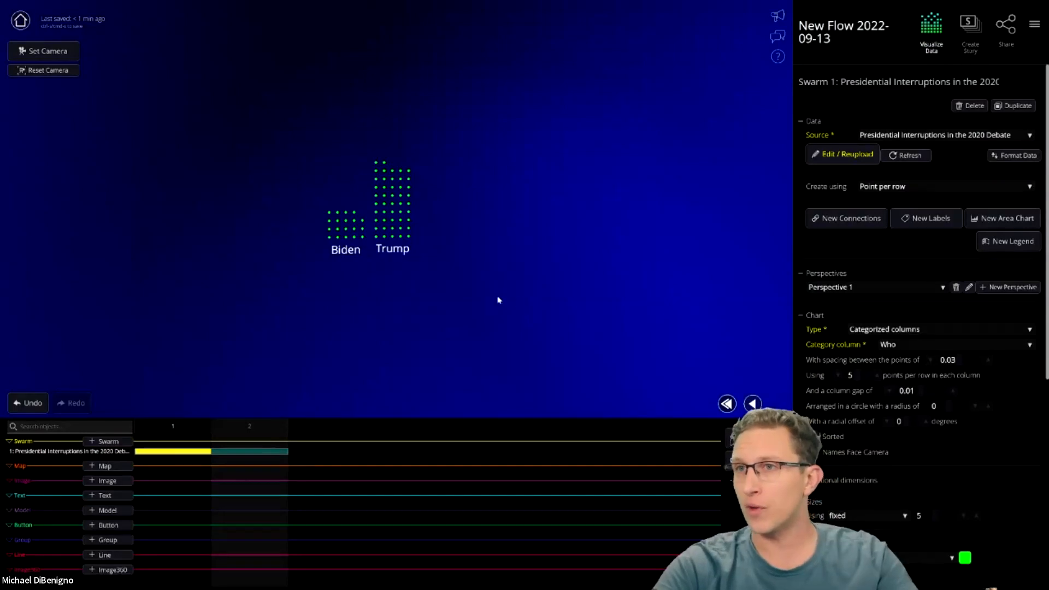
{"action": "scroll", "coordinate": [910, 464], "scroll_direction": "down", "scroll_amount": 4}
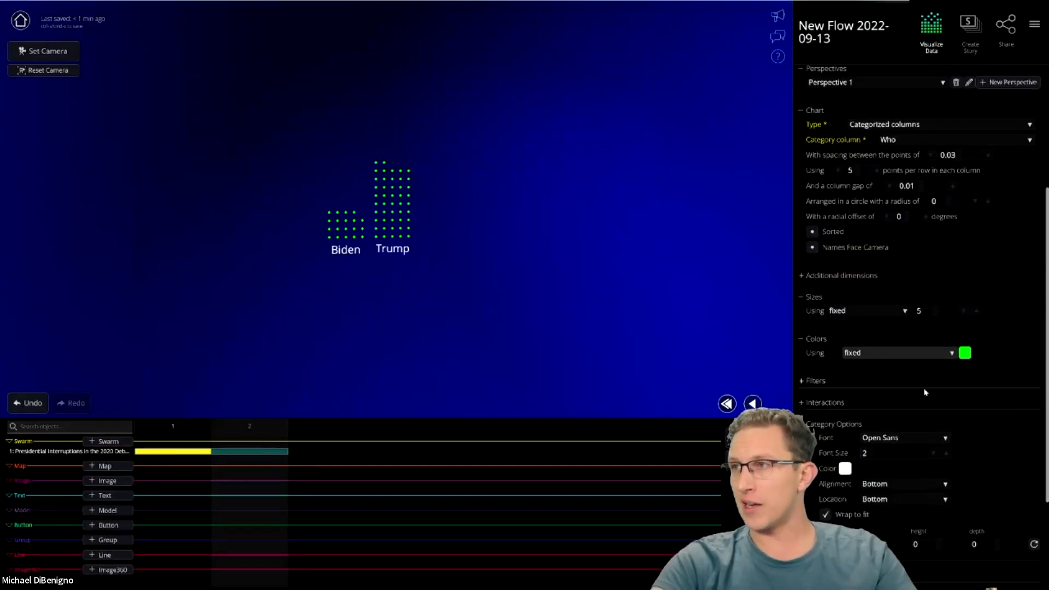
{"action": "scroll", "coordinate": [926, 392], "scroll_direction": "up", "scroll_amount": 4}
{"action": "scroll", "coordinate": [926, 392], "scroll_direction": "down", "scroll_amount": 5}
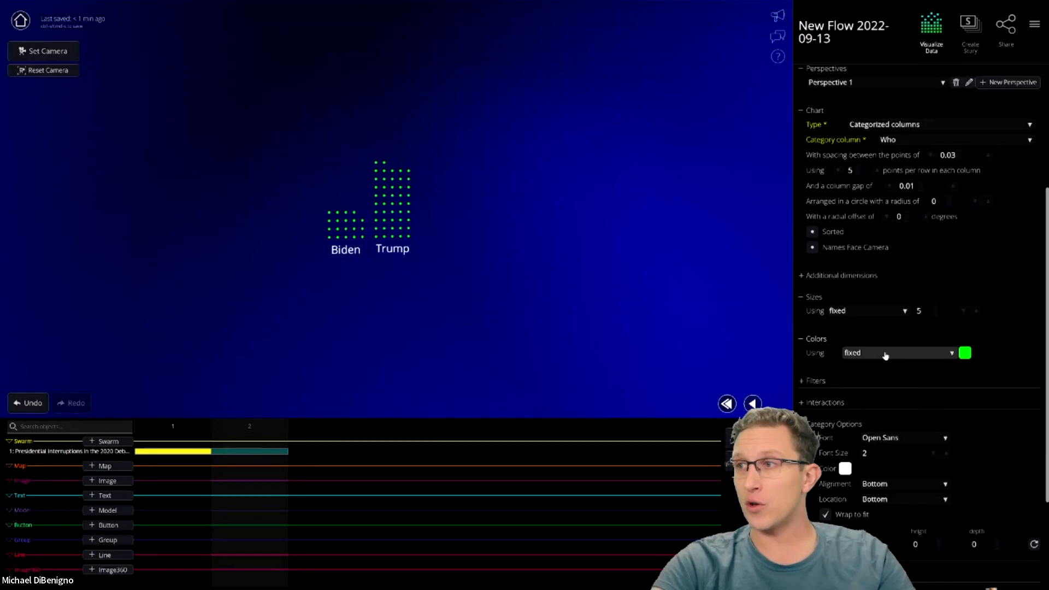
- Keep a fixed point colour and set it to dark green (23,94,23)
{"action": "left_click", "coordinate": [883, 355]}
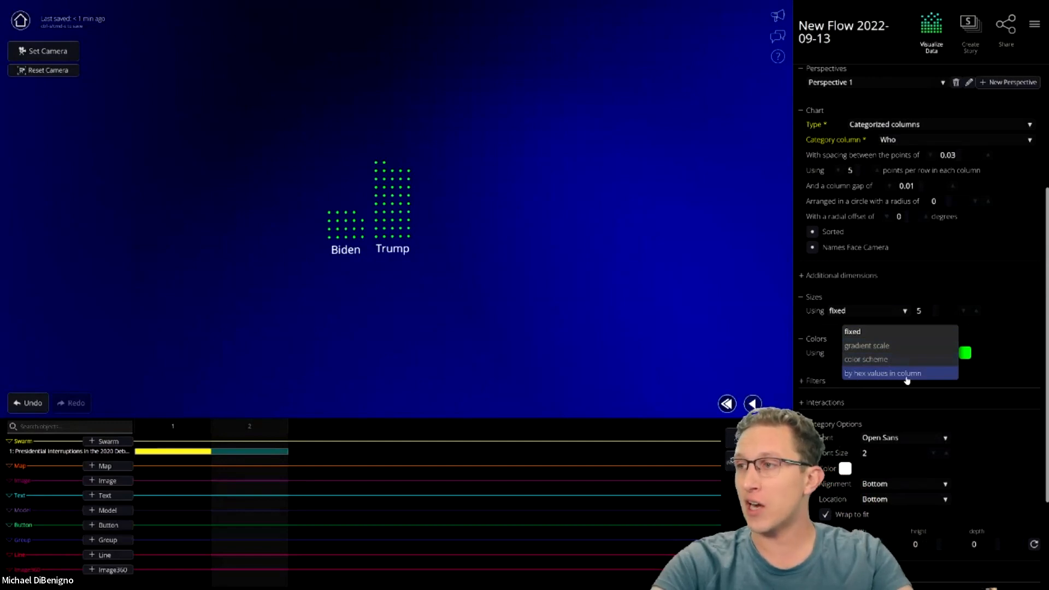
{"action": "left_click", "coordinate": [871, 333]}
{"action": "left_click", "coordinate": [964, 352]}
{"action": "left_click", "coordinate": [915, 387]}
{"action": "left_click", "coordinate": [941, 404]}
{"action": "left_click", "coordinate": [799, 368]}
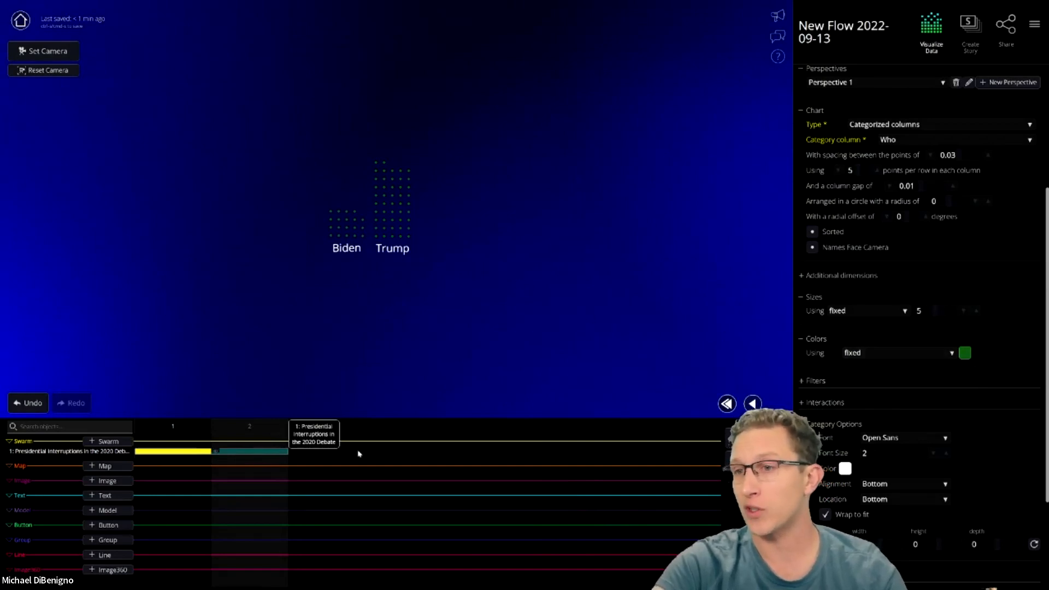
{"action": "left_click", "coordinate": [879, 357]}
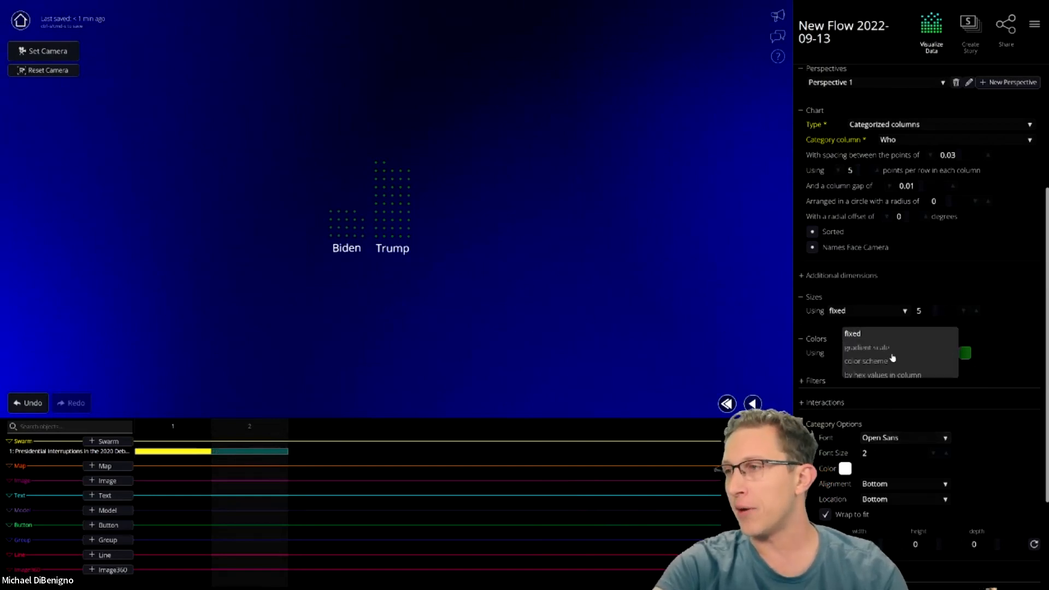
- Colour the dots on a gradient scale by Minute, ranging 6.68 to 94.3
{"action": "left_click", "coordinate": [889, 348]}
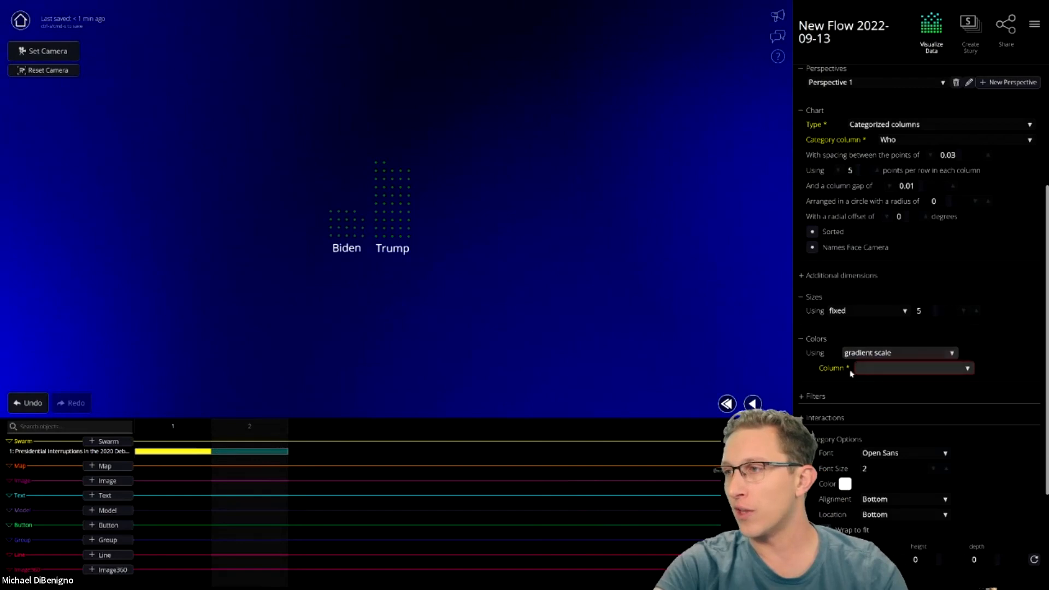
{"action": "left_click", "coordinate": [902, 377]}
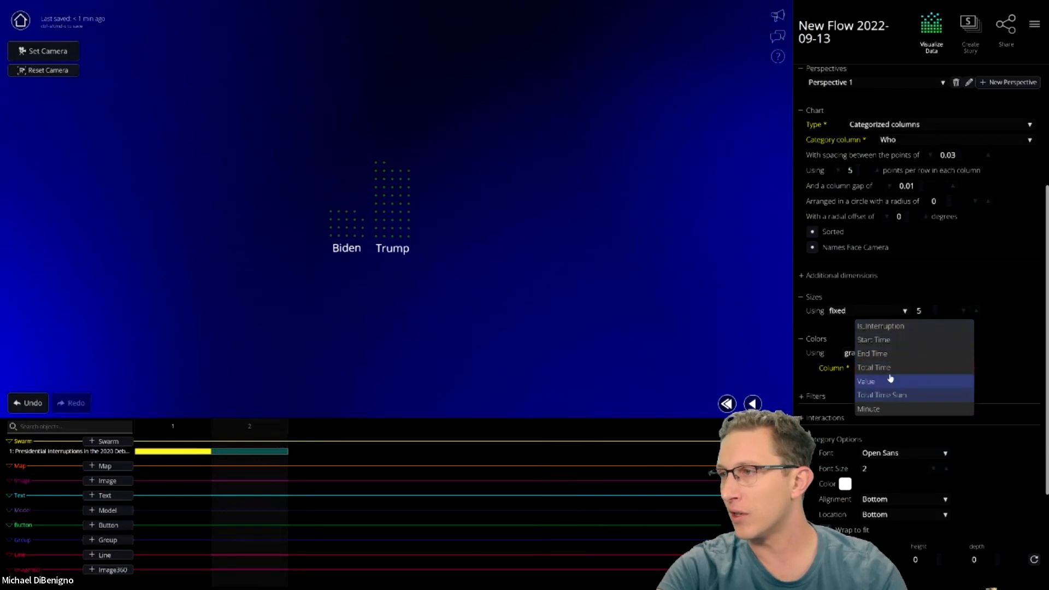
{"action": "left_click", "coordinate": [886, 410]}
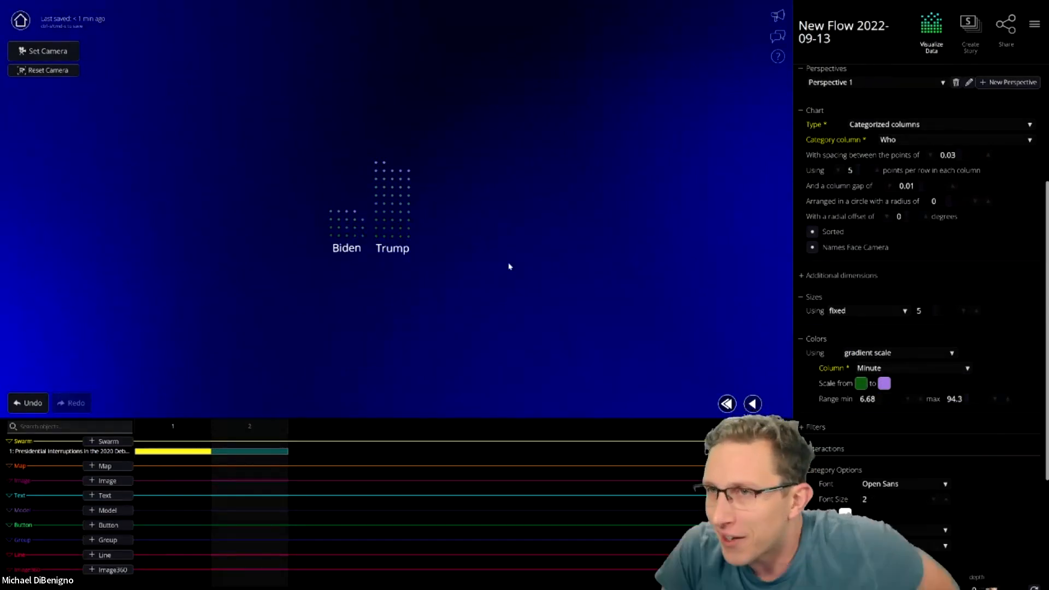
{"action": "left_click", "coordinate": [880, 353]}
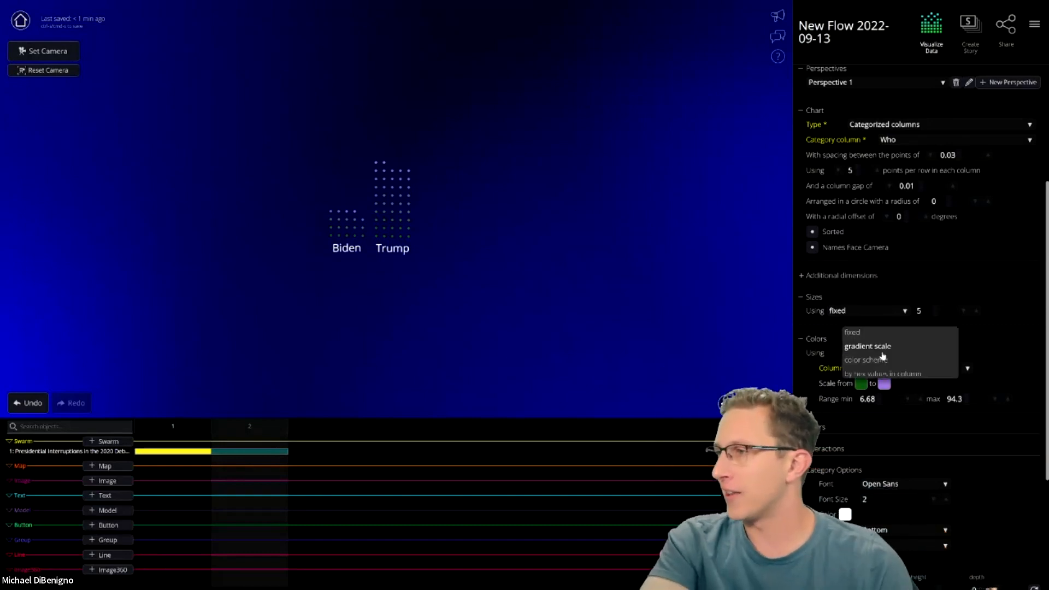
- Colour the dots by the Who column using the Firenze colour scheme
{"action": "left_click", "coordinate": [882, 359]}
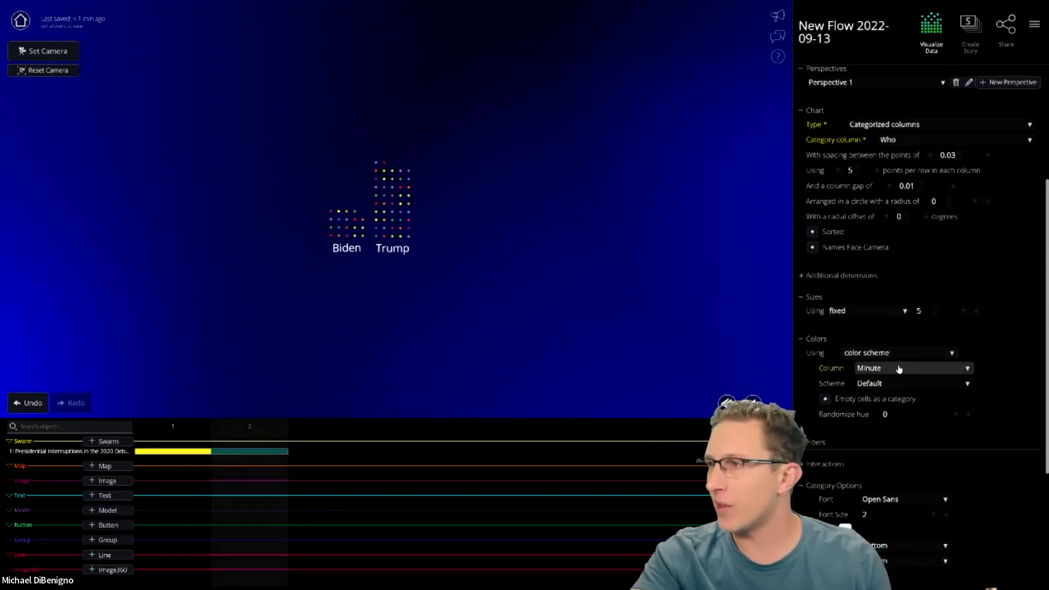
{"action": "left_click", "coordinate": [898, 368]}
{"action": "left_click", "coordinate": [873, 368]}
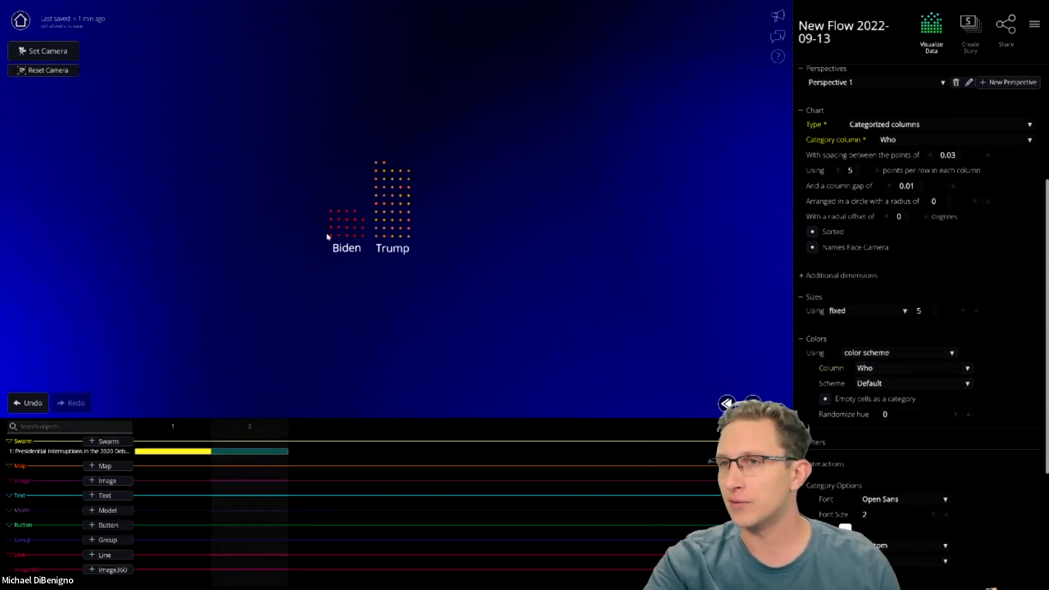
{"action": "left_click", "coordinate": [869, 370]}
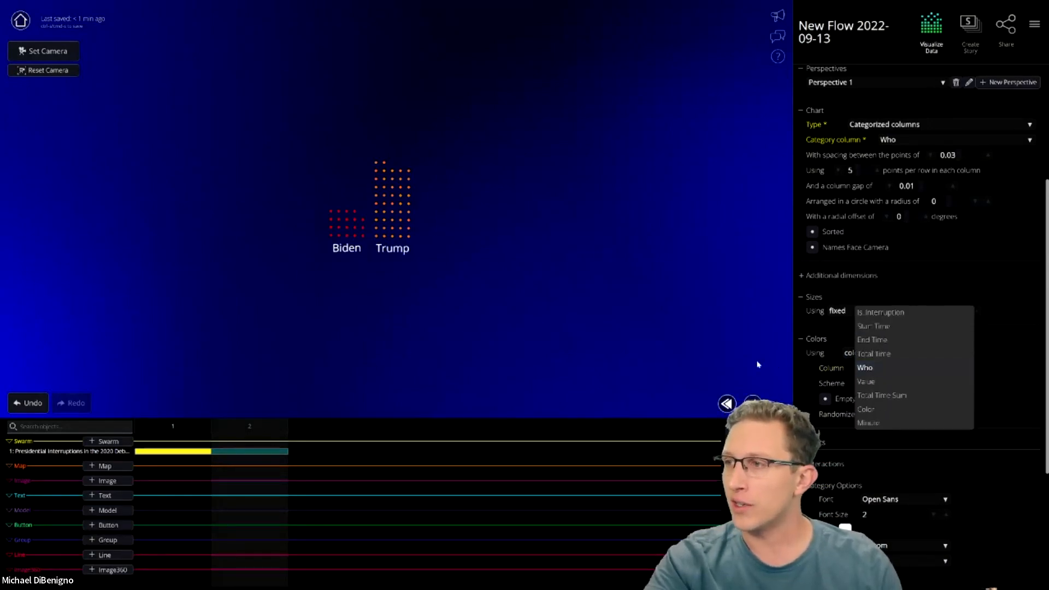
{"action": "left_click", "coordinate": [894, 384]}
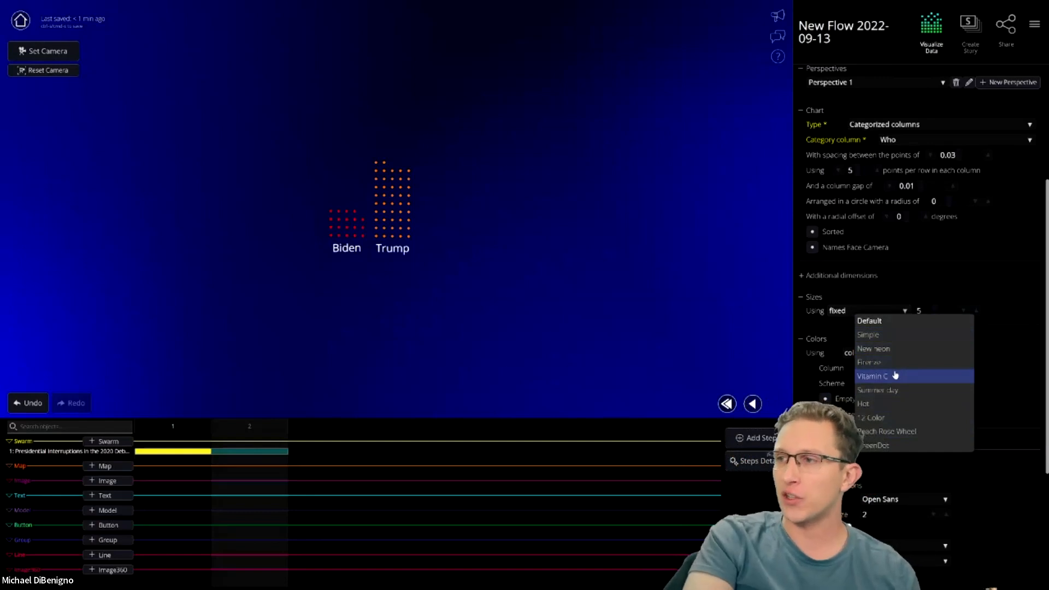
{"action": "left_click", "coordinate": [881, 363]}
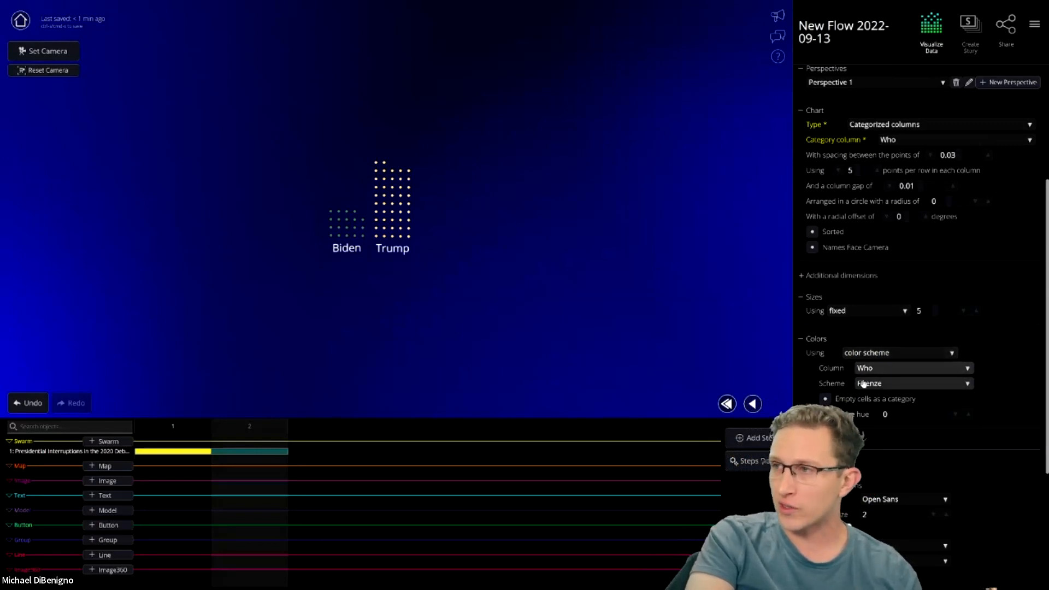
- Create a new custom colour scheme named 'asd' in the Environment settings
{"action": "left_click", "coordinate": [1034, 27]}
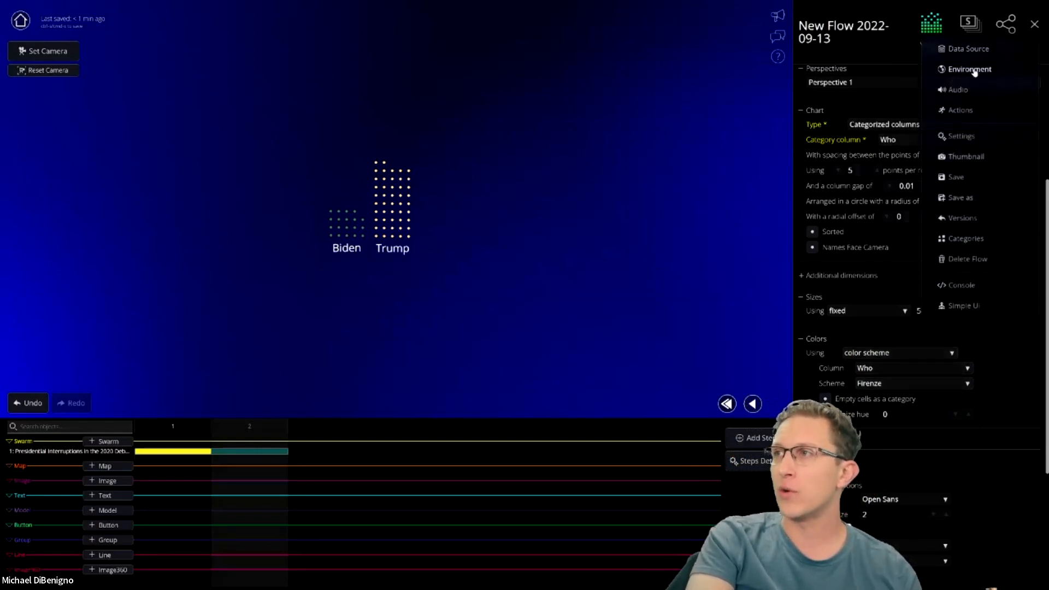
{"action": "left_click", "coordinate": [972, 71]}
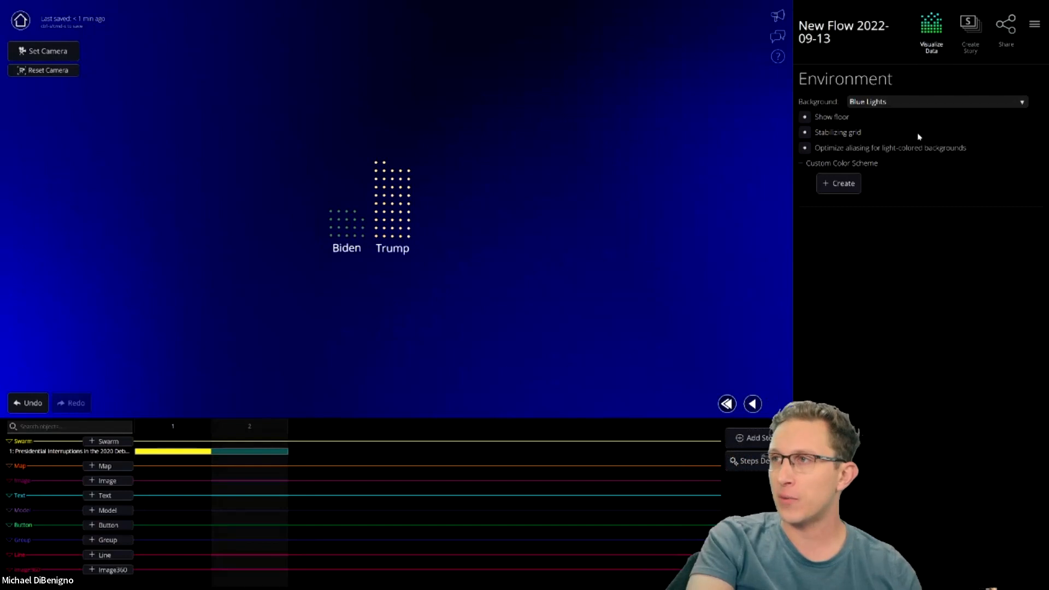
{"action": "left_click", "coordinate": [841, 184]}
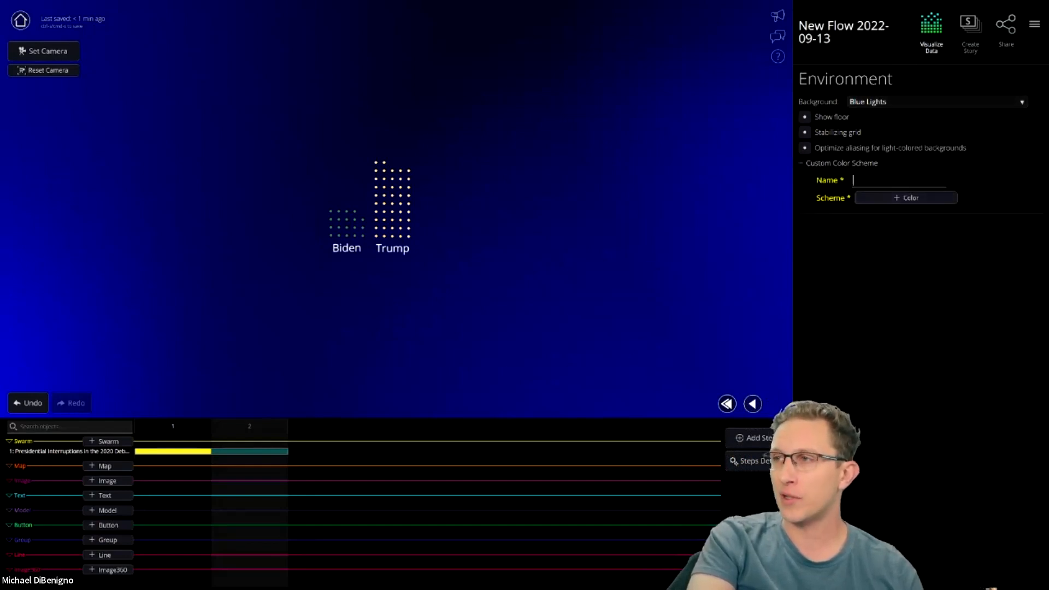
{"action": "type", "text": "asd"}
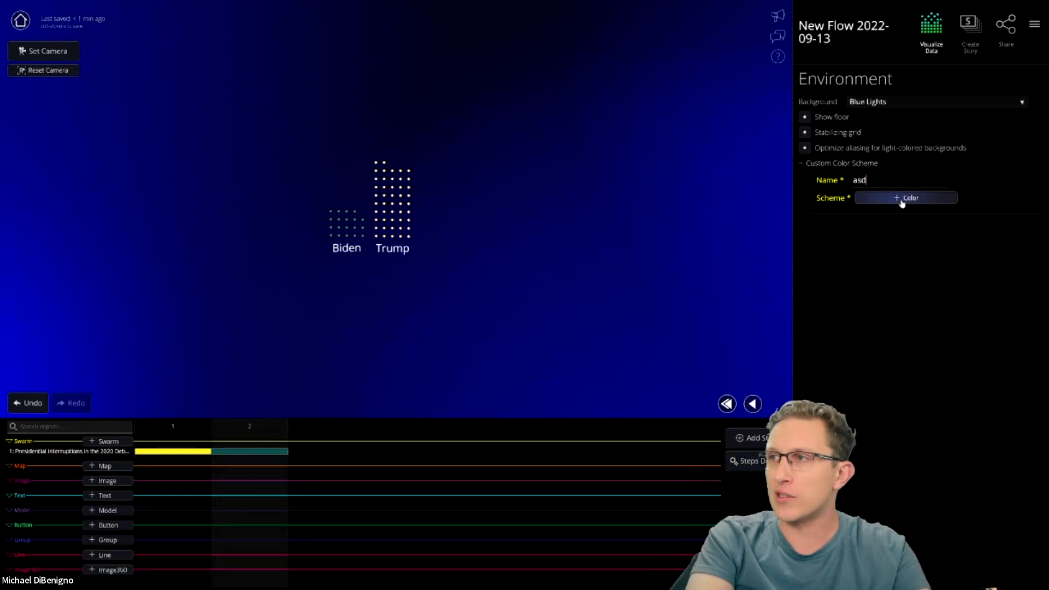
- Add five colours (yellow, red, purple, teal, magenta) to 'asd' and reselect the swarm
{"action": "left_click", "coordinate": [902, 200]}
{"action": "left_click", "coordinate": [894, 219]}
{"action": "left_click", "coordinate": [894, 236]}
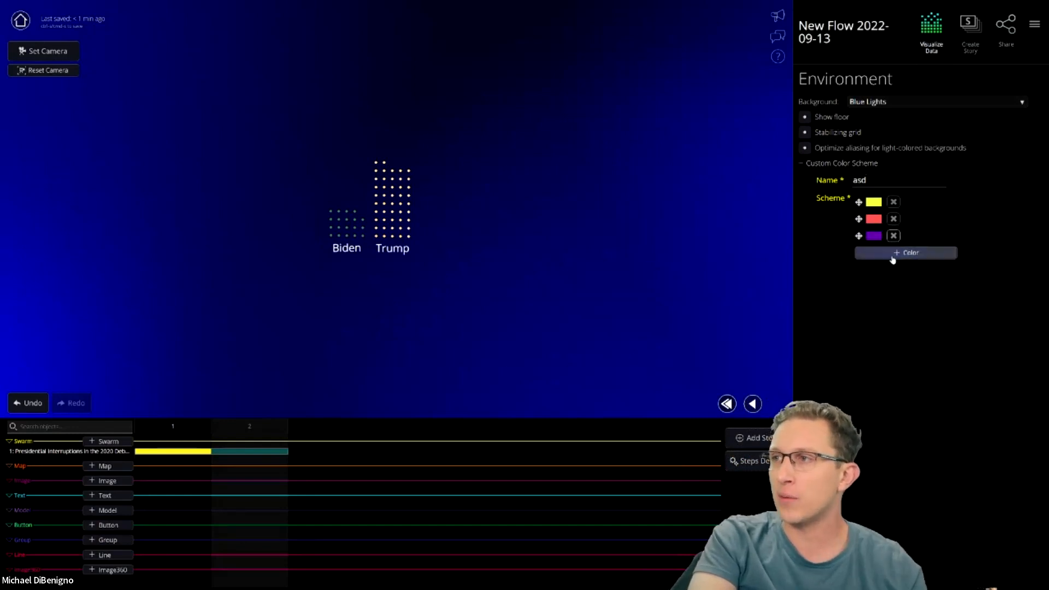
{"action": "left_click", "coordinate": [892, 253]}
{"action": "left_click", "coordinate": [891, 270]}
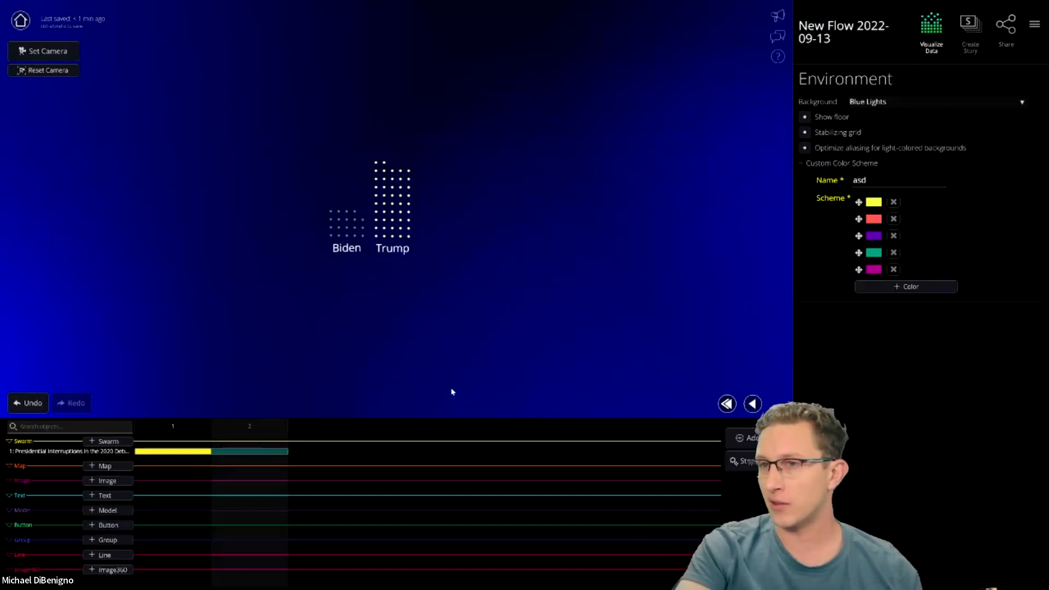
{"action": "left_click", "coordinate": [182, 456]}
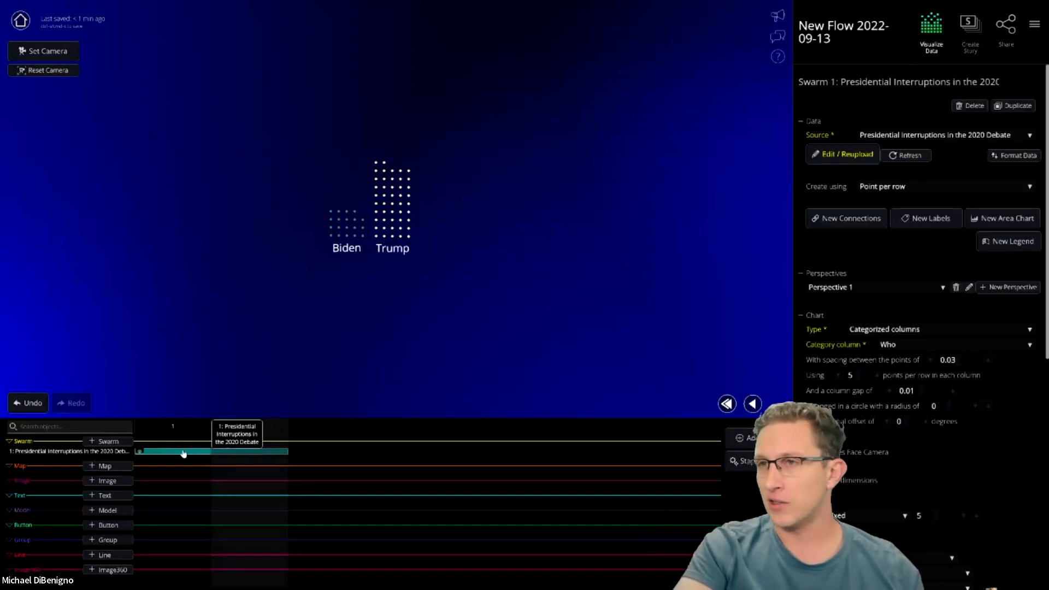
- Apply the custom 'asd' colour scheme to the swarm's first step
{"action": "left_click", "coordinate": [189, 455]}
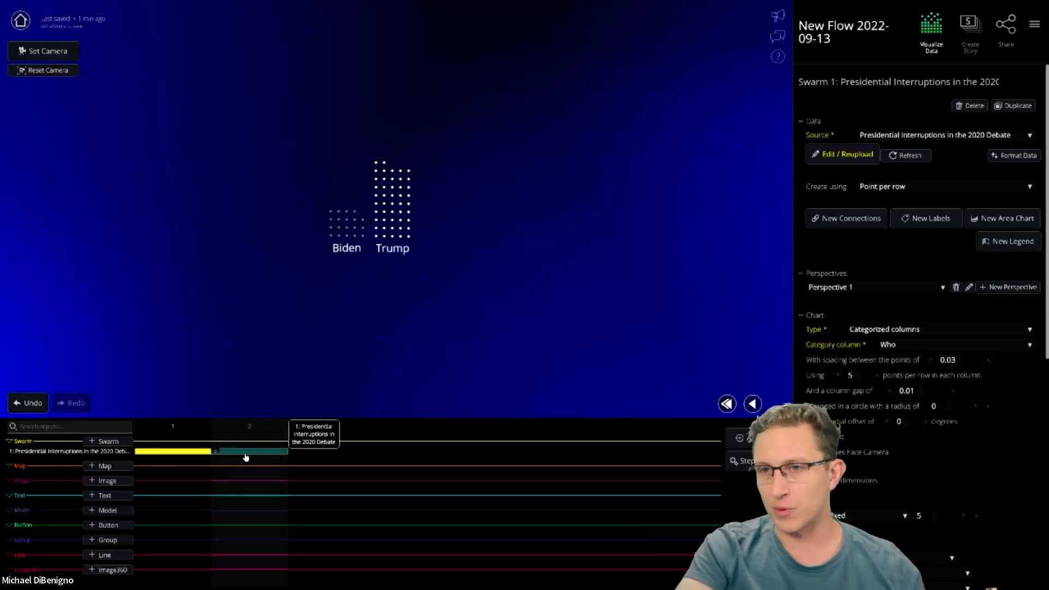
{"action": "scroll", "coordinate": [977, 401], "scroll_direction": "down", "scroll_amount": 4}
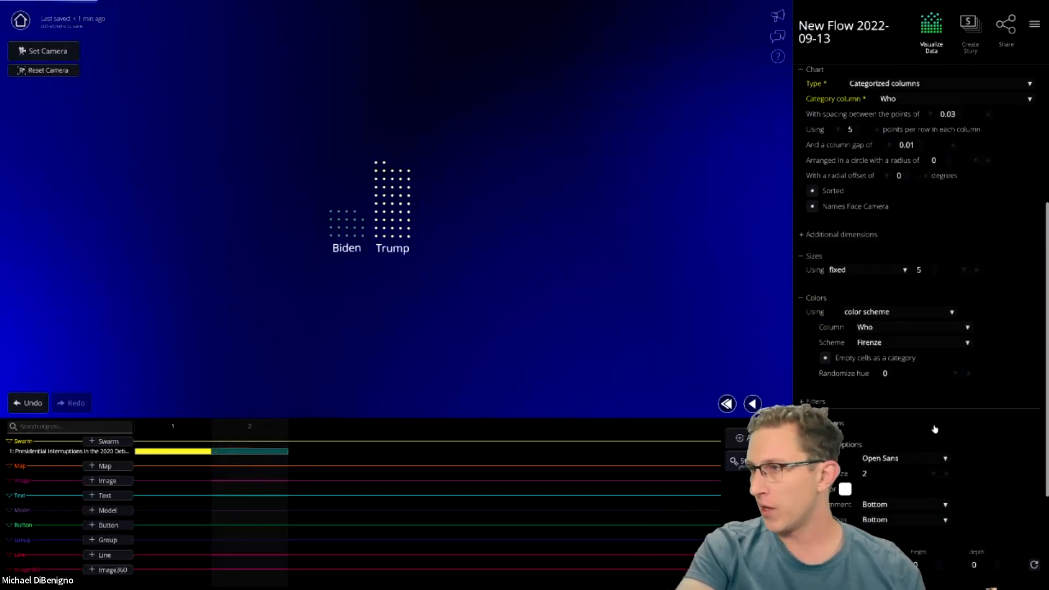
{"action": "left_click", "coordinate": [911, 344]}
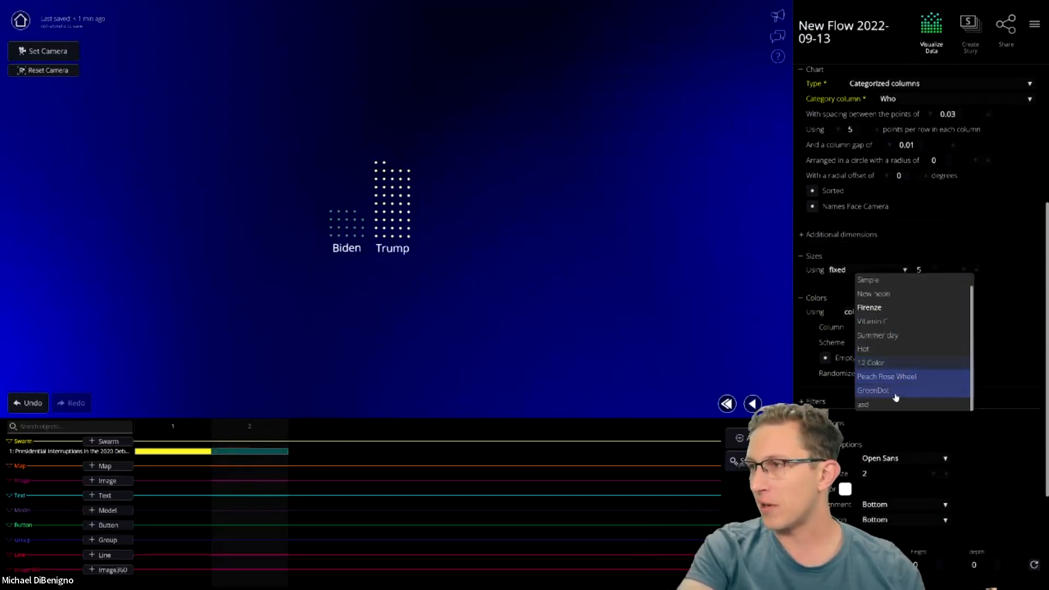
{"action": "scroll", "coordinate": [895, 396], "scroll_direction": "down", "scroll_amount": 1}
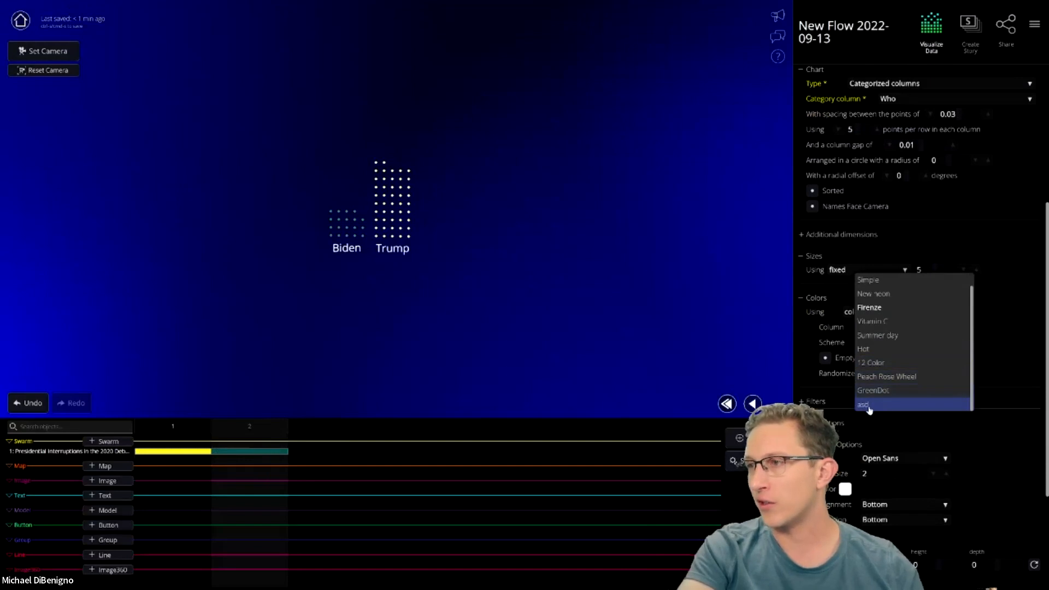
{"action": "left_click", "coordinate": [869, 407]}
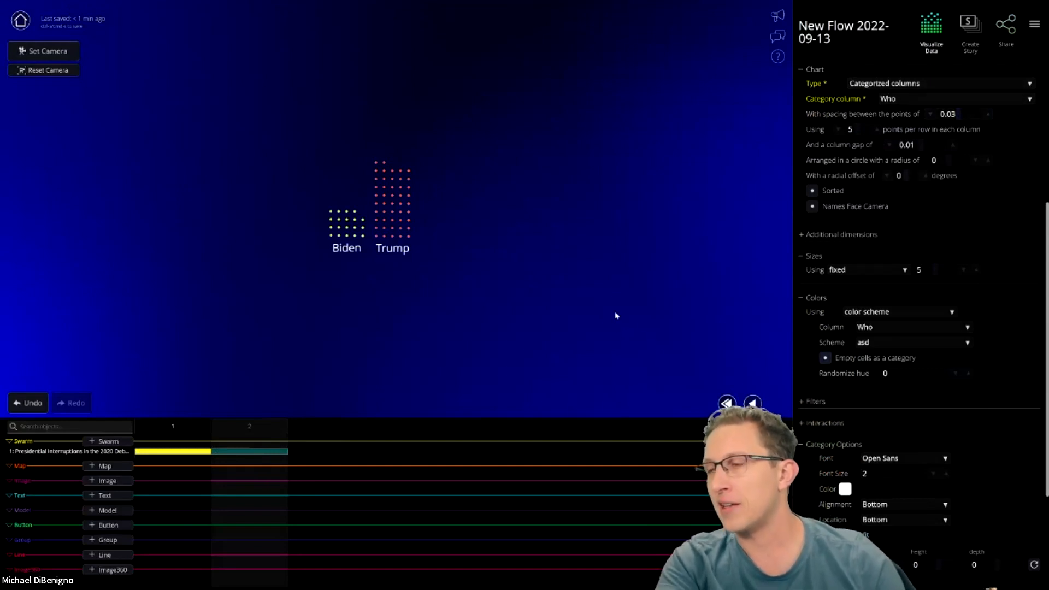
- Colour the dots by hex values from the Color column, Biden blue and Trump red
{"action": "left_click", "coordinate": [889, 317]}
{"action": "left_click", "coordinate": [861, 333]}
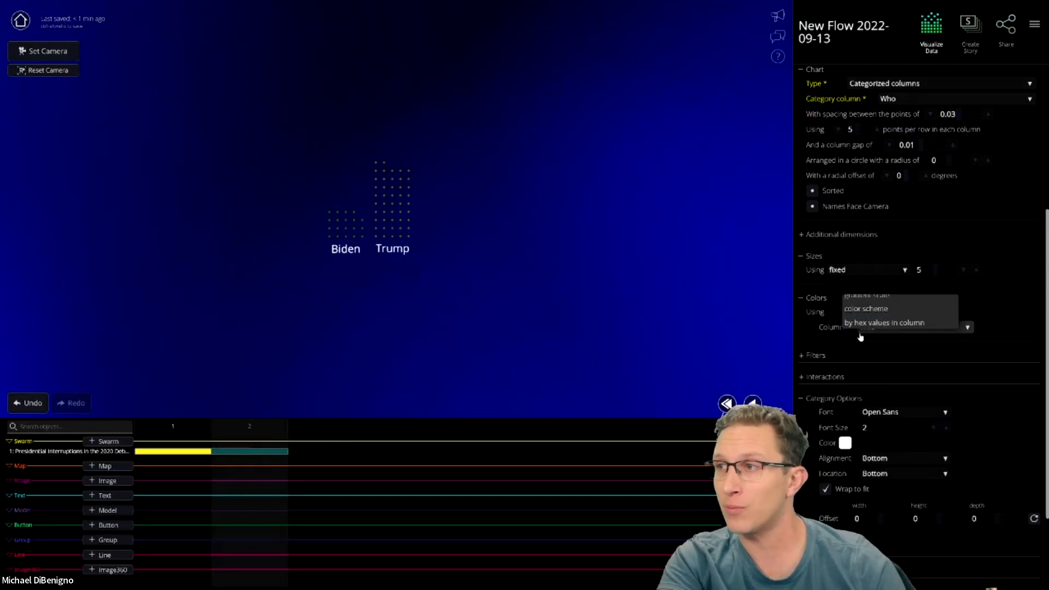
{"action": "left_click", "coordinate": [893, 330]}
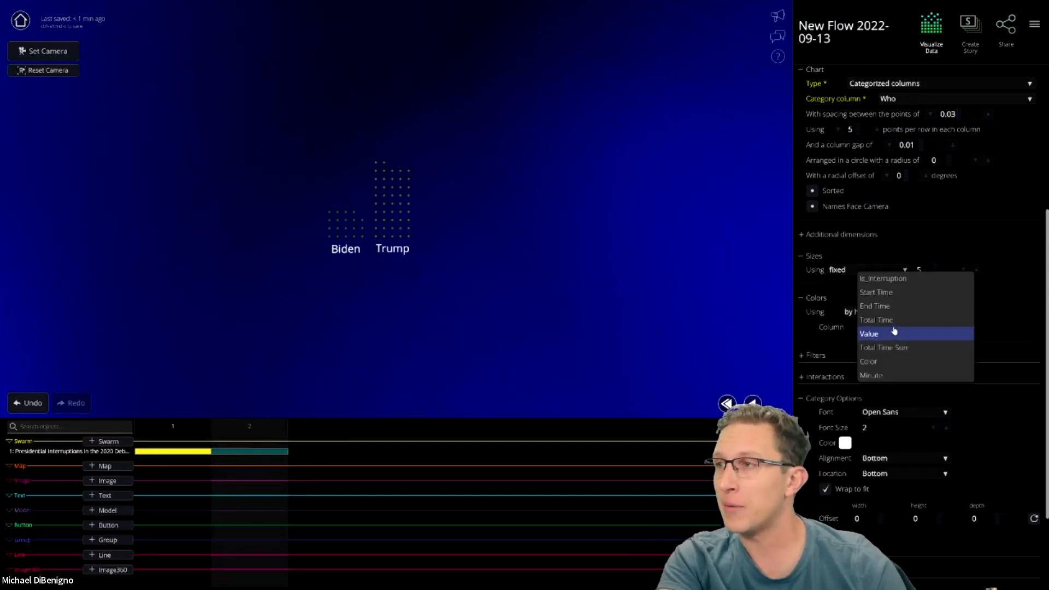
{"action": "left_click", "coordinate": [878, 364]}
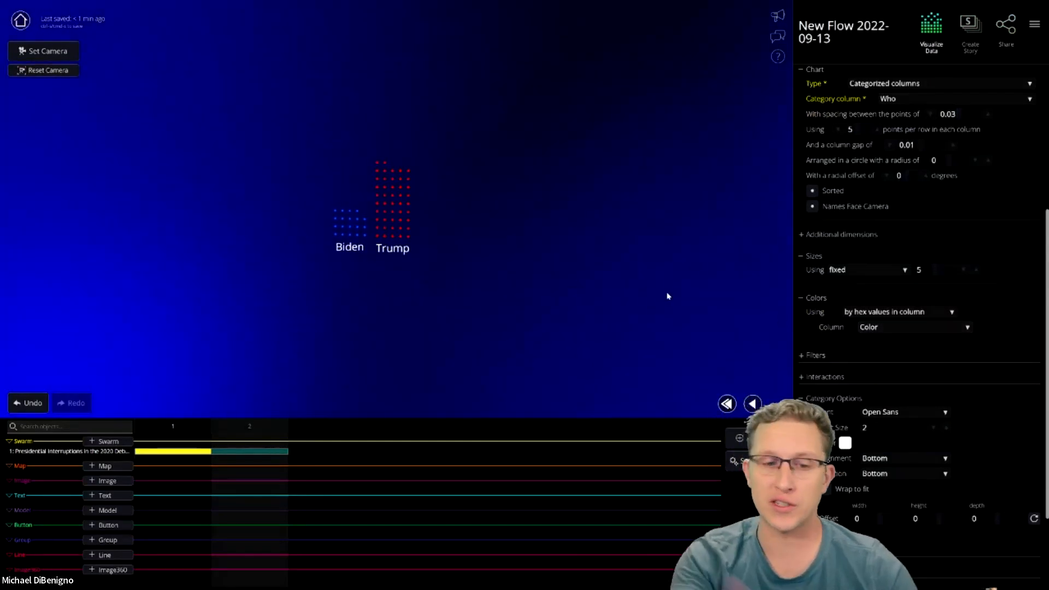
{"action": "scroll", "coordinate": [883, 342], "scroll_direction": "up", "scroll_amount": 5}
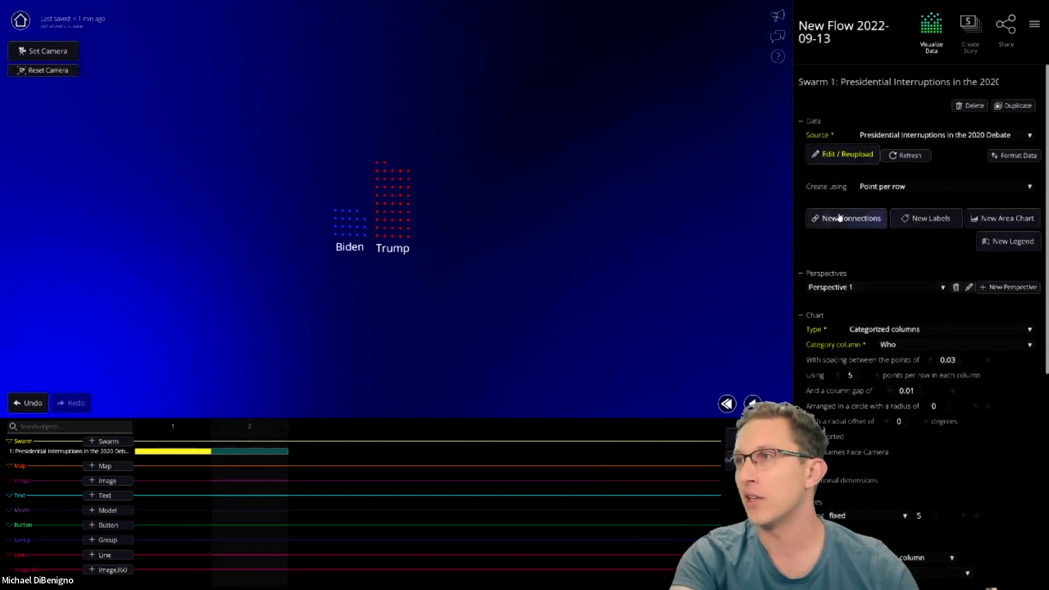
{"action": "left_click", "coordinate": [843, 154]}
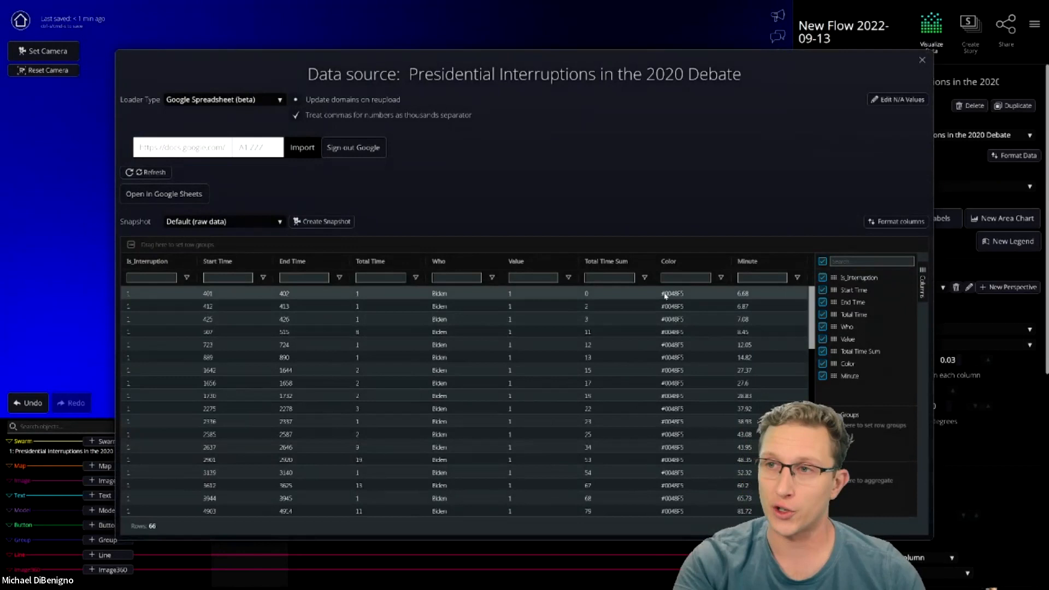
{"action": "left_click", "coordinate": [923, 61]}
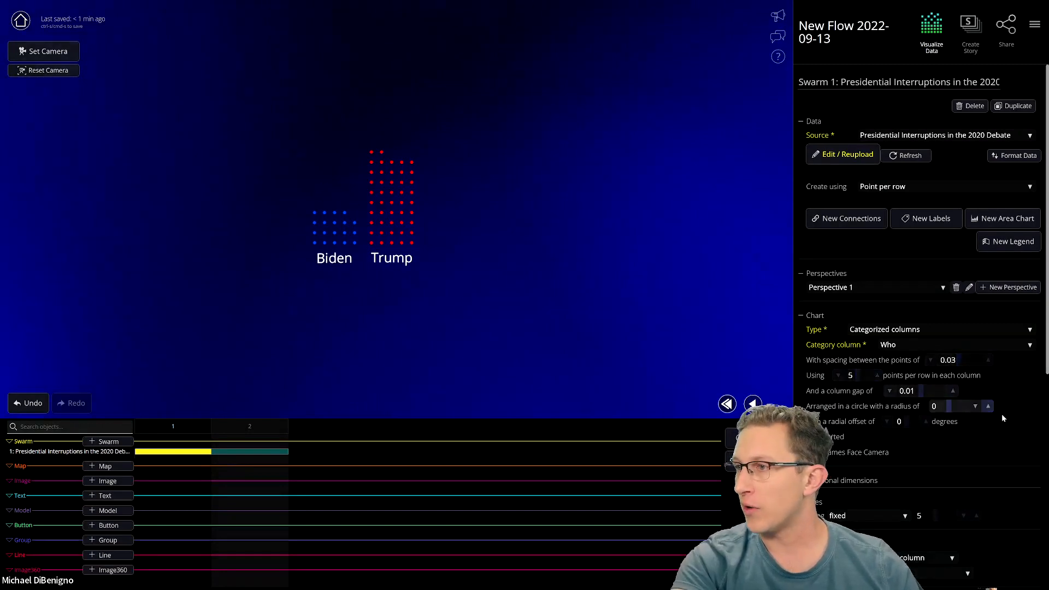
{"action": "scroll", "coordinate": [1005, 418], "scroll_direction": "down", "scroll_amount": 3}
{"action": "scroll", "coordinate": [972, 443], "scroll_direction": "up", "scroll_amount": 3}
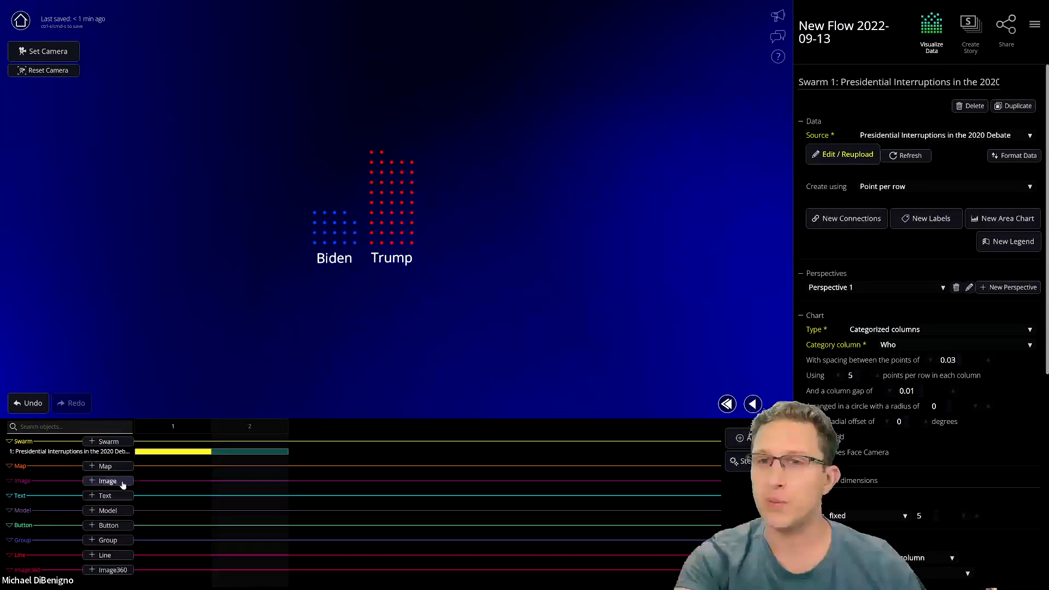
{"action": "left_click", "coordinate": [931, 220]}
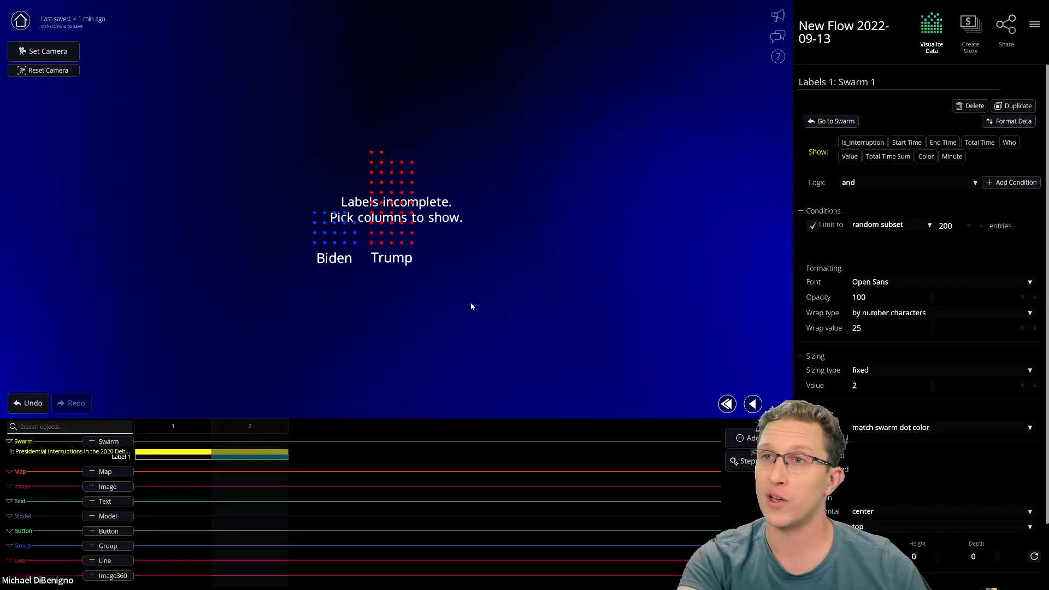
{"action": "left_click", "coordinate": [970, 105]}
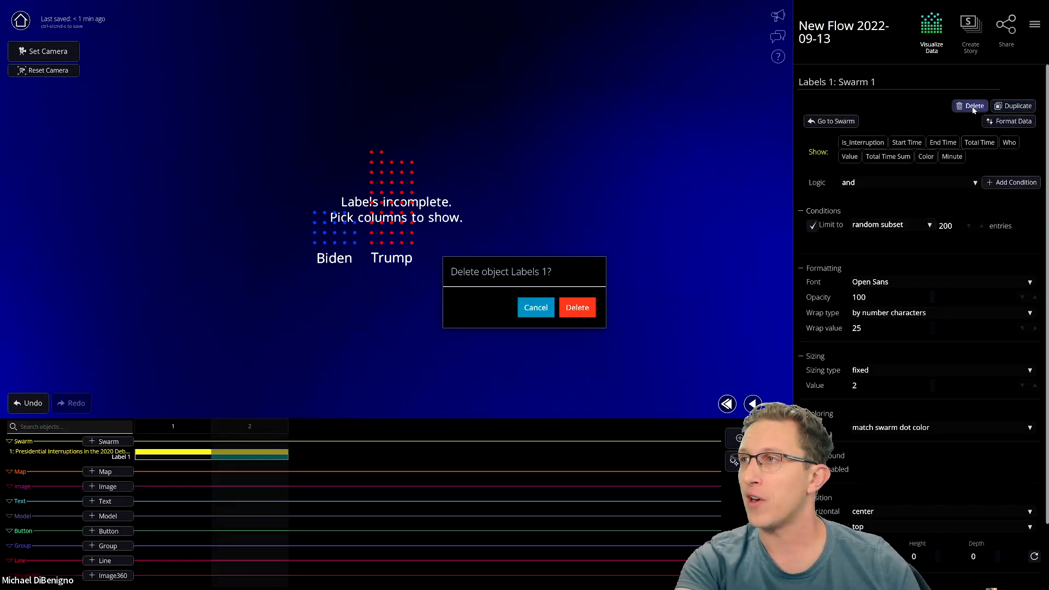
{"action": "left_click", "coordinate": [591, 309]}
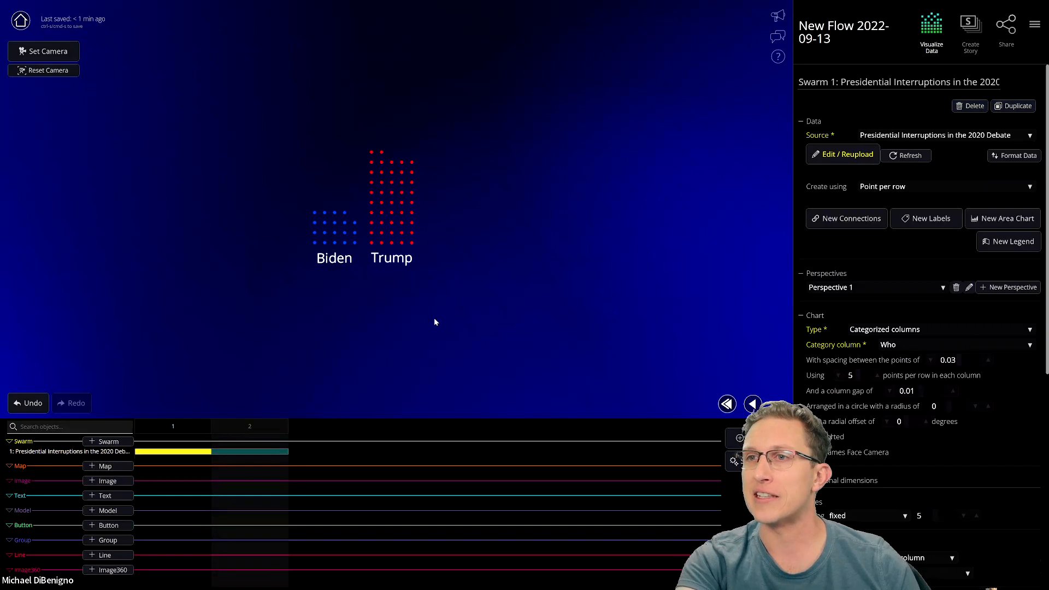
- Add a new text object and replace 'New Text 1' with 19
{"action": "left_click", "coordinate": [104, 496]}
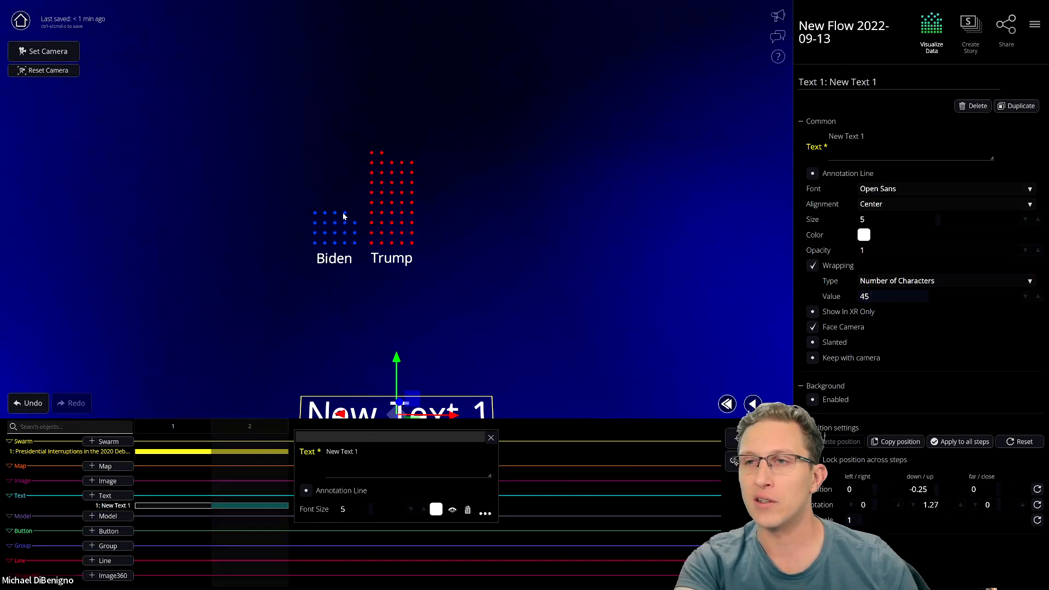
{"action": "left_click_drag", "start_coordinate": [893, 142], "coordinate": [800, 145]}
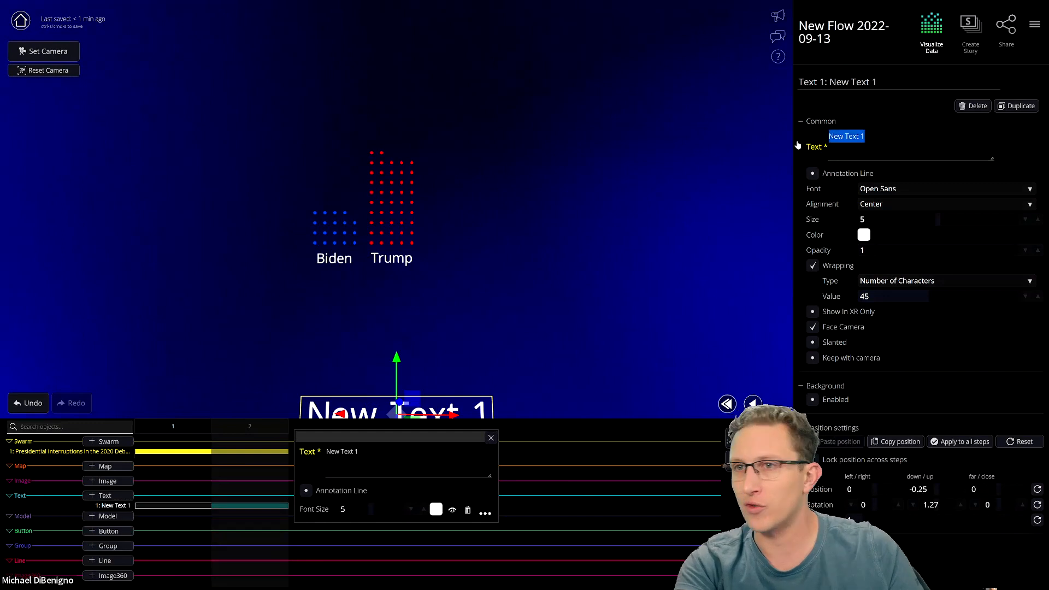
{"action": "type", "text": "19"}
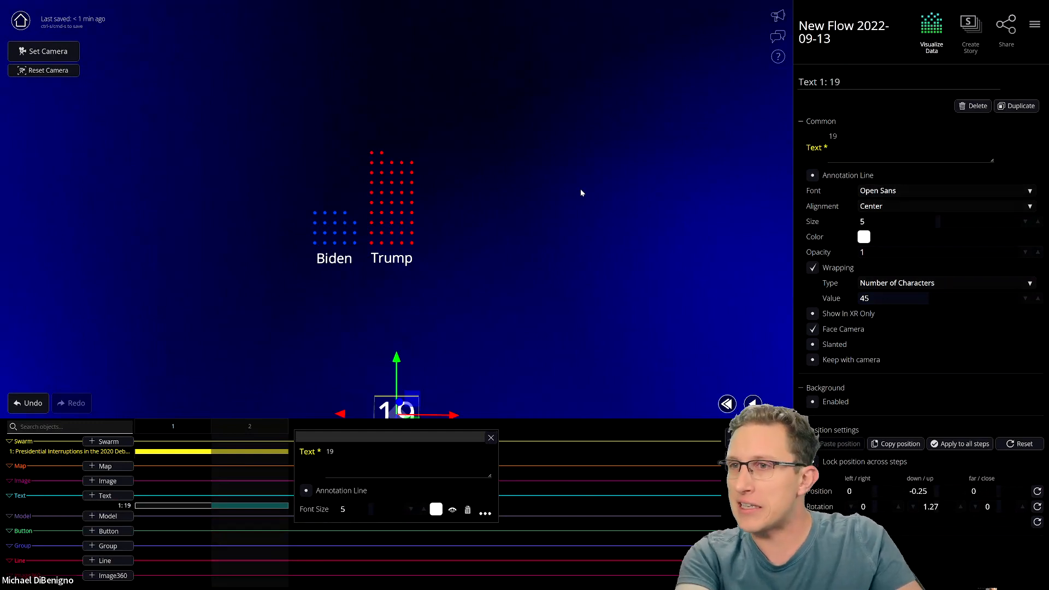
- Move the 19 label up and sideways toward Biden's dot column
{"action": "left_click_drag", "start_coordinate": [428, 339], "coordinate": [397, 128]}
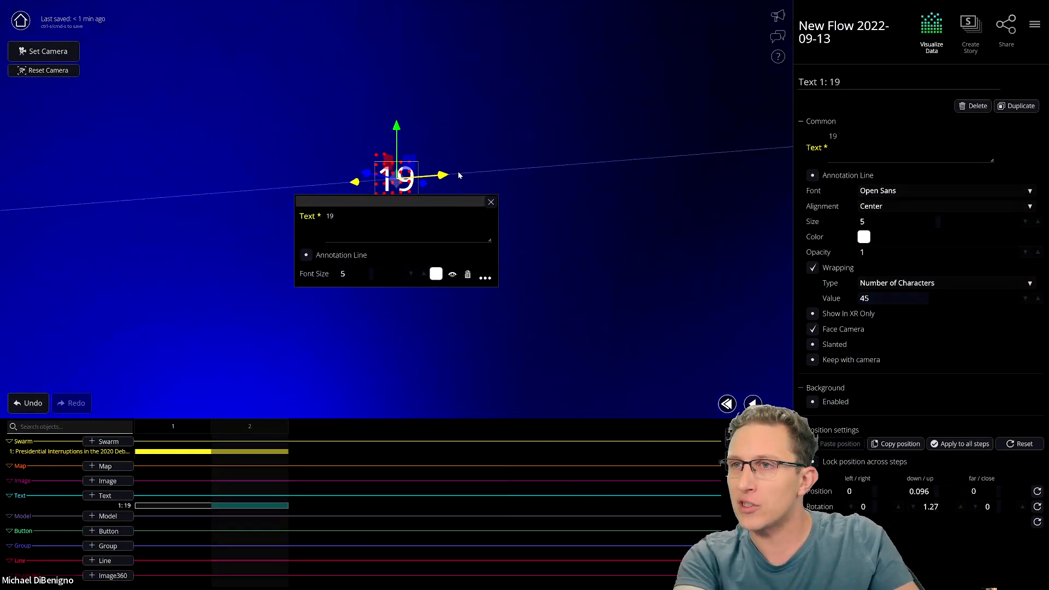
{"action": "left_click_drag", "start_coordinate": [562, 208], "coordinate": [683, 216]}
{"action": "left_click", "coordinate": [490, 202]}
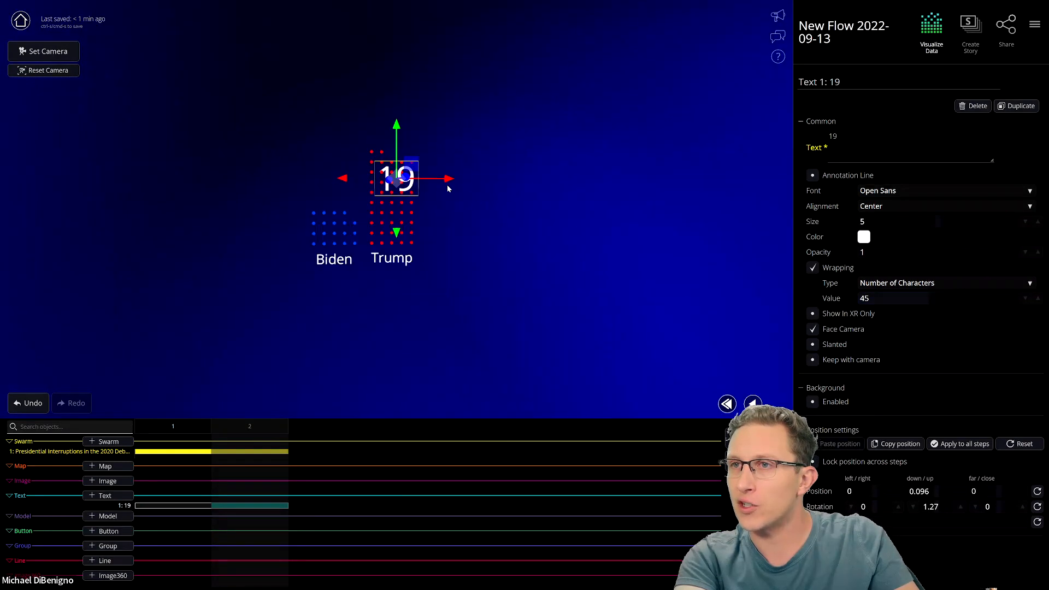
{"action": "left_click_drag", "start_coordinate": [446, 180], "coordinate": [574, 273]}
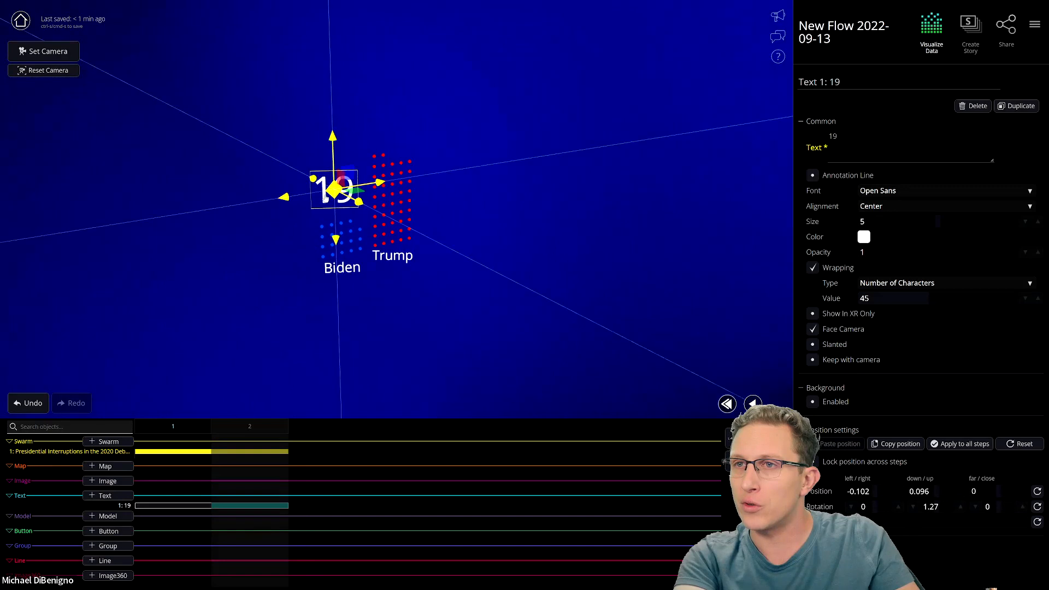
{"action": "left_click_drag", "start_coordinate": [426, 221], "coordinate": [300, 183]}
{"action": "left_click_drag", "start_coordinate": [326, 219], "coordinate": [658, 298]}
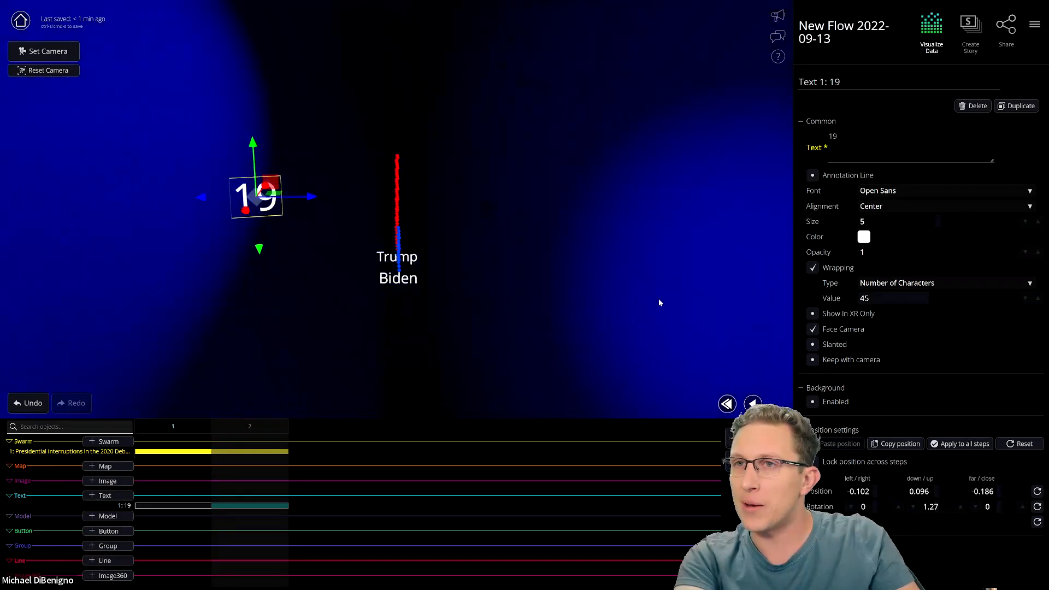
{"action": "left_click_drag", "start_coordinate": [310, 209], "coordinate": [437, 212]}
{"action": "left_click_drag", "start_coordinate": [517, 248], "coordinate": [477, 241]}
{"action": "left_click_drag", "start_coordinate": [504, 320], "coordinate": [306, 304]}
{"action": "left_click_drag", "start_coordinate": [394, 181], "coordinate": [677, 252]}
{"action": "scroll", "coordinate": [601, 262], "scroll_direction": "down", "scroll_amount": 5}
- Fine-tune the 19 label's height and depth so it sits just above Biden's column
{"action": "left_click_drag", "start_coordinate": [476, 197], "coordinate": [418, 279]}
{"action": "left_click_drag", "start_coordinate": [361, 221], "coordinate": [364, 144]}
{"action": "left_click_drag", "start_coordinate": [416, 198], "coordinate": [419, 198]}
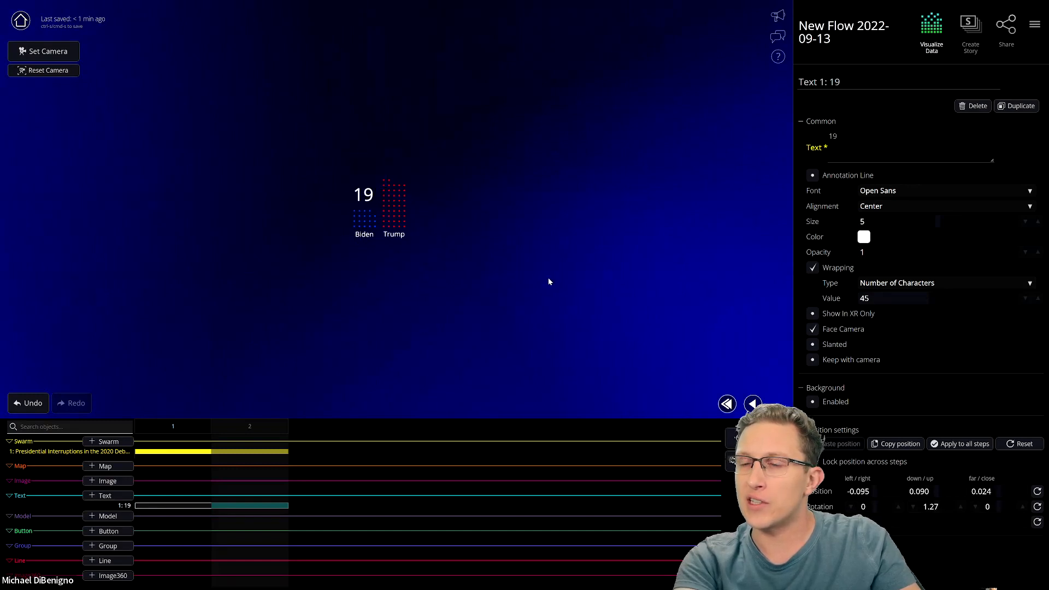
{"action": "left_click_drag", "start_coordinate": [580, 290], "coordinate": [305, 317]}
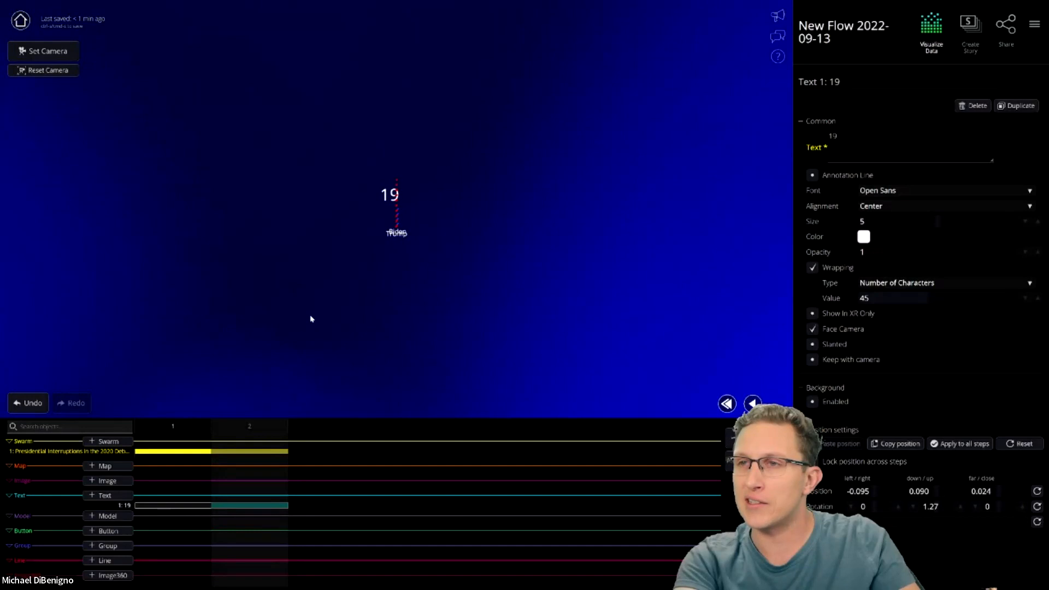
{"action": "left_click", "coordinate": [394, 200]}
{"action": "left_click_drag", "start_coordinate": [395, 203], "coordinate": [632, 365]}
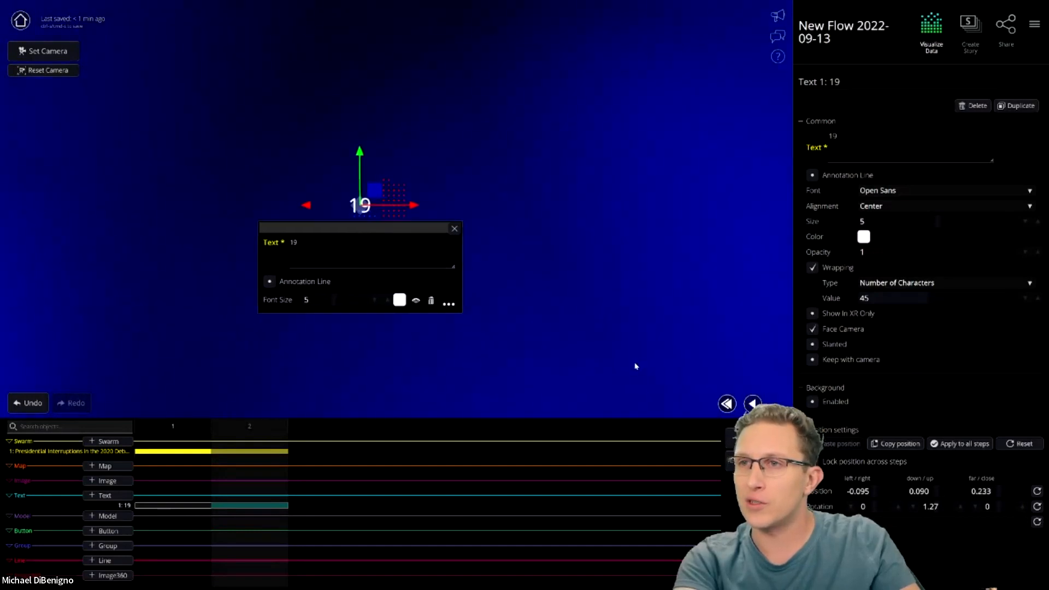
{"action": "left_click", "coordinate": [453, 226]}
{"action": "left_click_drag", "start_coordinate": [569, 269], "coordinate": [276, 285]}
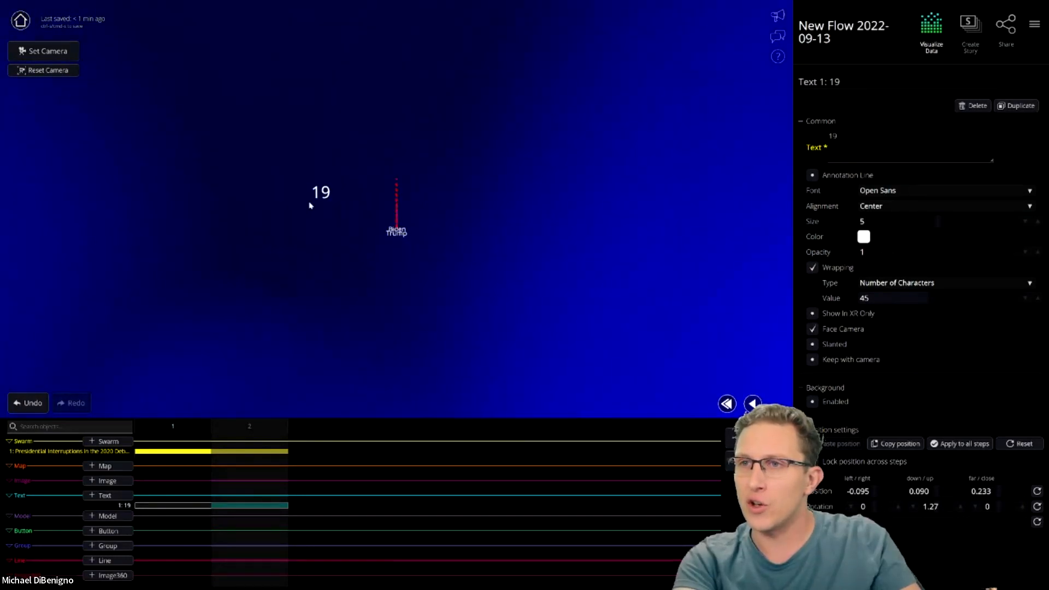
{"action": "left_click", "coordinate": [322, 197]}
{"action": "left_click_drag", "start_coordinate": [380, 198], "coordinate": [452, 195]}
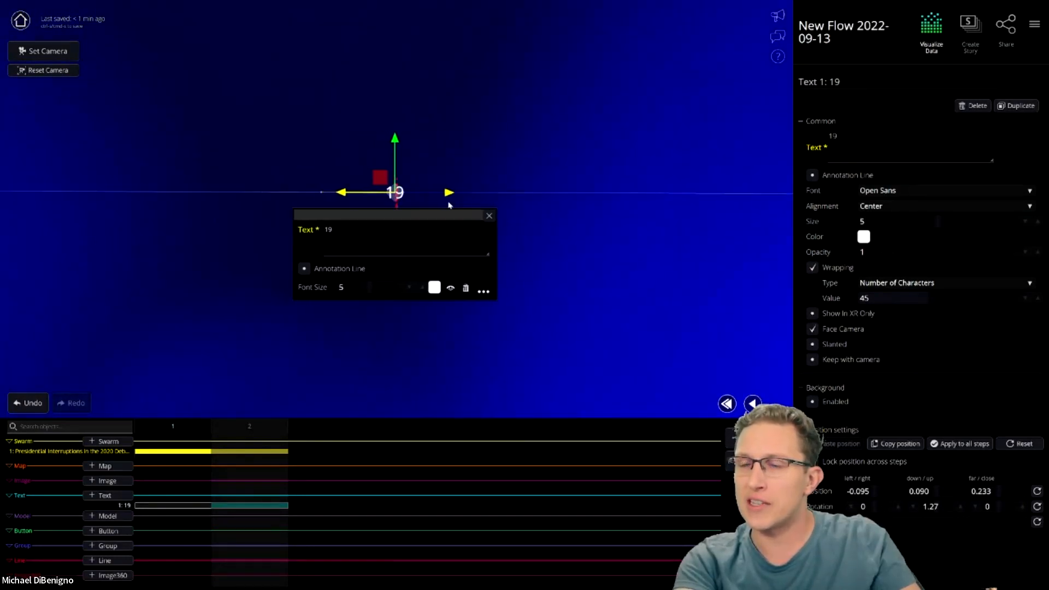
{"action": "left_click_drag", "start_coordinate": [326, 349], "coordinate": [545, 359]}
{"action": "left_click", "coordinate": [458, 219]}
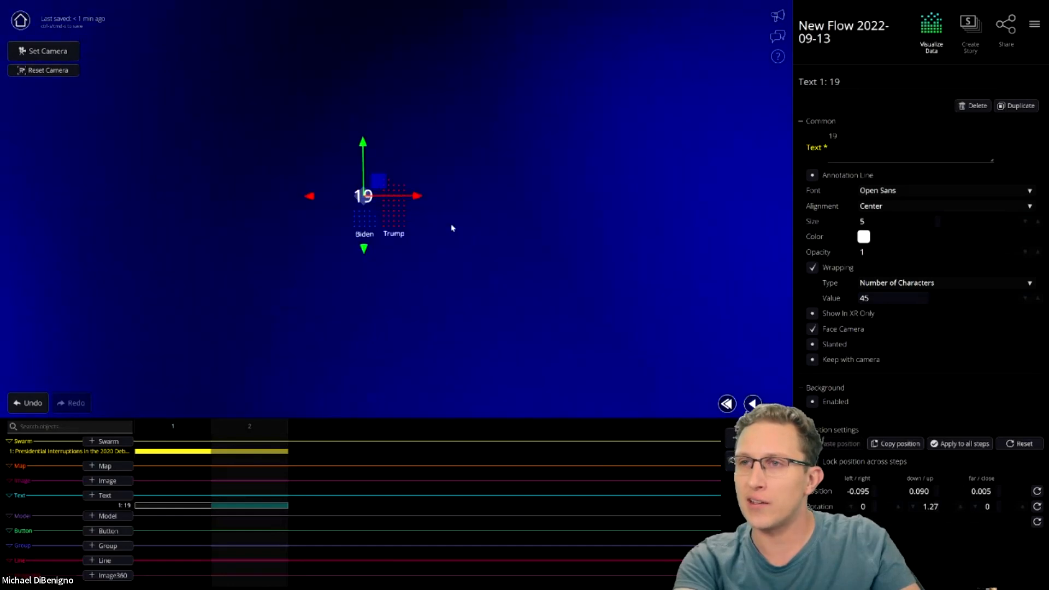
{"action": "left_click_drag", "start_coordinate": [445, 293], "coordinate": [293, 283]}
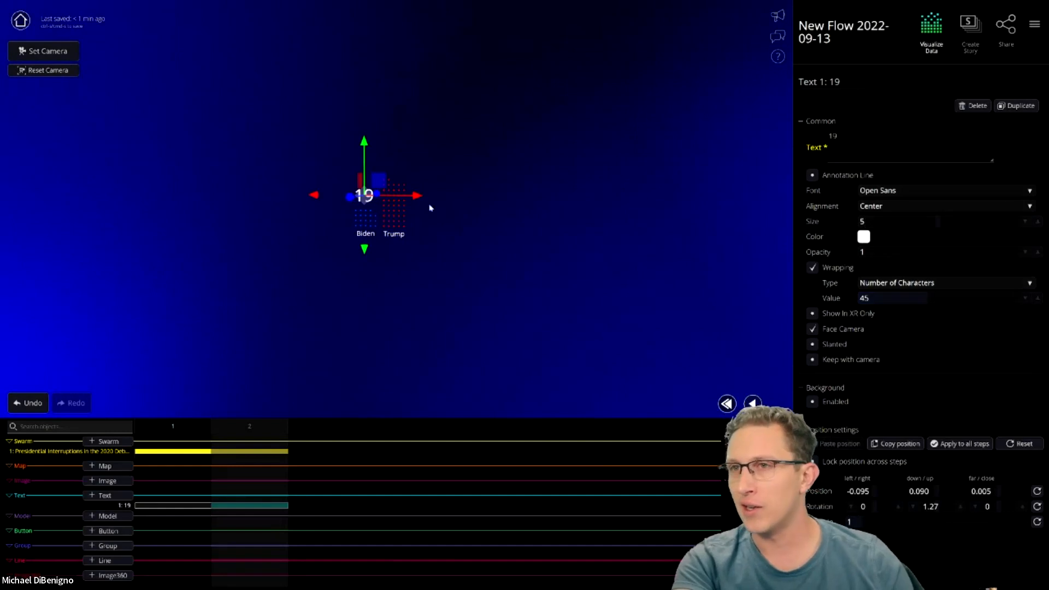
- Reduce the 19 label's text size from 5 to 3
{"action": "left_click", "coordinate": [884, 222]}
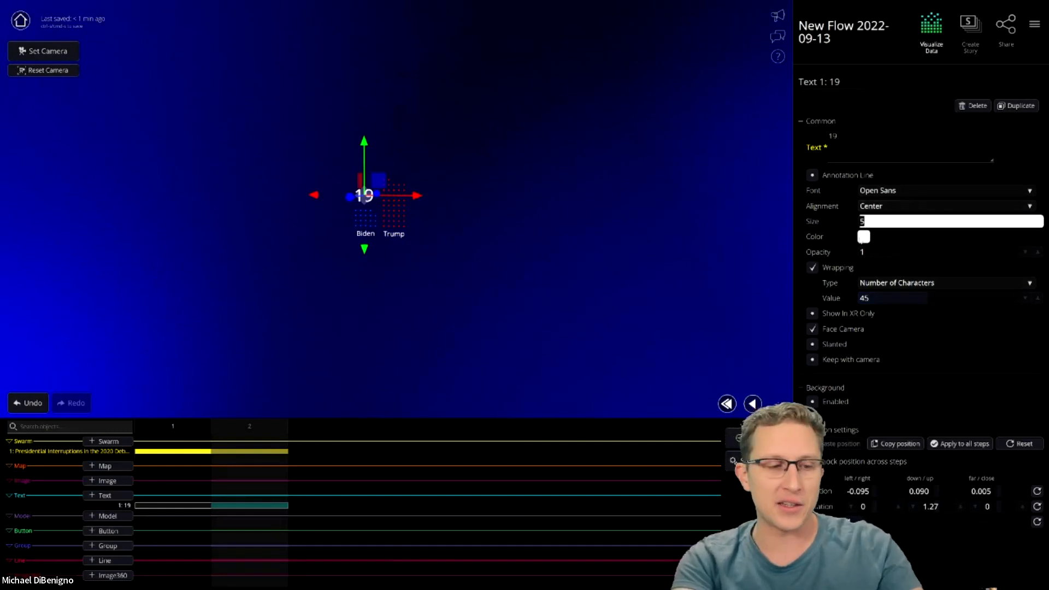
{"action": "type", "text": "3"}
{"action": "key", "text": "Return"}
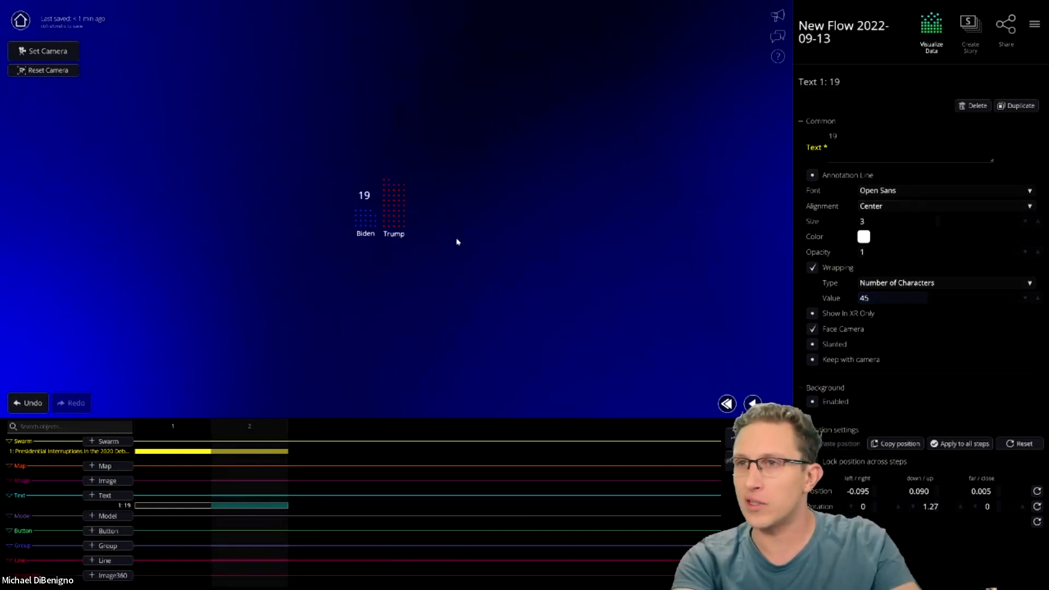
{"action": "scroll", "coordinate": [431, 244], "scroll_direction": "up", "scroll_amount": 2}
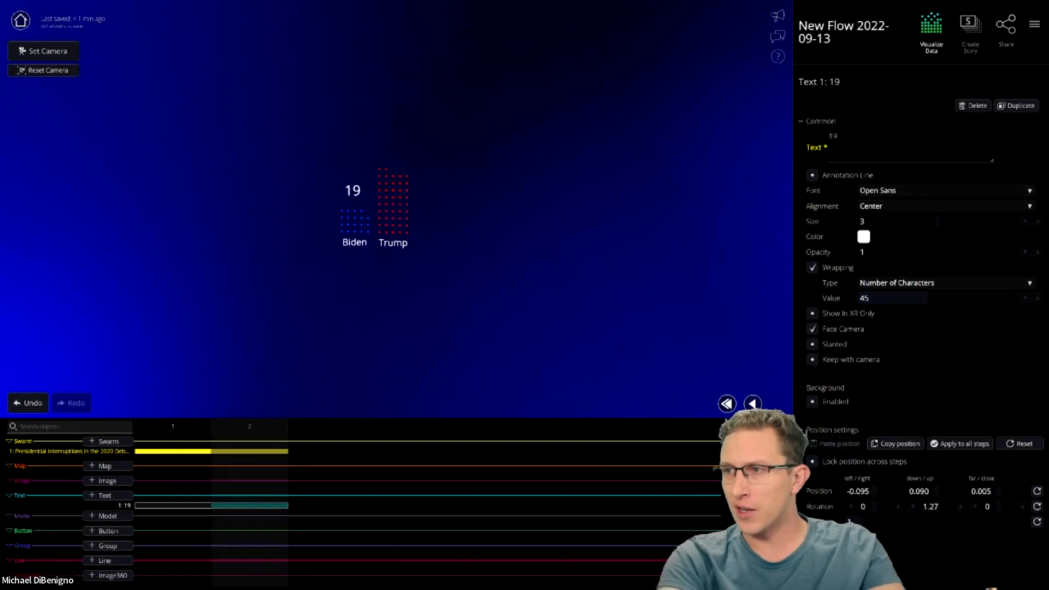
- Duplicate step 2 as a third timeline step, select its swarm, and exit full screen
{"action": "left_click", "coordinate": [573, 316]}
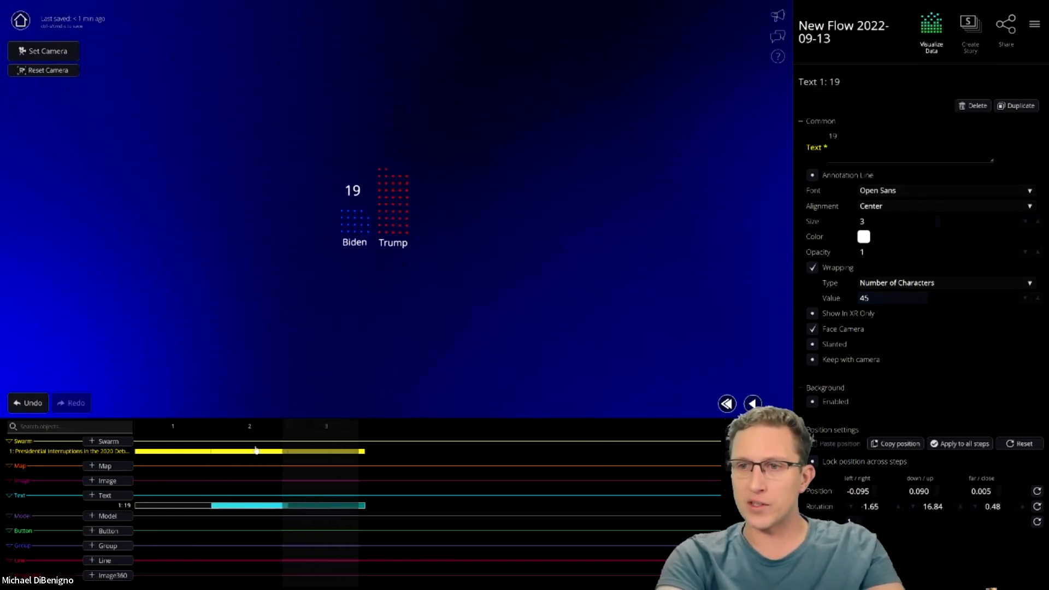
{"action": "left_click", "coordinate": [327, 451]}
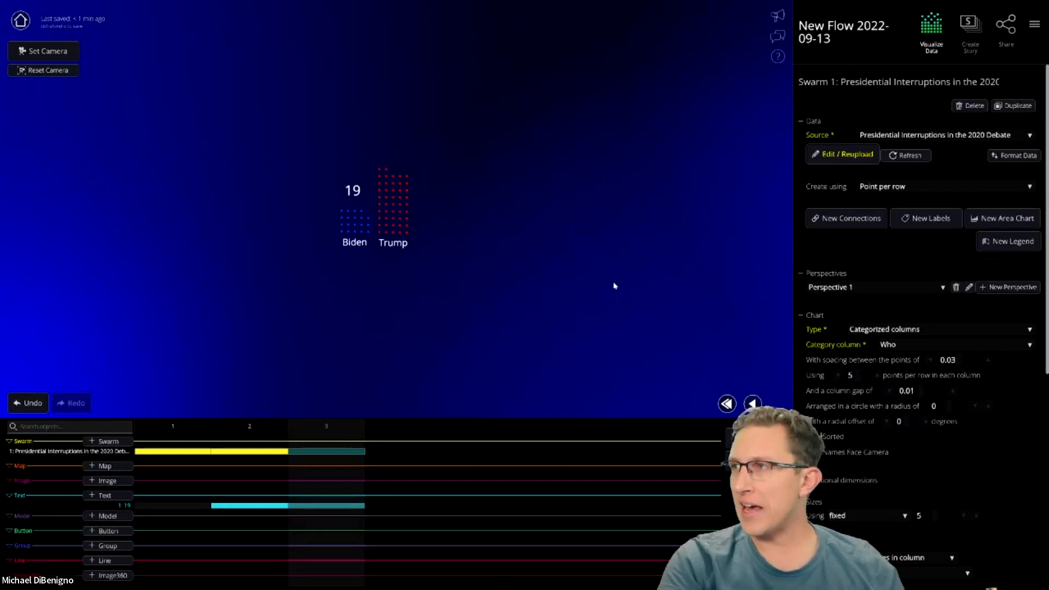
{"action": "key", "text": "F11"}
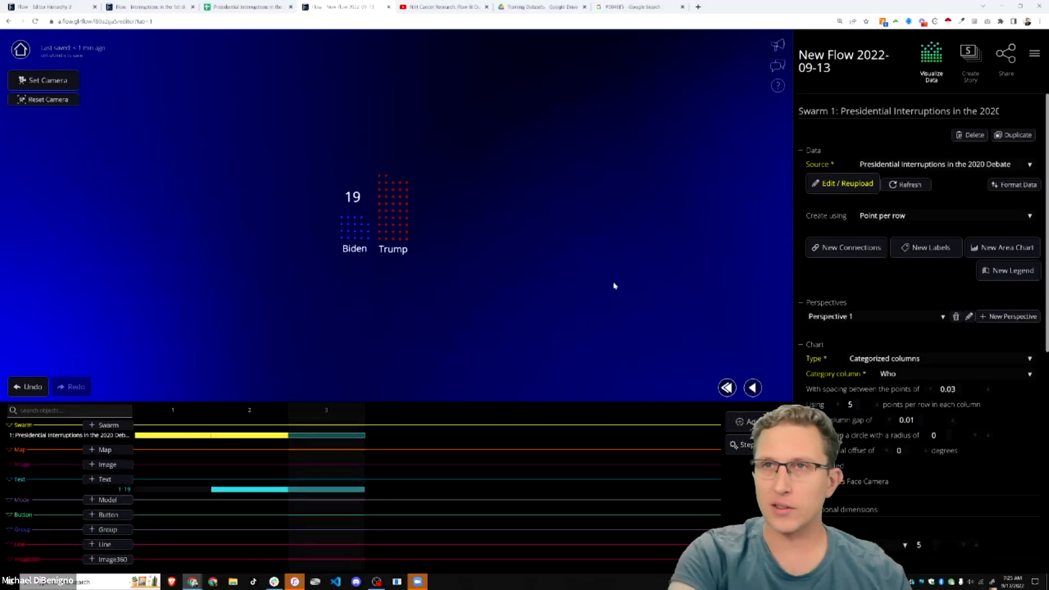
- Add a blank Sheet1 to the Presidential Interruptions spreadsheet, then go back to the Flow editor
{"action": "left_click", "coordinate": [252, 11]}
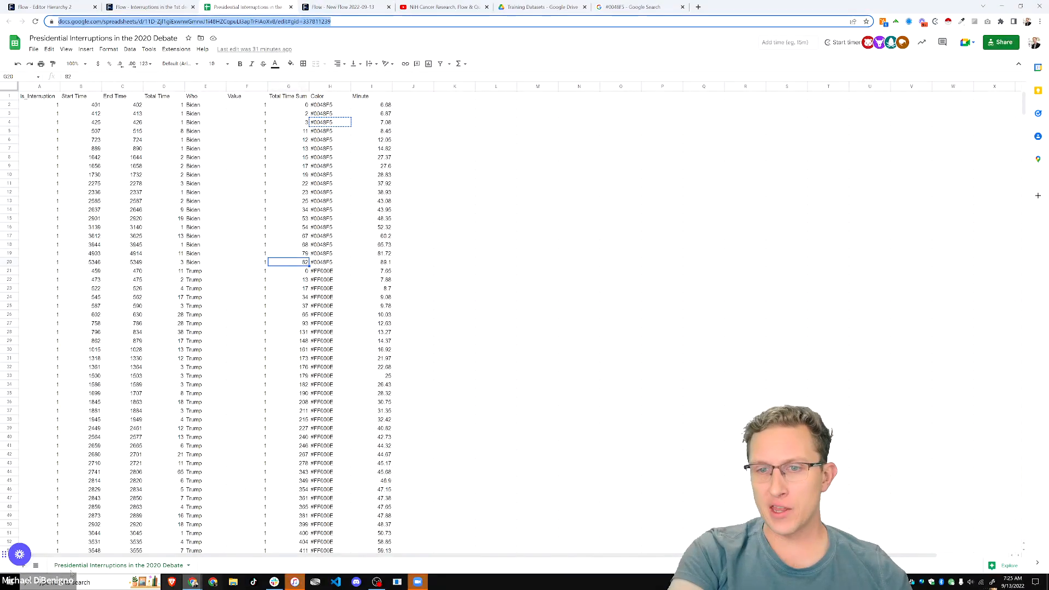
{"action": "left_click", "coordinate": [23, 566]}
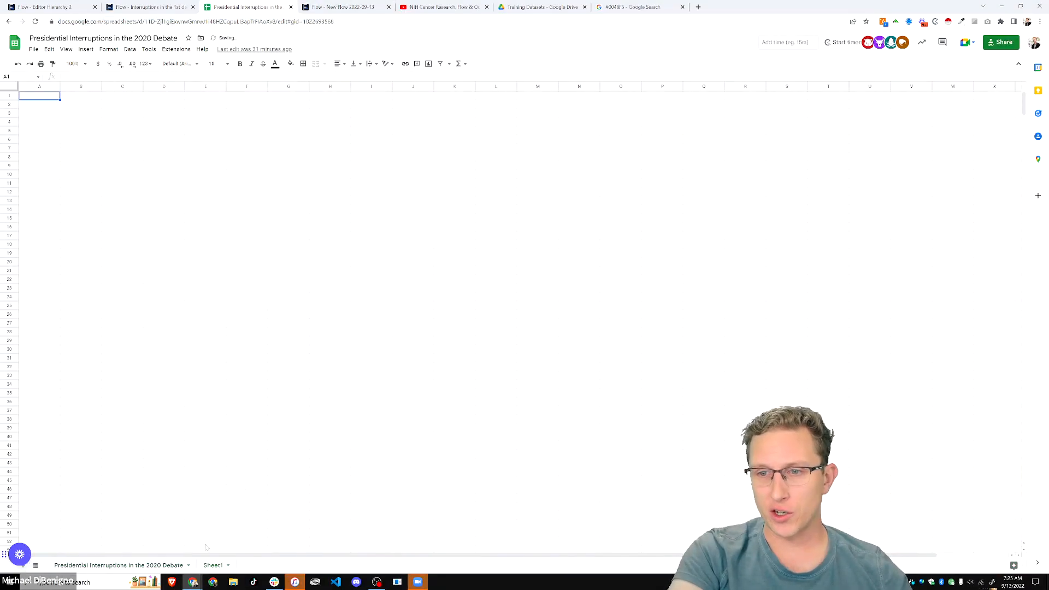
{"action": "left_click", "coordinate": [43, 107]}
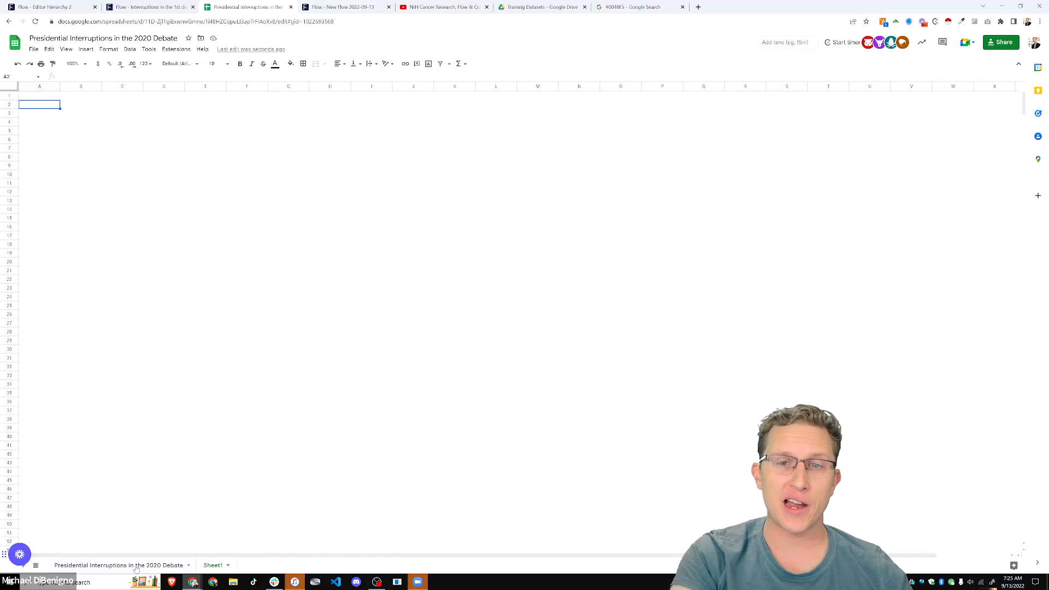
{"action": "left_click", "coordinate": [136, 566]}
{"action": "left_click", "coordinate": [157, 226]}
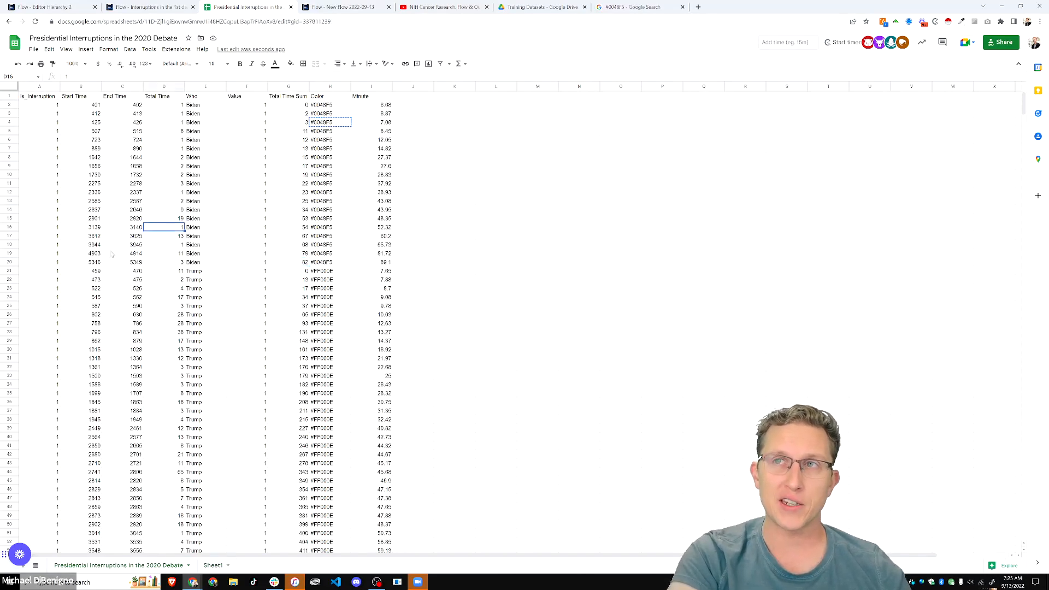
{"action": "left_click", "coordinate": [342, 7]}
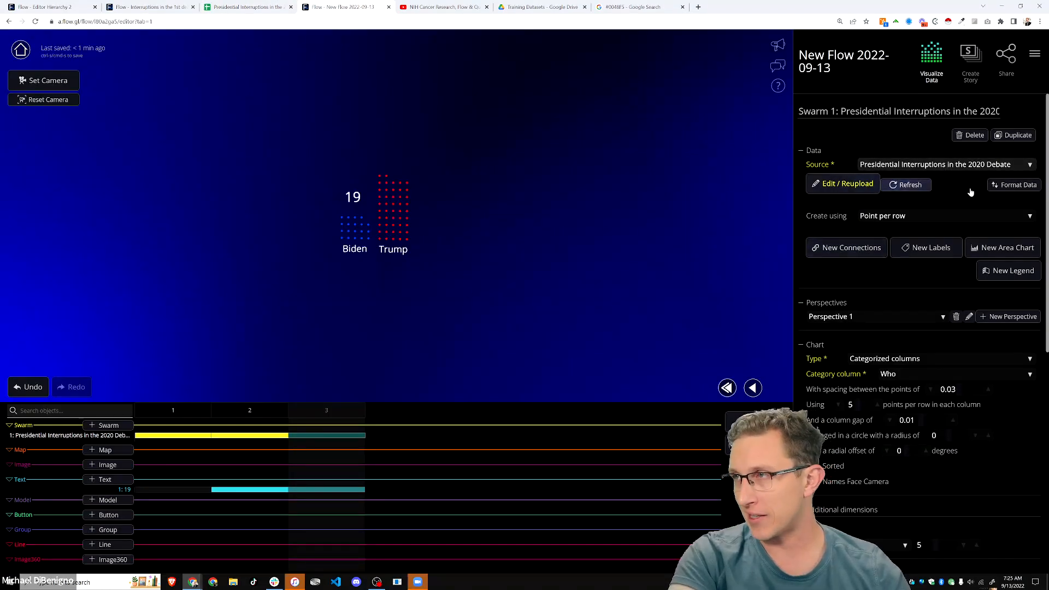
- Add a new empty swarm, leaving its data source unset
{"action": "left_click", "coordinate": [107, 426]}
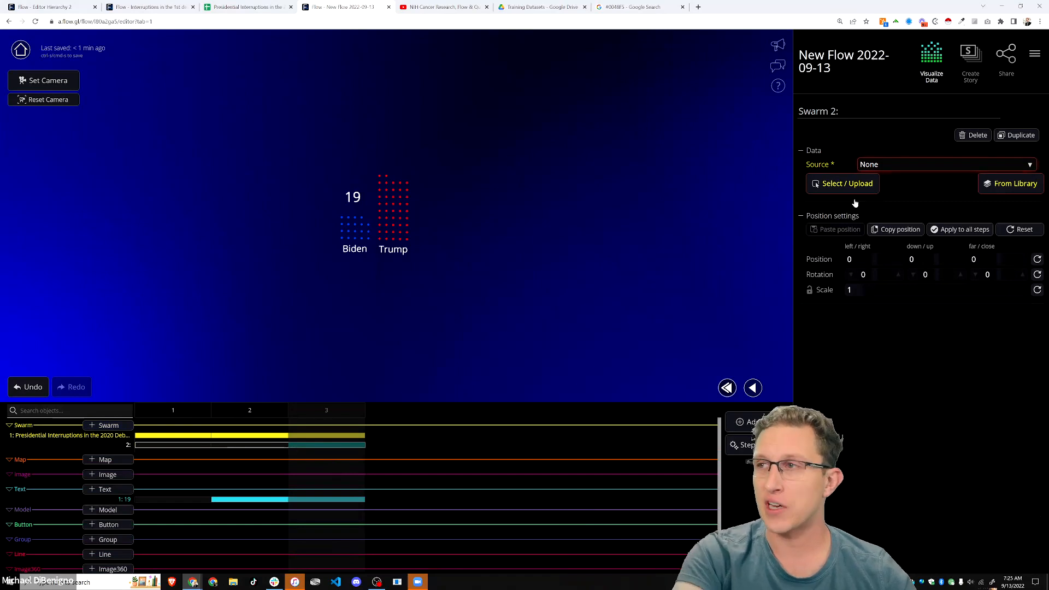
{"action": "left_click", "coordinate": [908, 165]}
{"action": "left_click", "coordinate": [938, 385]}
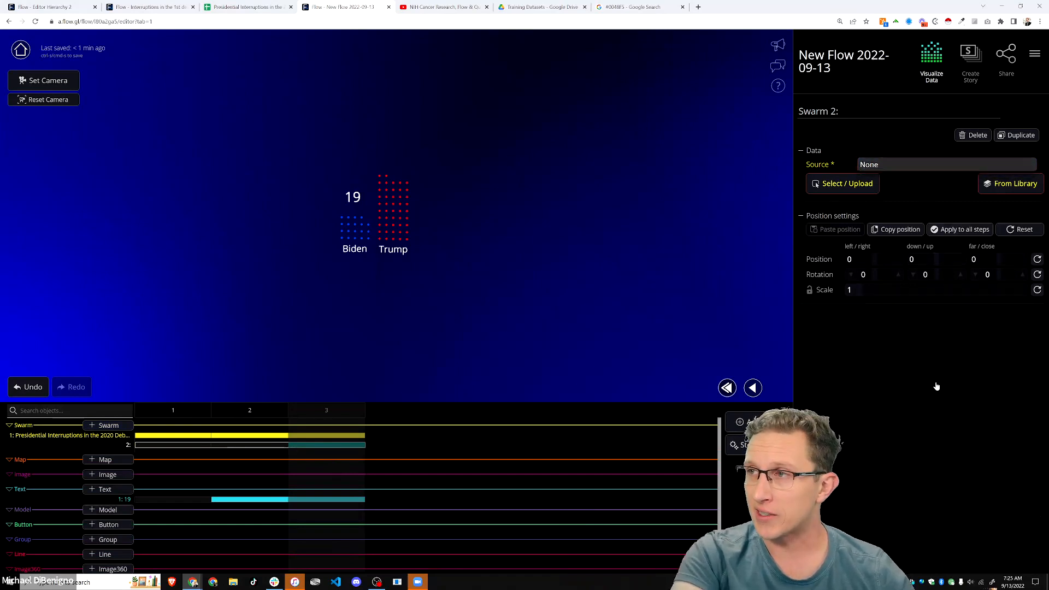
- Delete the empty second swarm and open Swarm 1's Presidential Interruptions data source
{"action": "left_click", "coordinate": [330, 435]}
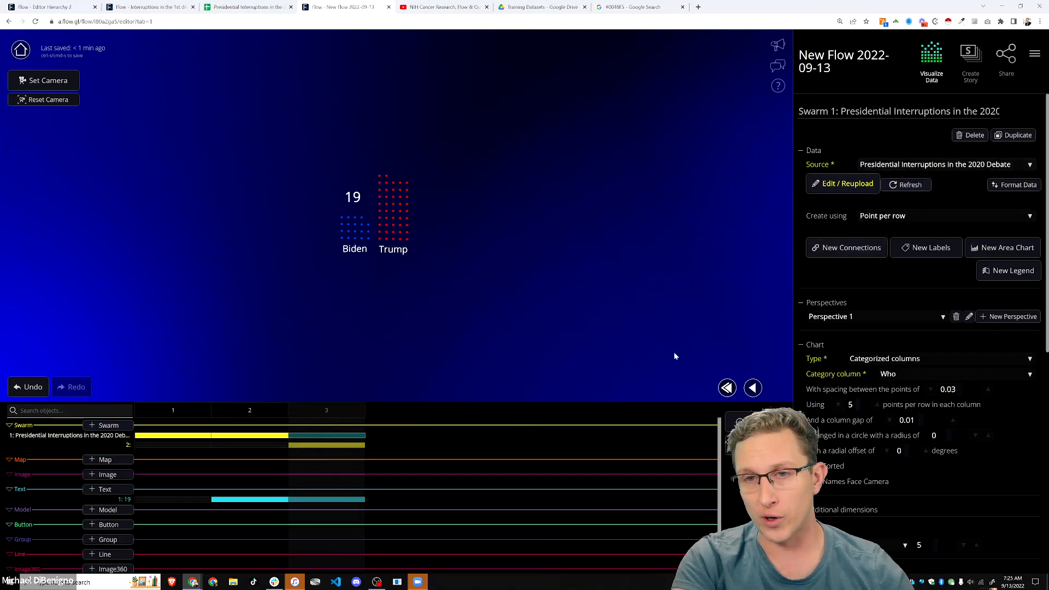
{"action": "left_click", "coordinate": [337, 445]}
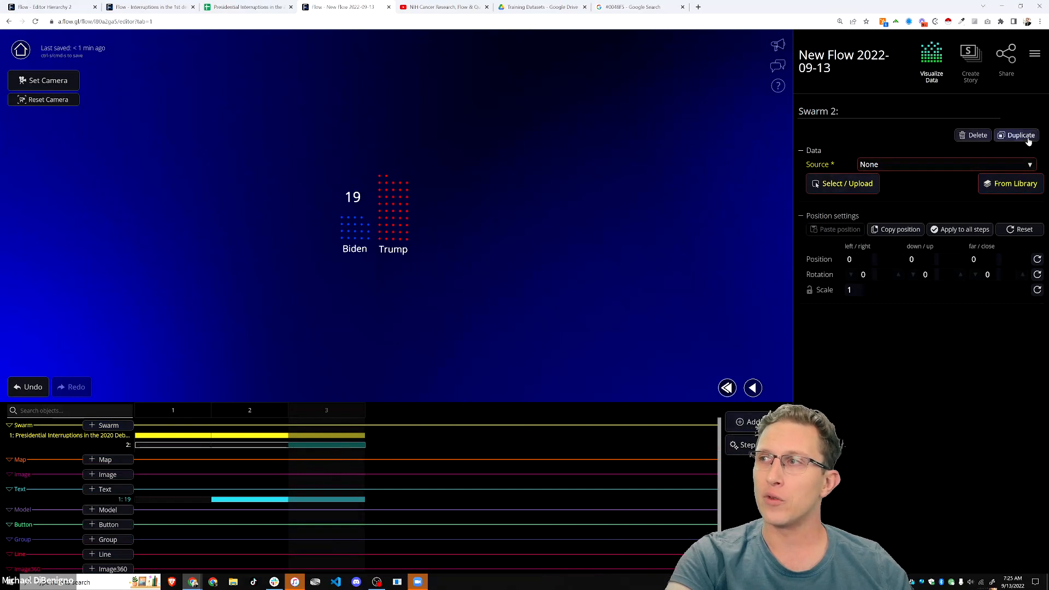
{"action": "left_click", "coordinate": [975, 134]}
{"action": "left_click", "coordinate": [592, 313]}
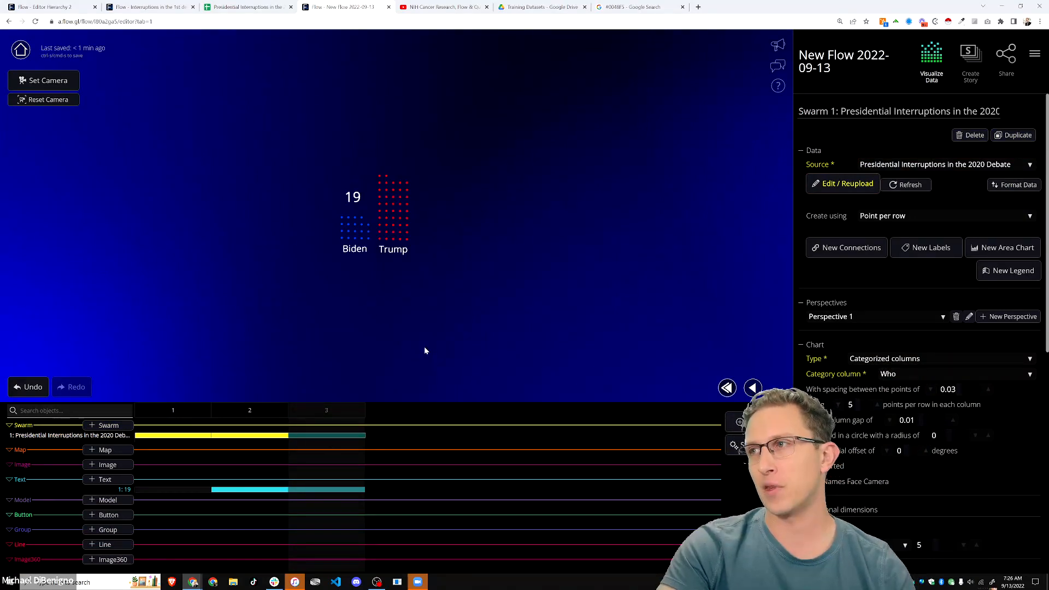
{"action": "left_click", "coordinate": [858, 184]}
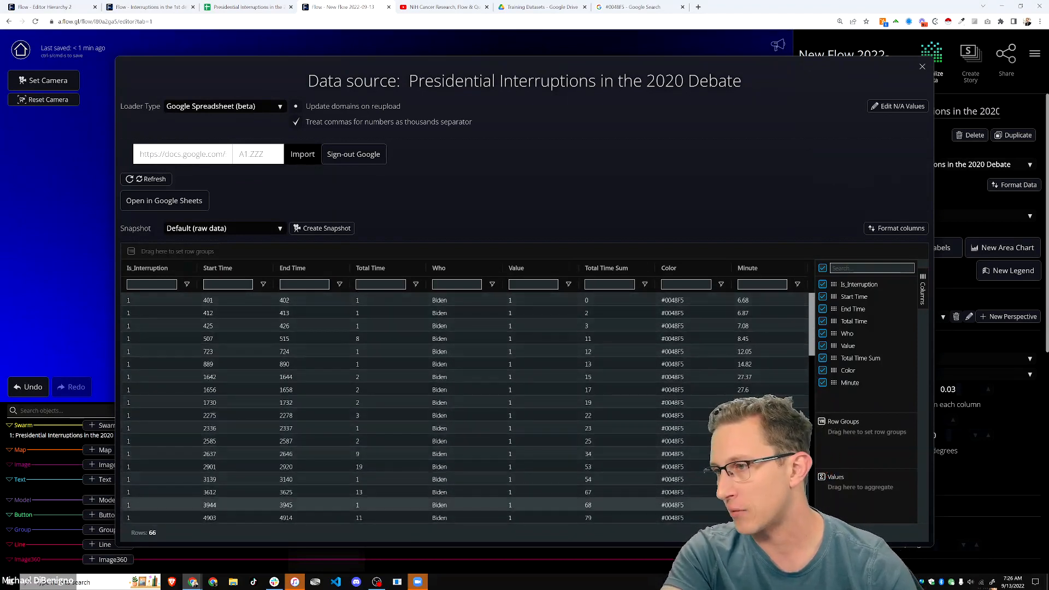
- Group the debate table rows by Who and save the grouping as a new snapshot
{"action": "scroll", "coordinate": [638, 400], "scroll_direction": "down", "scroll_amount": 3}
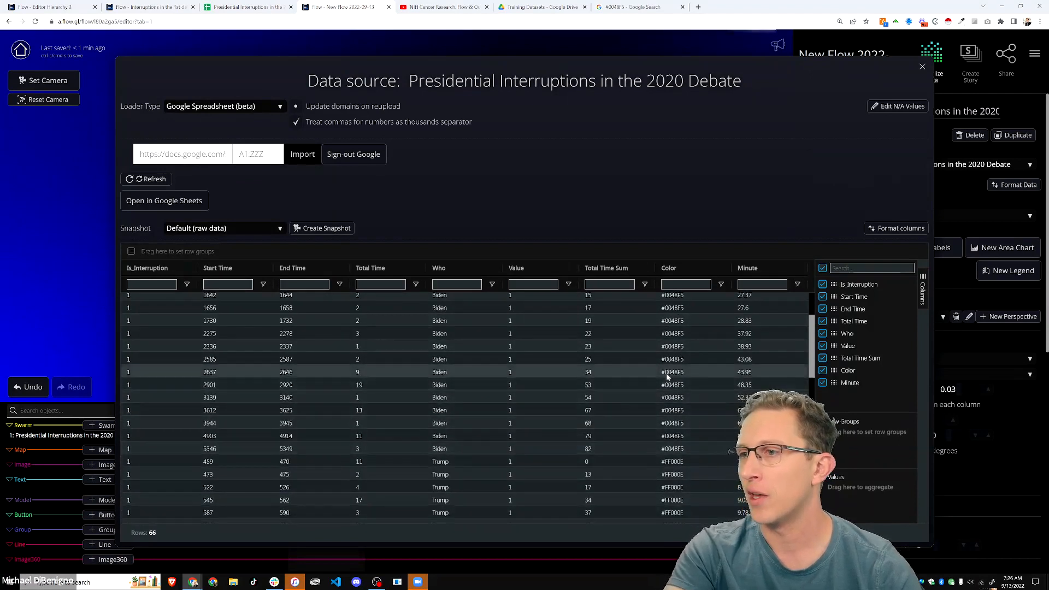
{"action": "scroll", "coordinate": [668, 394], "scroll_direction": "up", "scroll_amount": 3}
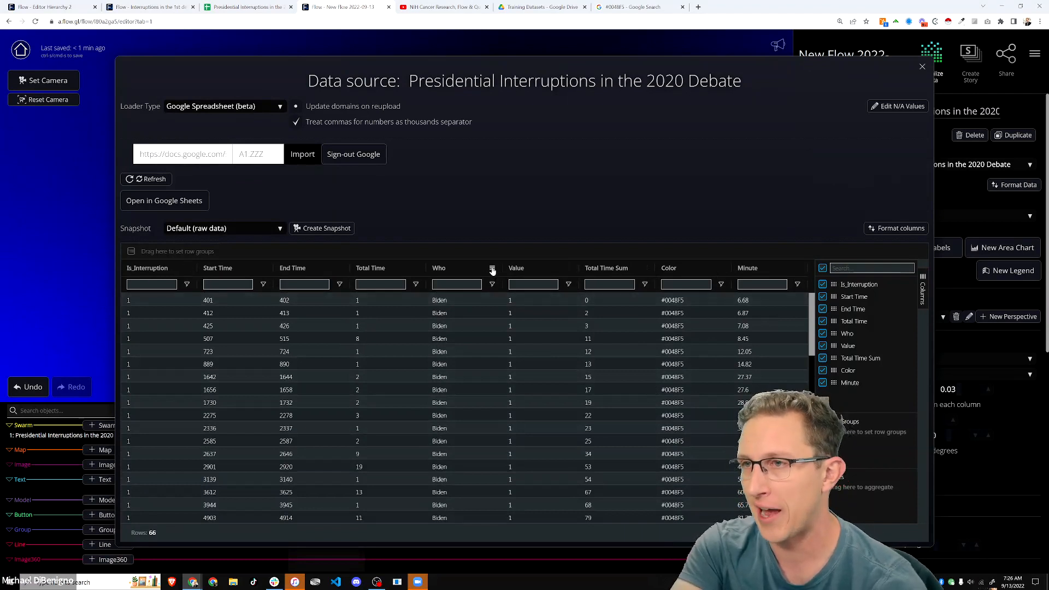
{"action": "left_click_drag", "start_coordinate": [492, 270], "coordinate": [295, 252]}
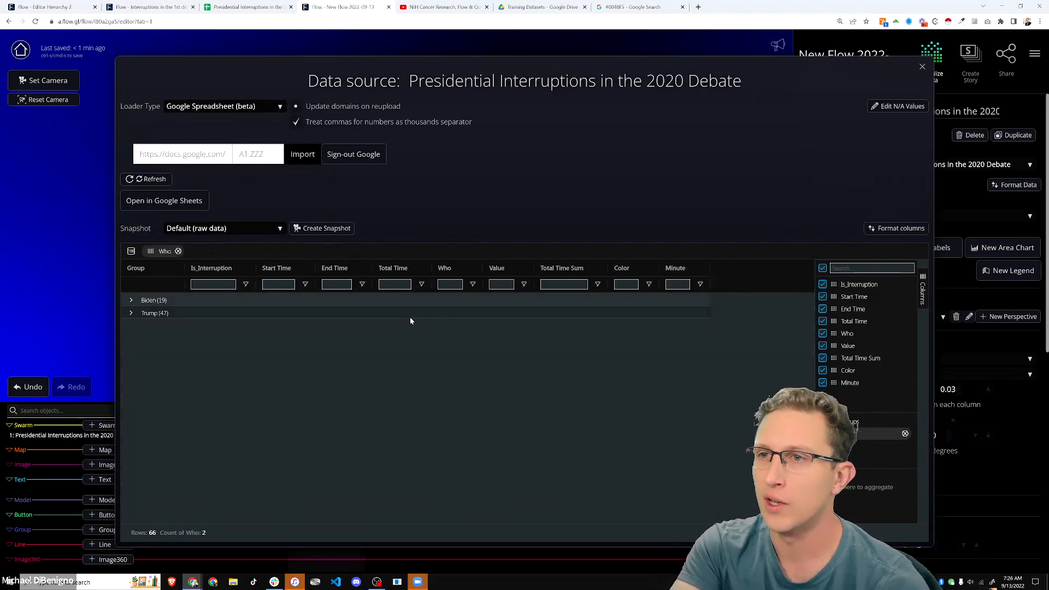
{"action": "left_click", "coordinate": [323, 229]}
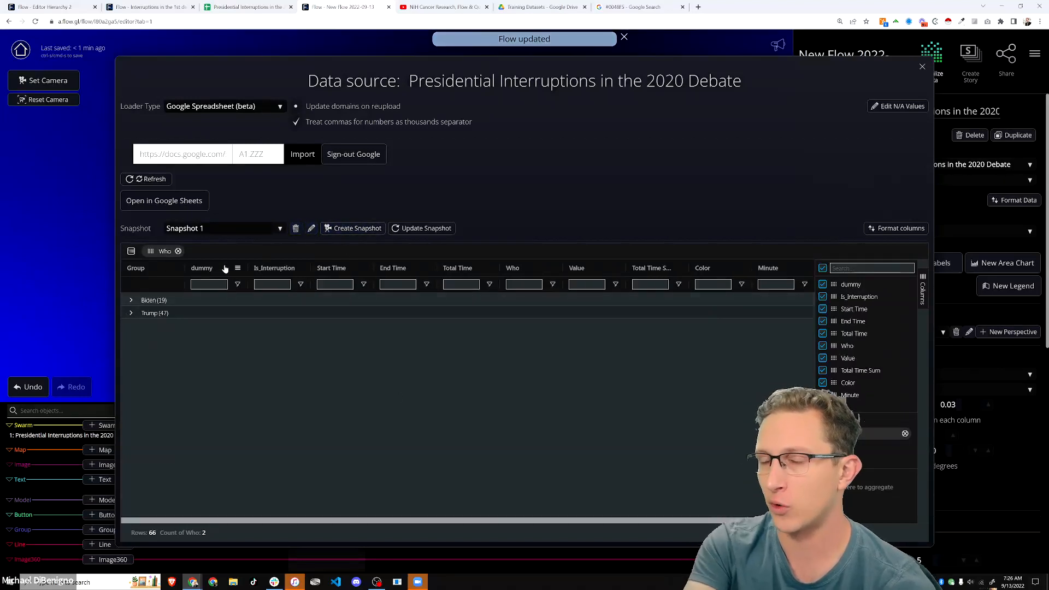
{"action": "left_click", "coordinate": [131, 301]}
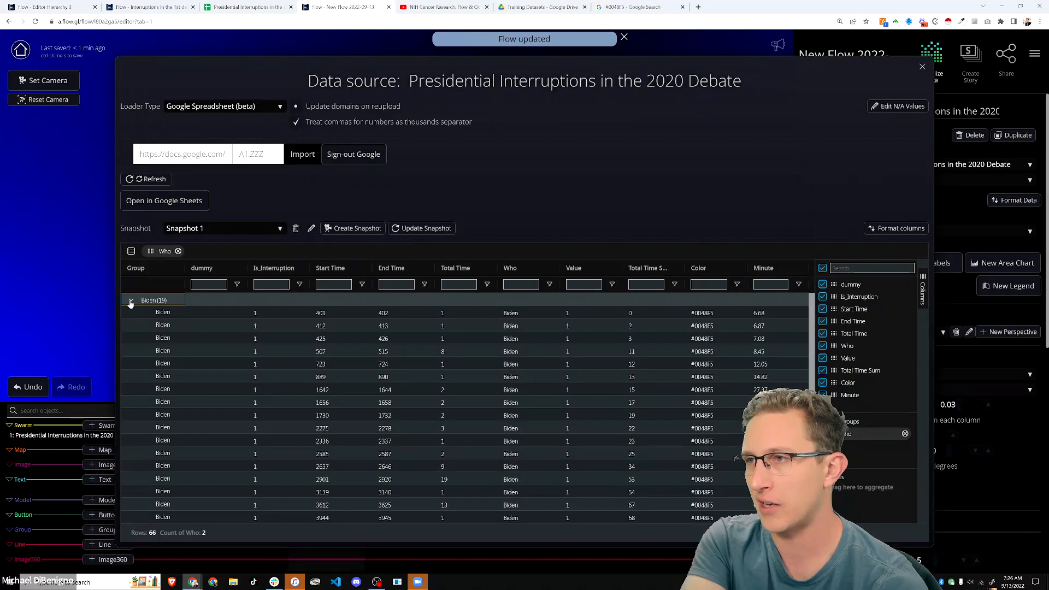
{"action": "left_click", "coordinate": [131, 301]}
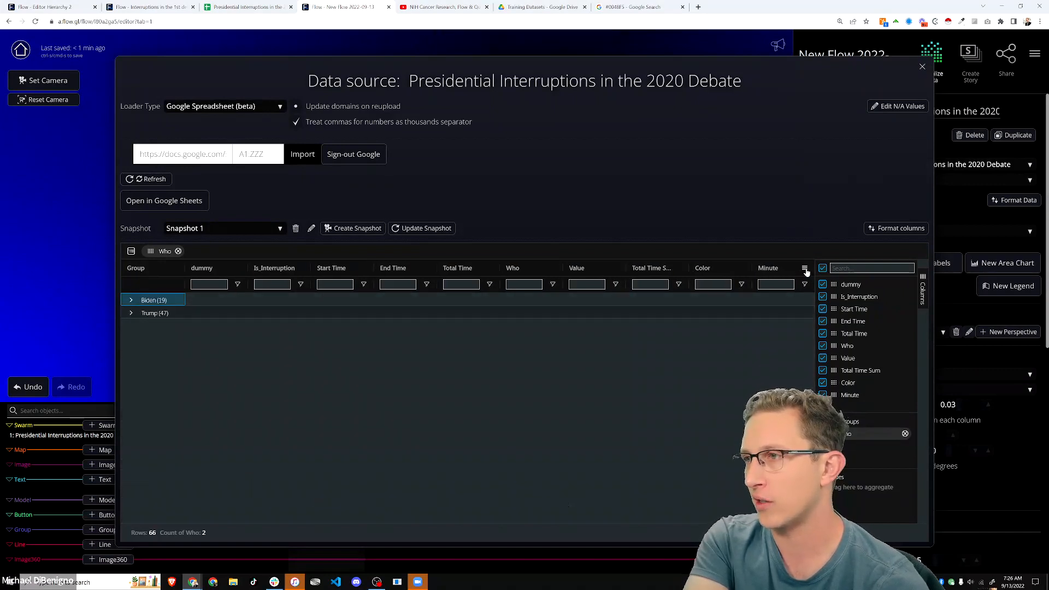
- Set the Minute column aggregation to sum for each Who group
{"action": "left_click", "coordinate": [807, 272]}
{"action": "mouse_move", "coordinate": [819, 299]}
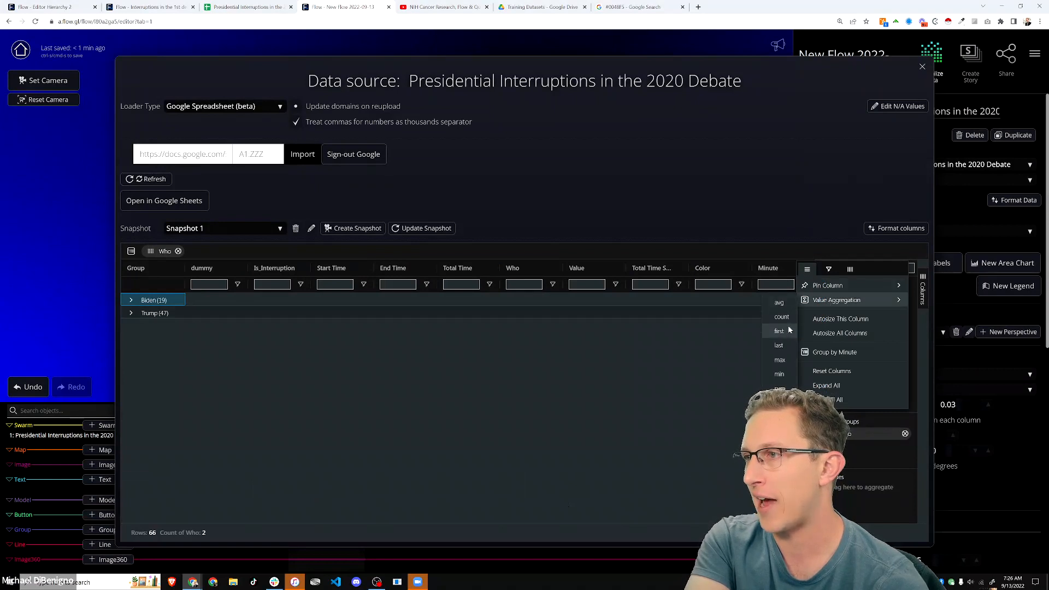
{"action": "left_click", "coordinate": [781, 388]}
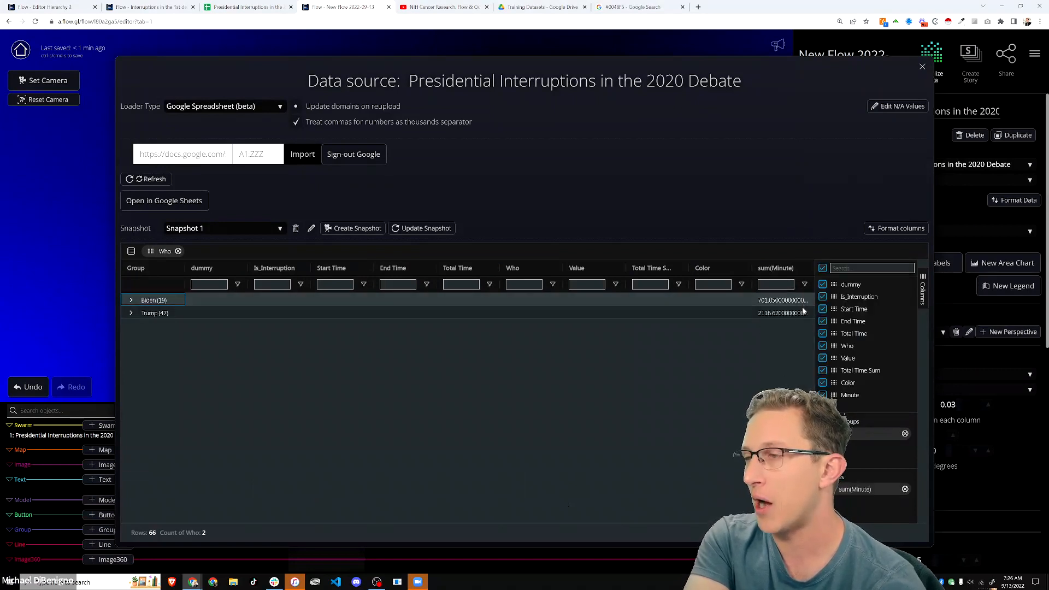
{"action": "left_click", "coordinate": [131, 300]}
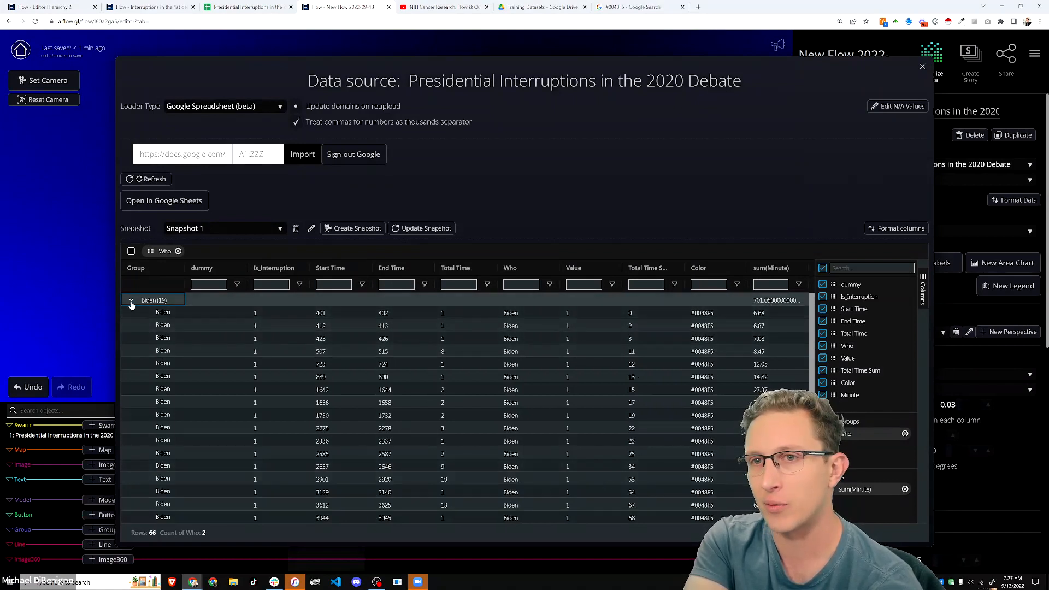
{"action": "left_click", "coordinate": [770, 302]}
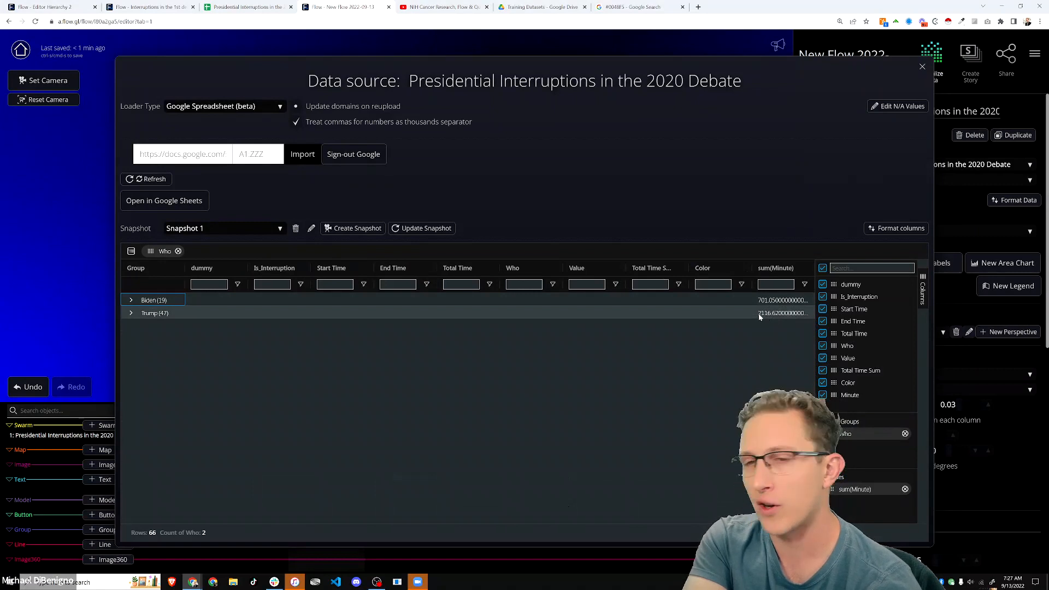
{"action": "left_click", "coordinate": [156, 300]}
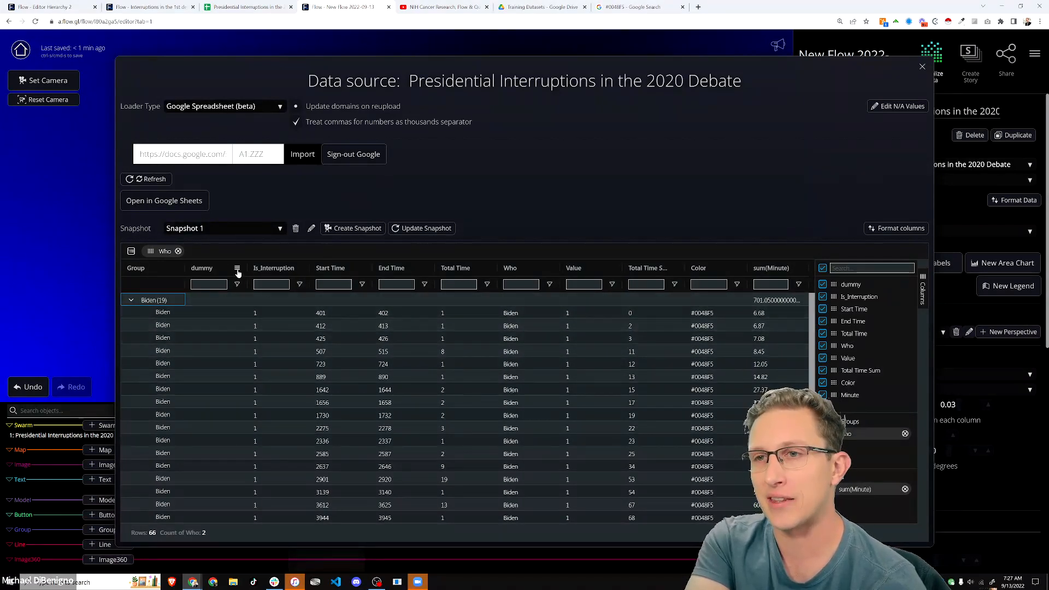
- Count the dummy column per group, update Snapshot 1, and close the data source window
{"action": "left_click", "coordinate": [237, 270]}
{"action": "mouse_move", "coordinate": [268, 301]}
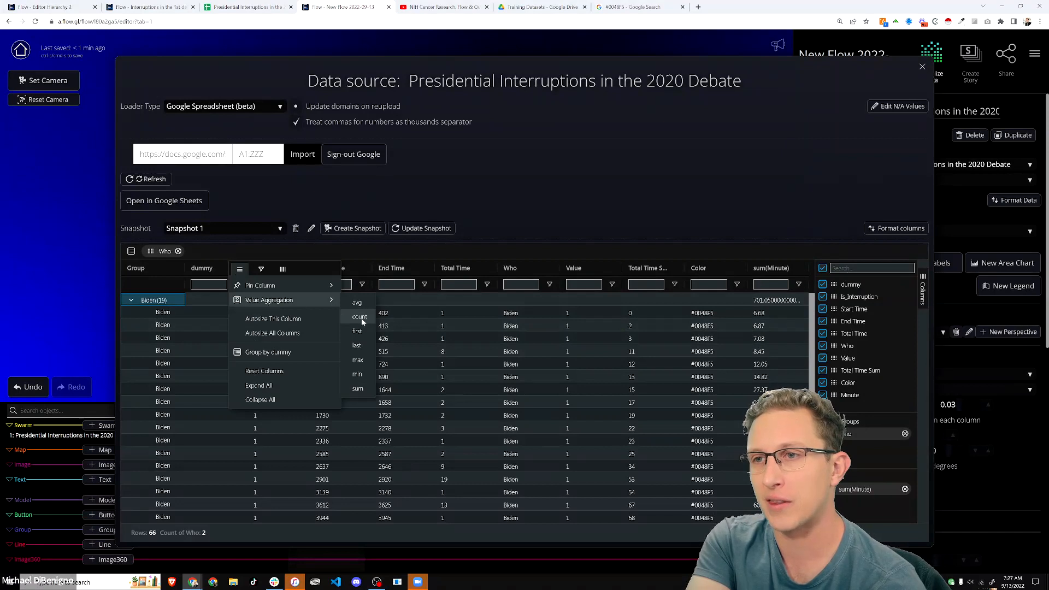
{"action": "left_click", "coordinate": [362, 318]}
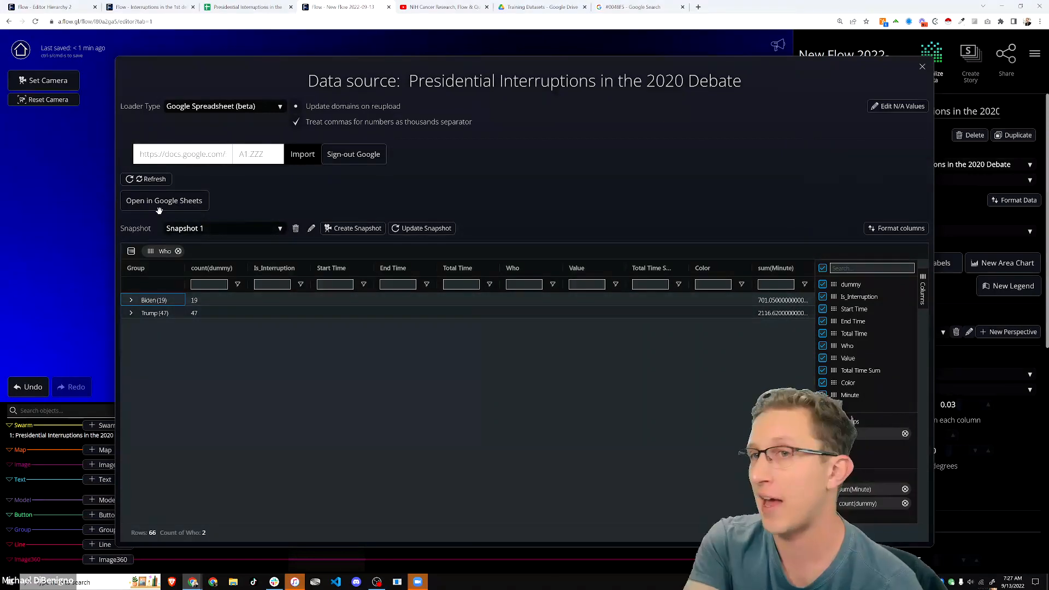
{"action": "left_click", "coordinate": [426, 228]}
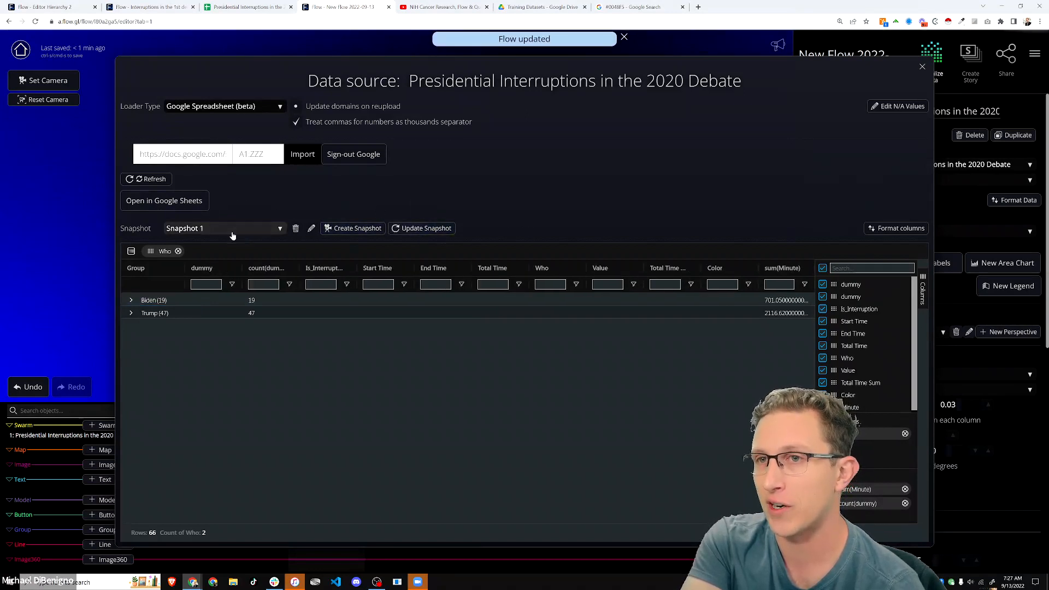
{"action": "left_click", "coordinate": [923, 68]}
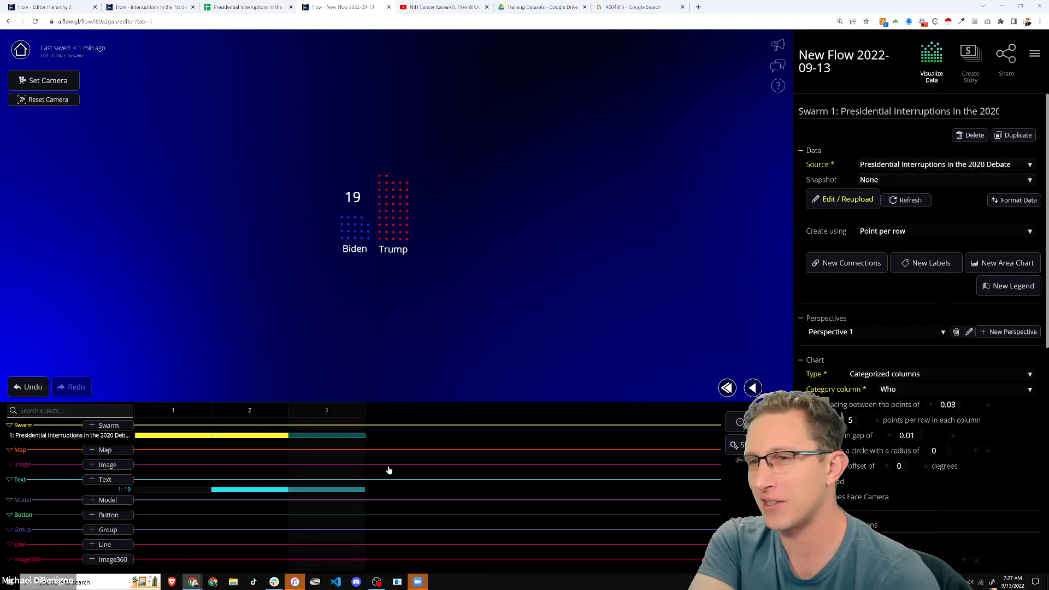
{"action": "left_click", "coordinate": [105, 425]}
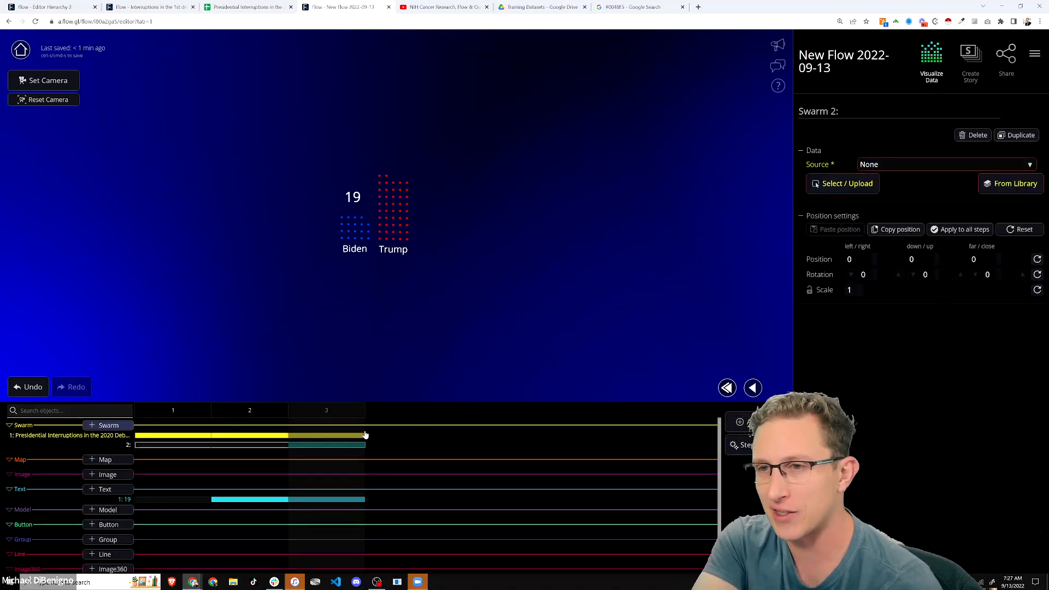
{"action": "left_click", "coordinate": [876, 171]}
{"action": "left_click", "coordinate": [874, 180]}
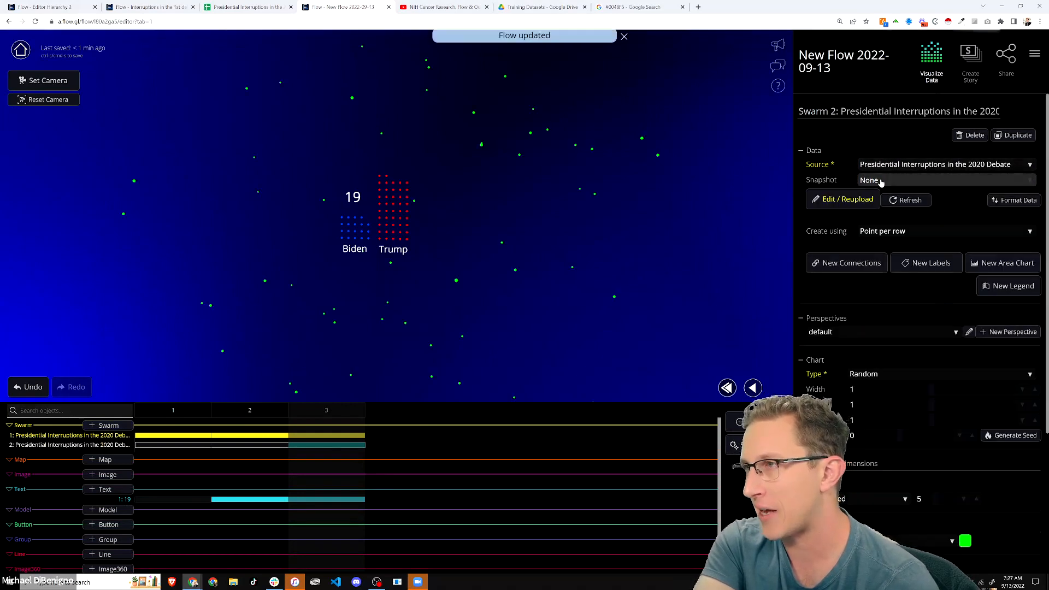
{"action": "left_click", "coordinate": [878, 189]}
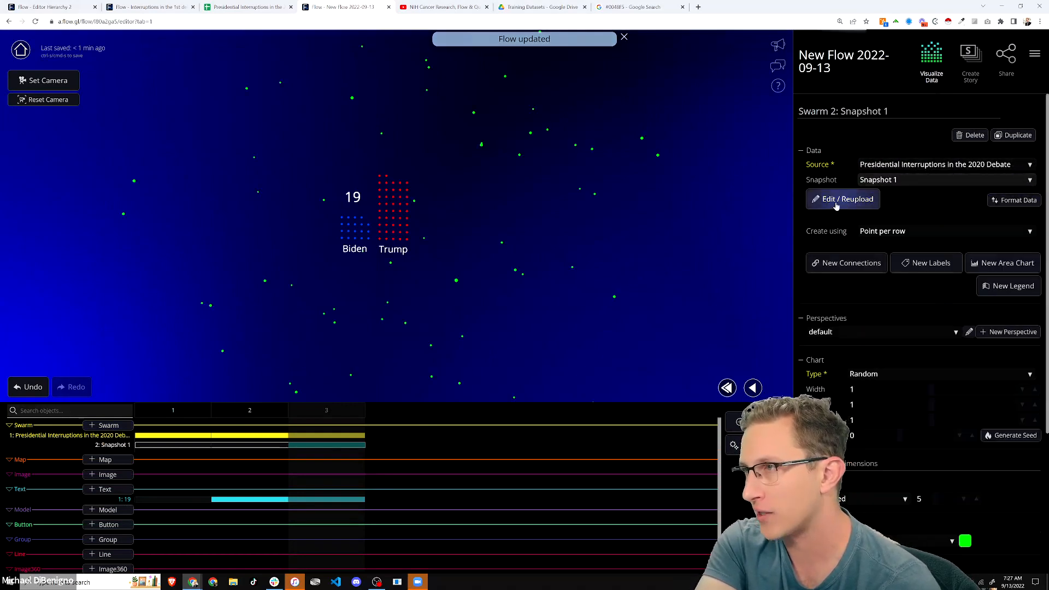
{"action": "left_click", "coordinate": [887, 374]}
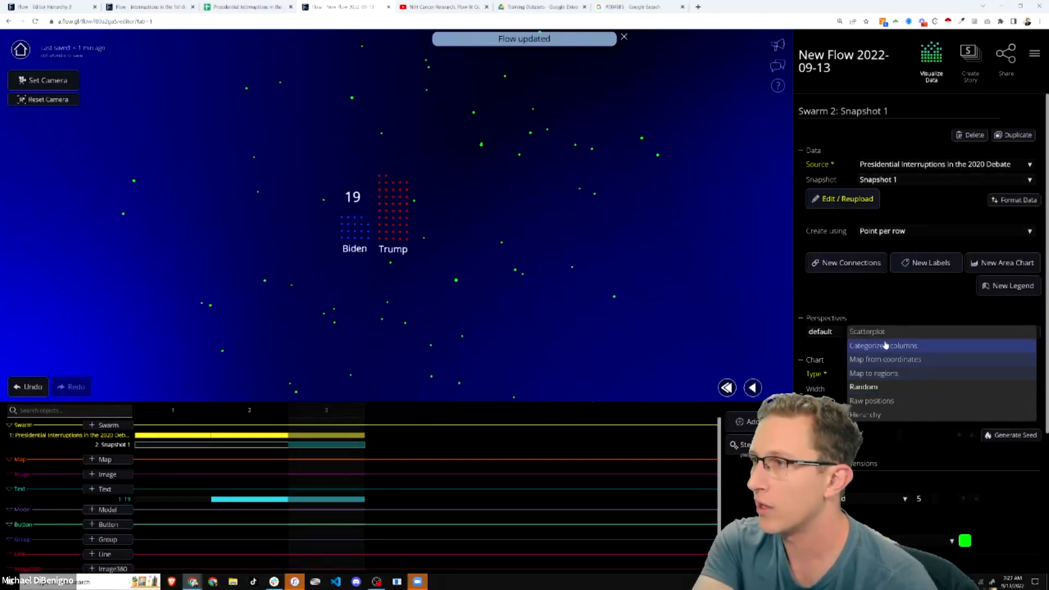
{"action": "left_click", "coordinate": [885, 335]}
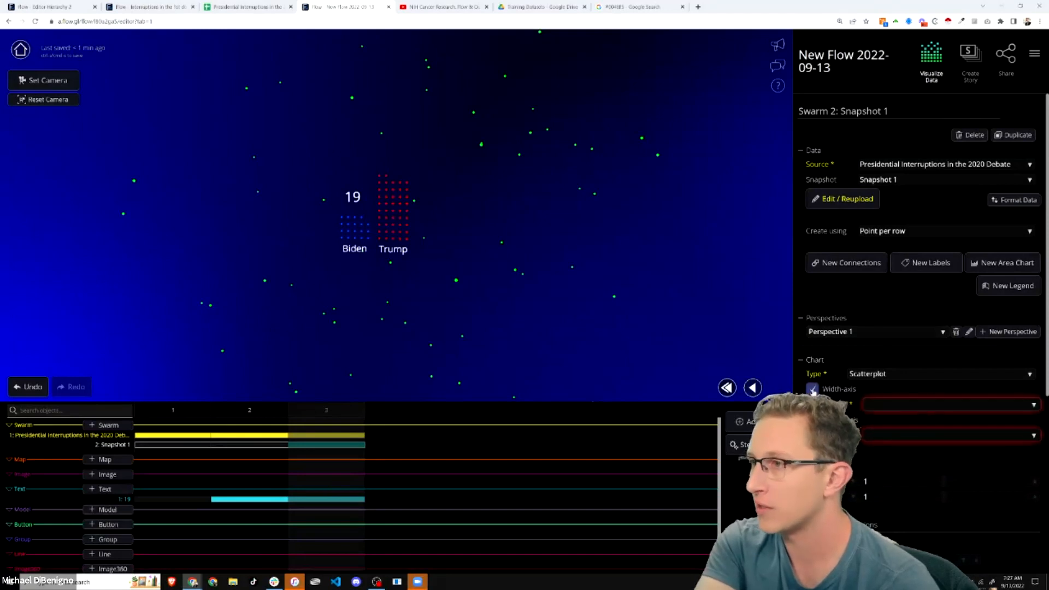
{"action": "left_click", "coordinate": [906, 405]}
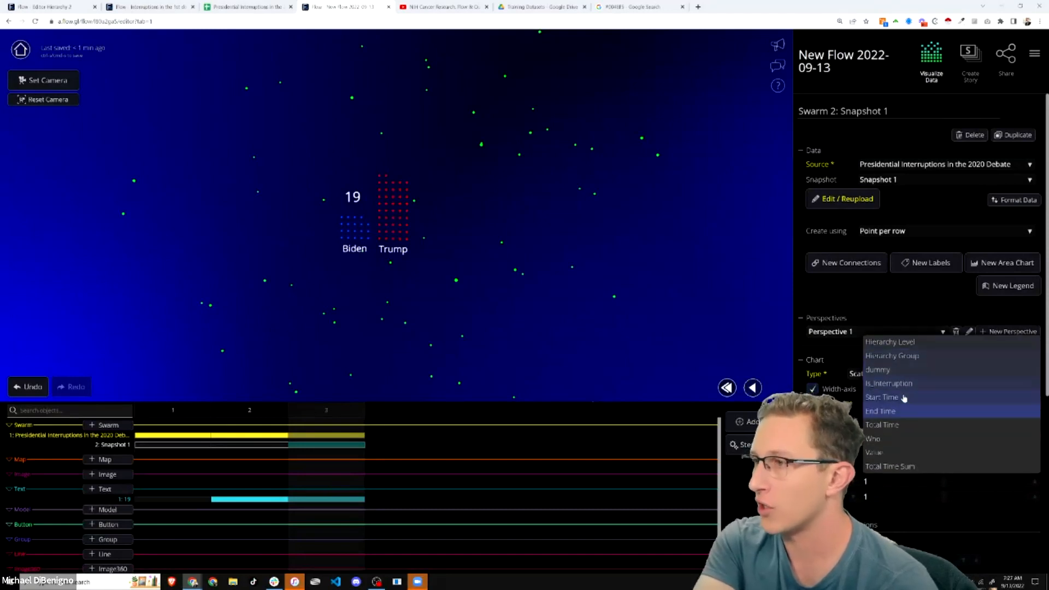
{"action": "left_click", "coordinate": [733, 359]}
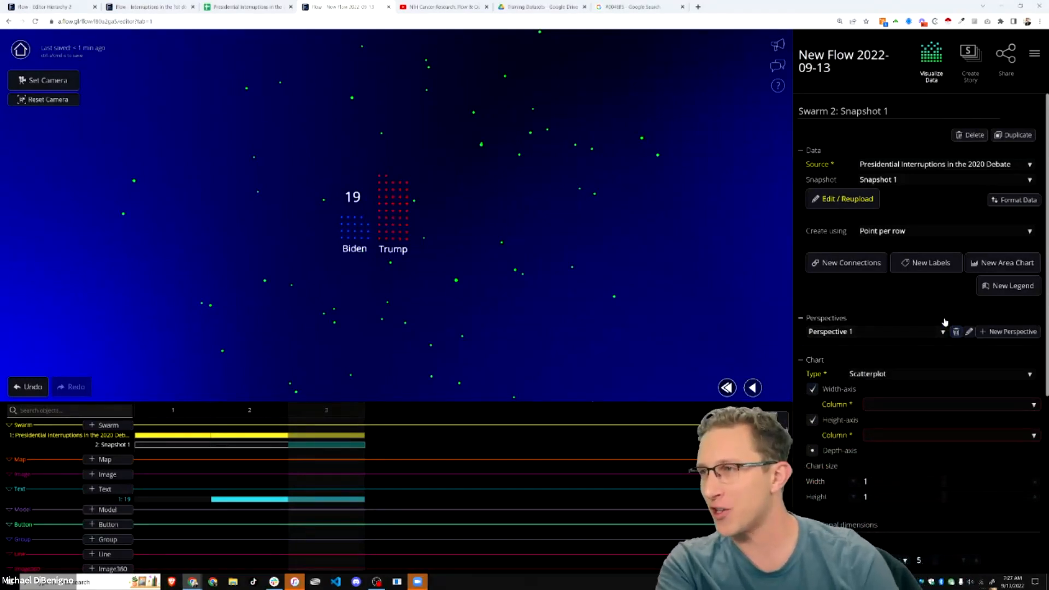
{"action": "left_click", "coordinate": [968, 135]}
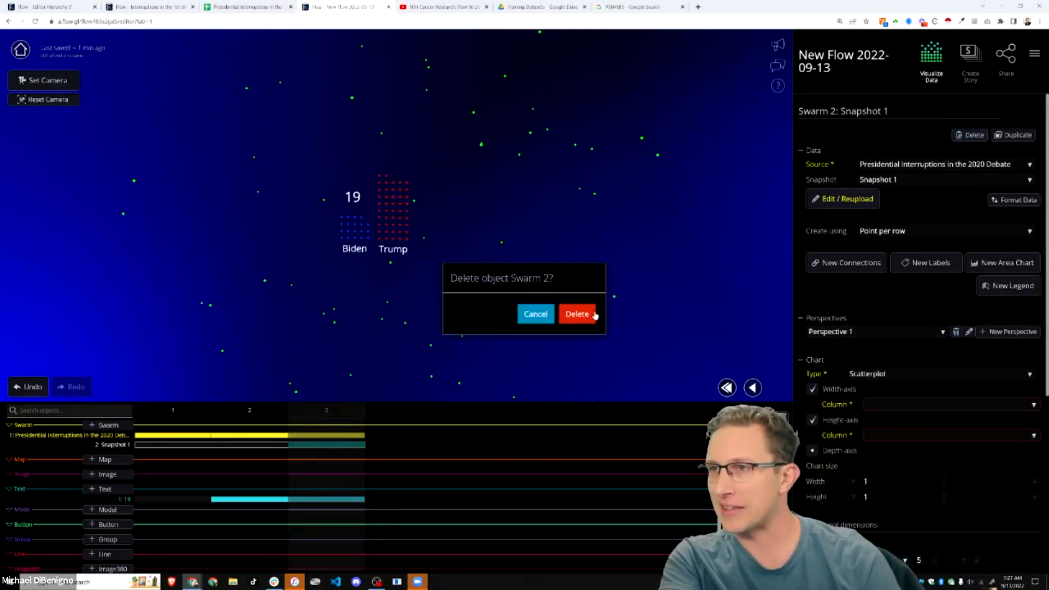
{"action": "left_click", "coordinate": [576, 314]}
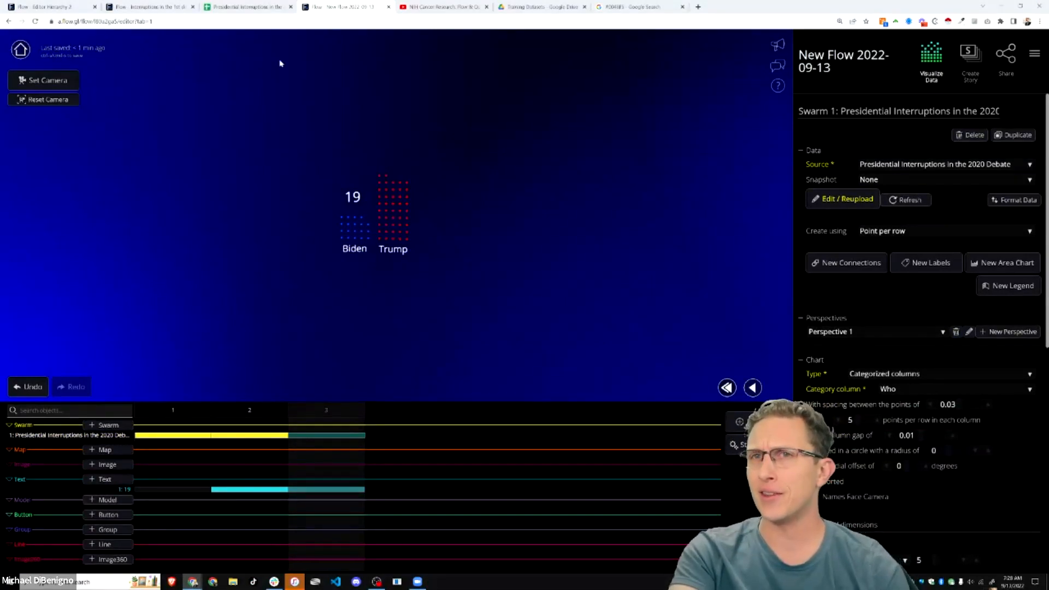
- Show the flow's Version history panel from the flow menu
{"action": "left_click", "coordinate": [1034, 54]}
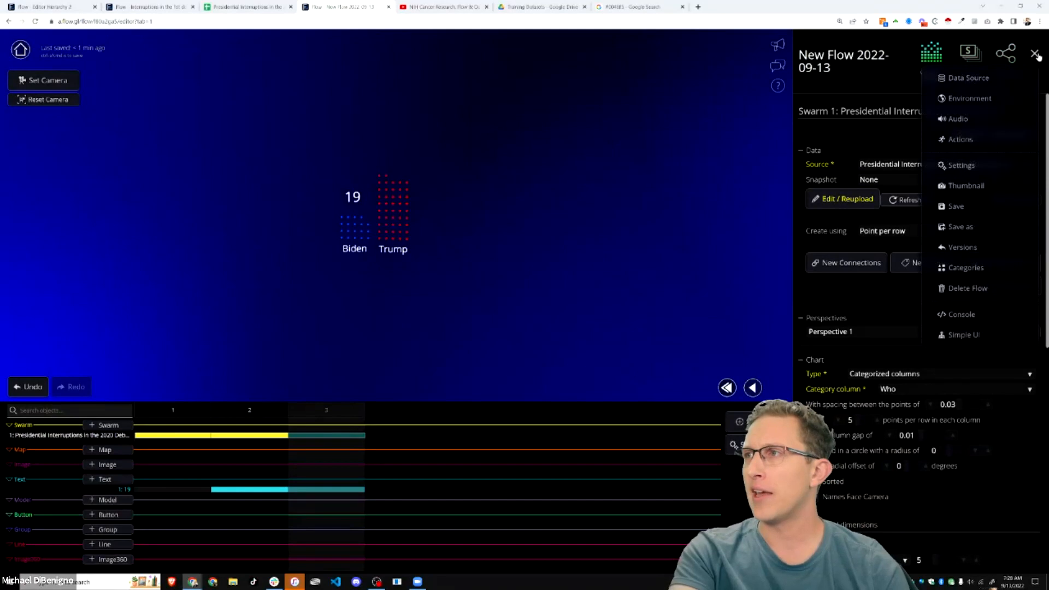
{"action": "left_click", "coordinate": [960, 165]}
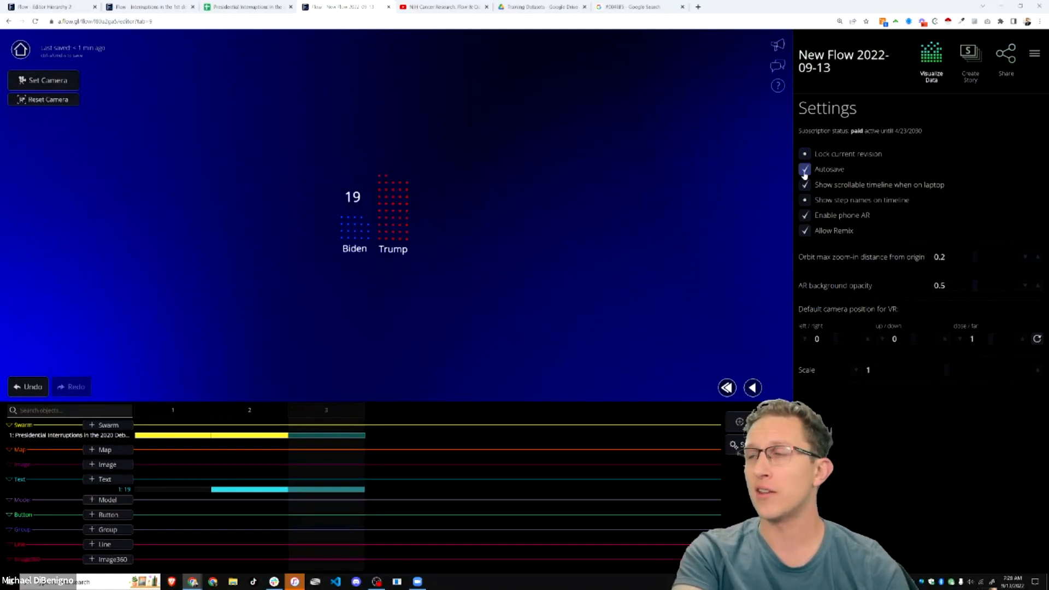
{"action": "left_click", "coordinate": [1033, 53]}
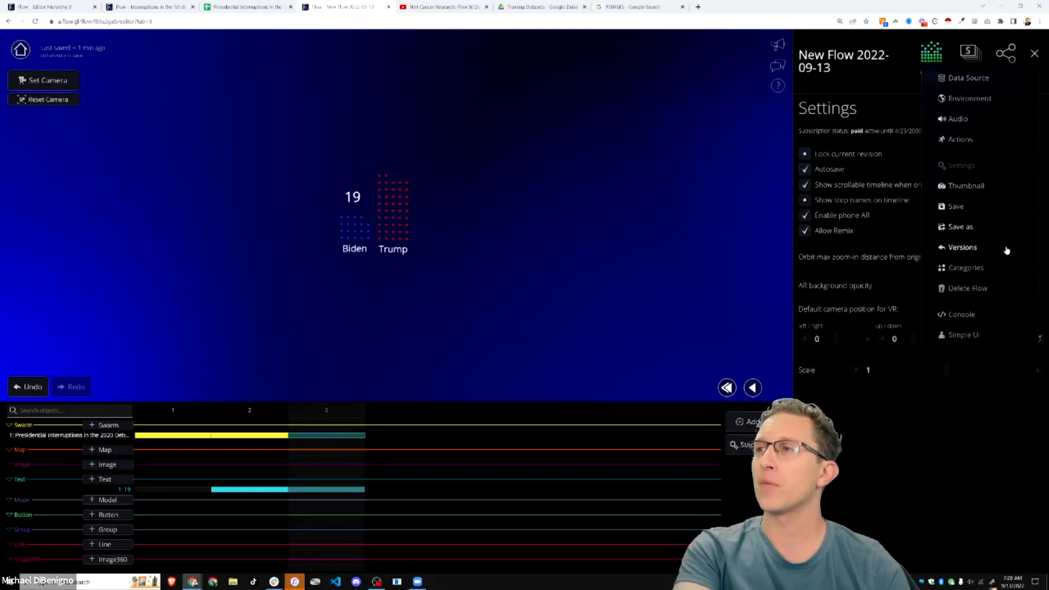
{"action": "left_click", "coordinate": [967, 249]}
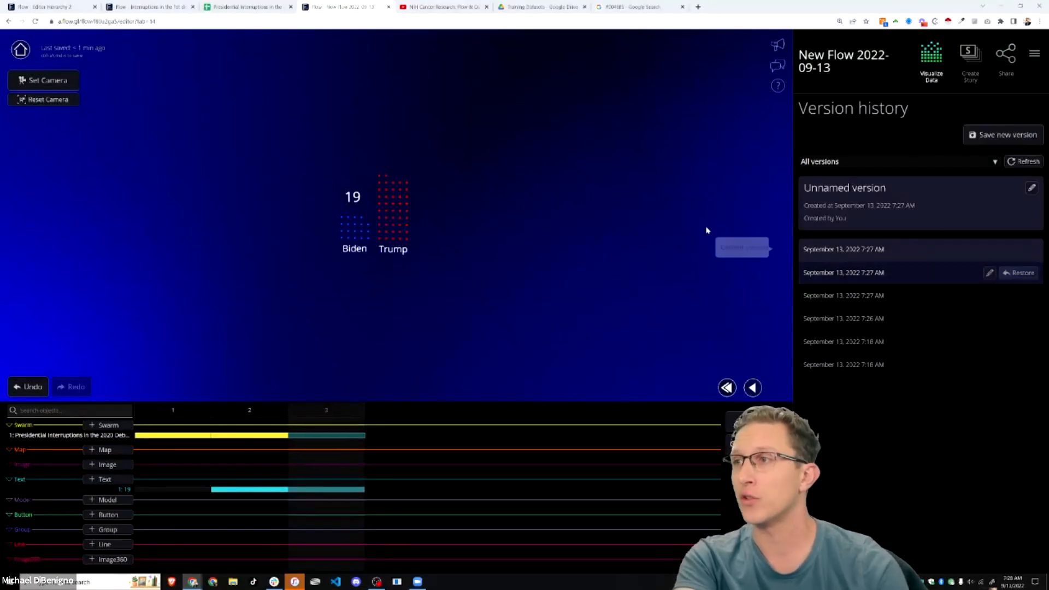
- Open the Save Flow As prompt proposing a copy name ending 'v2022-09-13a'
{"action": "left_click", "coordinate": [1034, 53]}
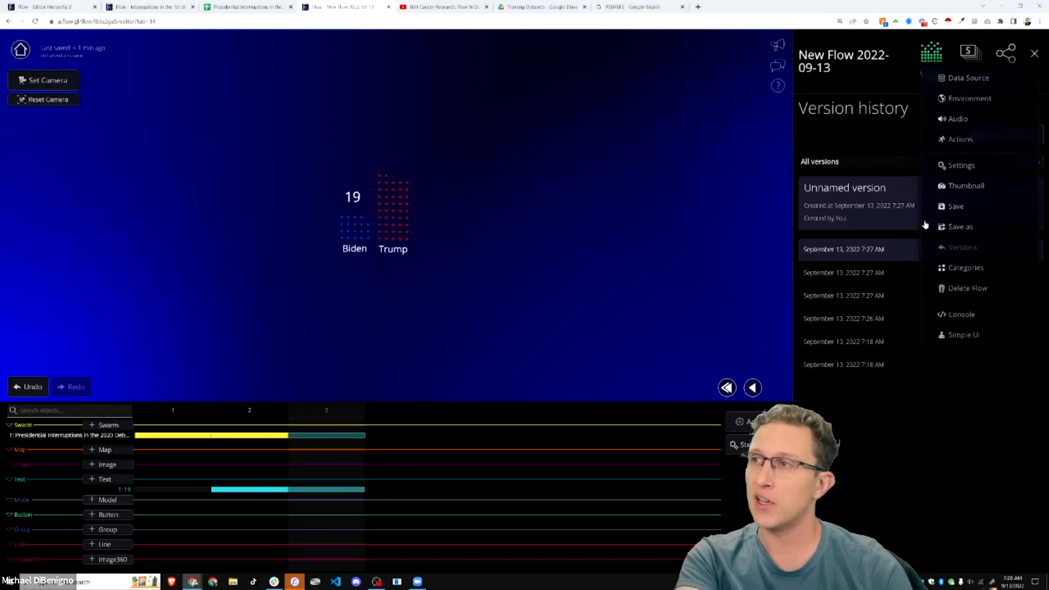
{"action": "left_click", "coordinate": [696, 249]}
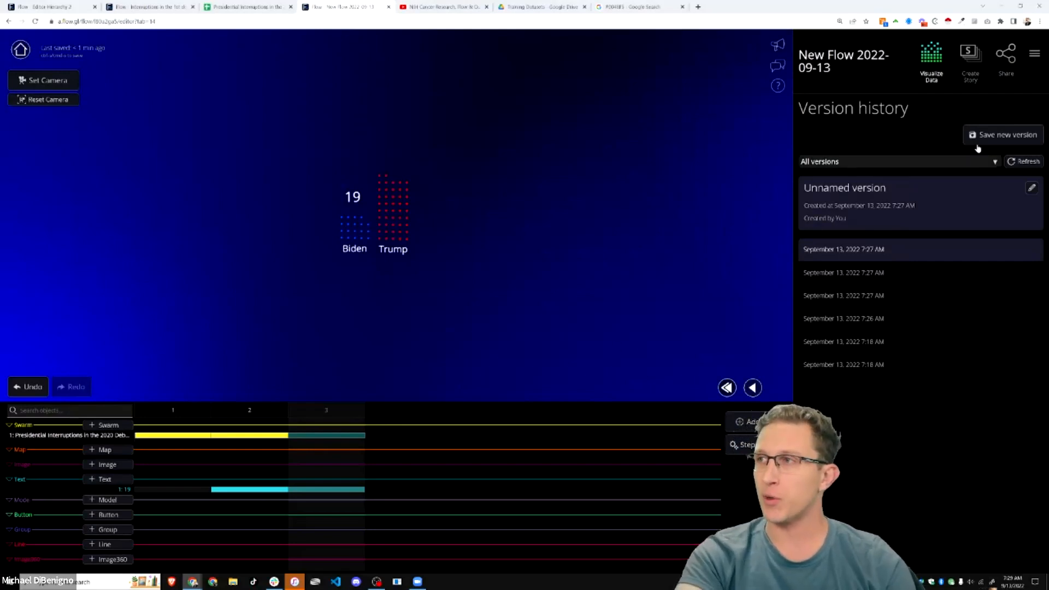
{"action": "left_click", "coordinate": [1034, 54]}
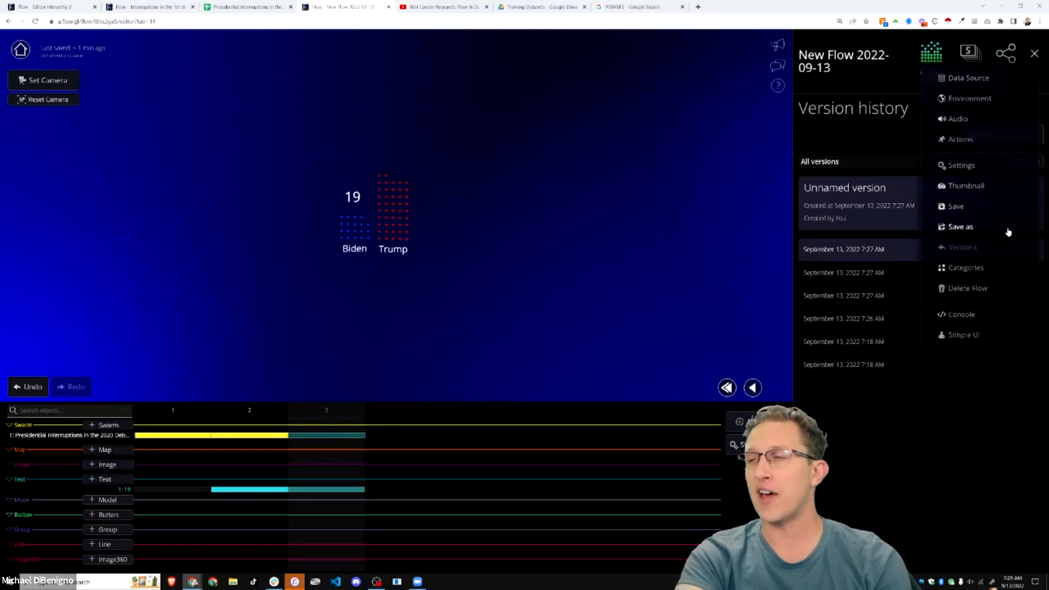
{"action": "left_click", "coordinate": [991, 233]}
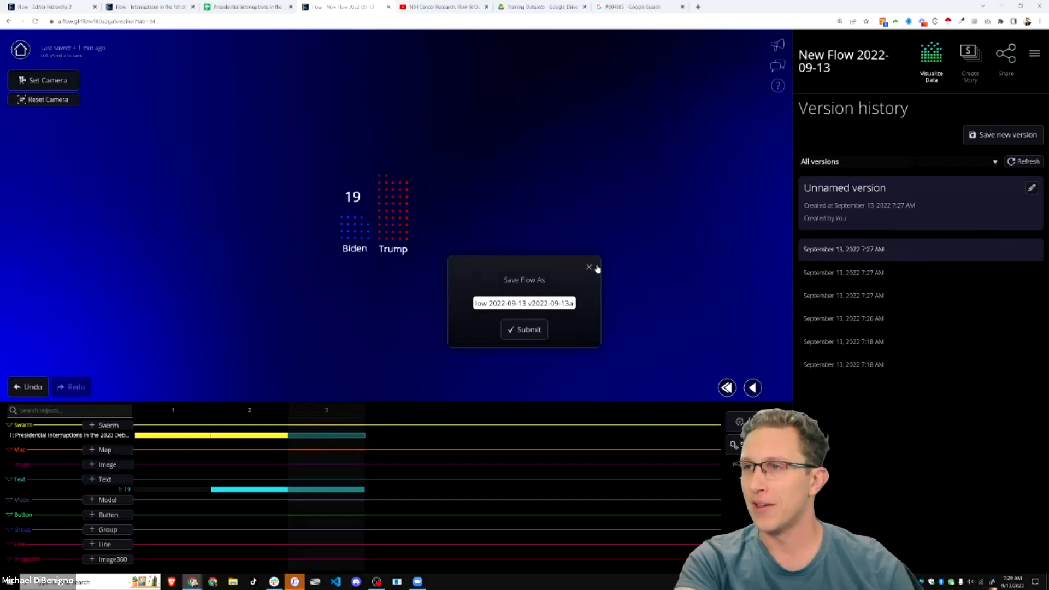
- Dismiss the Save Flow As prompt without saving
{"action": "left_click", "coordinate": [589, 270]}
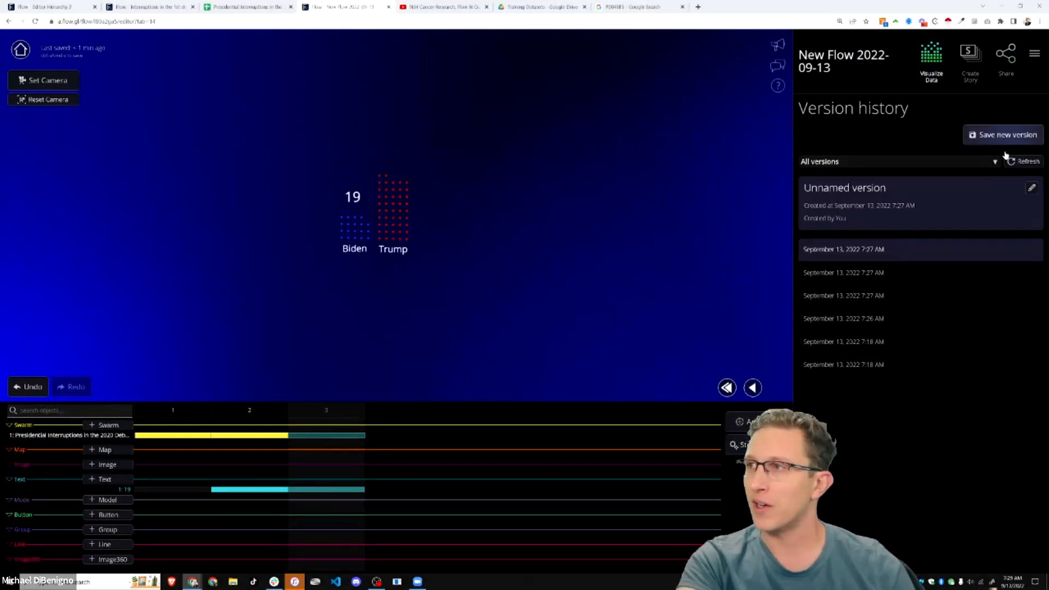
{"action": "left_click", "coordinate": [896, 162]}
{"action": "left_click", "coordinate": [730, 172]}
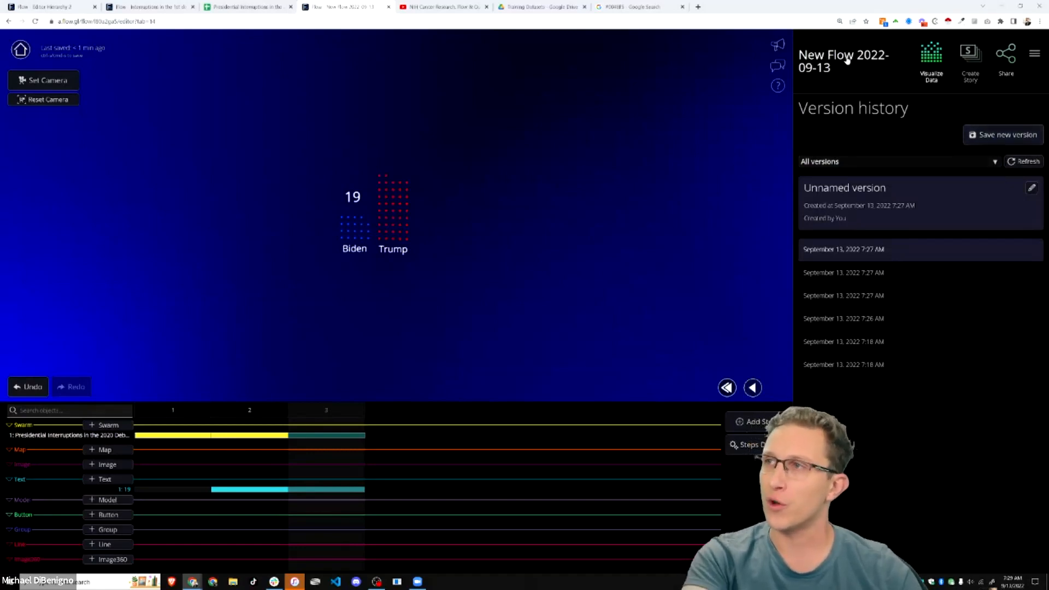
- Rename the flow from New Flow 2022-09-13 to 'interruptions'
{"action": "left_click", "coordinate": [823, 60]}
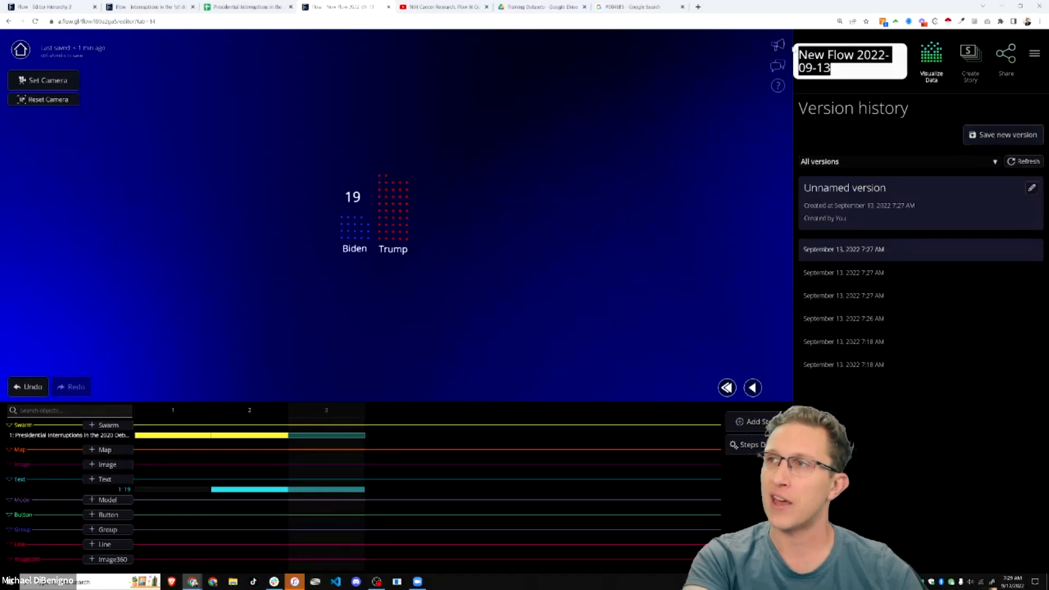
{"action": "key", "text": "Return"}
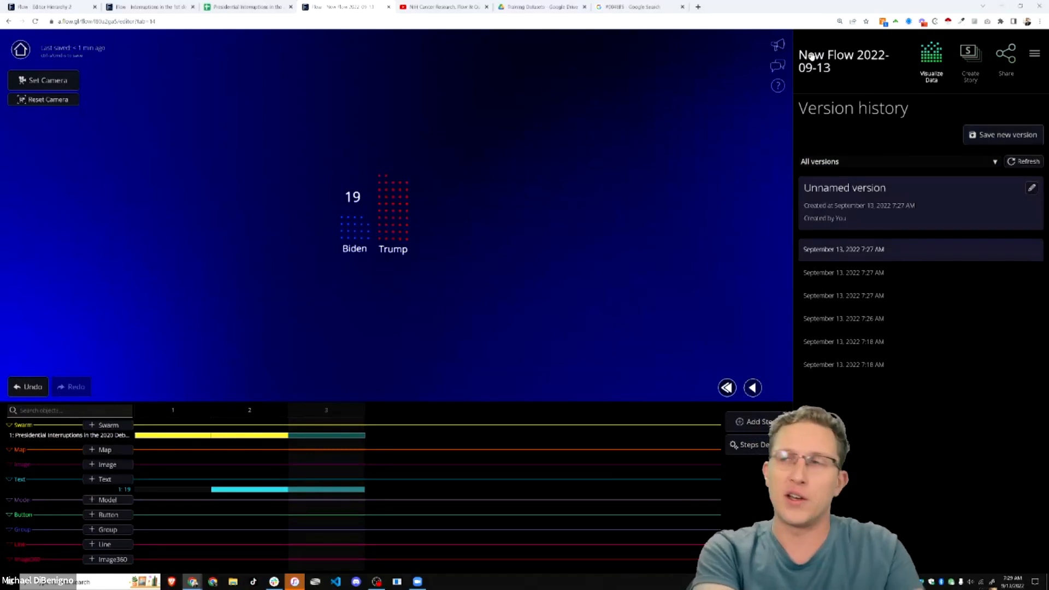
{"action": "triple_click", "coordinate": [865, 71]}
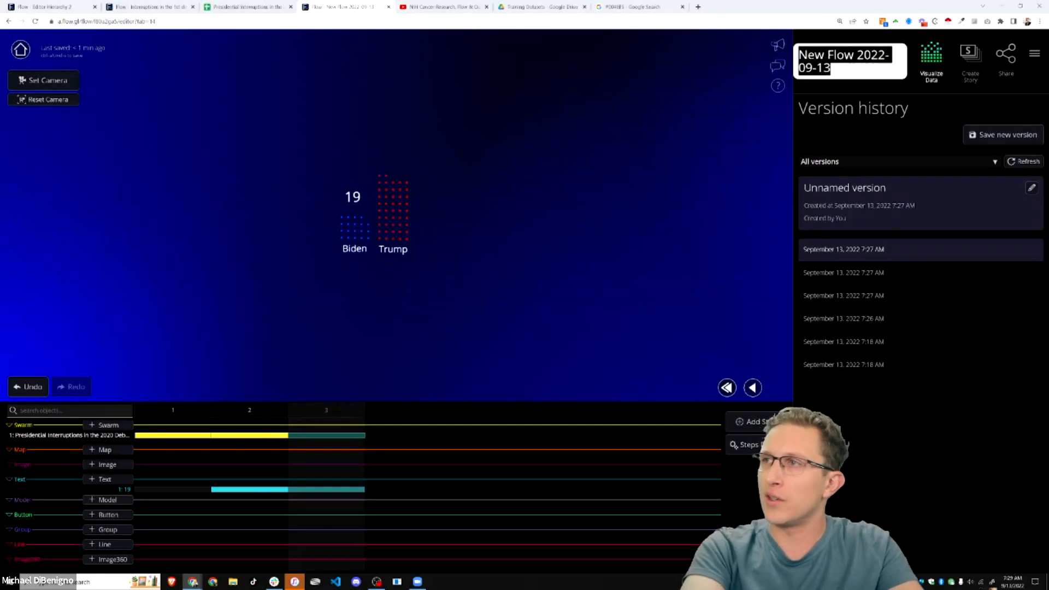
{"action": "type", "text": "interruptions"}
{"action": "key", "text": "Return"}
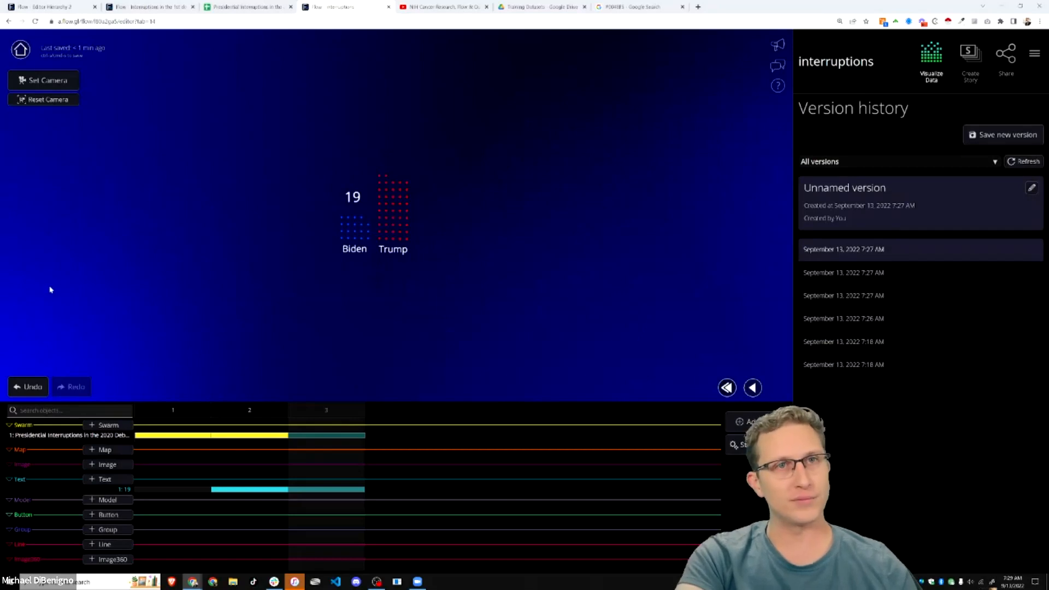
- Make the swarm a scatterplot with Start Time on the width axis and no height axis
{"action": "left_click", "coordinate": [325, 435]}
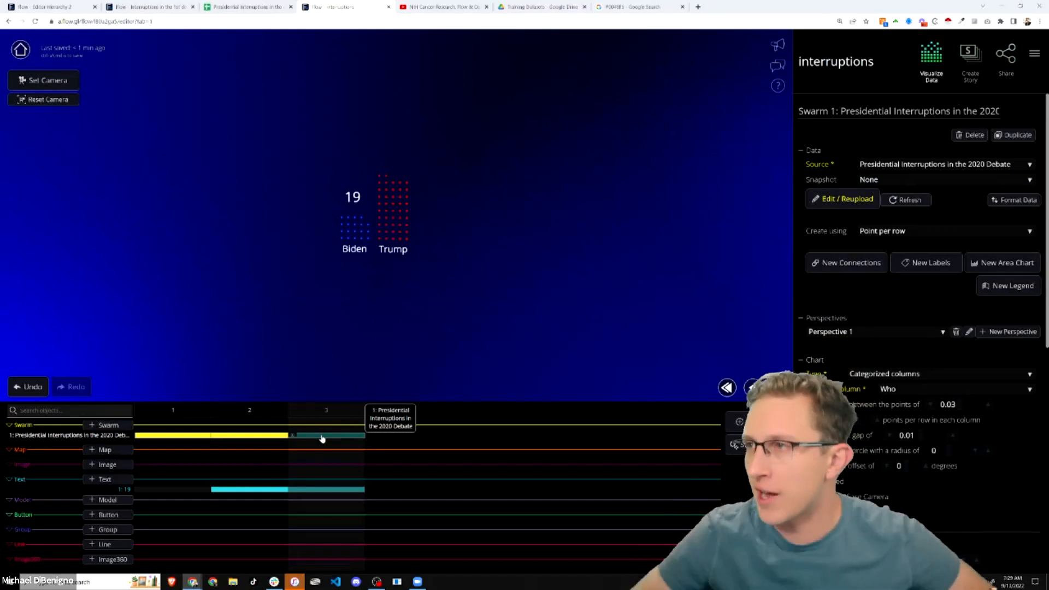
{"action": "left_click", "coordinate": [885, 373]}
{"action": "left_click", "coordinate": [876, 336]}
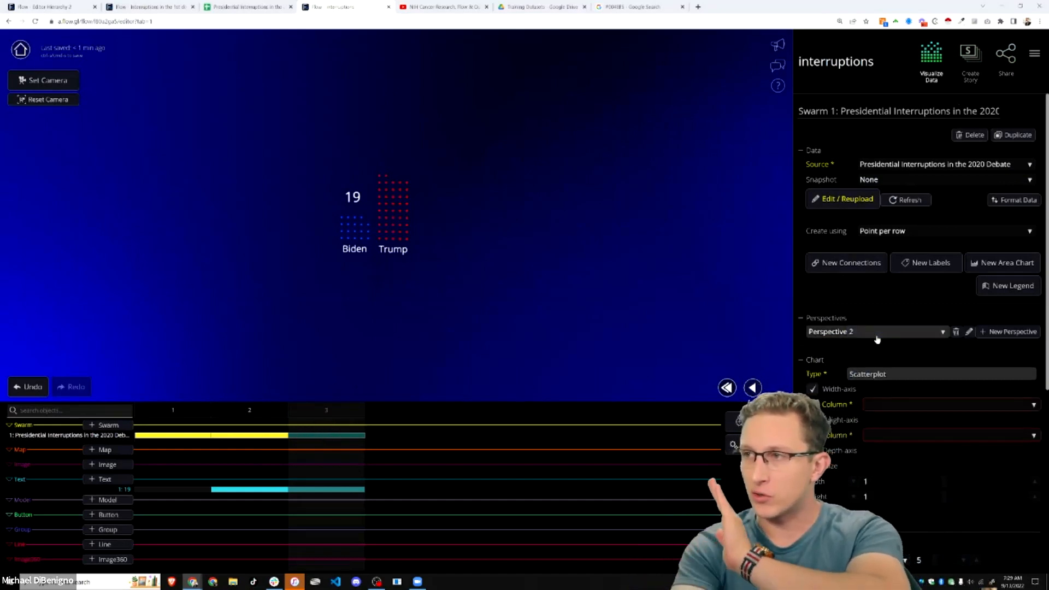
{"action": "left_click", "coordinate": [896, 404]}
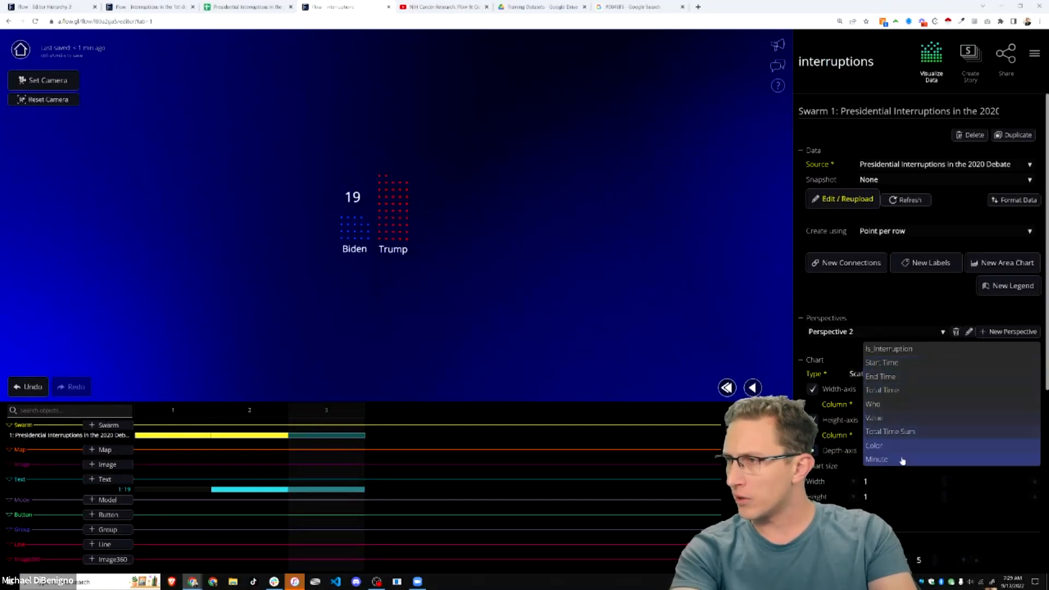
{"action": "left_click", "coordinate": [904, 365]}
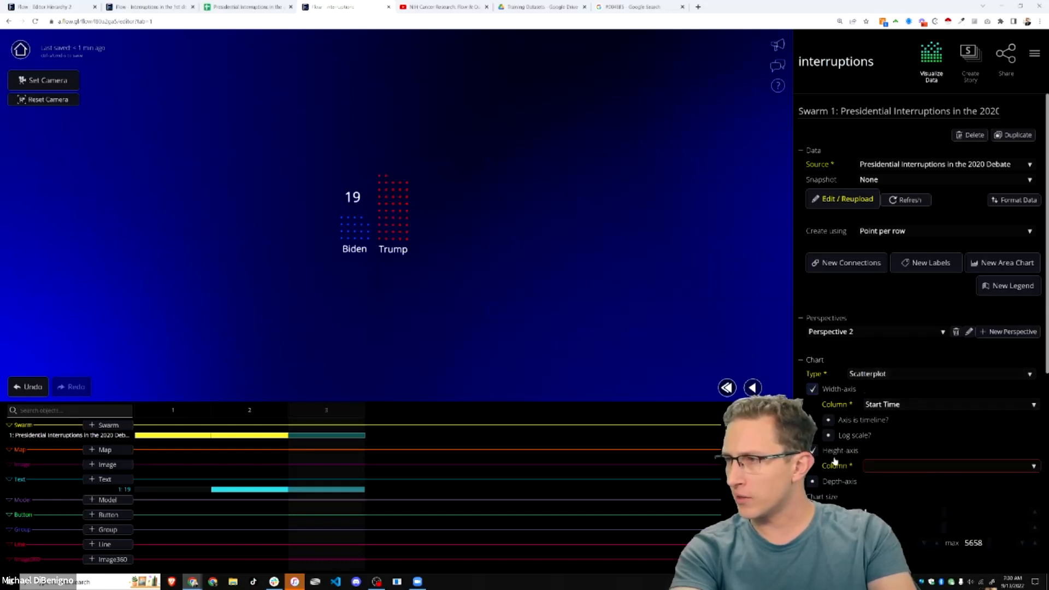
{"action": "left_click", "coordinate": [814, 452]}
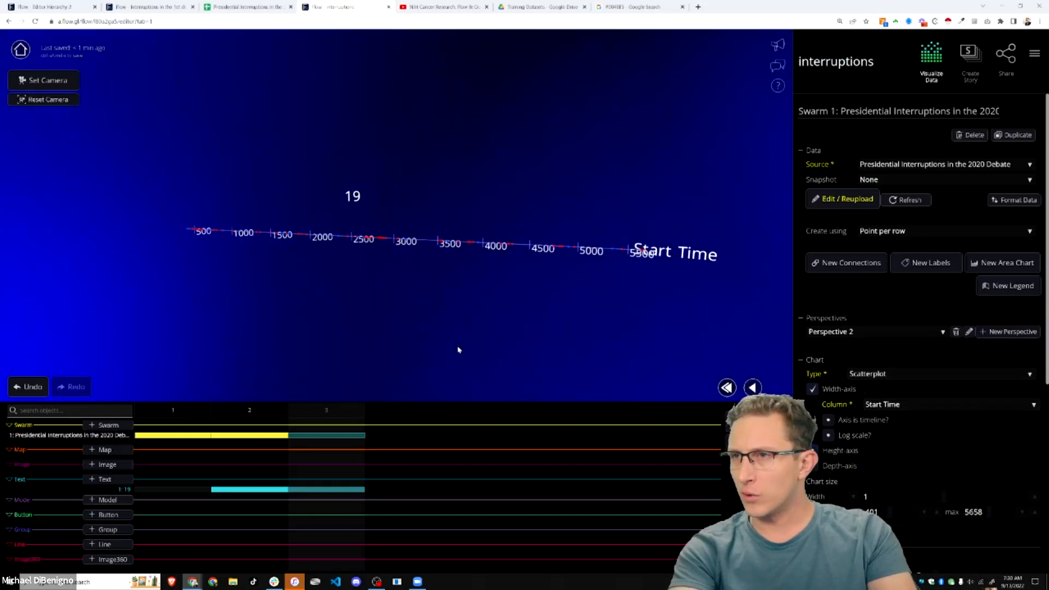
{"action": "left_click_drag", "start_coordinate": [310, 299], "coordinate": [450, 304]}
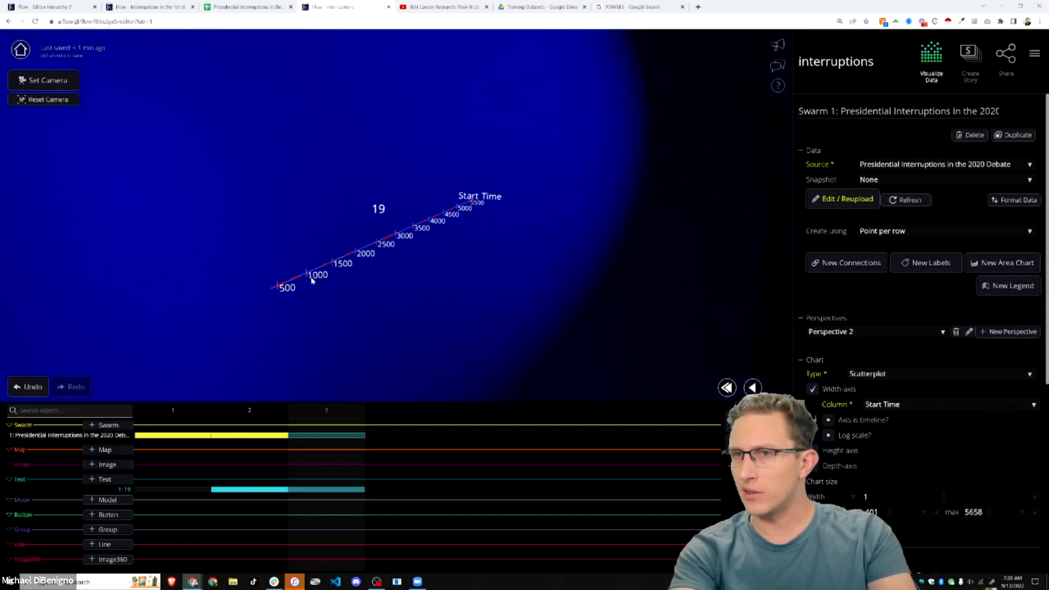
{"action": "left_click_drag", "start_coordinate": [453, 241], "coordinate": [364, 279]}
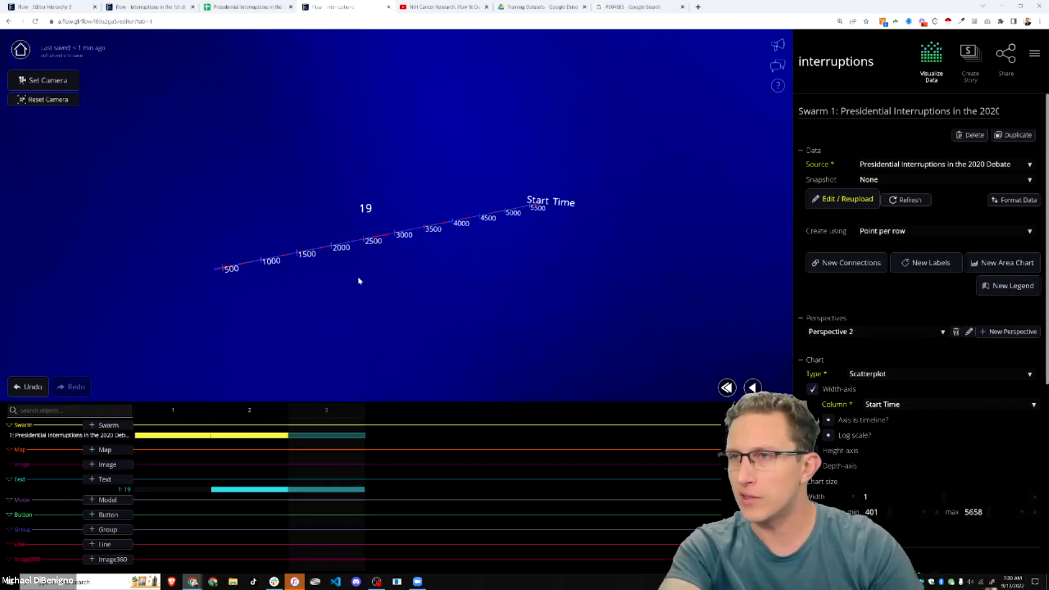
- Switch the width axis to Minute, spreading points from about 6.68 to 94.3
{"action": "left_click", "coordinate": [898, 405]}
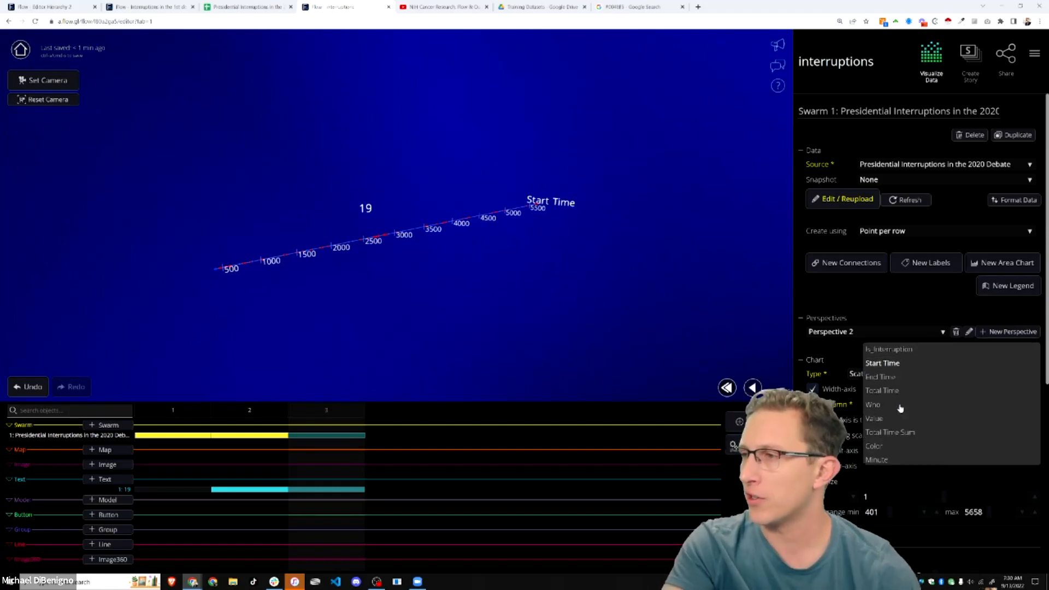
{"action": "left_click", "coordinate": [893, 462]}
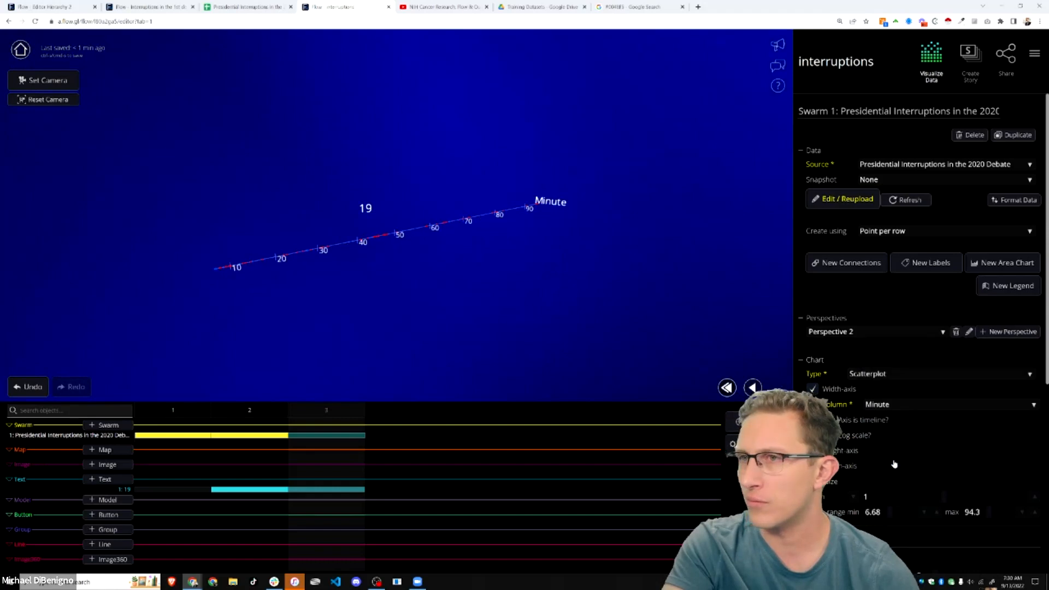
{"action": "mouse_move", "coordinate": [321, 266]}
{"action": "left_mouse_down"}
{"action": "mouse_move", "coordinate": [403, 267]}
{"action": "mouse_move", "coordinate": [461, 196]}
{"action": "mouse_move", "coordinate": [456, 295]}
{"action": "mouse_move", "coordinate": [419, 280]}
{"action": "mouse_move", "coordinate": [581, 342]}
{"action": "mouse_move", "coordinate": [533, 346]}
{"action": "left_mouse_up"}
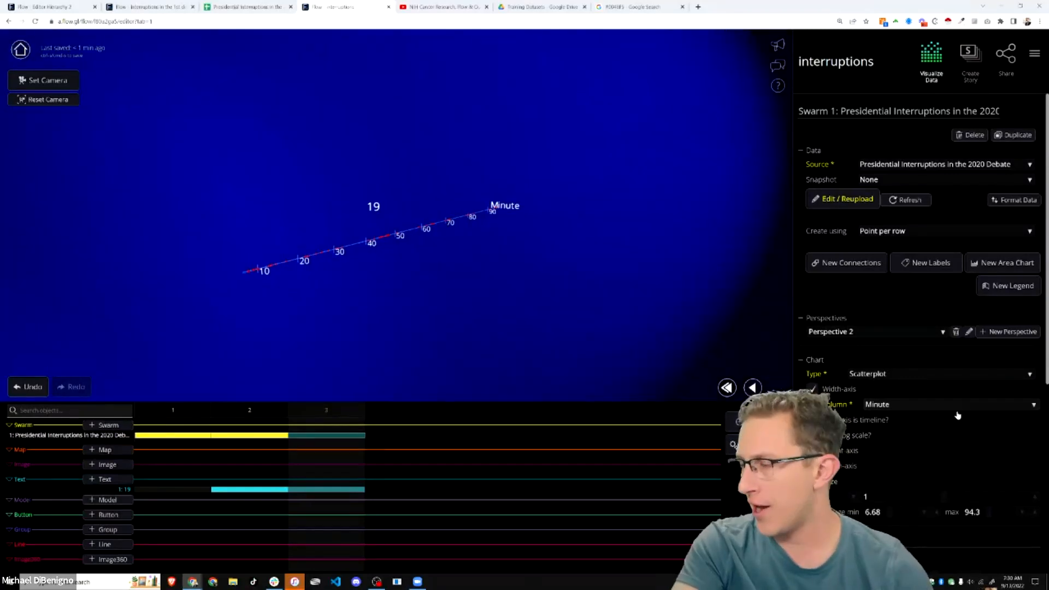
{"action": "mouse_move", "coordinate": [600, 371]}
{"action": "left_mouse_down"}
{"action": "mouse_move", "coordinate": [564, 346]}
{"action": "mouse_move", "coordinate": [277, 286]}
{"action": "left_mouse_up"}
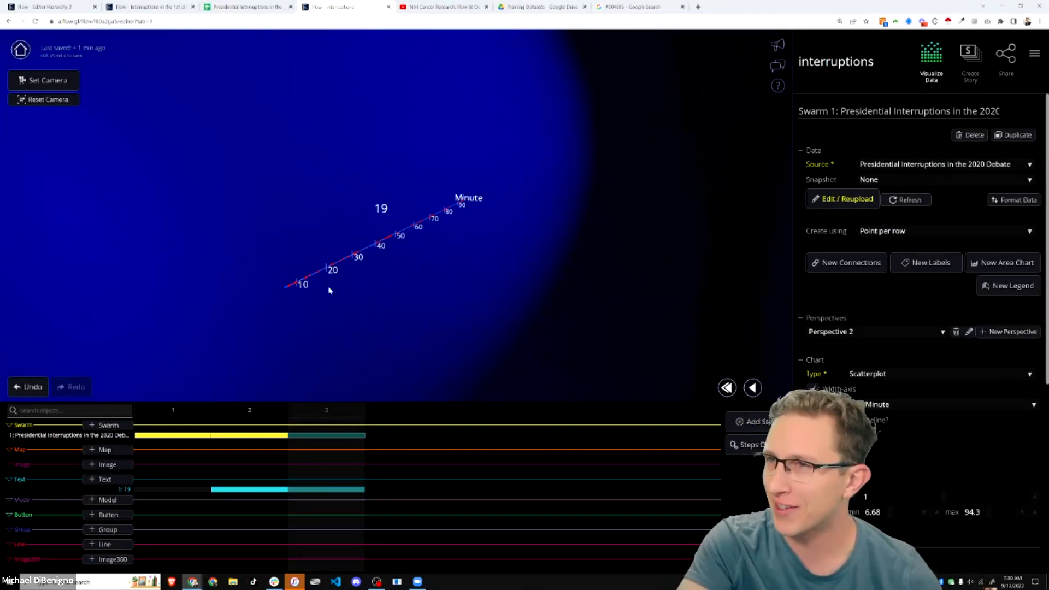
- Hide the '19' text label from the scene, keeping it out of step 3
{"action": "left_click", "coordinate": [380, 209]}
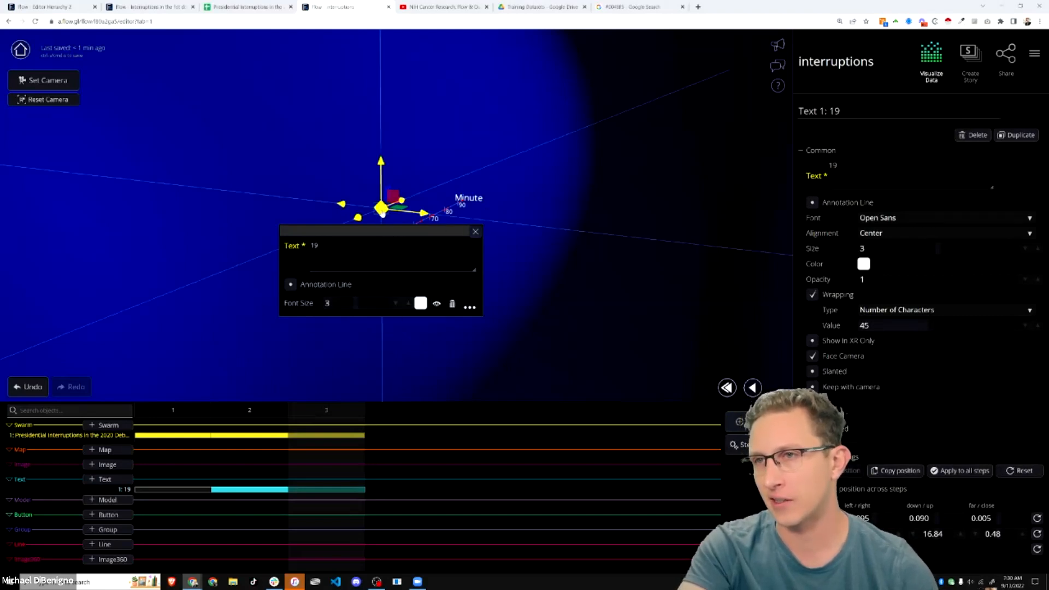
{"action": "left_click", "coordinate": [437, 306]}
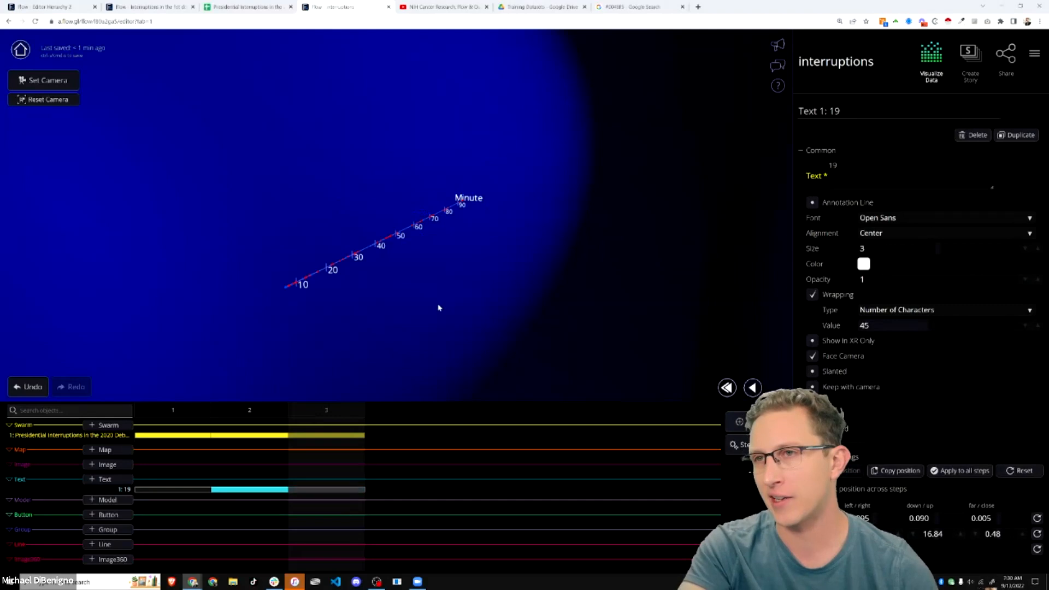
{"action": "left_click", "coordinate": [293, 491]}
{"action": "left_click", "coordinate": [313, 492]}
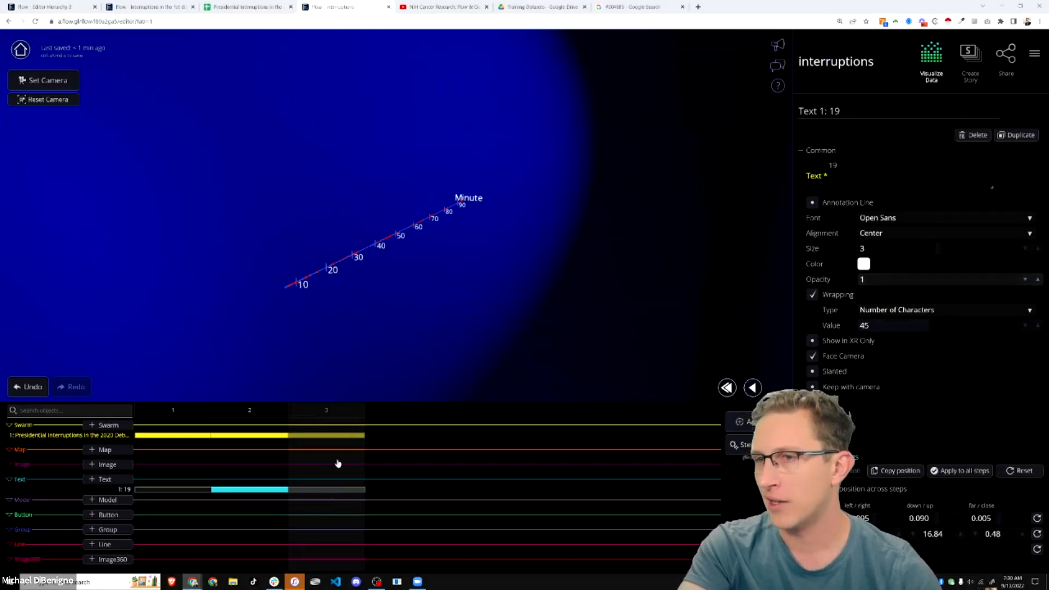
- Put Who on the scatterplot's depth axis, separating Biden and Trump rows
{"action": "left_click", "coordinate": [330, 435]}
{"action": "scroll", "coordinate": [905, 314], "scroll_direction": "down", "scroll_amount": 2}
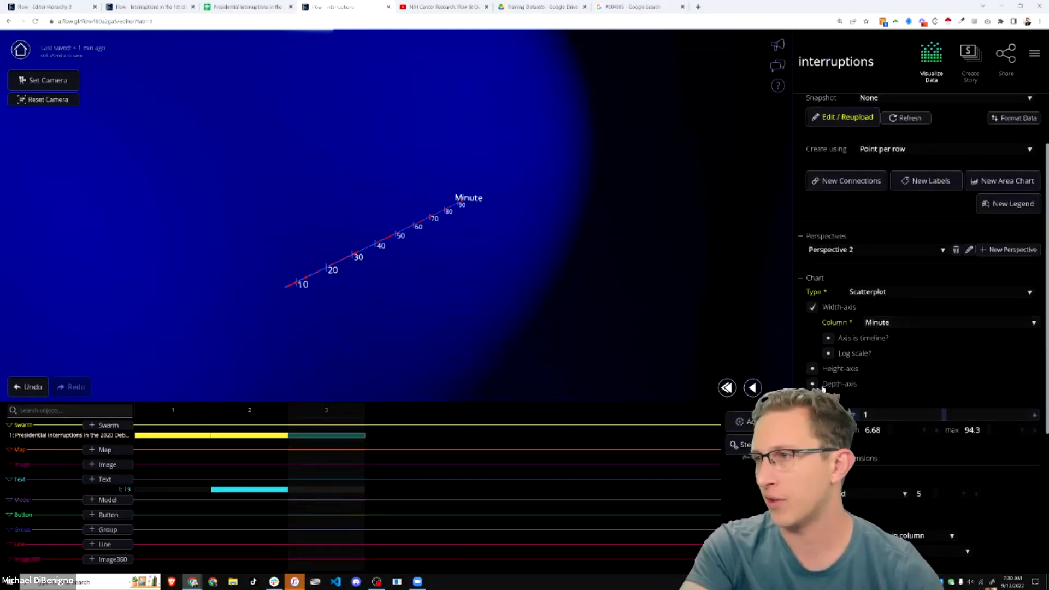
{"action": "left_click", "coordinate": [890, 405]}
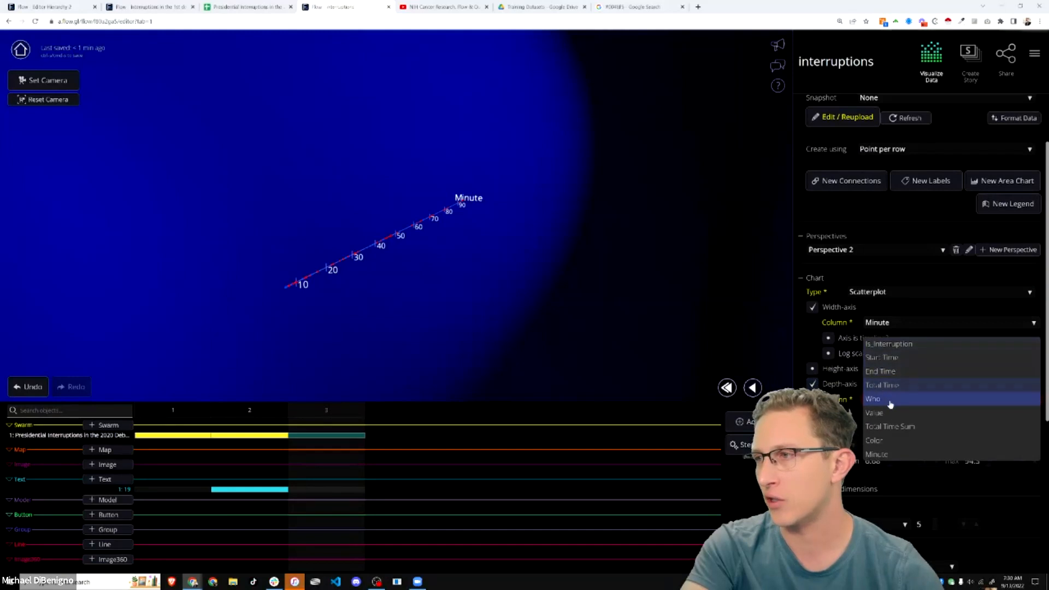
{"action": "left_click", "coordinate": [893, 401]}
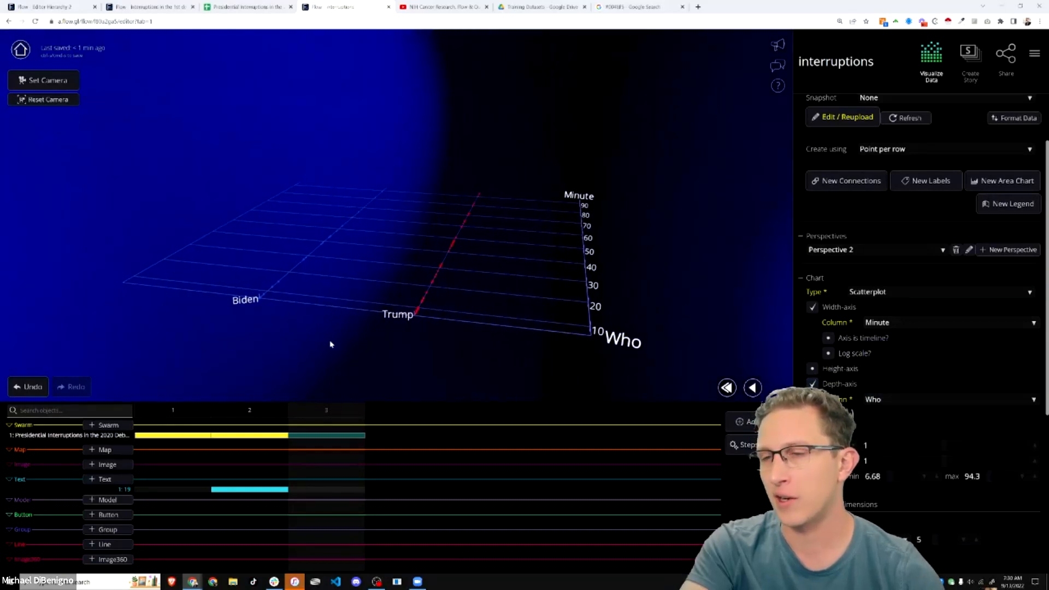
{"action": "left_click_drag", "start_coordinate": [463, 345], "coordinate": [552, 355]}
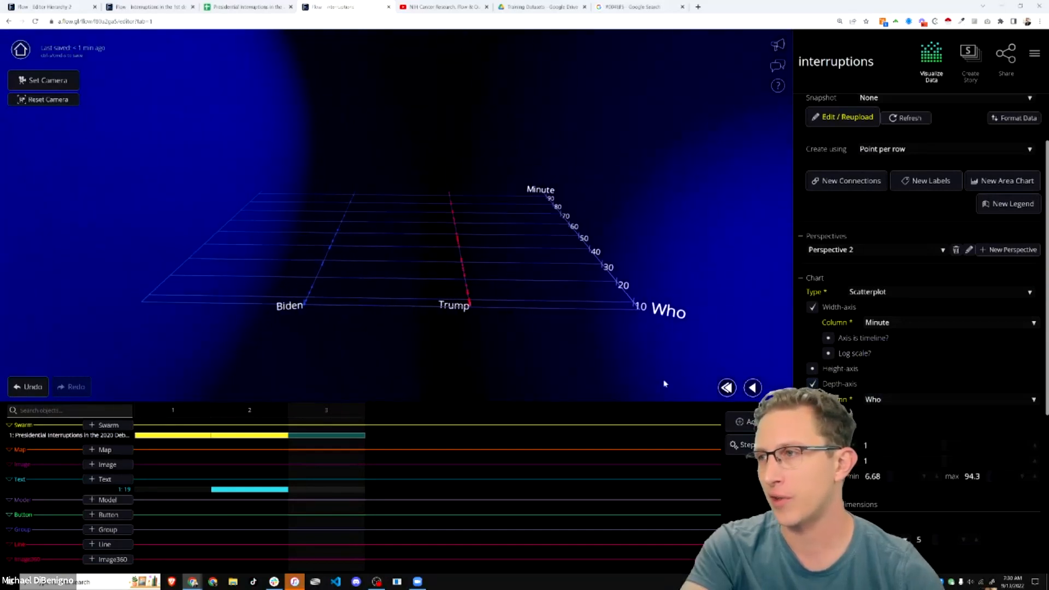
- Keep chart width 1, narrow chart depth to 0.2, and duplicate the step
{"action": "left_click", "coordinate": [886, 445]}
{"action": "type", "text": "0.1"}
{"action": "key", "text": "Return"}
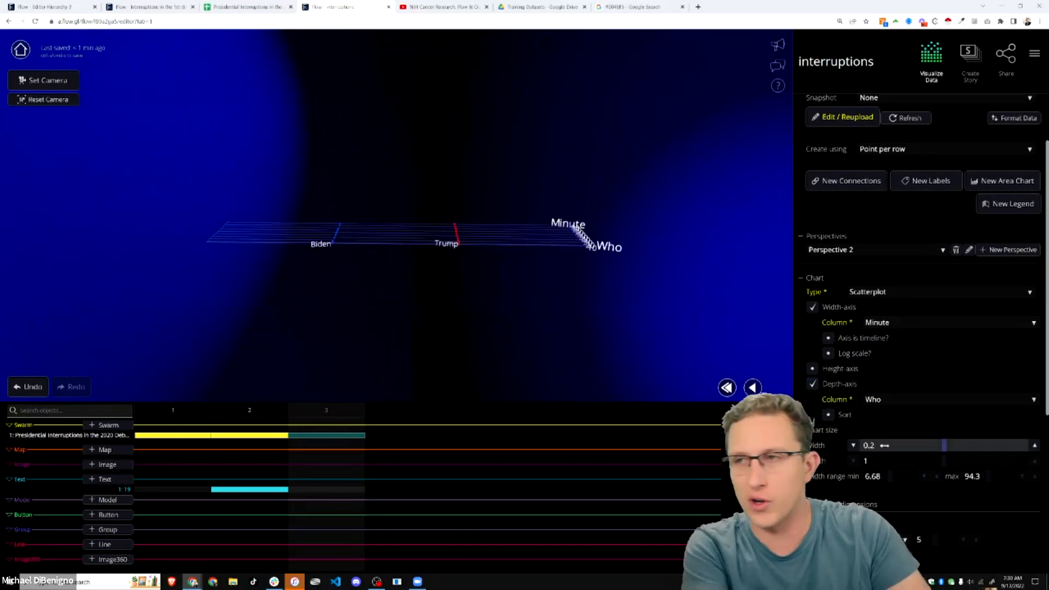
{"action": "left_click", "coordinate": [887, 444]}
{"action": "type", "text": "1"}
{"action": "left_click", "coordinate": [883, 459]}
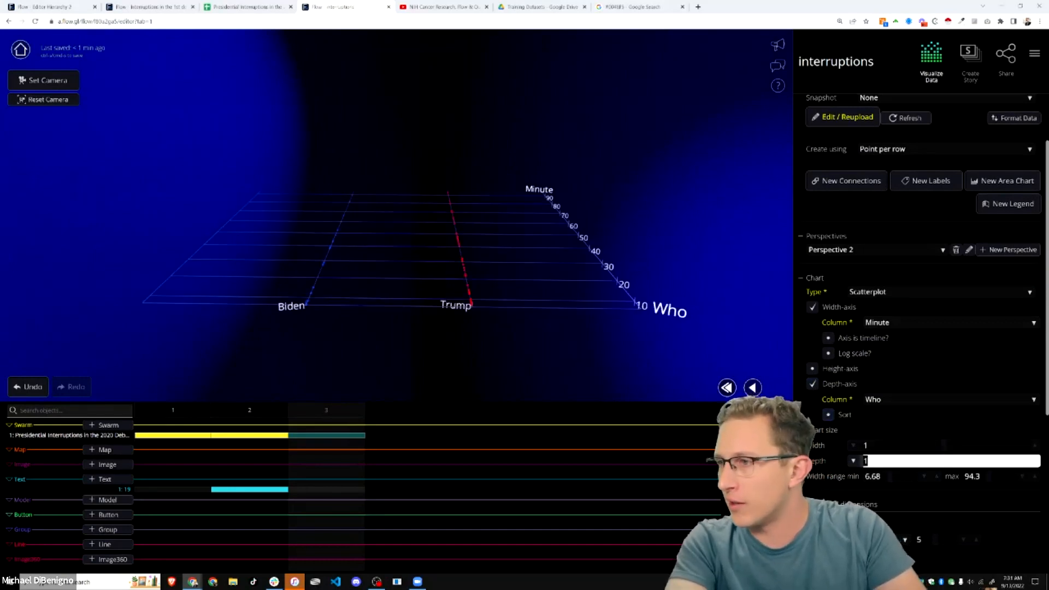
{"action": "type", "text": "0.2"}
{"action": "key", "text": "Return"}
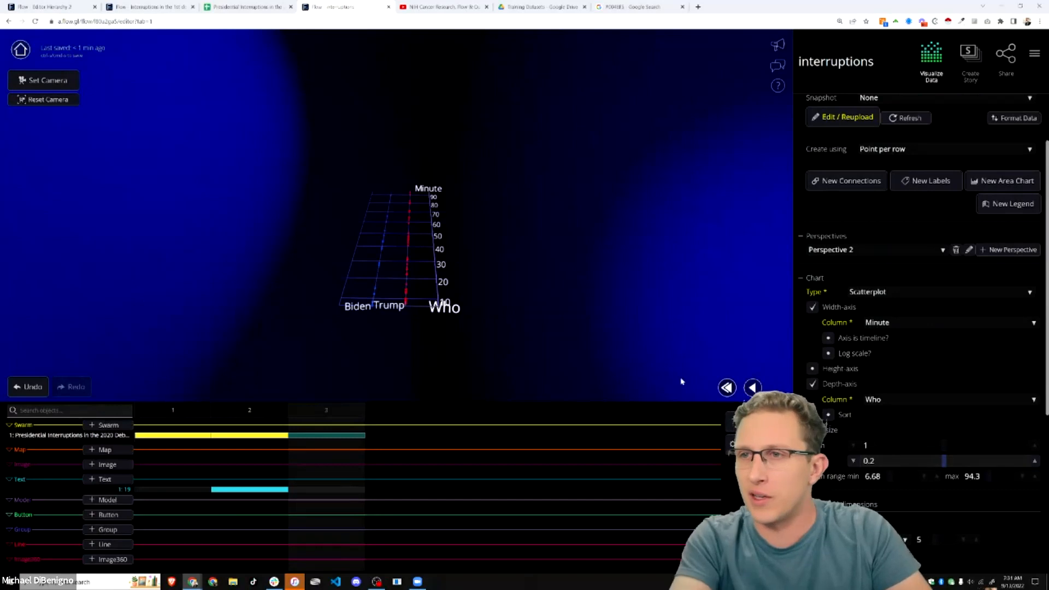
{"action": "left_click_drag", "start_coordinate": [540, 355], "coordinate": [511, 352]}
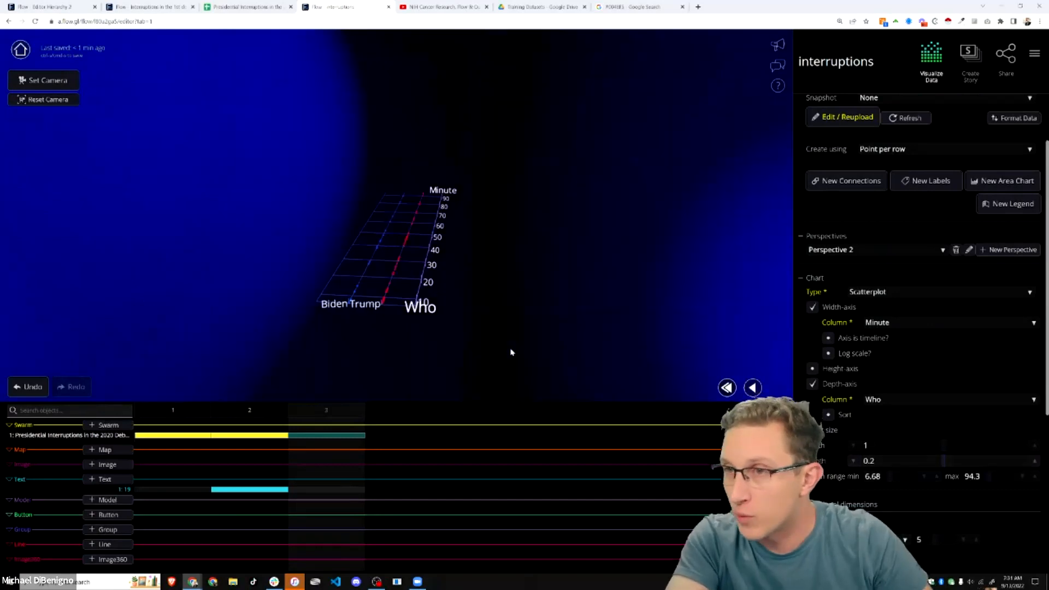
{"action": "left_click", "coordinate": [881, 445]}
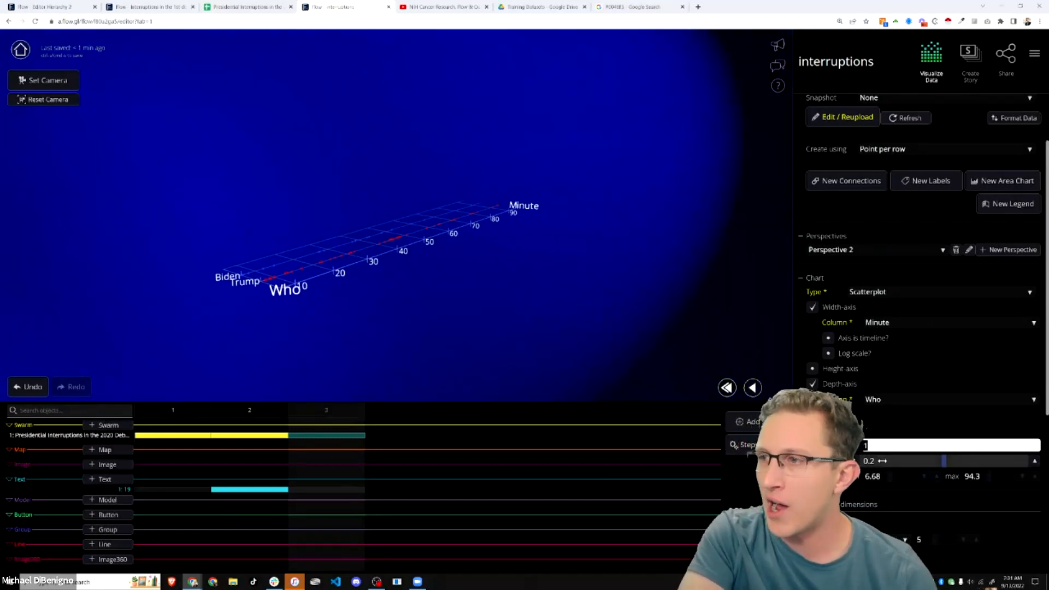
{"action": "left_click_drag", "start_coordinate": [404, 321], "coordinate": [316, 309]}
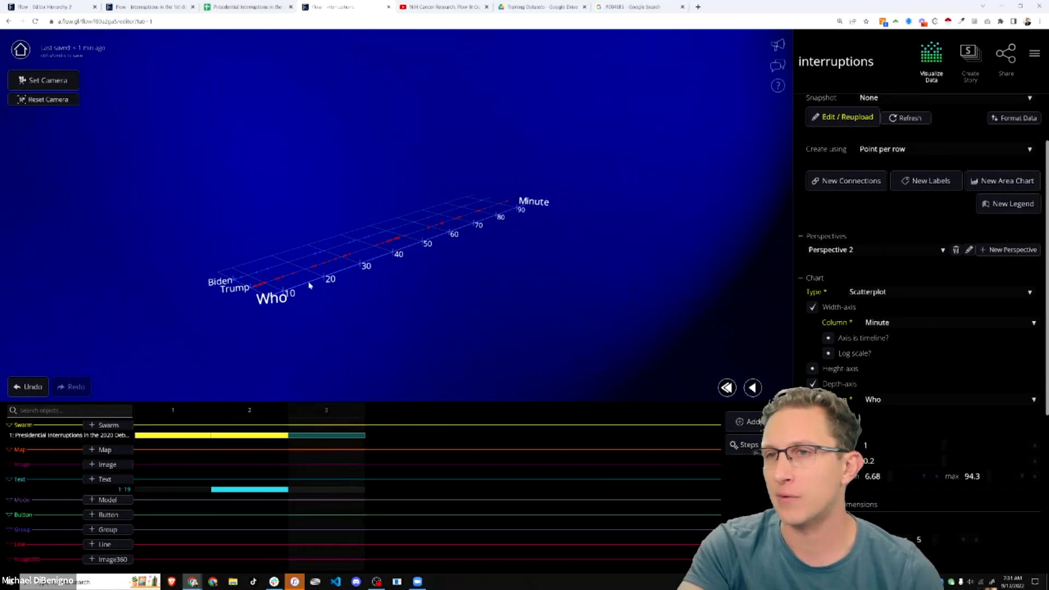
{"action": "left_click_drag", "start_coordinate": [216, 293], "coordinate": [259, 295]}
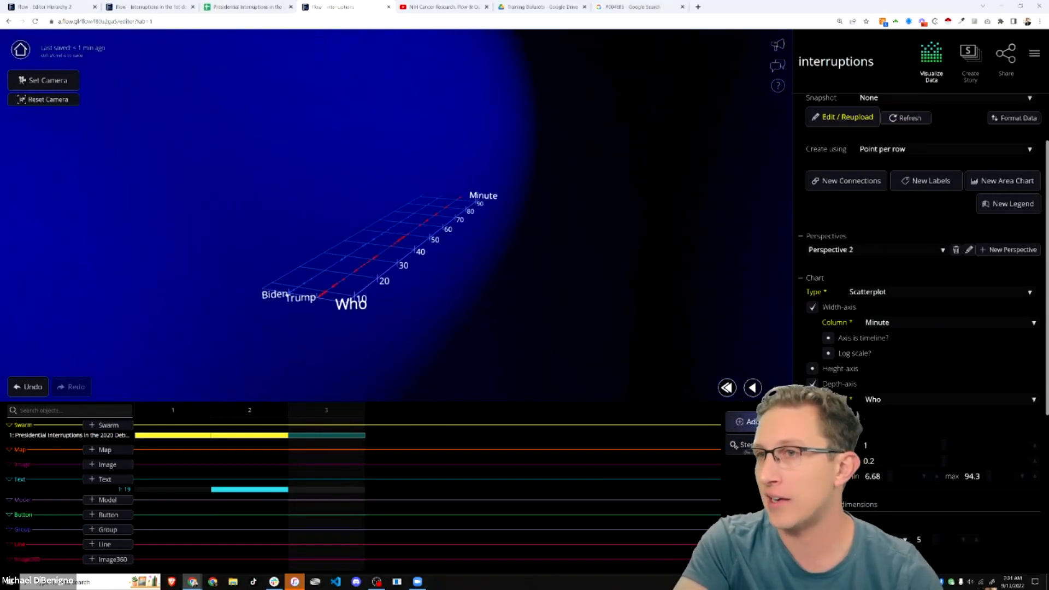
{"action": "left_click", "coordinate": [571, 322]}
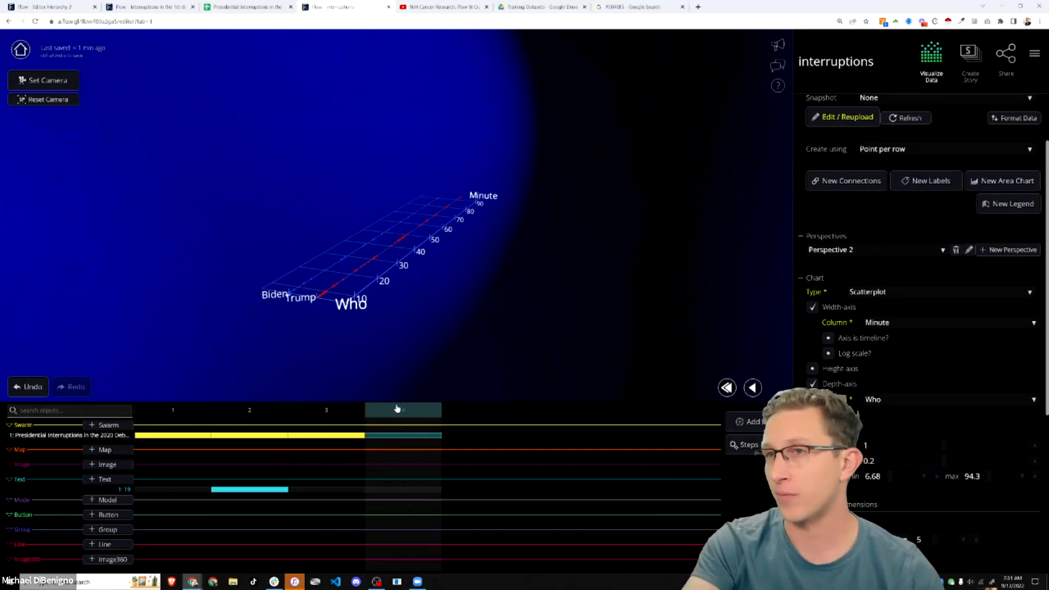
- Enable the height axis and assign it the Total Time column
{"action": "left_click", "coordinate": [813, 370]}
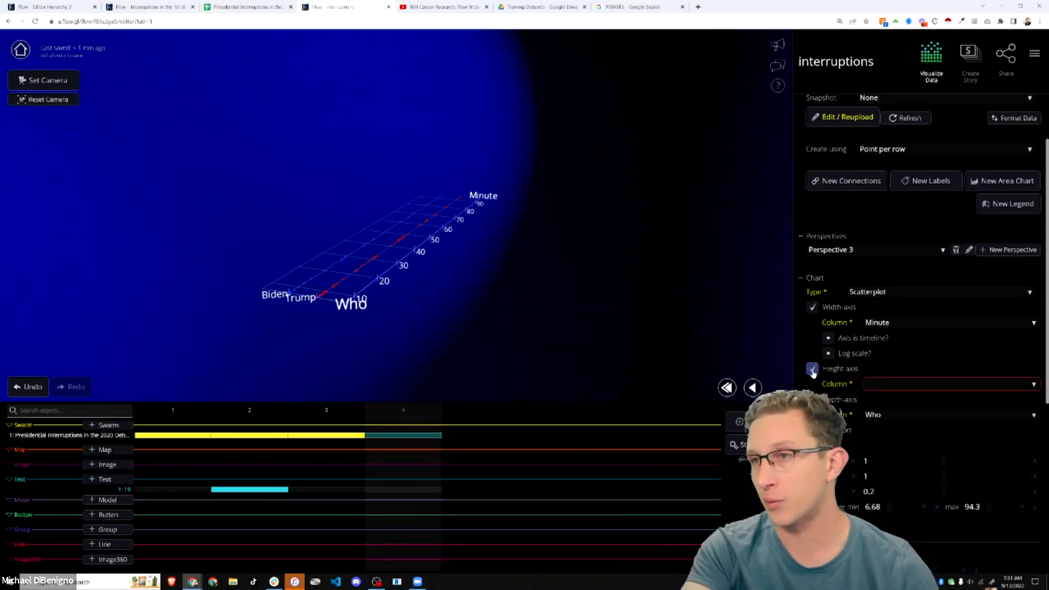
{"action": "left_click_drag", "start_coordinate": [613, 334], "coordinate": [536, 310]}
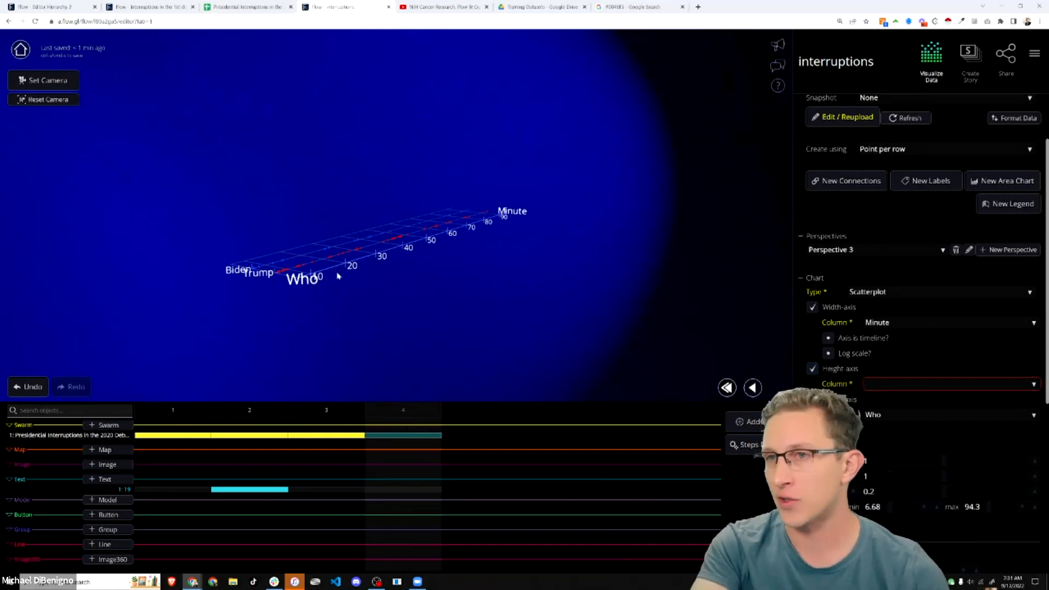
{"action": "left_click", "coordinate": [899, 384]}
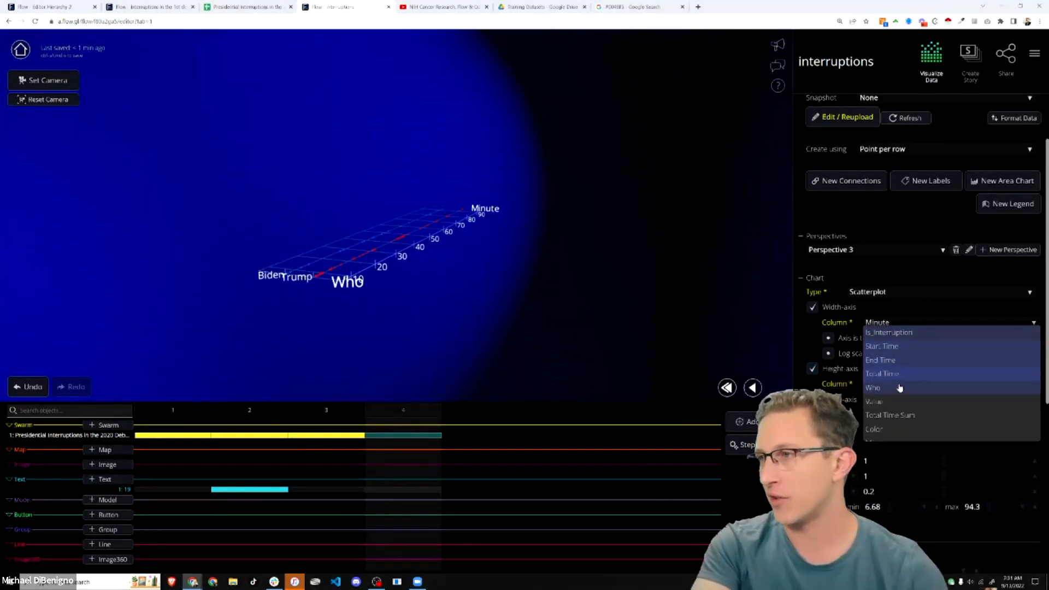
{"action": "left_click", "coordinate": [894, 440]}
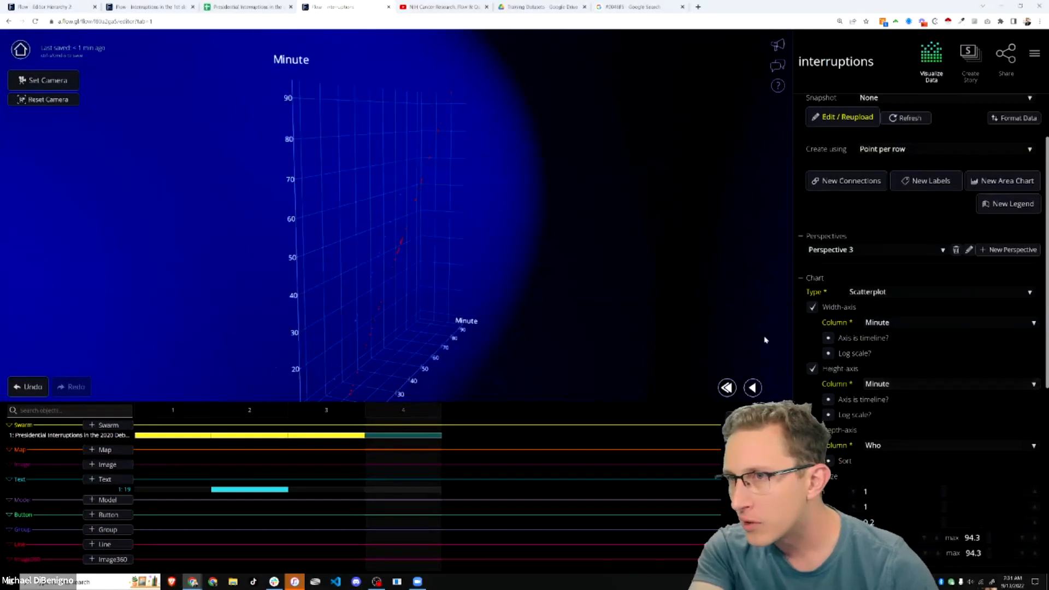
{"action": "left_click", "coordinate": [917, 387]}
{"action": "left_click", "coordinate": [905, 373]}
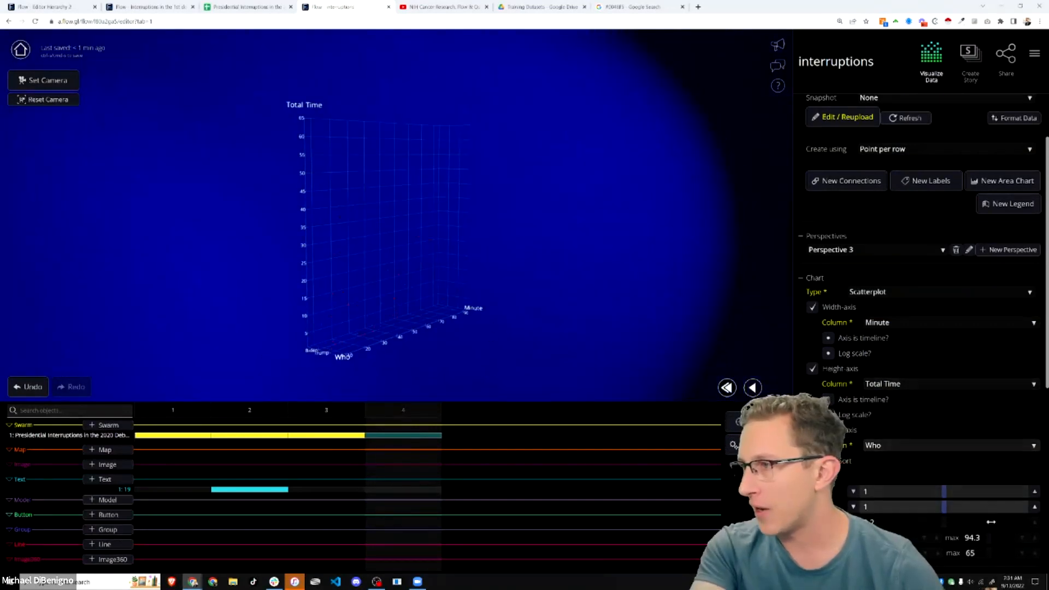
- Set the height range to min 0 and max 100, viewing with Who facing forward
{"action": "scroll", "coordinate": [917, 464], "scroll_direction": "down", "scroll_amount": 2}
{"action": "left_click", "coordinate": [870, 430]}
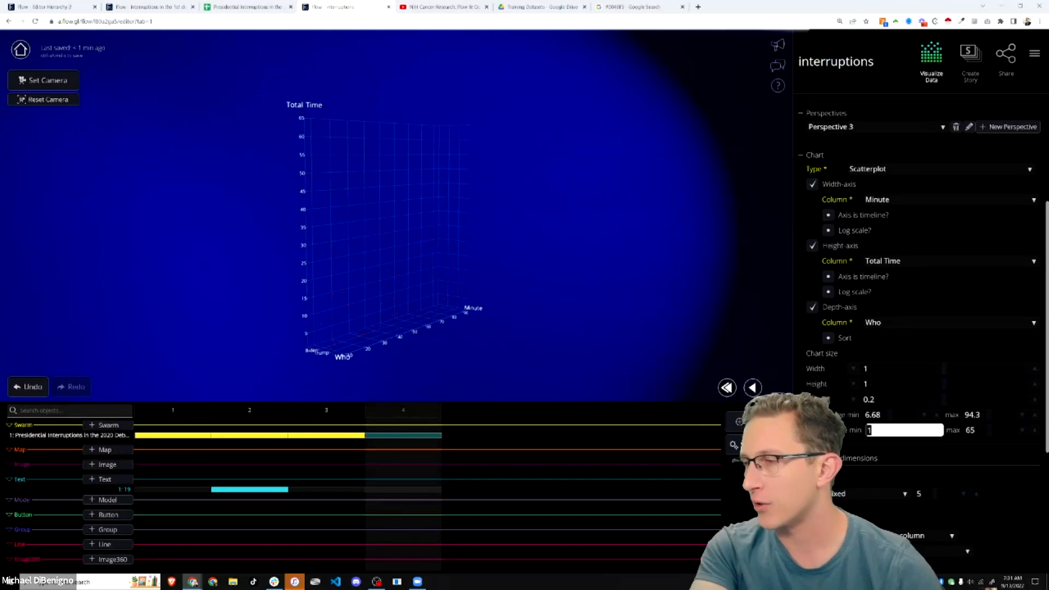
{"action": "type", "text": "0"}
{"action": "left_click", "coordinate": [982, 434]}
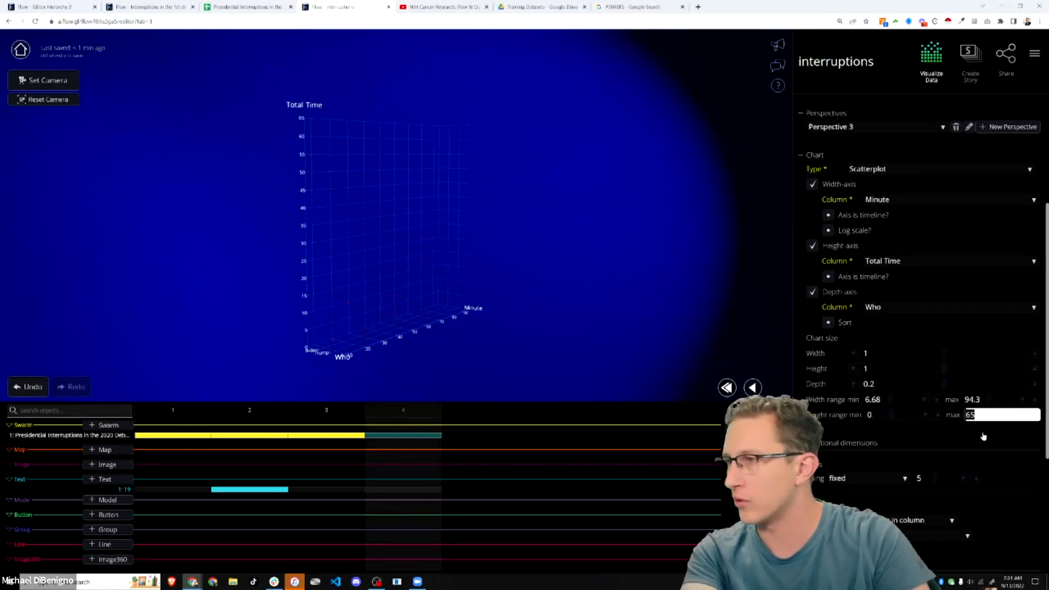
{"action": "type", "text": "100"}
{"action": "key", "text": "Return"}
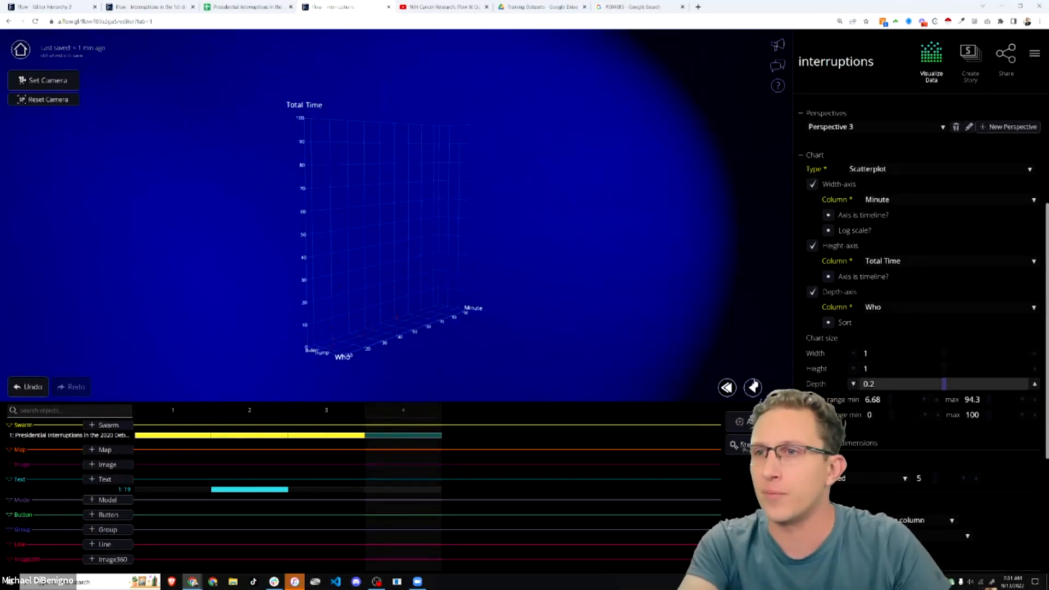
{"action": "scroll", "coordinate": [452, 342], "scroll_direction": "up", "scroll_amount": 3}
{"action": "left_click_drag", "start_coordinate": [452, 341], "coordinate": [337, 297]}
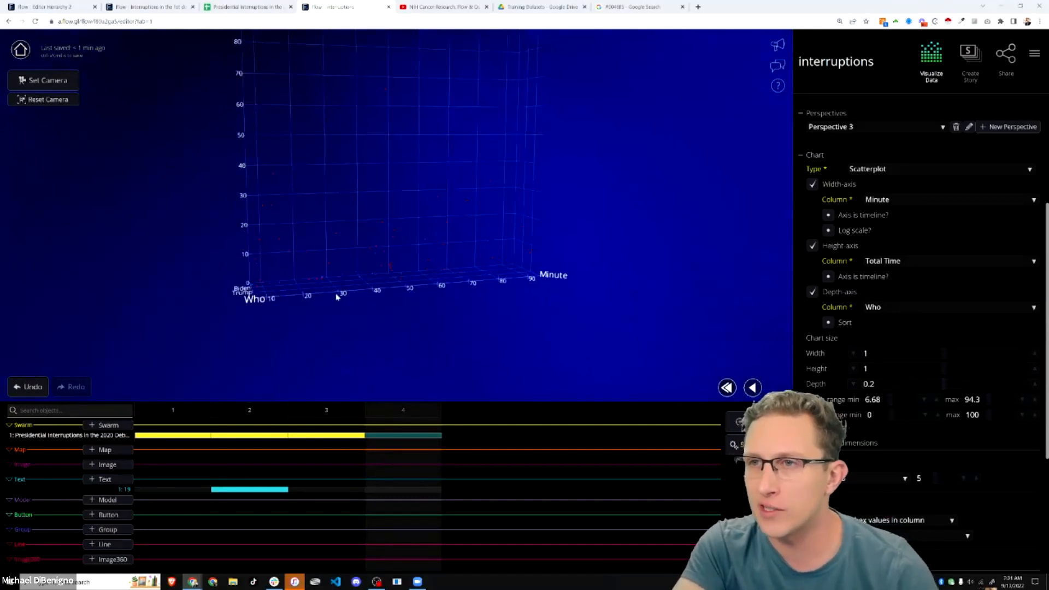
{"action": "left_click_drag", "start_coordinate": [263, 281], "coordinate": [377, 296]}
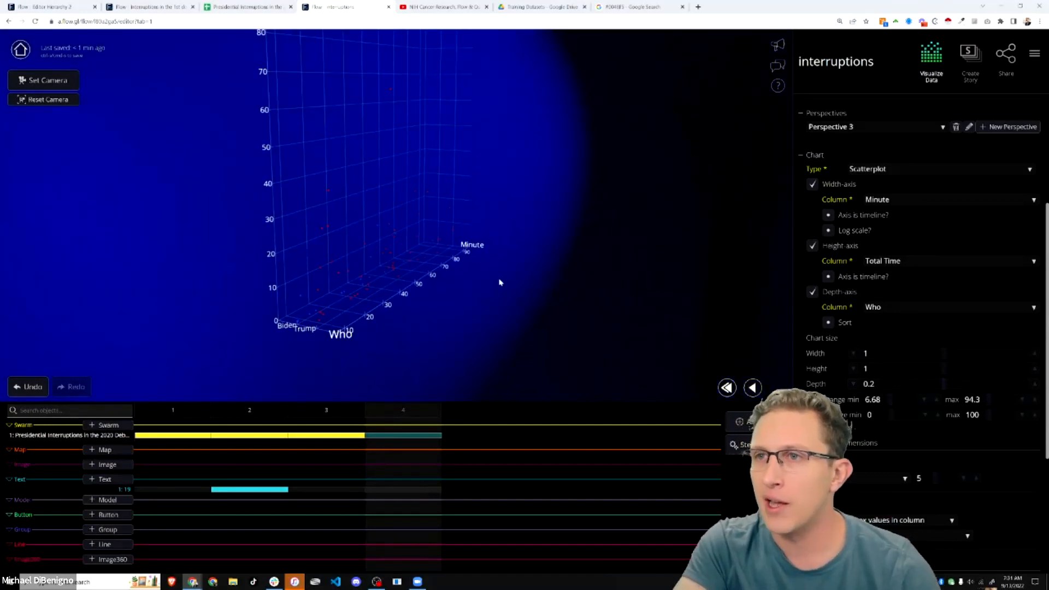
{"action": "left_click_drag", "start_coordinate": [499, 283], "coordinate": [562, 286]}
{"action": "left_click_drag", "start_coordinate": [453, 363], "coordinate": [378, 336]}
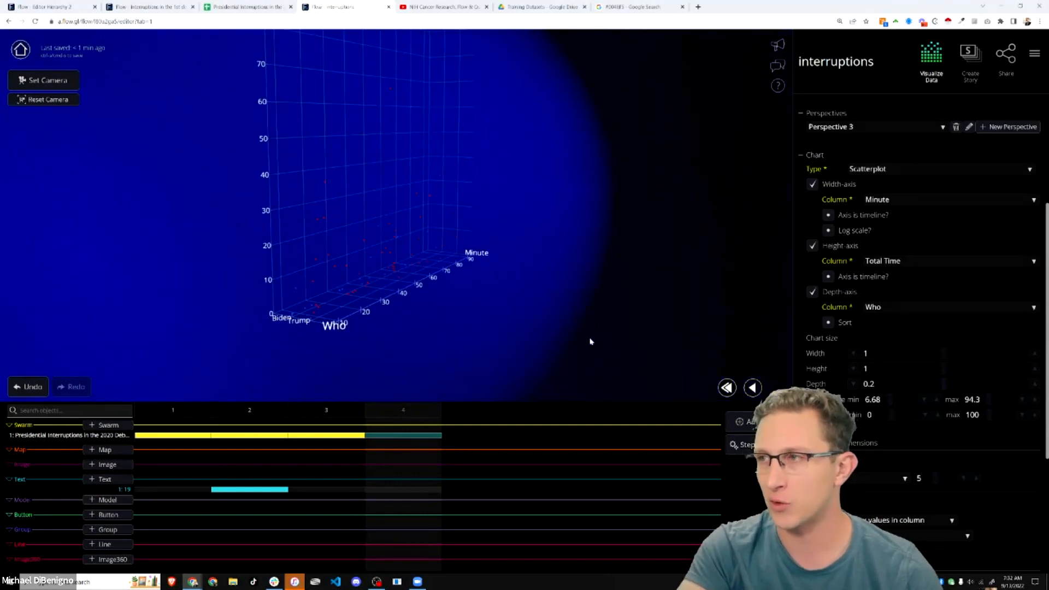
{"action": "left_click_drag", "start_coordinate": [520, 330], "coordinate": [415, 295]}
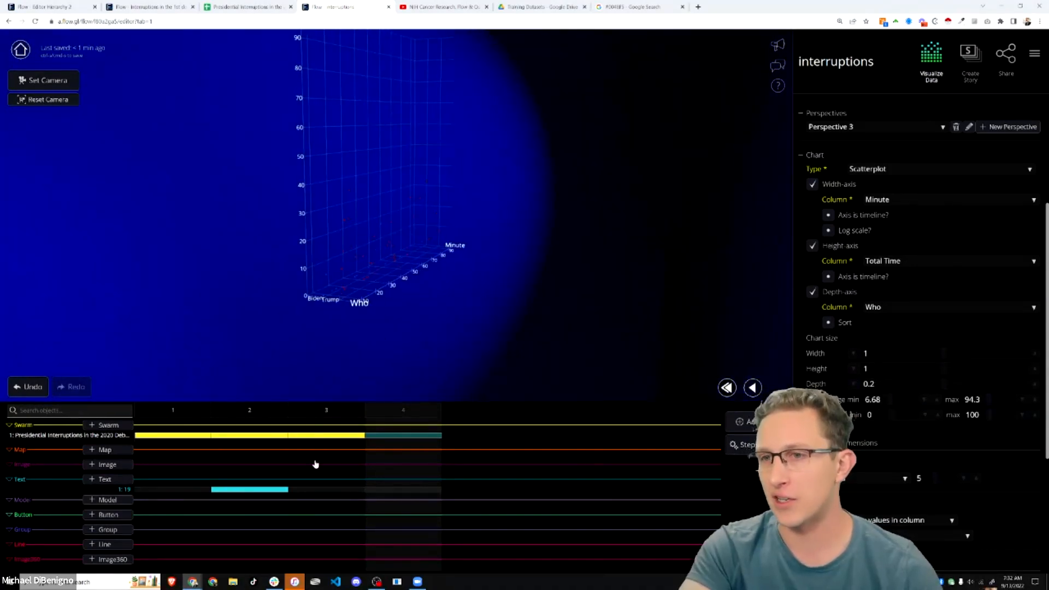
{"action": "scroll", "coordinate": [971, 375], "scroll_direction": "up", "scroll_amount": 4}
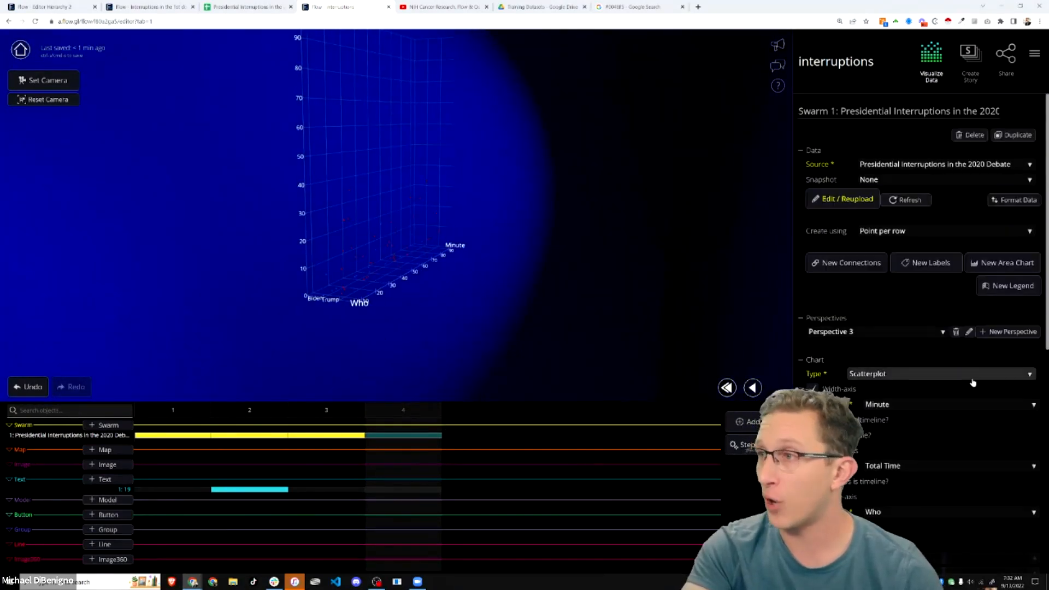
- Add a Connections object, initially linking the scatterplot dots in row order
{"action": "left_click", "coordinate": [847, 267]}
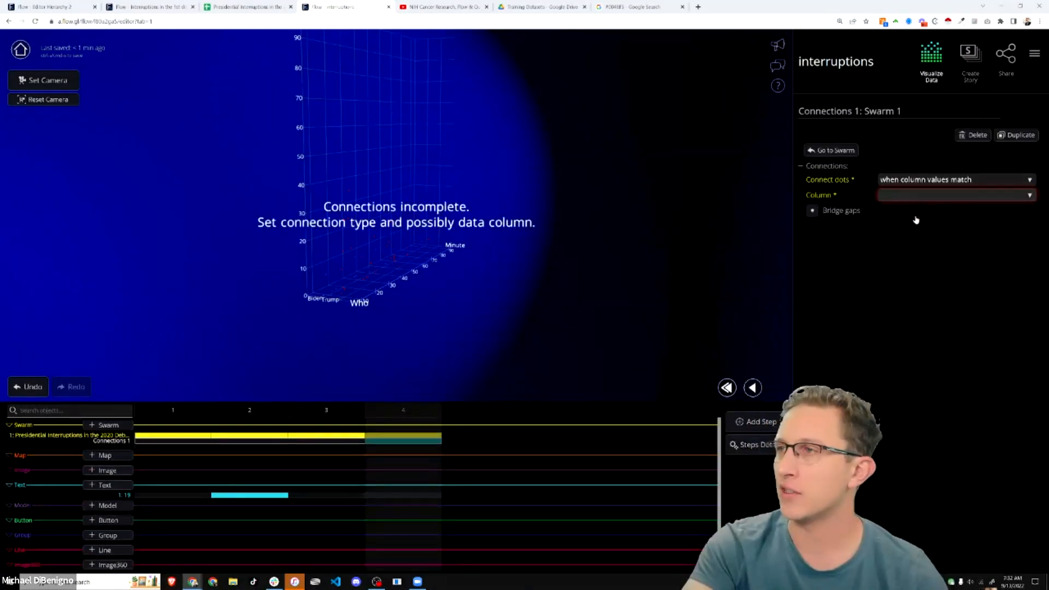
{"action": "left_click_drag", "start_coordinate": [452, 314], "coordinate": [316, 253]}
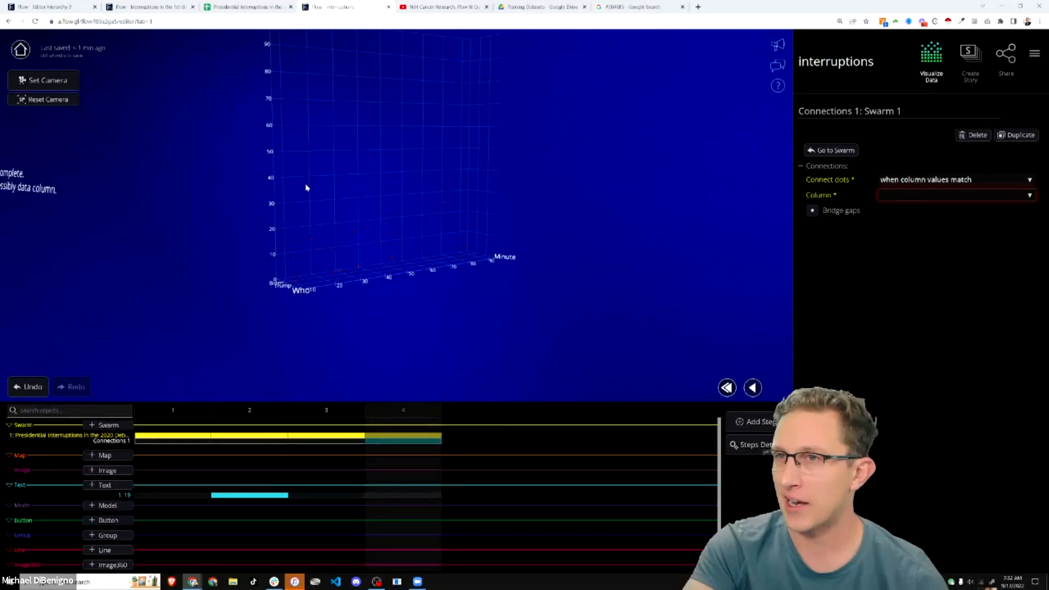
{"action": "left_click", "coordinate": [909, 184]}
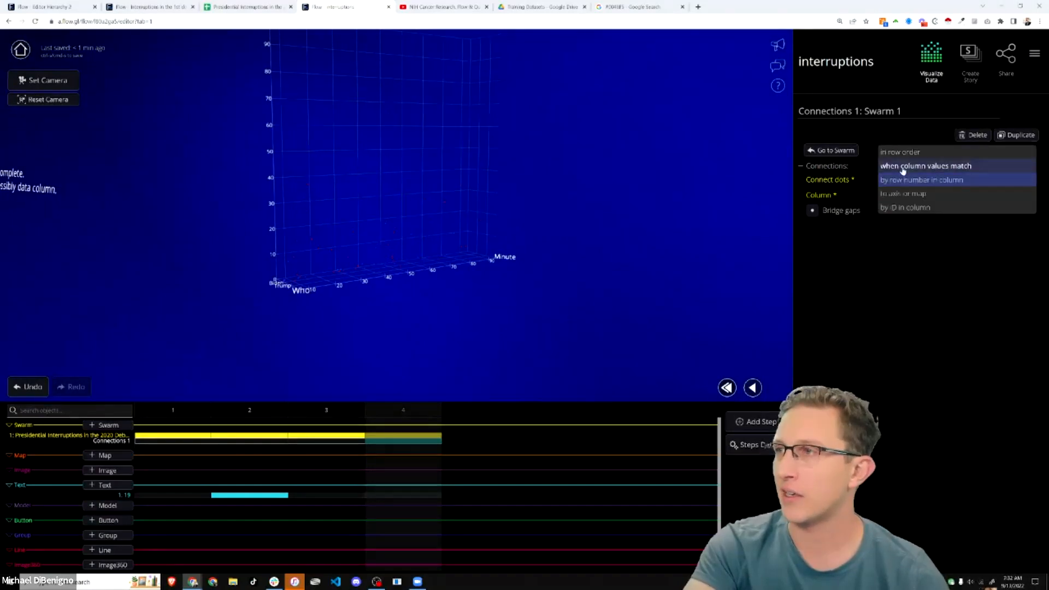
{"action": "left_click", "coordinate": [876, 166]}
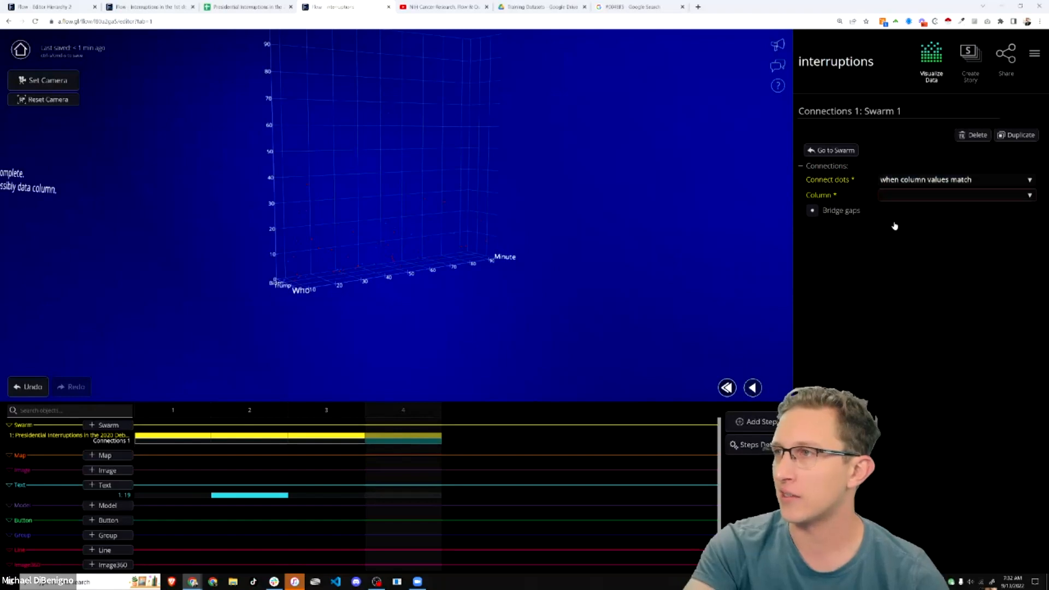
{"action": "left_click", "coordinate": [906, 183]}
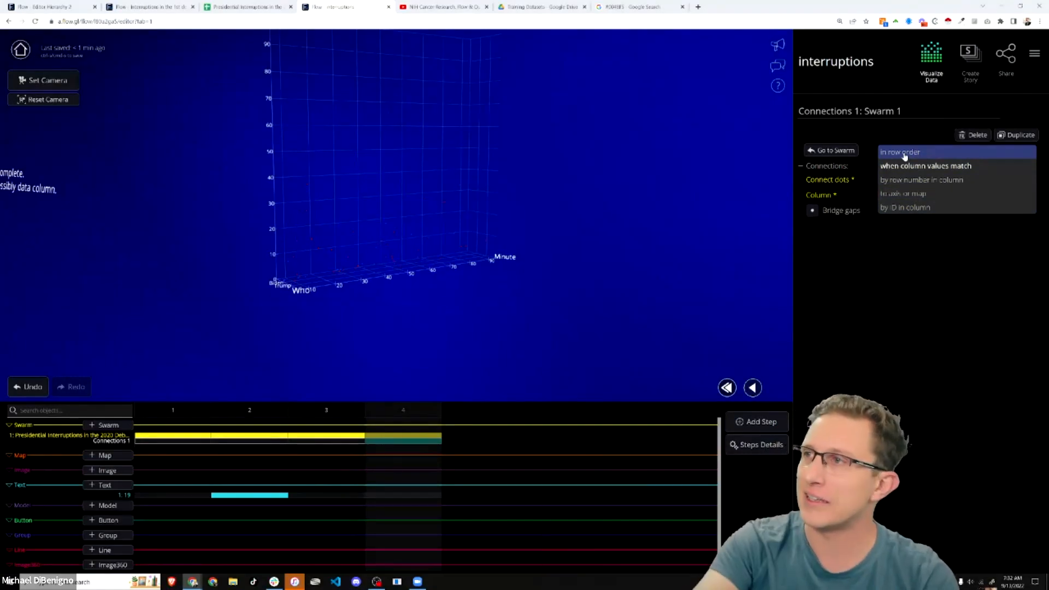
{"action": "left_click", "coordinate": [904, 153]}
{"action": "left_click_drag", "start_coordinate": [275, 314], "coordinate": [503, 333]}
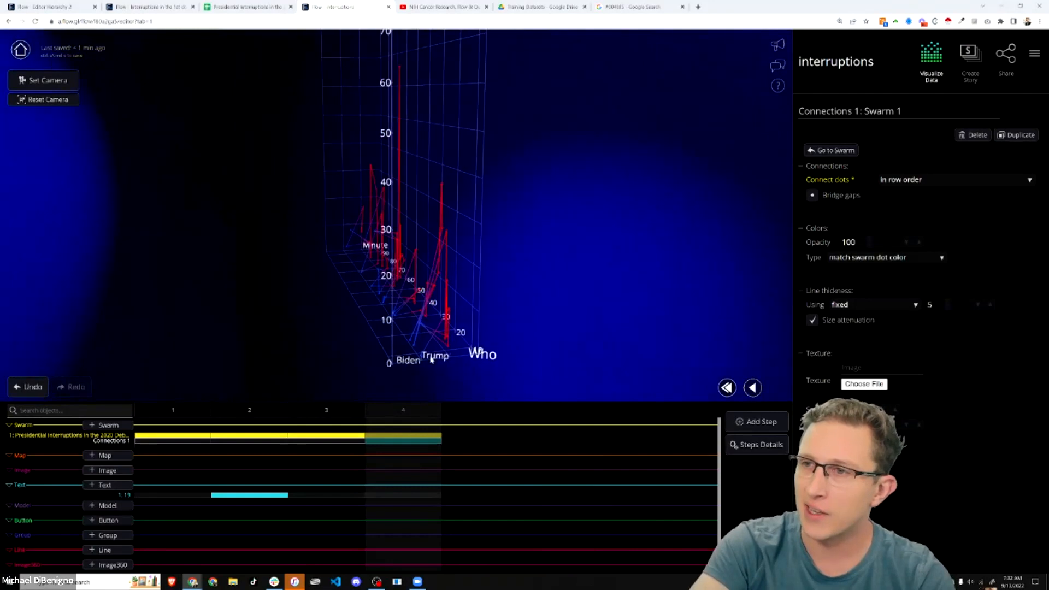
{"action": "left_click_drag", "start_coordinate": [425, 331], "coordinate": [360, 270]}
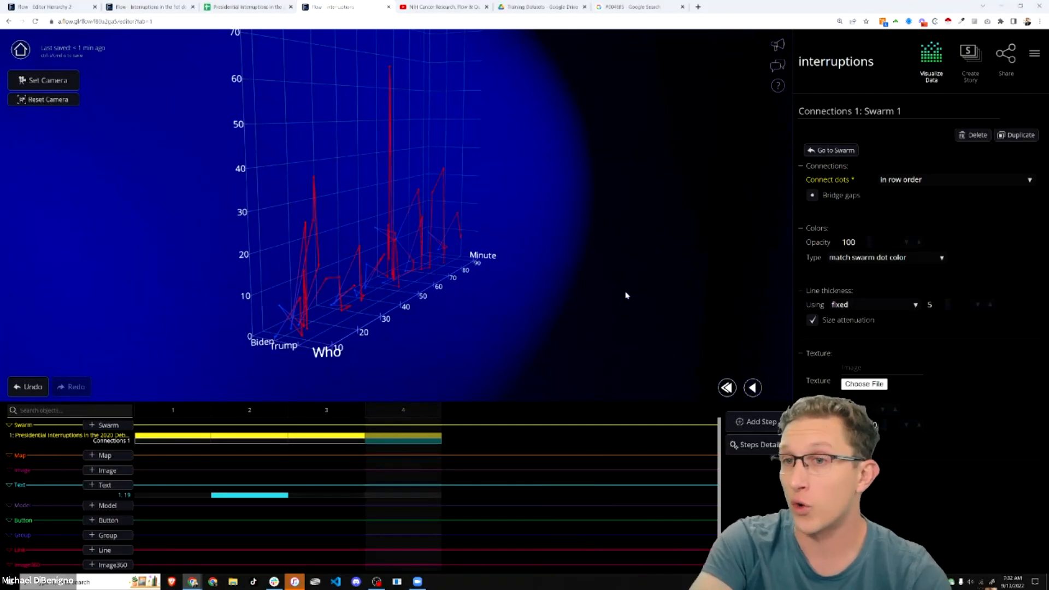
- Connect dots when their Who column values match, giving blue and red speaker lines
{"action": "left_click", "coordinate": [921, 181]}
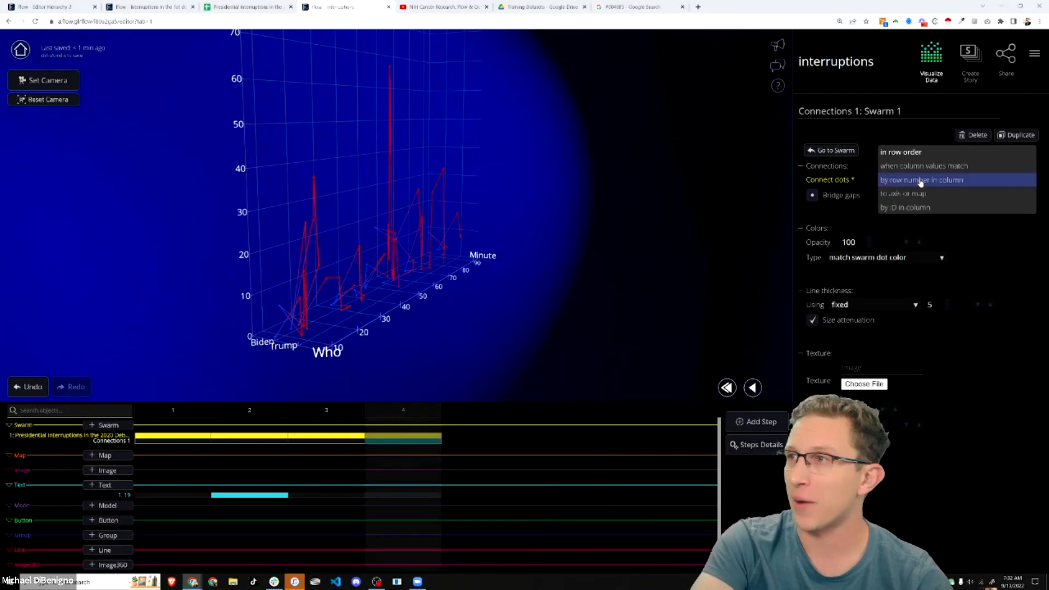
{"action": "left_click", "coordinate": [915, 167]}
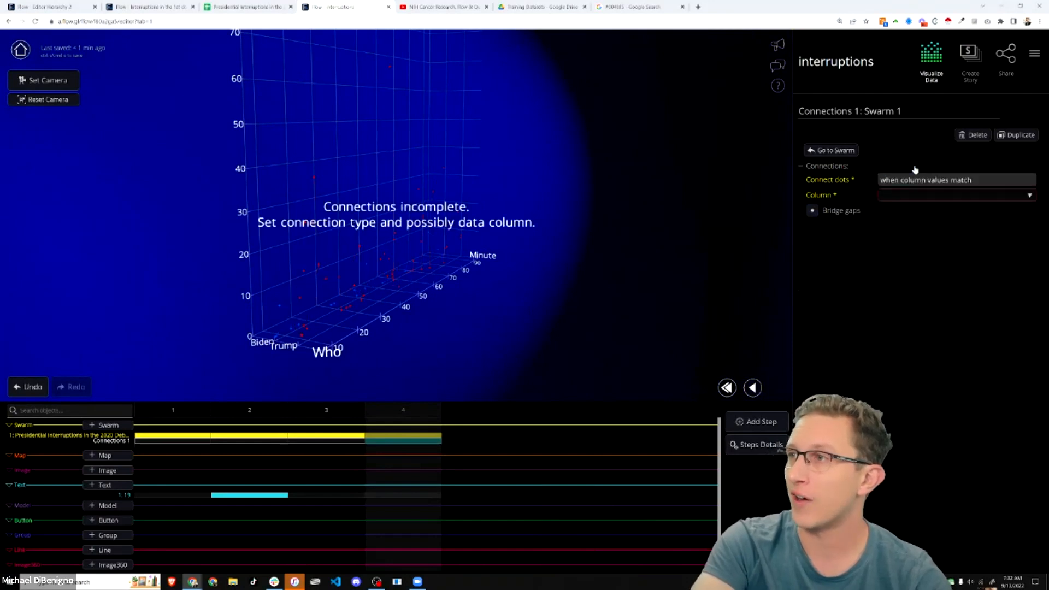
{"action": "left_click", "coordinate": [905, 196]}
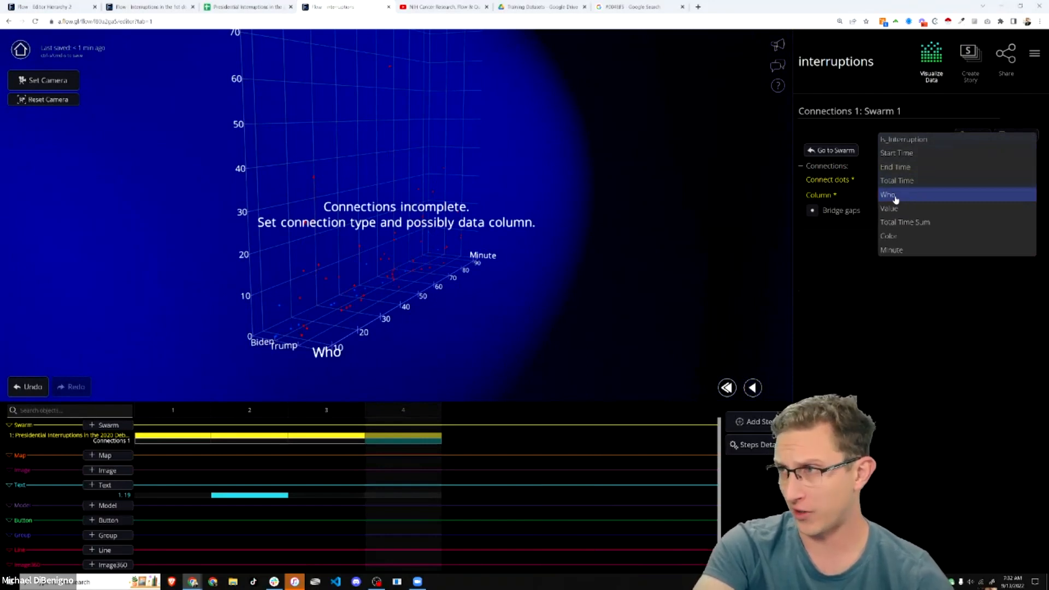
{"action": "left_click", "coordinate": [895, 198]}
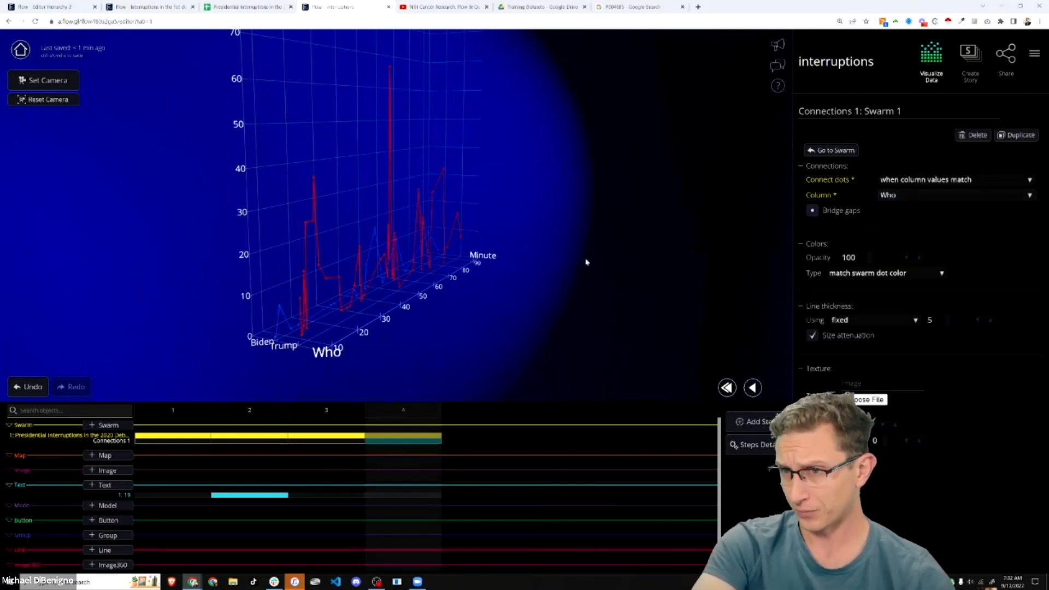
{"action": "left_click_drag", "start_coordinate": [614, 286], "coordinate": [203, 316]}
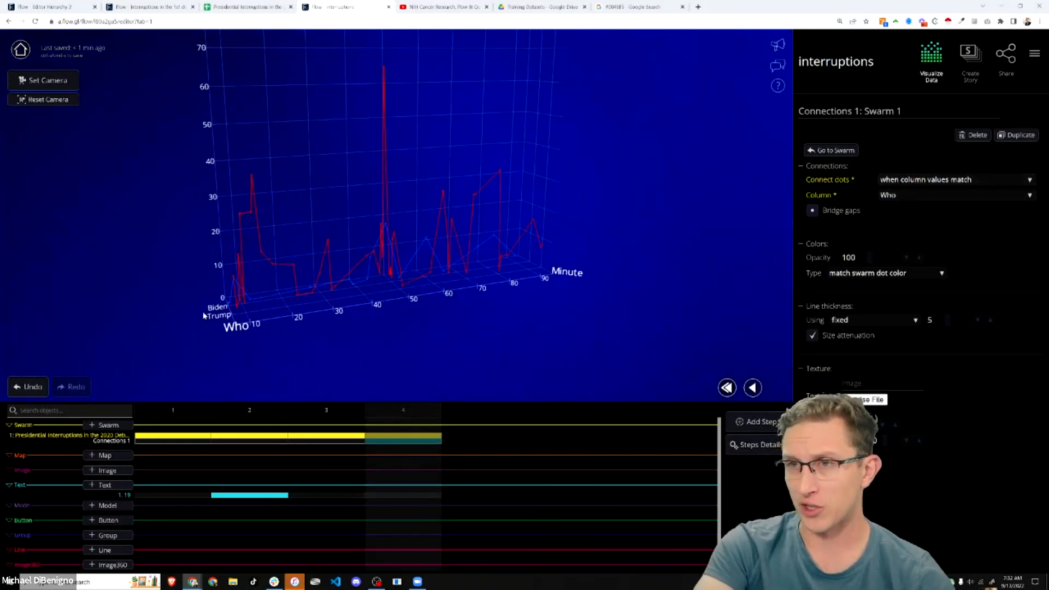
{"action": "left_click_drag", "start_coordinate": [482, 301], "coordinate": [461, 299]}
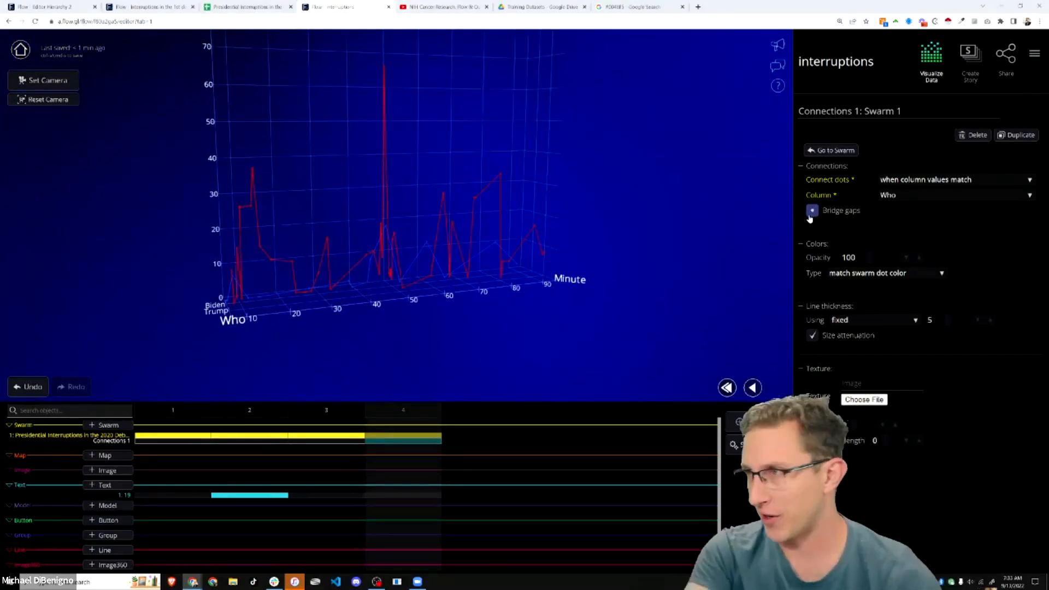
{"action": "left_click", "coordinate": [927, 181]}
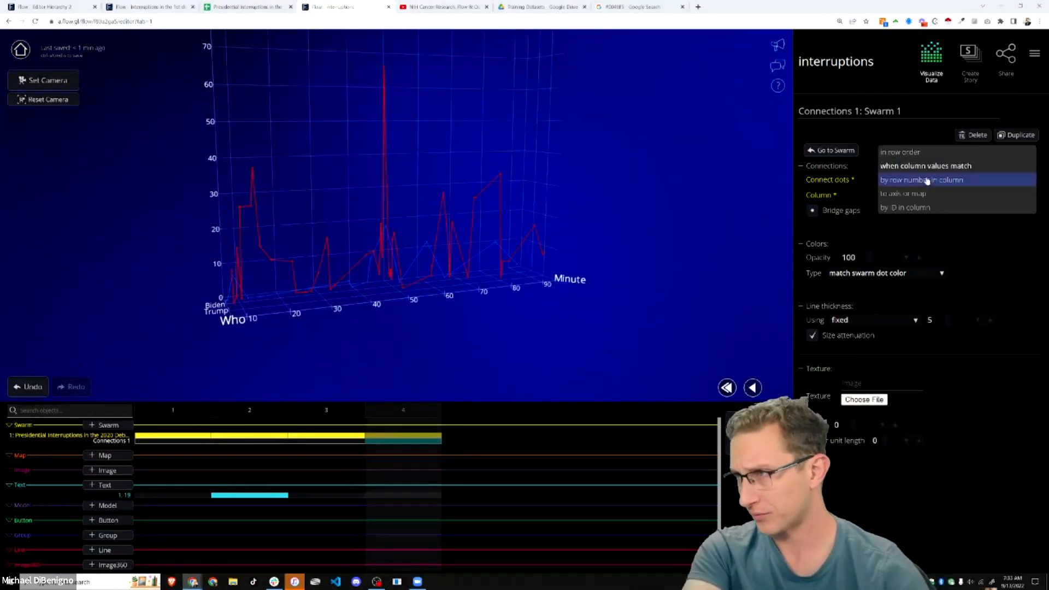
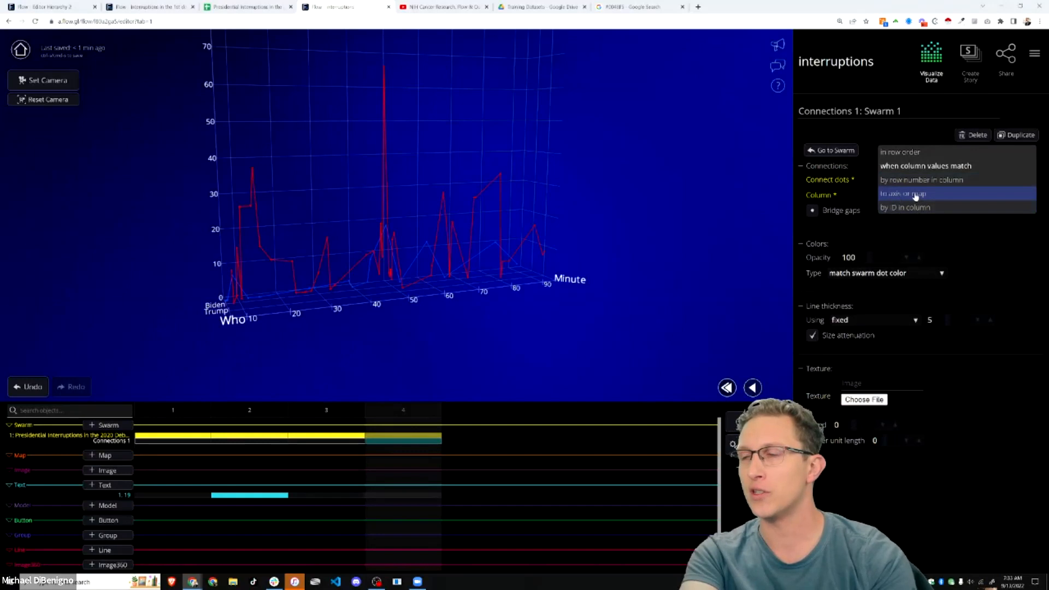
- Connect the dots down to the axis, trying an inverted drop direction before restoring the default
{"action": "left_click", "coordinate": [905, 194]}
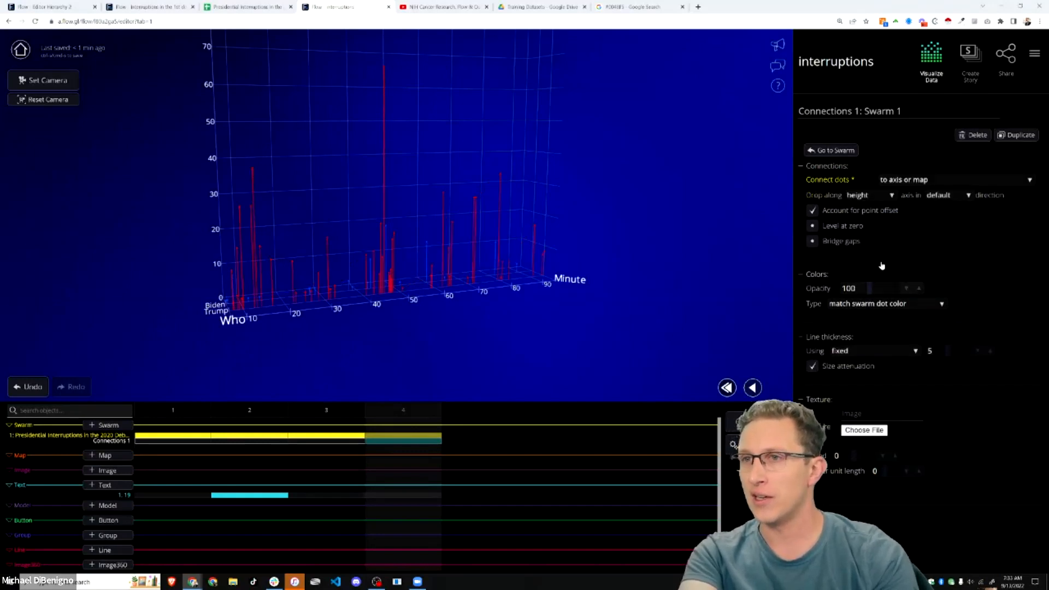
{"action": "mouse_move", "coordinate": [374, 311]}
{"action": "left_mouse_down"}
{"action": "mouse_move", "coordinate": [614, 351]}
{"action": "mouse_move", "coordinate": [367, 328]}
{"action": "left_mouse_up"}
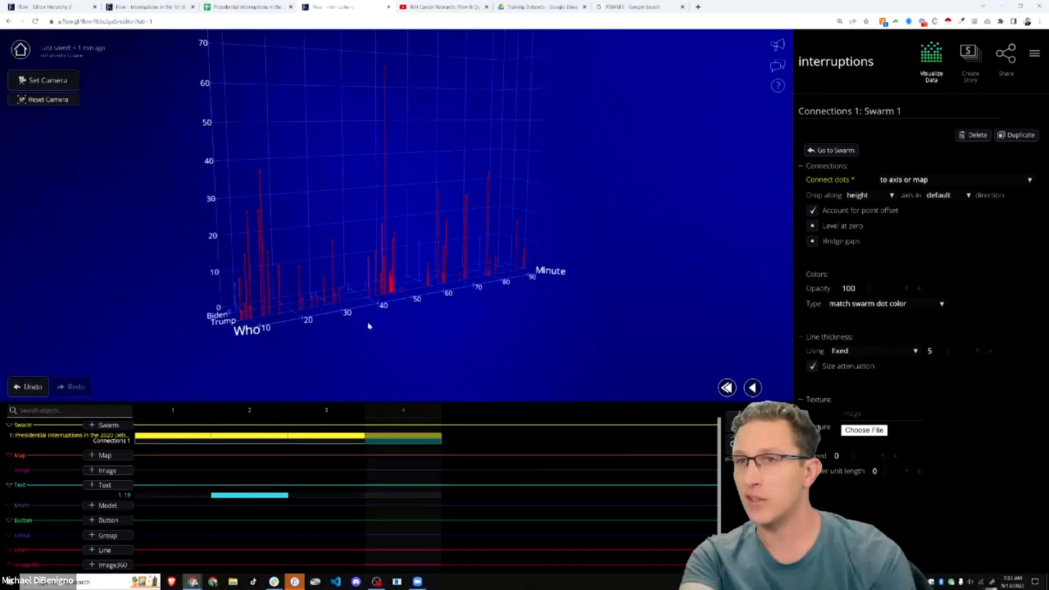
{"action": "left_click_drag", "start_coordinate": [678, 238], "coordinate": [716, 251]}
{"action": "left_click_drag", "start_coordinate": [385, 271], "coordinate": [636, 278]}
{"action": "left_click", "coordinate": [945, 195]}
{"action": "left_click", "coordinate": [943, 199]}
{"action": "left_click_drag", "start_coordinate": [508, 283], "coordinate": [471, 255]}
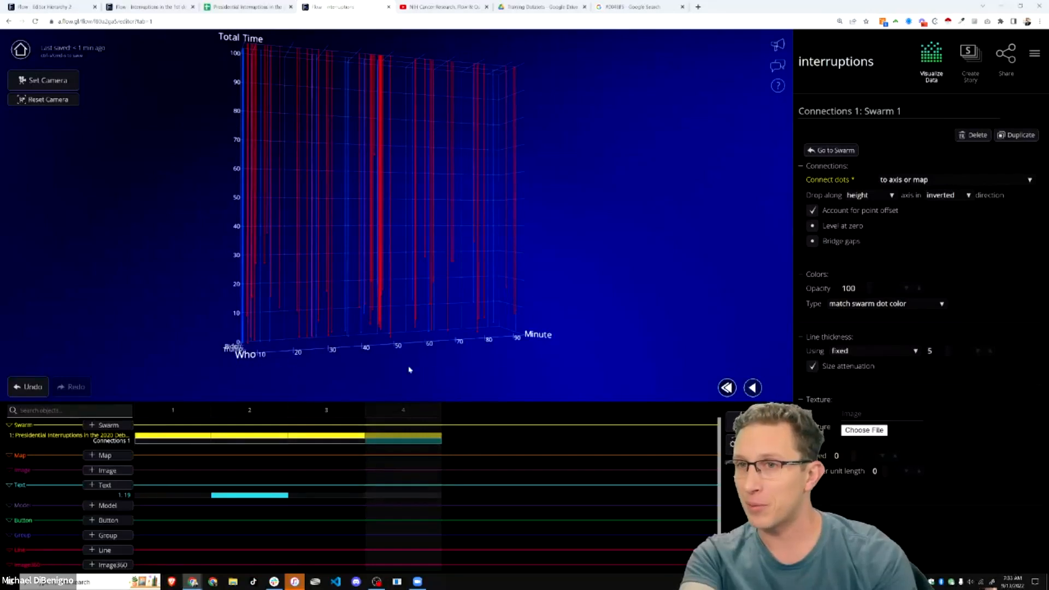
{"action": "left_click", "coordinate": [942, 195]}
{"action": "left_click", "coordinate": [939, 187]}
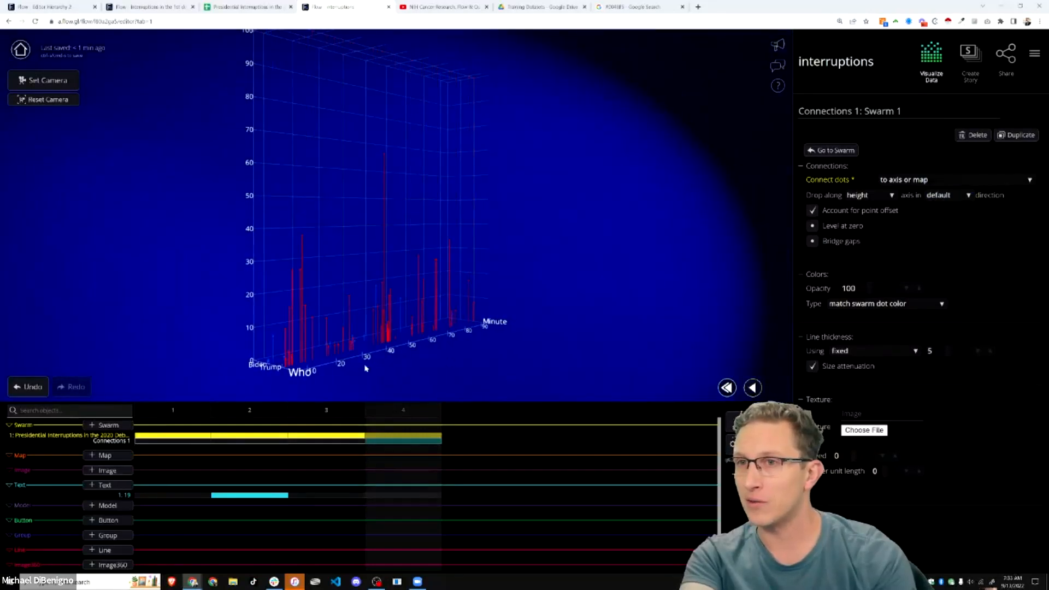
- Try dropping the lines along the width and depth axes, then settle on height
{"action": "left_click_drag", "start_coordinate": [366, 369], "coordinate": [454, 360]}
{"action": "left_click", "coordinate": [863, 194]}
{"action": "left_click", "coordinate": [856, 180]}
{"action": "left_click_drag", "start_coordinate": [552, 295], "coordinate": [466, 302]}
{"action": "left_click", "coordinate": [870, 196]}
{"action": "left_click", "coordinate": [867, 210]}
{"action": "left_click_drag", "start_coordinate": [582, 340], "coordinate": [686, 302]}
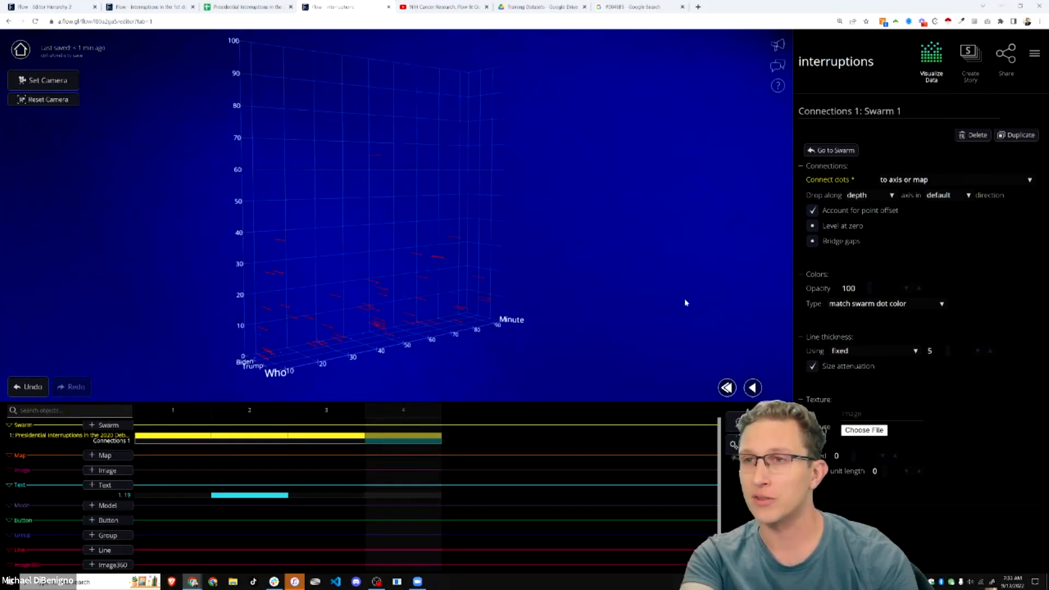
{"action": "left_click", "coordinate": [866, 196]}
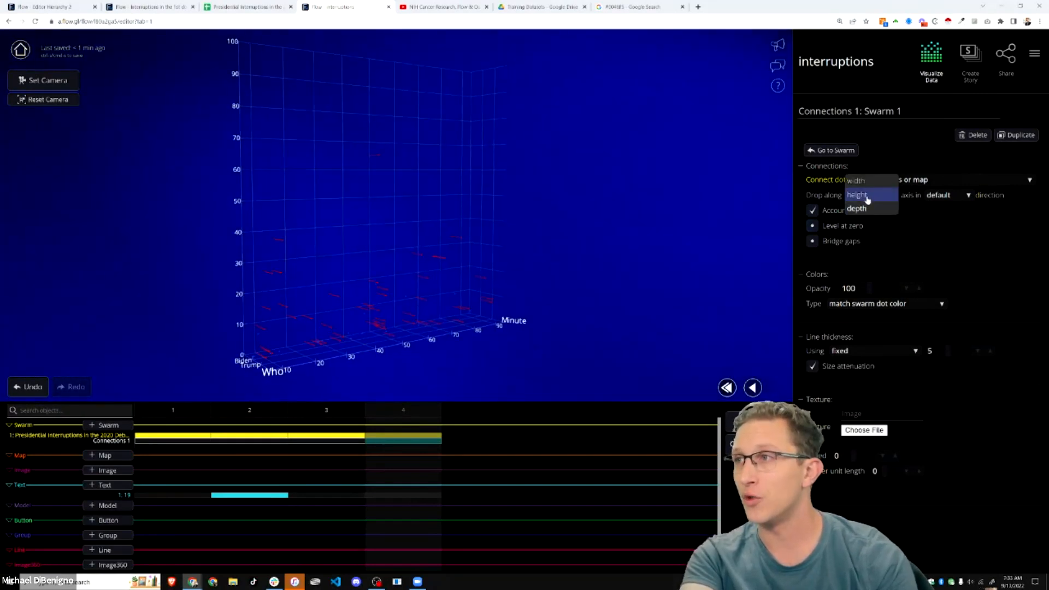
{"action": "left_click", "coordinate": [867, 196]}
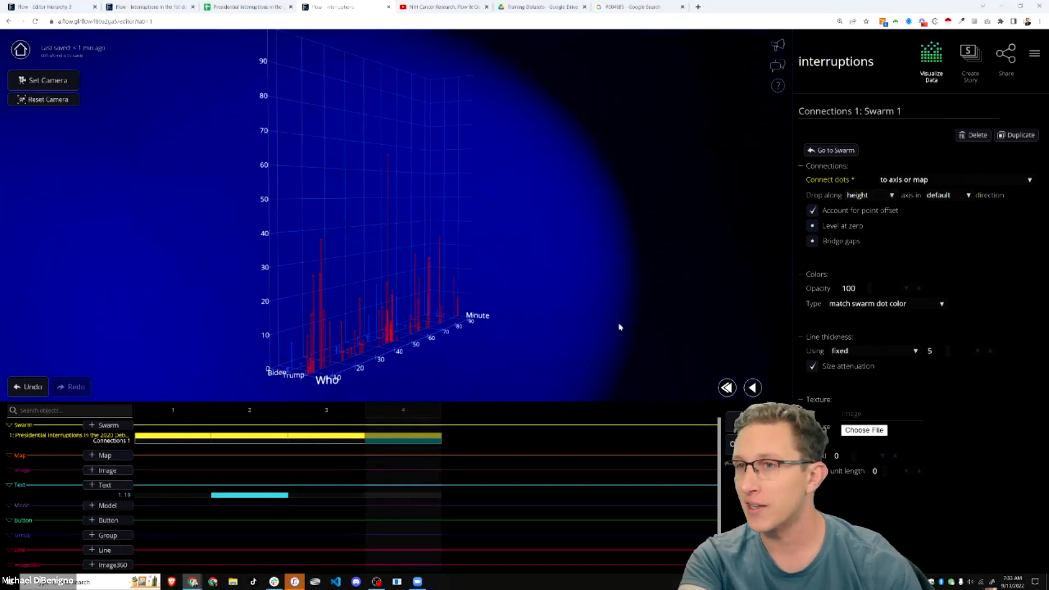
{"action": "scroll", "coordinate": [545, 342], "scroll_direction": "up", "scroll_amount": 4}
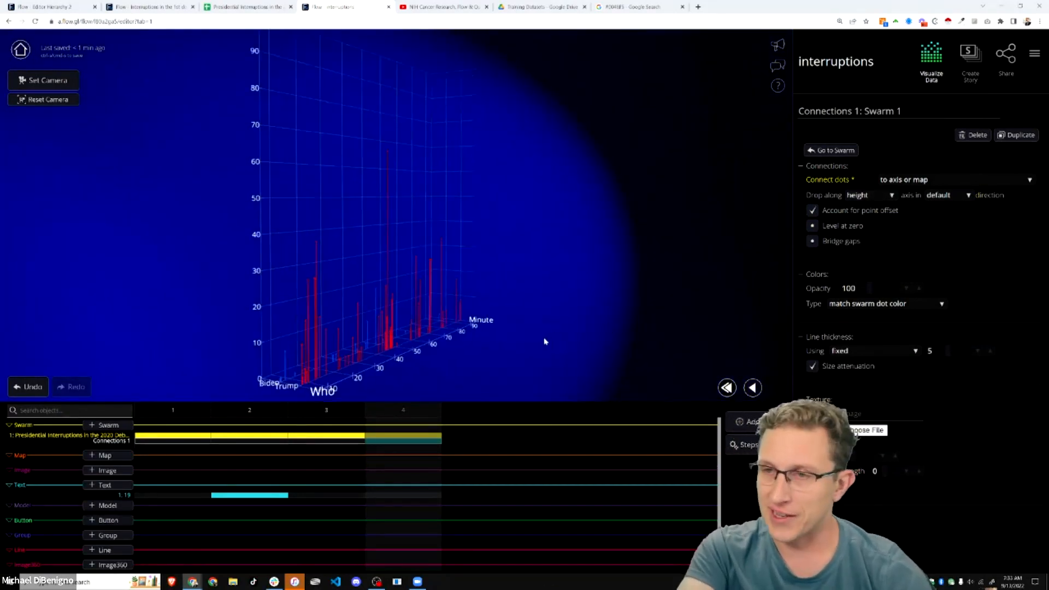
{"action": "left_click_drag", "start_coordinate": [581, 316], "coordinate": [553, 335]}
{"action": "scroll", "coordinate": [534, 328], "scroll_direction": "down", "scroll_amount": 3}
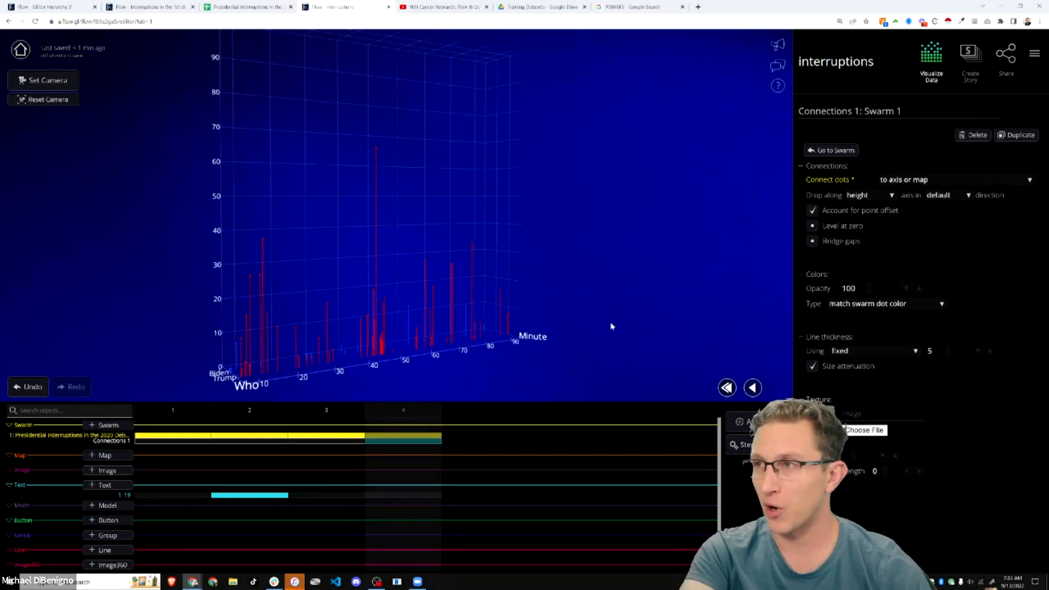
- Set the drop-line thickness to 9 and reframe the chart around the Minute and Who axes
{"action": "left_click", "coordinate": [961, 351]}
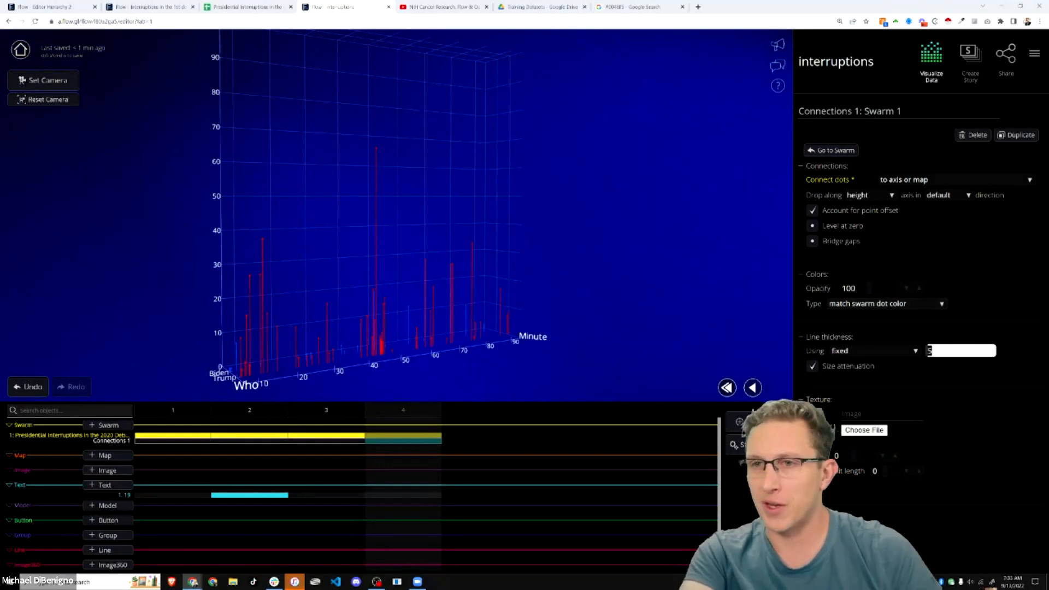
{"action": "type", "text": "9"}
{"action": "key", "text": "Return"}
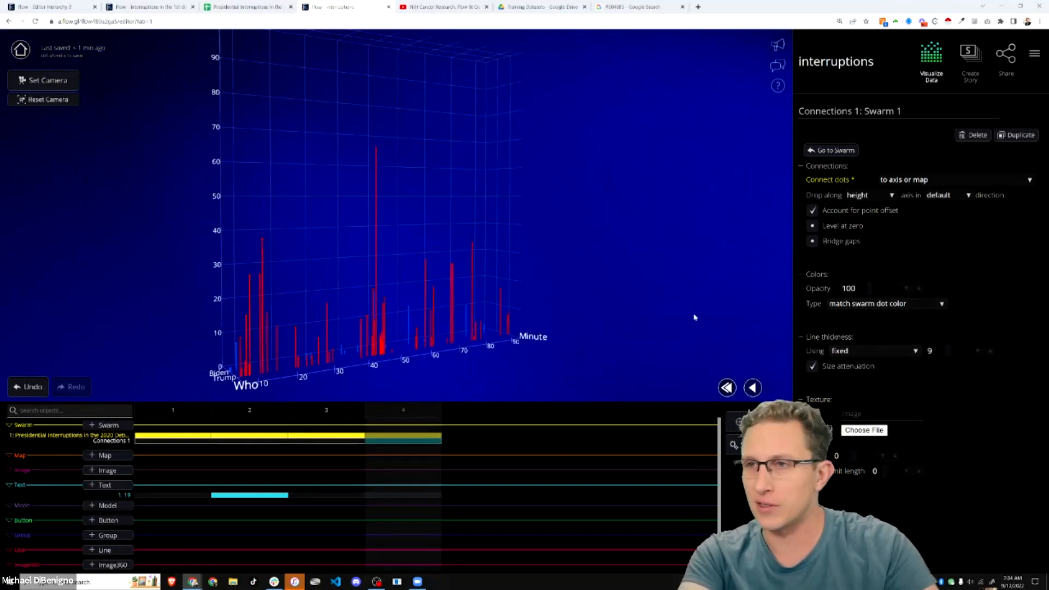
{"action": "left_click_drag", "start_coordinate": [576, 365], "coordinate": [511, 307]}
{"action": "scroll", "coordinate": [514, 310], "scroll_direction": "down", "scroll_amount": 1}
{"action": "left_click_drag", "start_coordinate": [458, 348], "coordinate": [332, 302]}
{"action": "left_click", "coordinate": [47, 82]}
{"action": "left_click_drag", "start_coordinate": [282, 247], "coordinate": [287, 217]}
{"action": "left_click", "coordinate": [60, 83]}
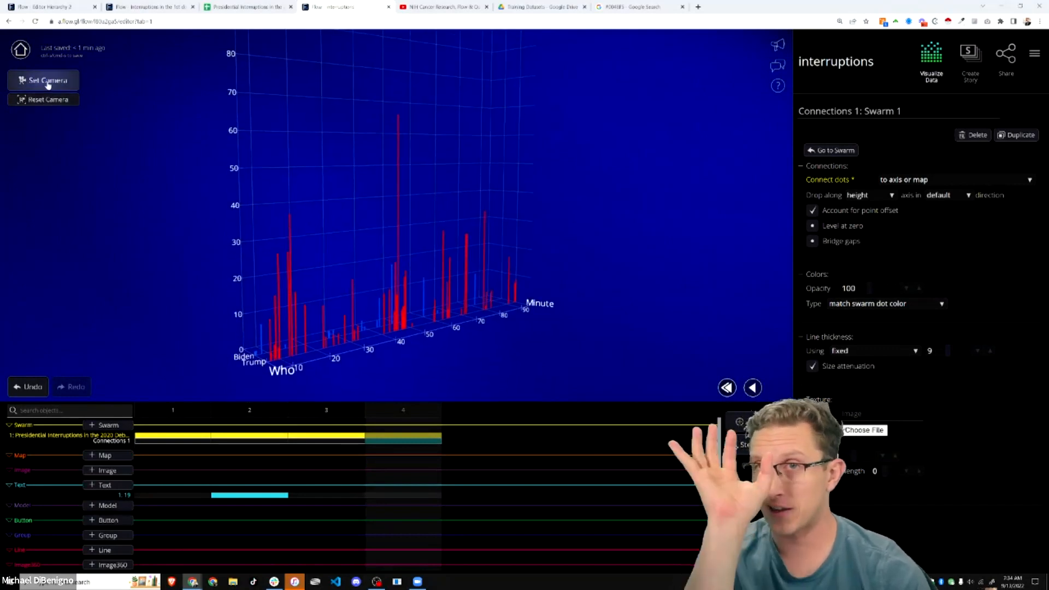
- Preview story steps 1 through 4, then bring up the Steps details list
{"action": "left_click", "coordinate": [208, 402]}
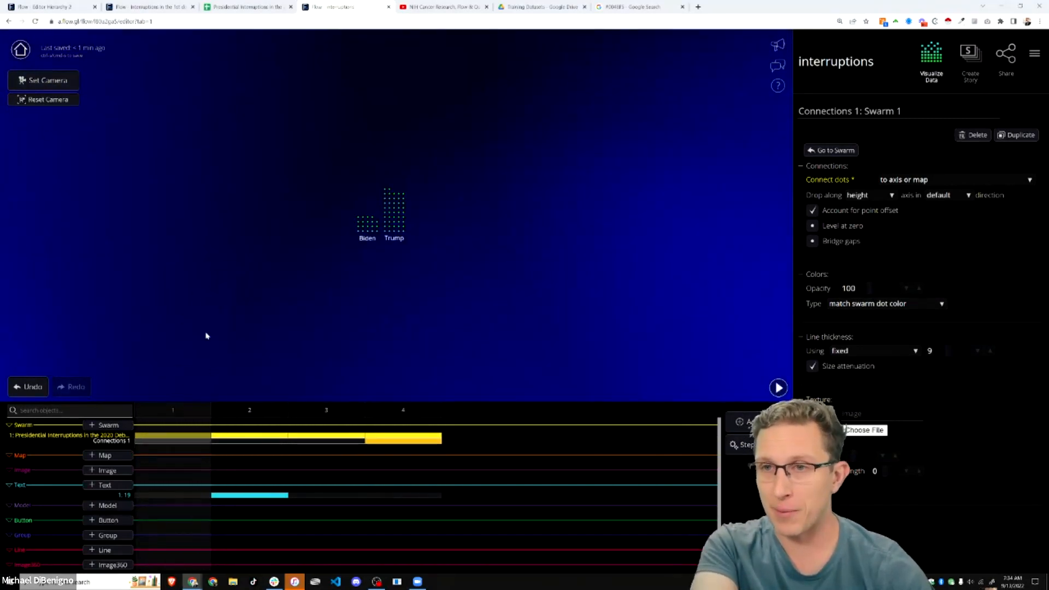
{"action": "left_click", "coordinate": [783, 391]}
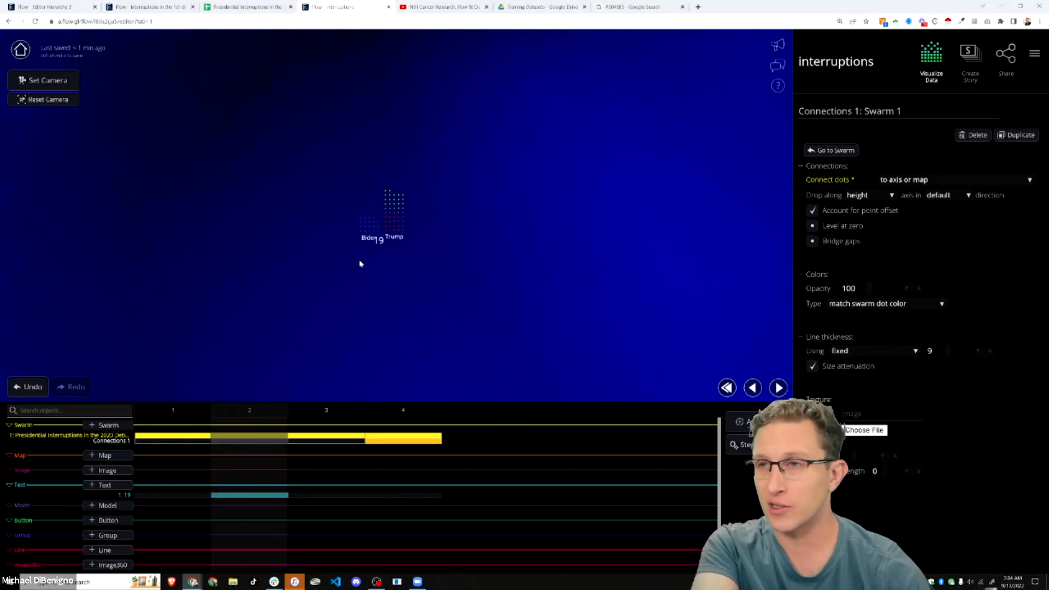
{"action": "left_click", "coordinate": [779, 388]}
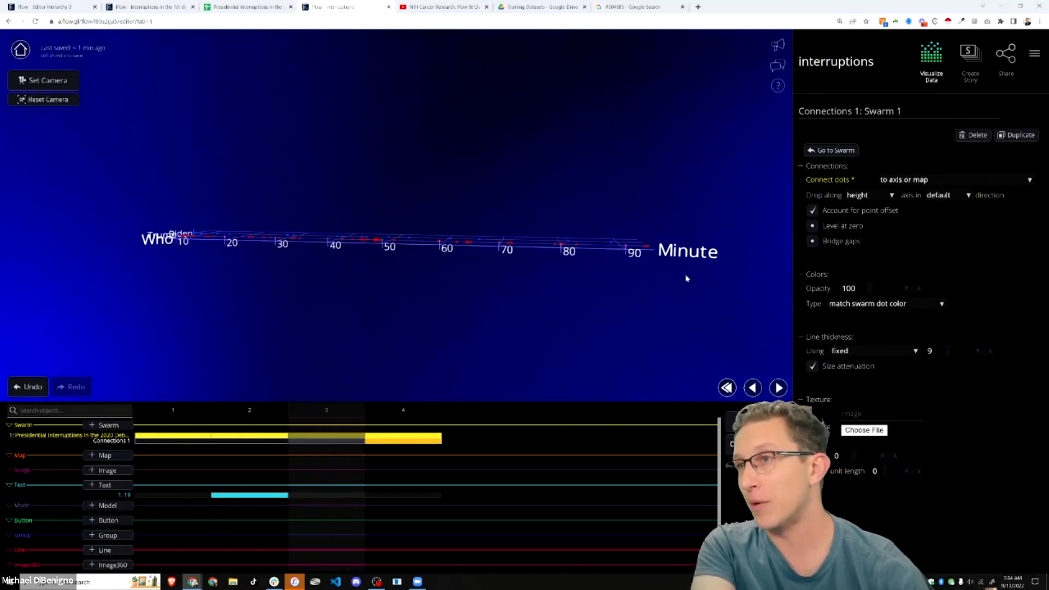
{"action": "left_click", "coordinate": [778, 388]}
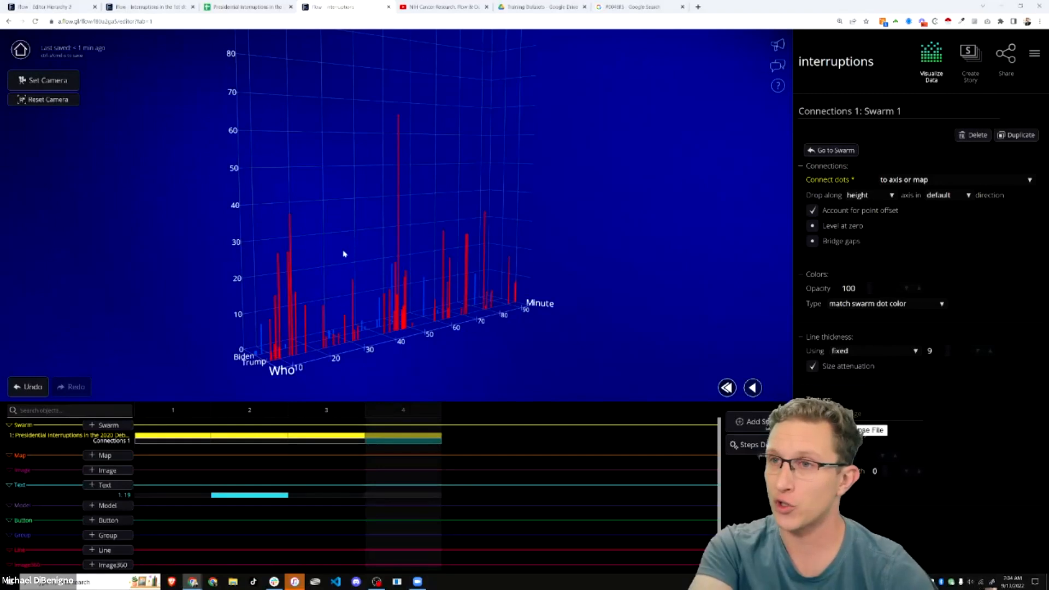
{"action": "left_click_drag", "start_coordinate": [422, 338], "coordinate": [329, 356]}
{"action": "left_click", "coordinate": [763, 448]}
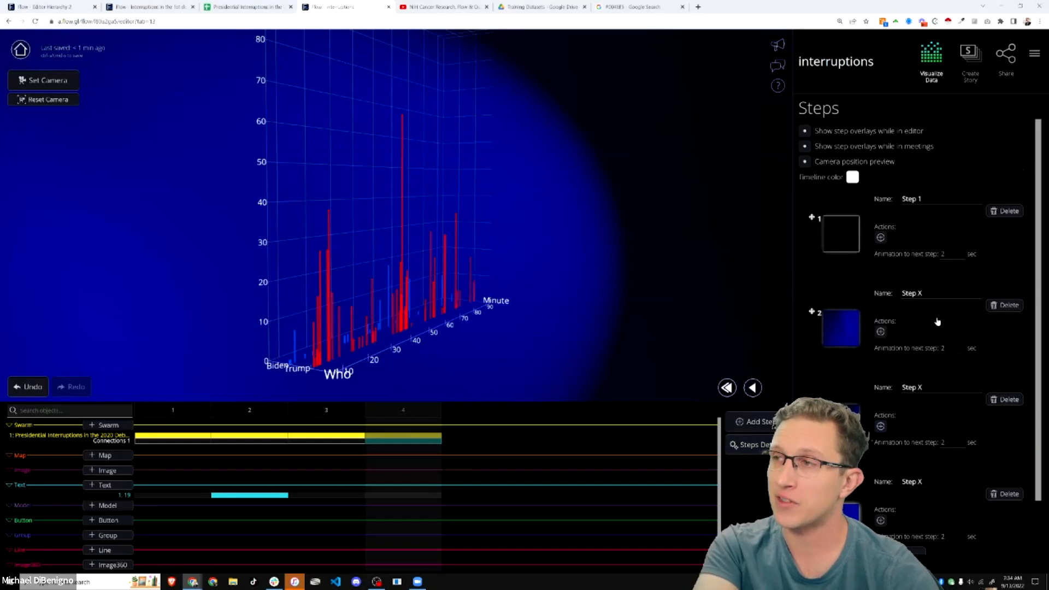
- Duplicate step 4 as a fifth story step and bring up Swarm 1's settings
{"action": "scroll", "coordinate": [936, 410], "scroll_direction": "down", "scroll_amount": 2}
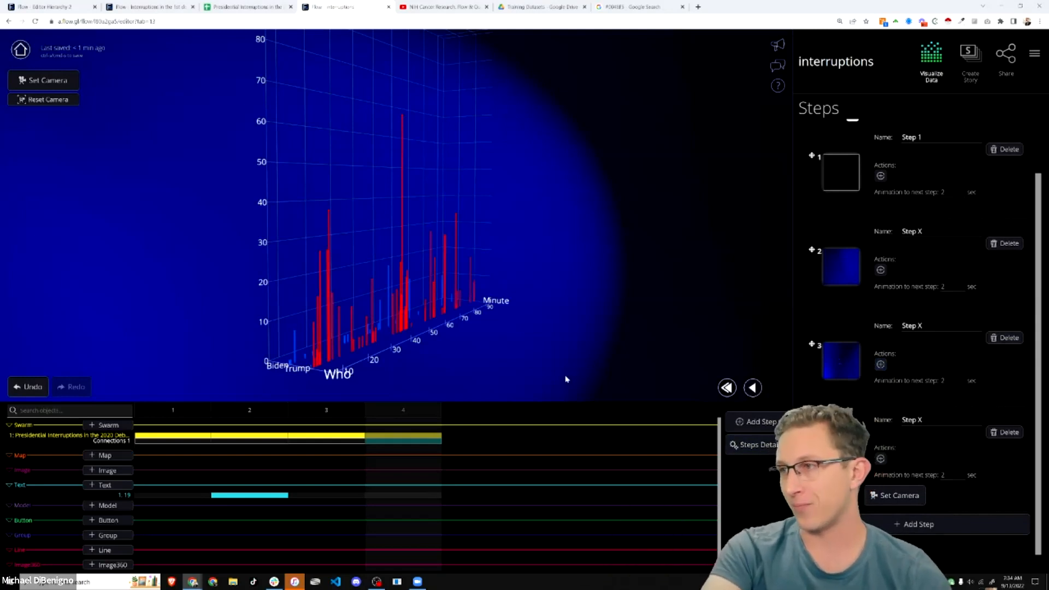
{"action": "left_click_drag", "start_coordinate": [567, 351], "coordinate": [508, 352]}
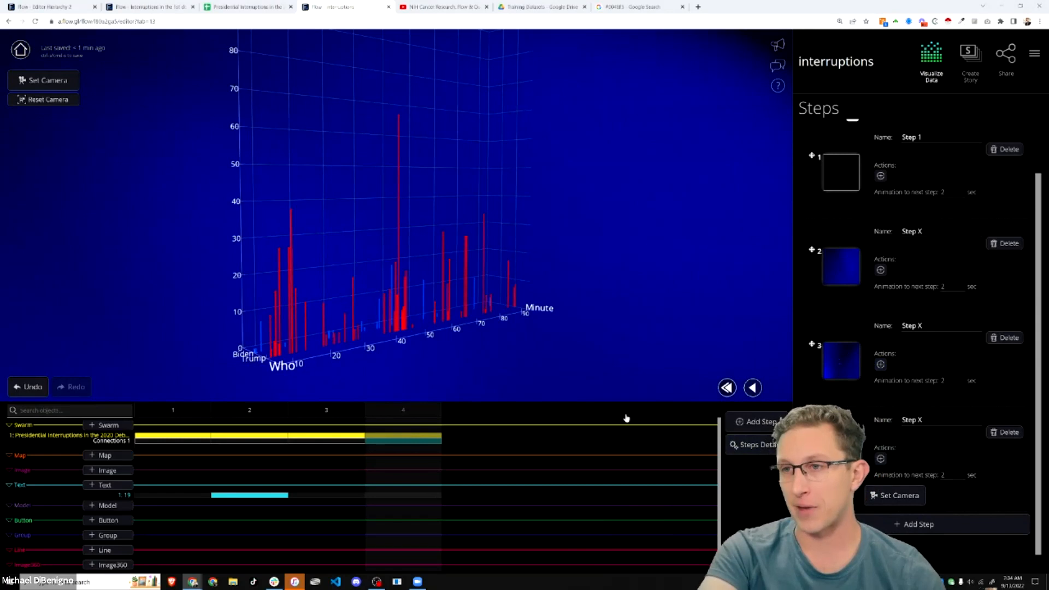
{"action": "left_click", "coordinate": [759, 423]}
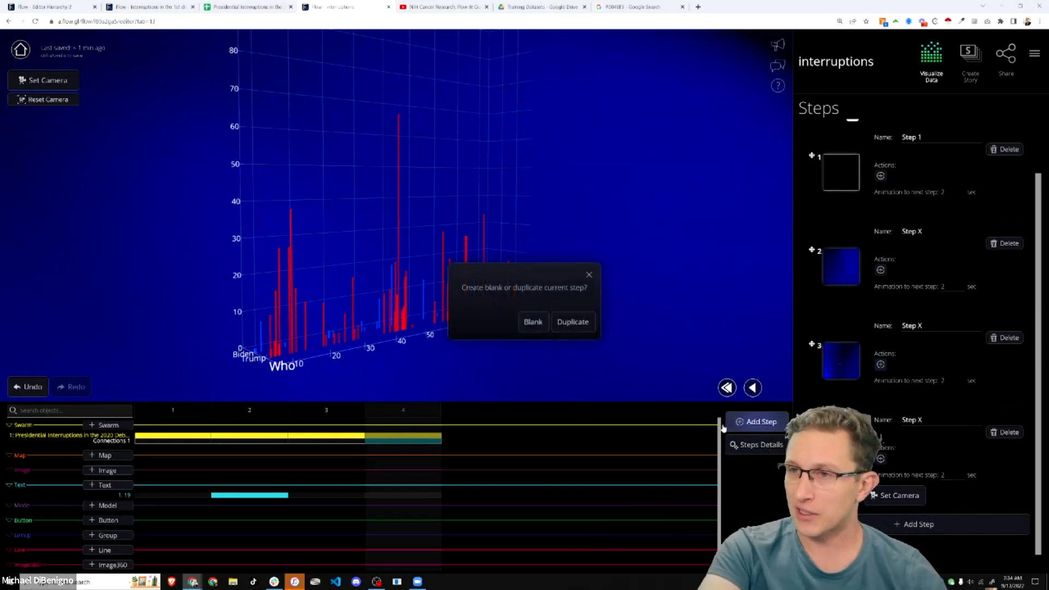
{"action": "left_click", "coordinate": [572, 321]}
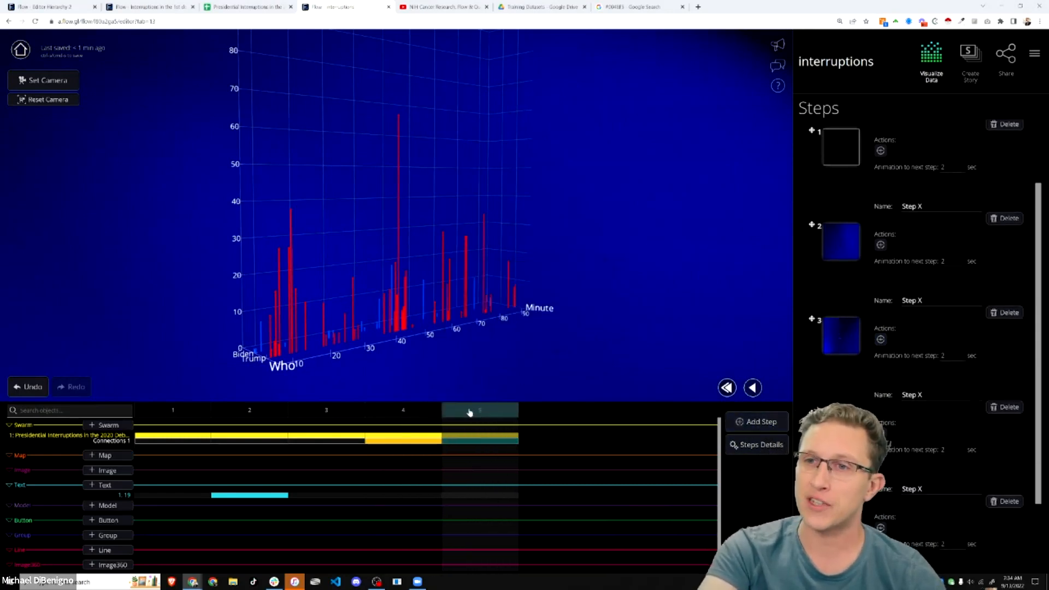
{"action": "left_click", "coordinate": [481, 437]}
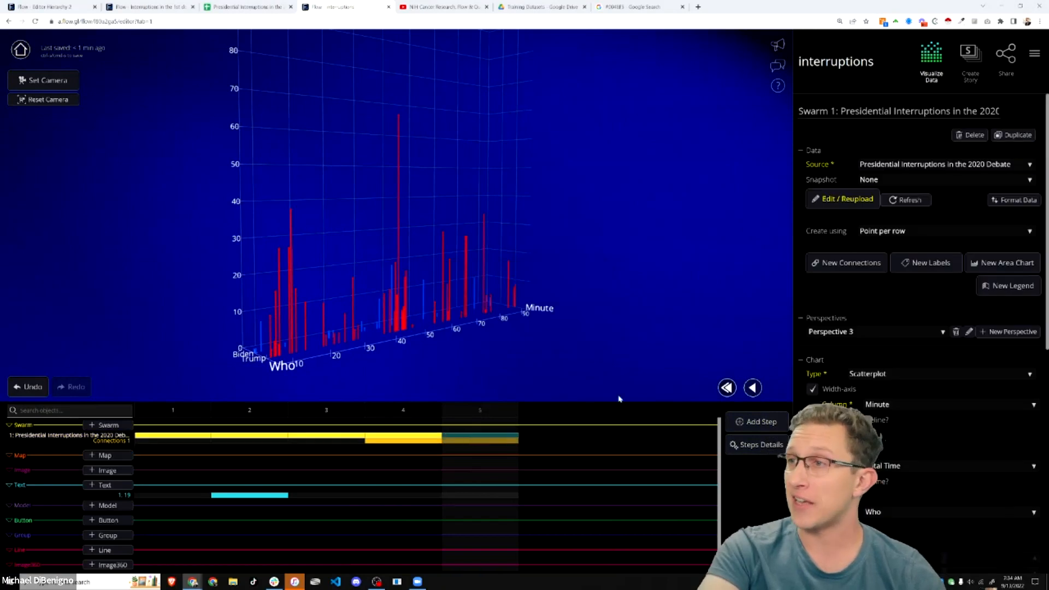
- Plot Total Time Sum on the height axis, toggling the Minute width axis off and back on
{"action": "scroll", "coordinate": [960, 355], "scroll_direction": "down", "scroll_amount": 3}
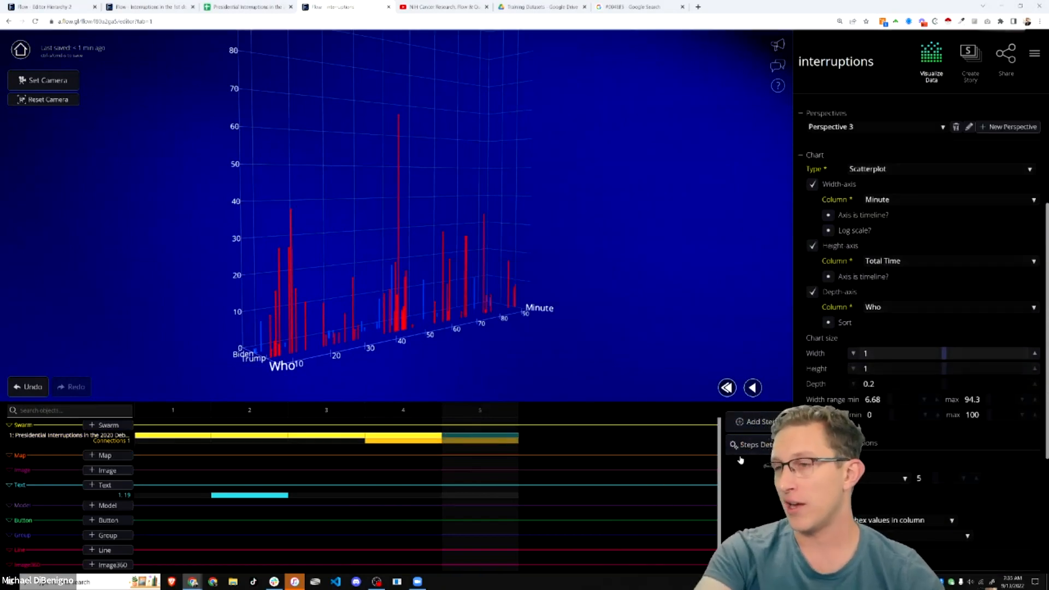
{"action": "scroll", "coordinate": [914, 435], "scroll_direction": "up", "scroll_amount": 3}
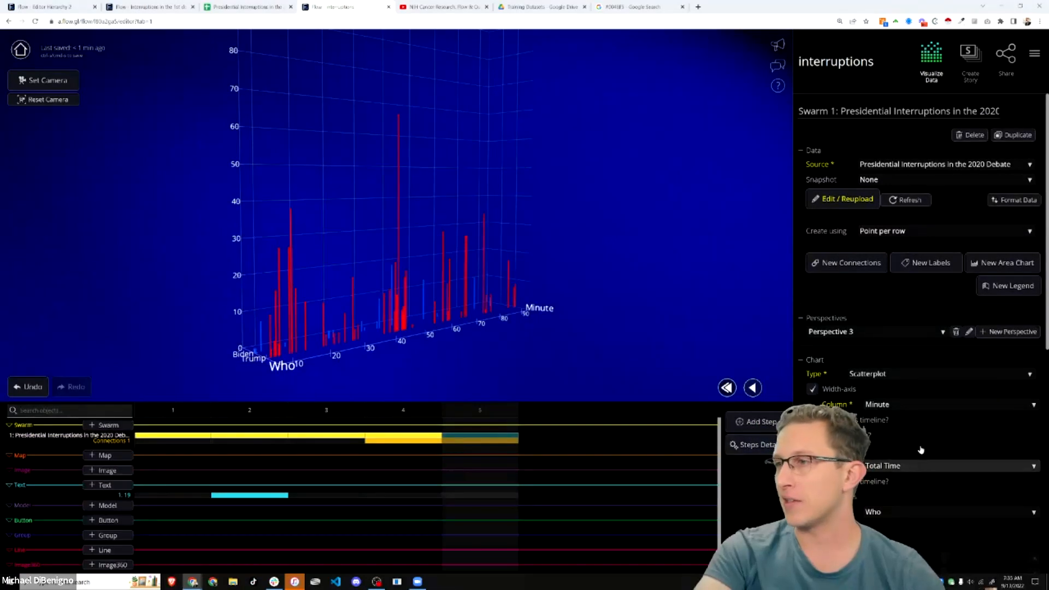
{"action": "left_click", "coordinate": [812, 389]}
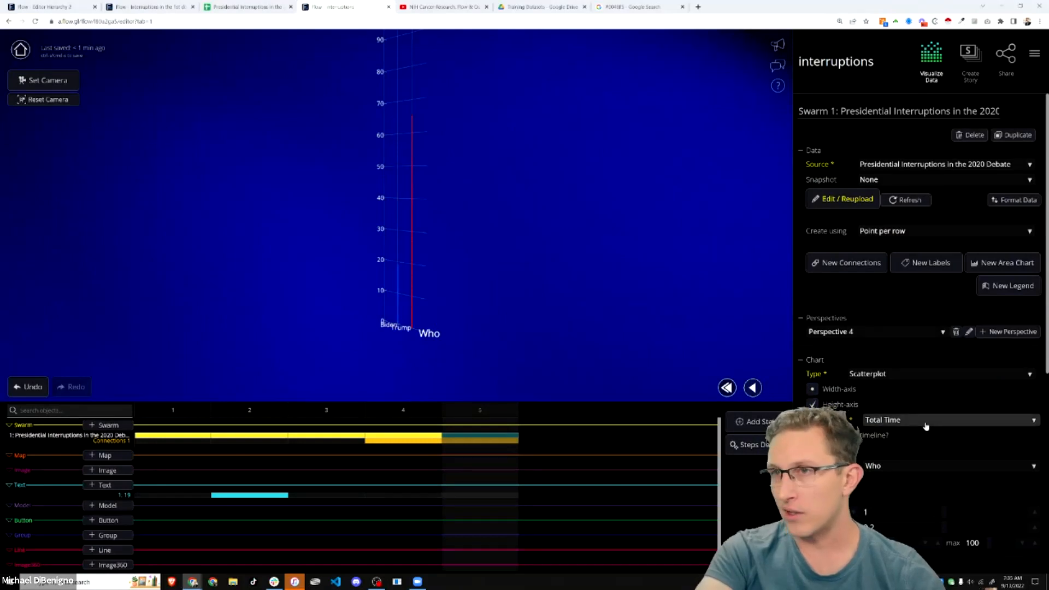
{"action": "left_click_drag", "start_coordinate": [547, 316], "coordinate": [679, 321]}
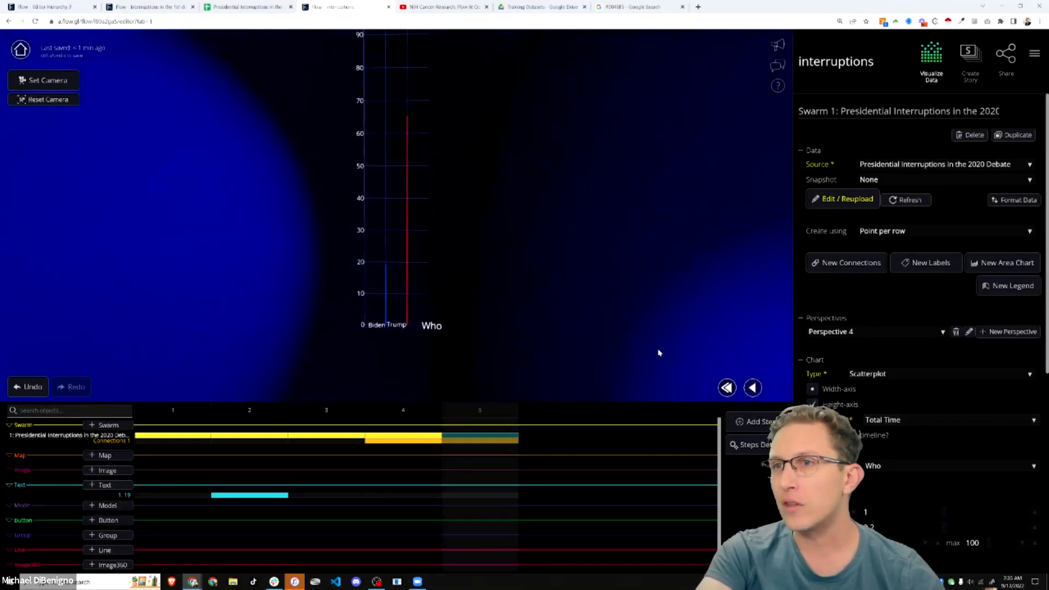
{"action": "left_click", "coordinate": [929, 422]}
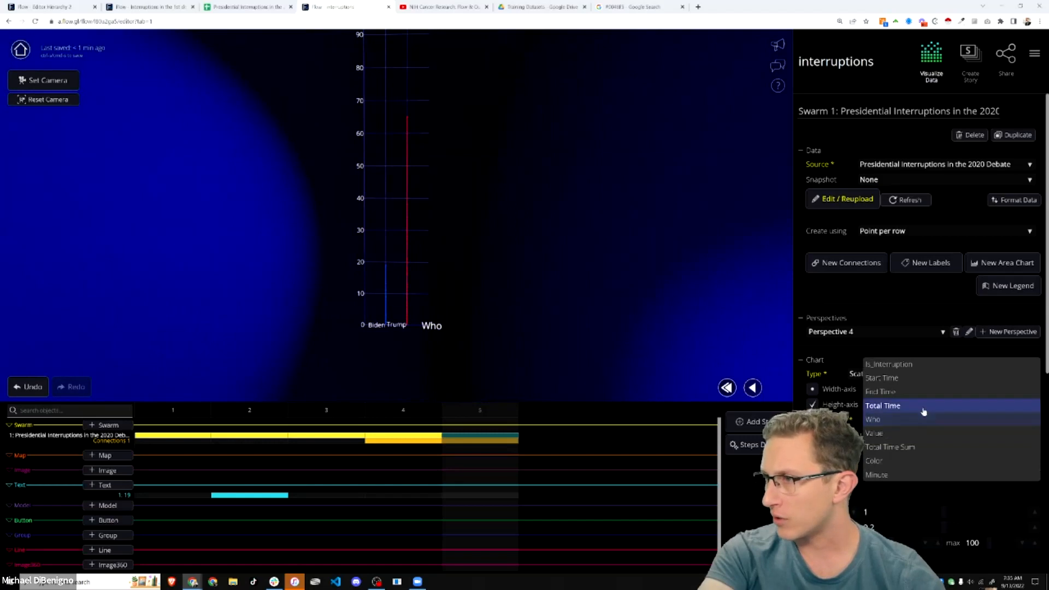
{"action": "left_click", "coordinate": [920, 447]}
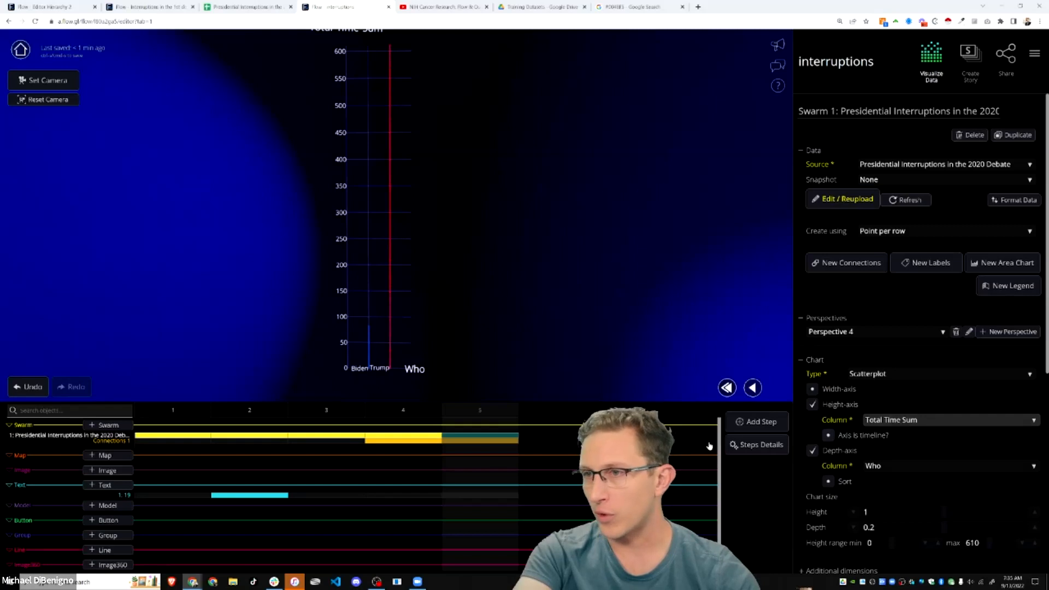
{"action": "left_click", "coordinate": [812, 389]}
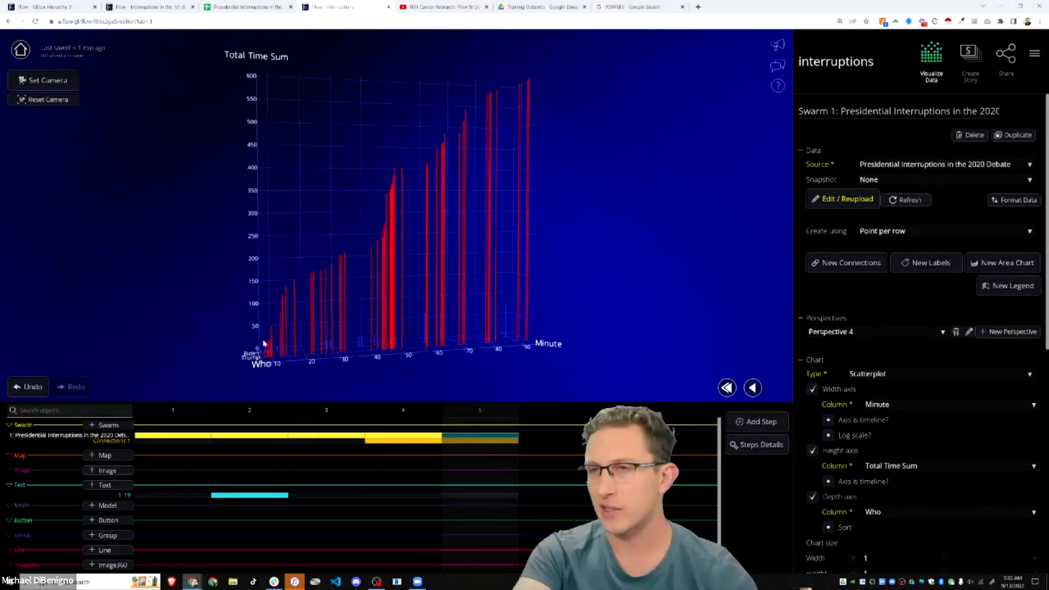
- Remove the Minute width axis so only Total Time Sum and Who remain
{"action": "left_click_drag", "start_coordinate": [343, 183], "coordinate": [394, 234]}
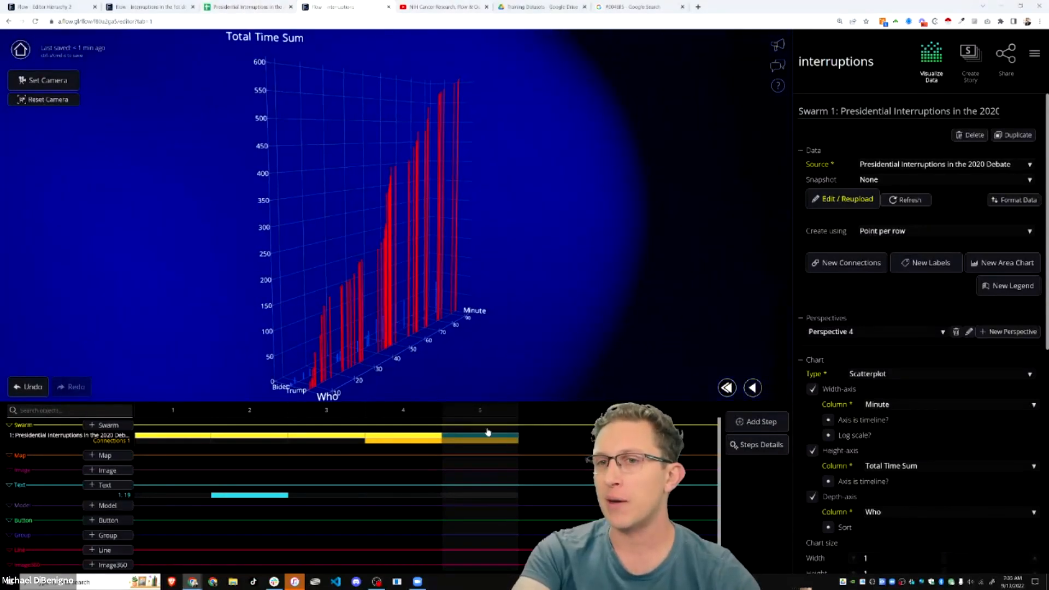
{"action": "left_click_drag", "start_coordinate": [458, 197], "coordinate": [283, 180]}
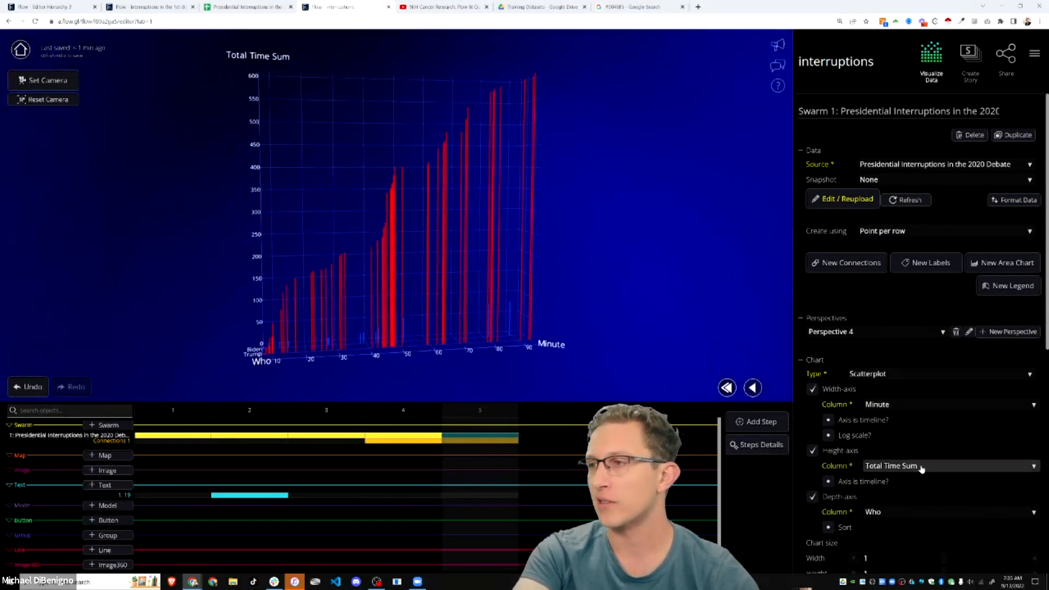
{"action": "left_click_drag", "start_coordinate": [257, 337], "coordinate": [526, 343]}
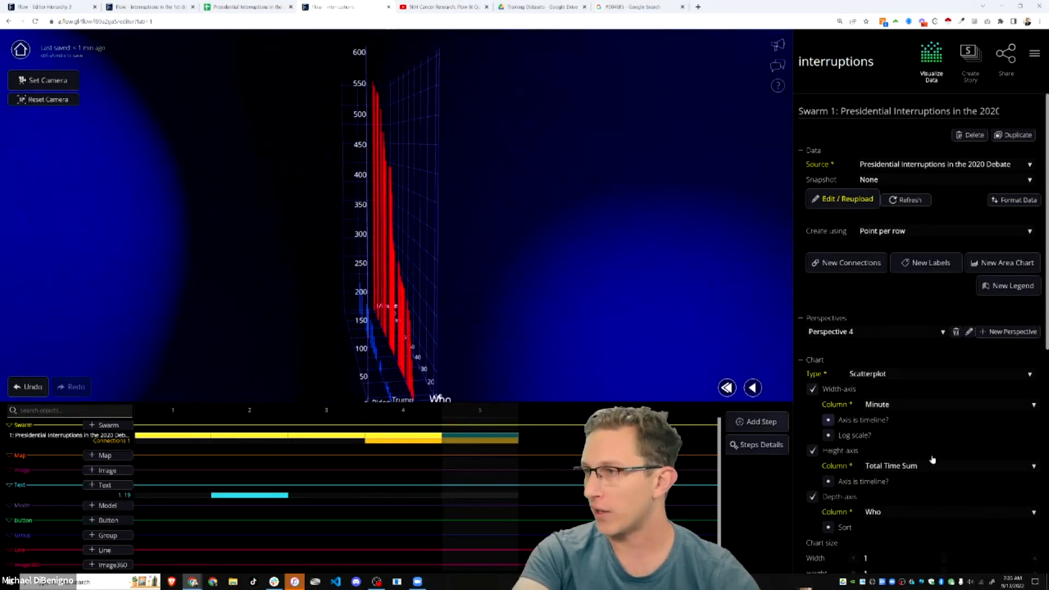
{"action": "left_click_drag", "start_coordinate": [578, 372], "coordinate": [342, 349]}
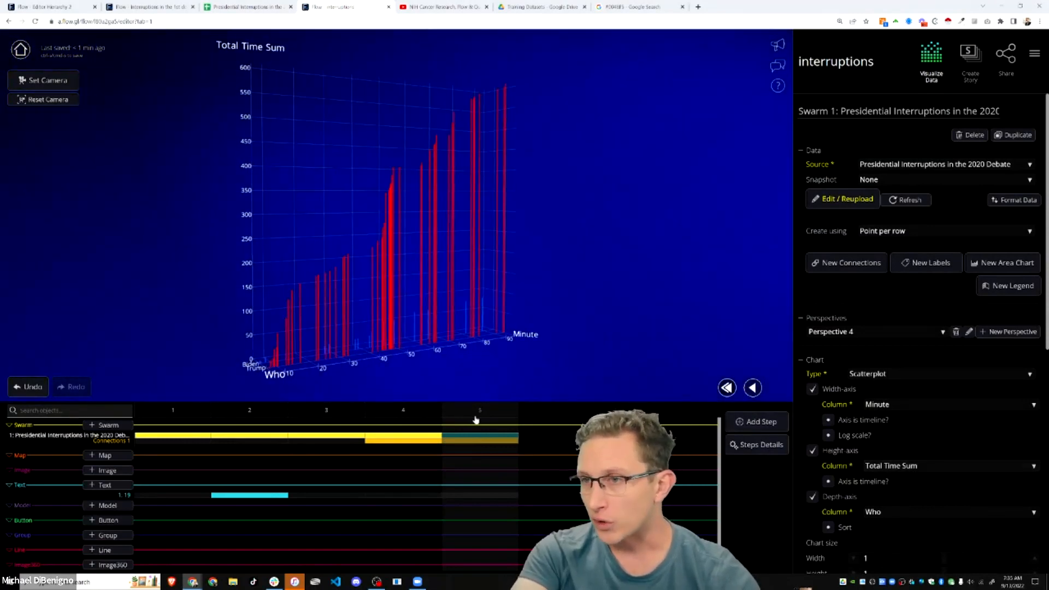
{"action": "left_click", "coordinate": [813, 390]}
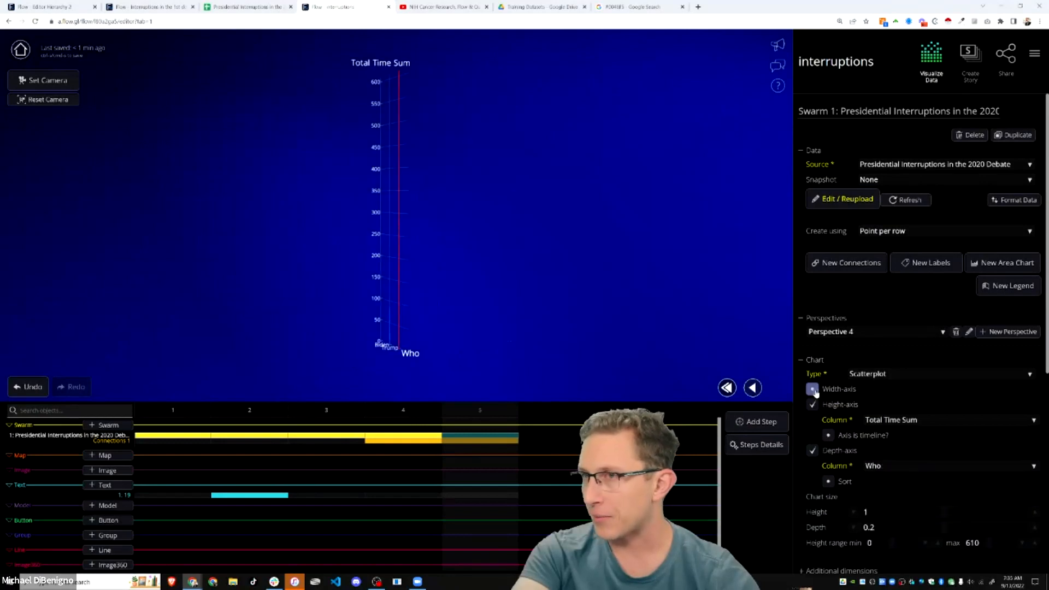
{"action": "left_click_drag", "start_coordinate": [563, 342], "coordinate": [491, 308]}
{"action": "scroll", "coordinate": [437, 309], "scroll_direction": "up", "scroll_amount": 5}
{"action": "scroll", "coordinate": [408, 300], "scroll_direction": "down", "scroll_amount": 3}
{"action": "left_click_drag", "start_coordinate": [454, 247], "coordinate": [365, 241]}
{"action": "scroll", "coordinate": [432, 208], "scroll_direction": "down", "scroll_amount": 2}
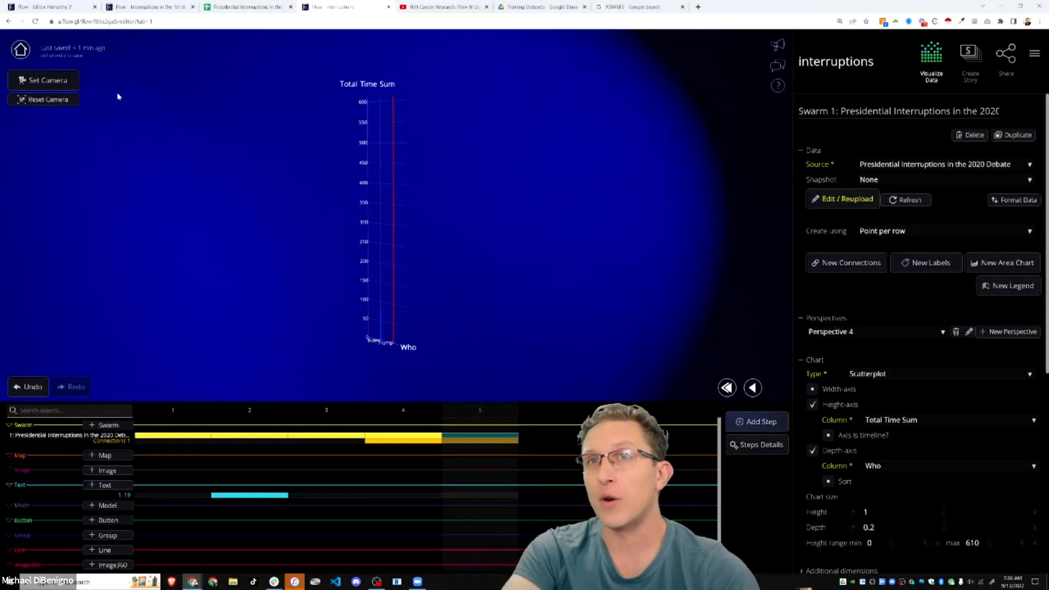
{"action": "left_click", "coordinate": [150, 9]}
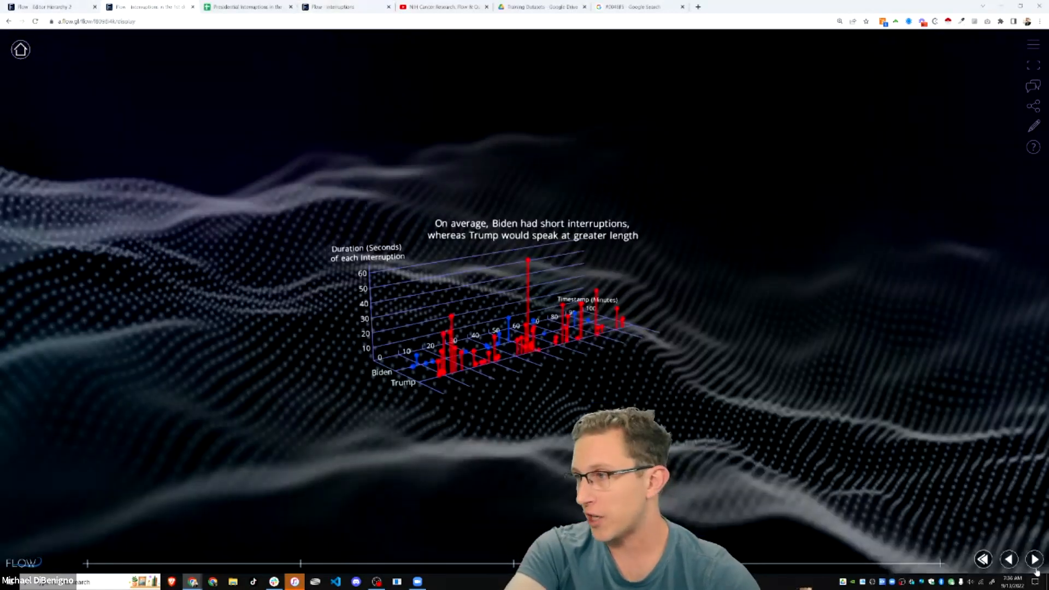
{"action": "left_click", "coordinate": [1040, 565]}
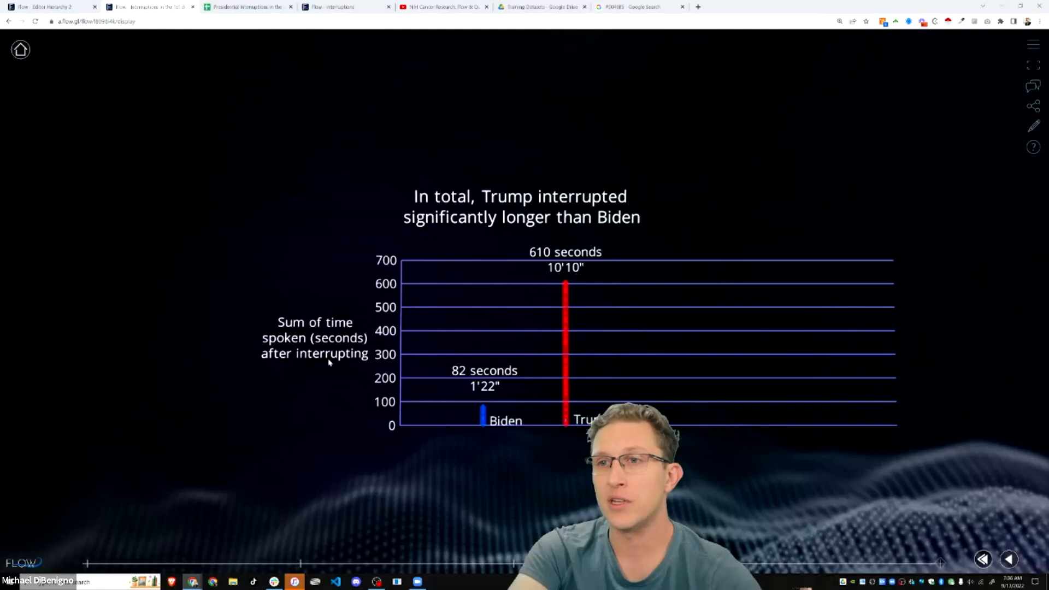
{"action": "left_click", "coordinate": [1012, 564]}
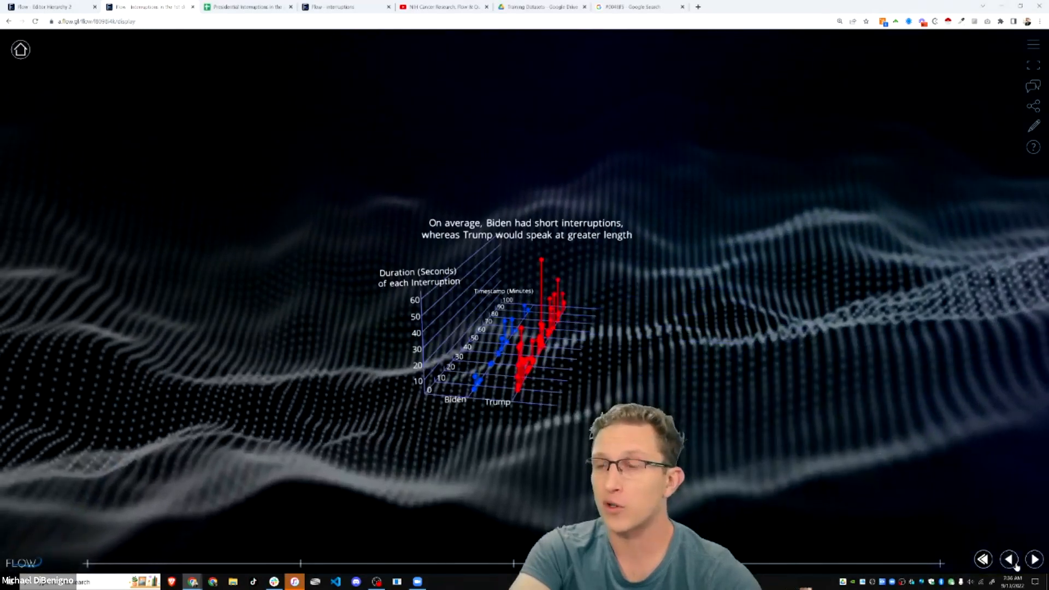
{"action": "left_click", "coordinate": [1015, 564]}
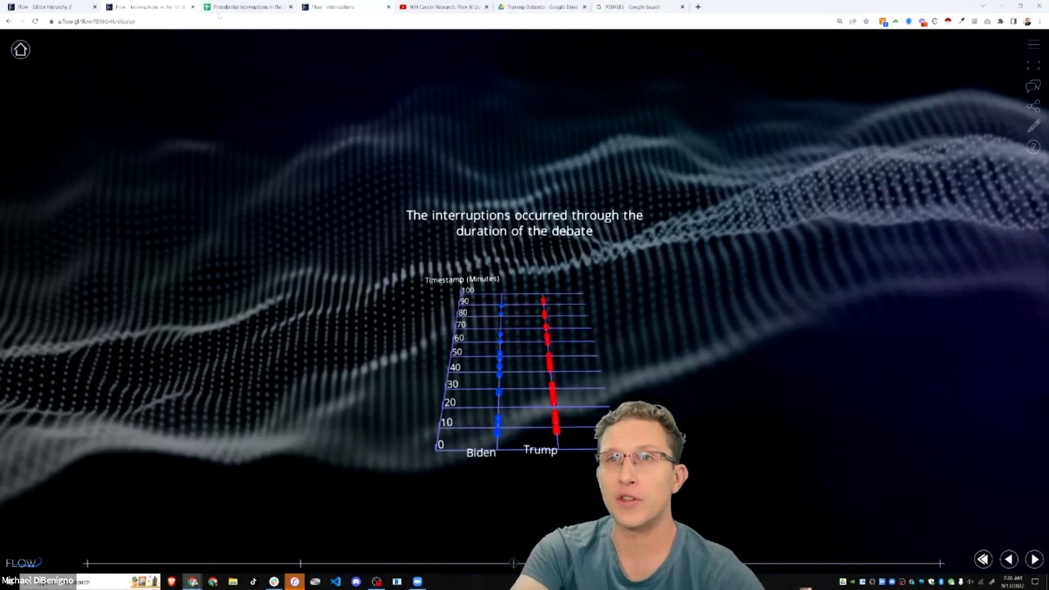
{"action": "left_click", "coordinate": [335, 8]}
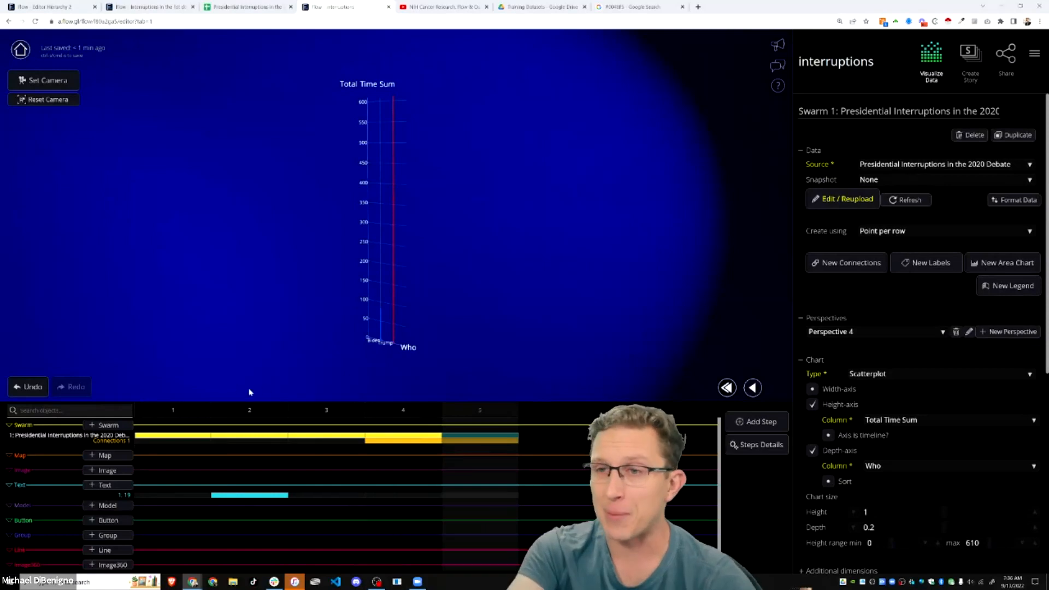
- Review story steps 1, 2, 5, 3 and 4, then duplicate Swarm 1 into Swarm 2
{"action": "left_click", "coordinate": [167, 415]}
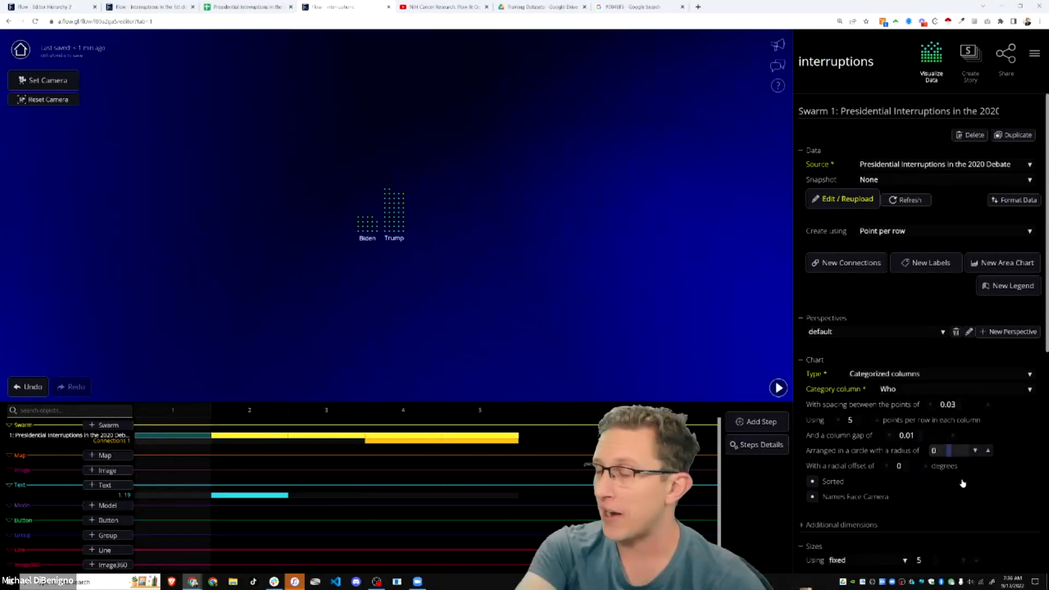
{"action": "left_click", "coordinate": [270, 440]}
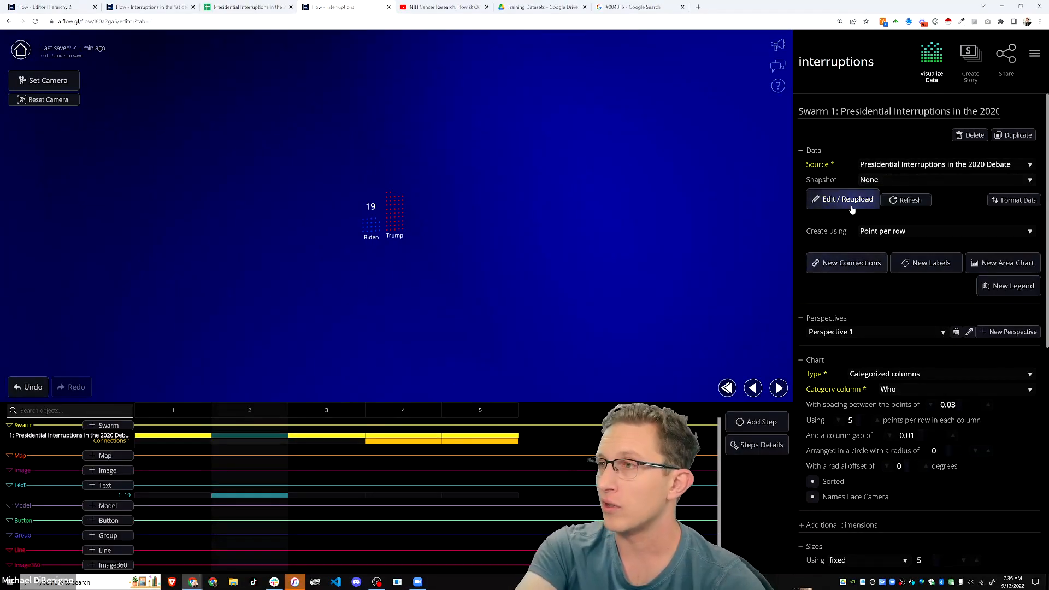
{"action": "left_click", "coordinate": [480, 412]}
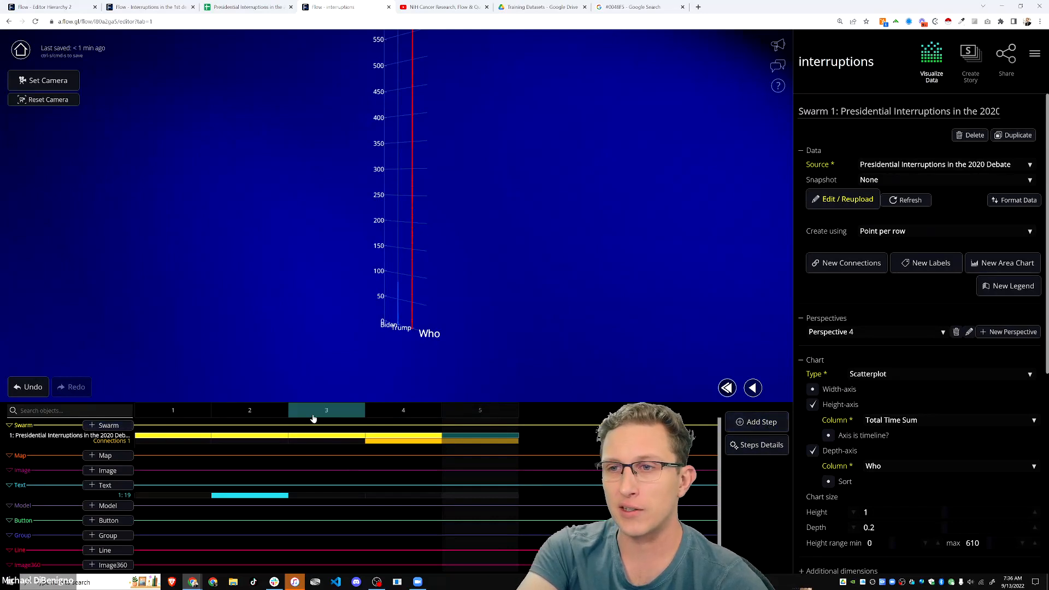
{"action": "left_click", "coordinate": [321, 437]}
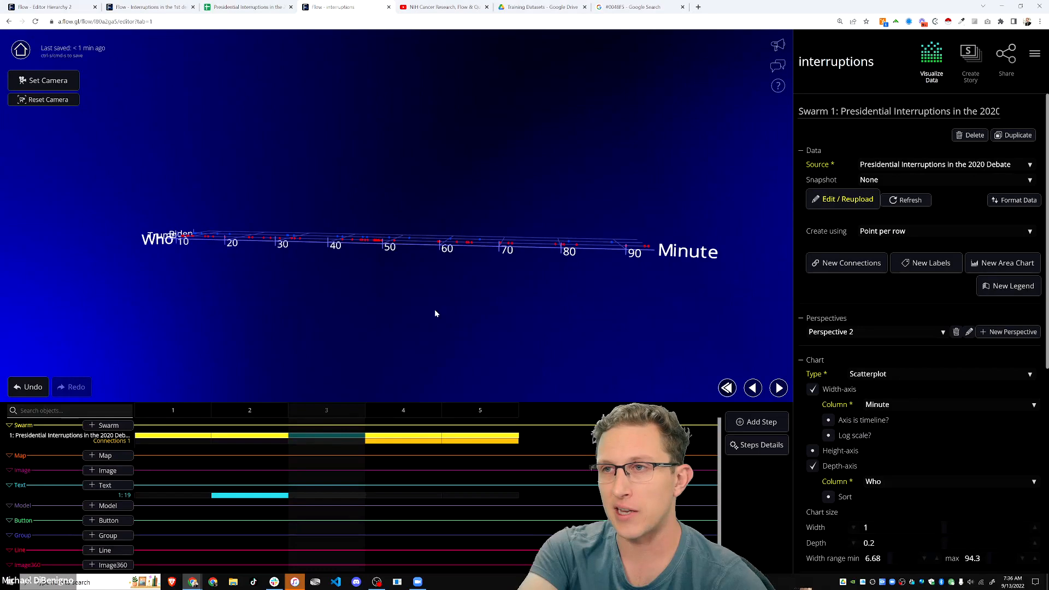
{"action": "left_click", "coordinate": [391, 414]}
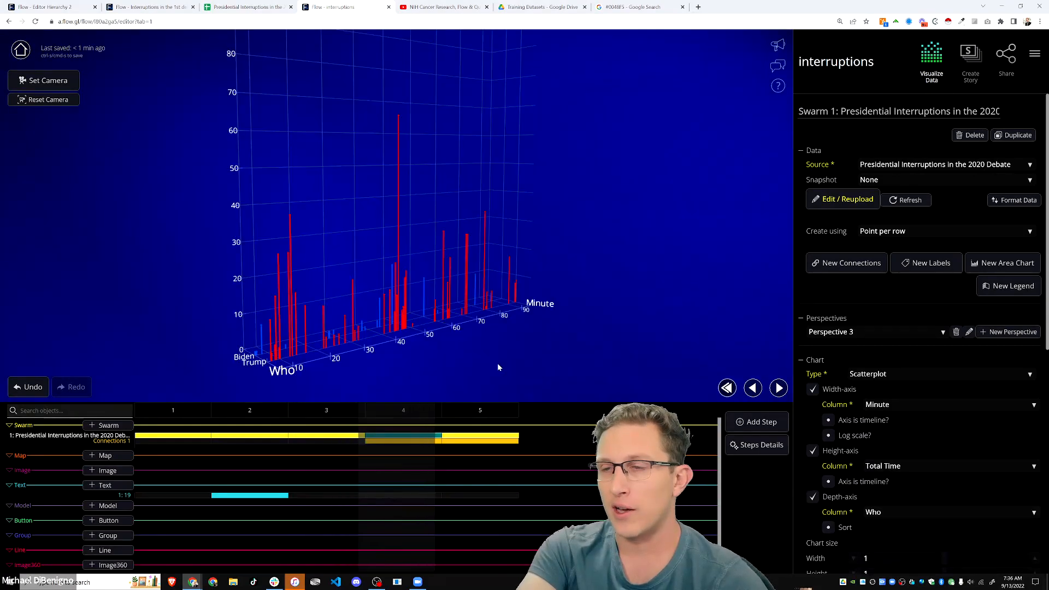
{"action": "left_click", "coordinate": [1021, 136]}
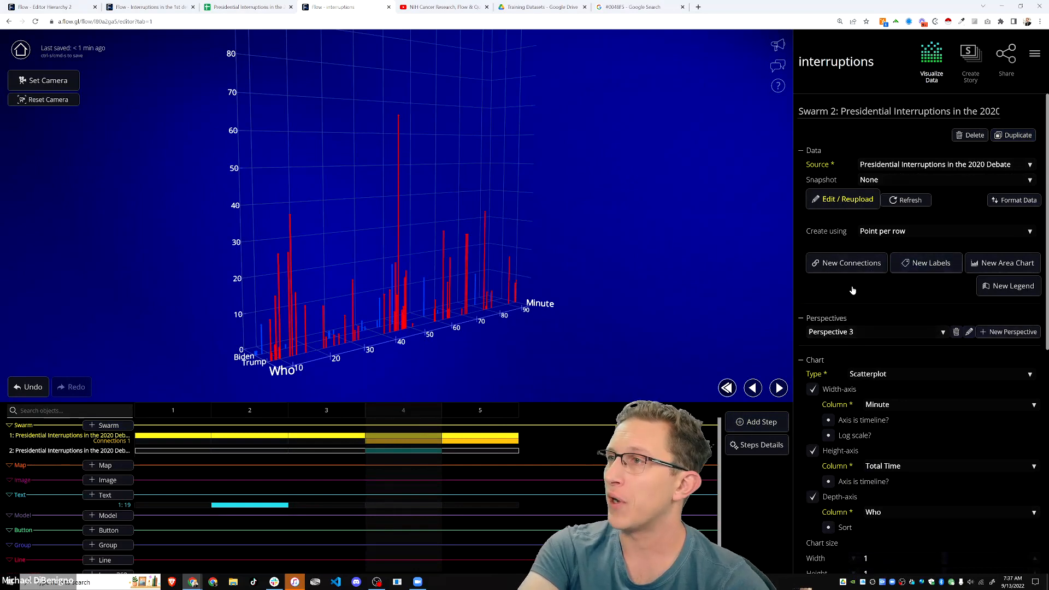
- Make Swarm 2 create a point per value from the Total Time column
{"action": "left_click", "coordinate": [896, 234]}
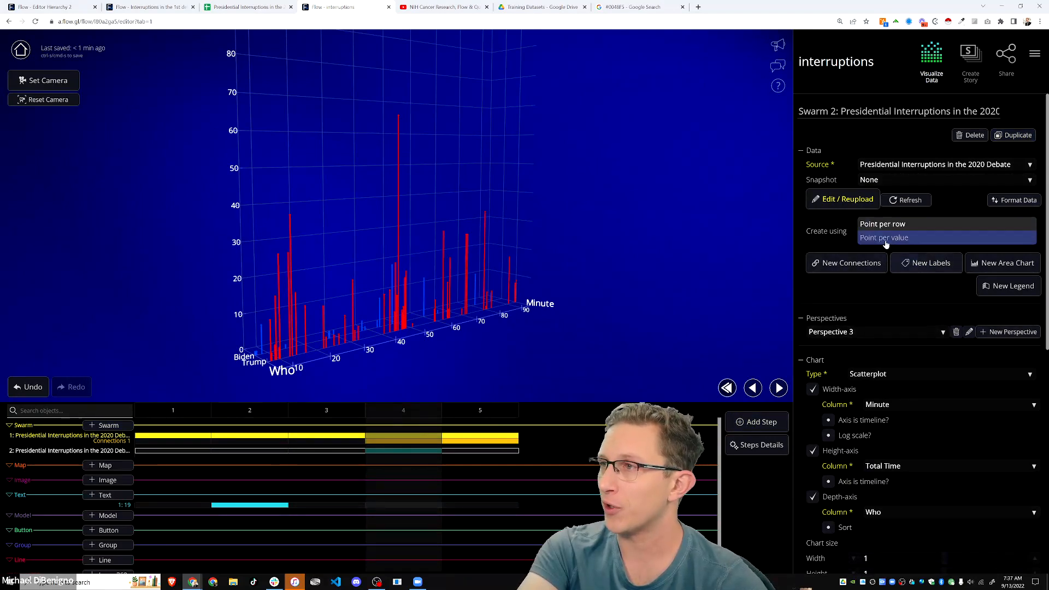
{"action": "left_click", "coordinate": [884, 238]}
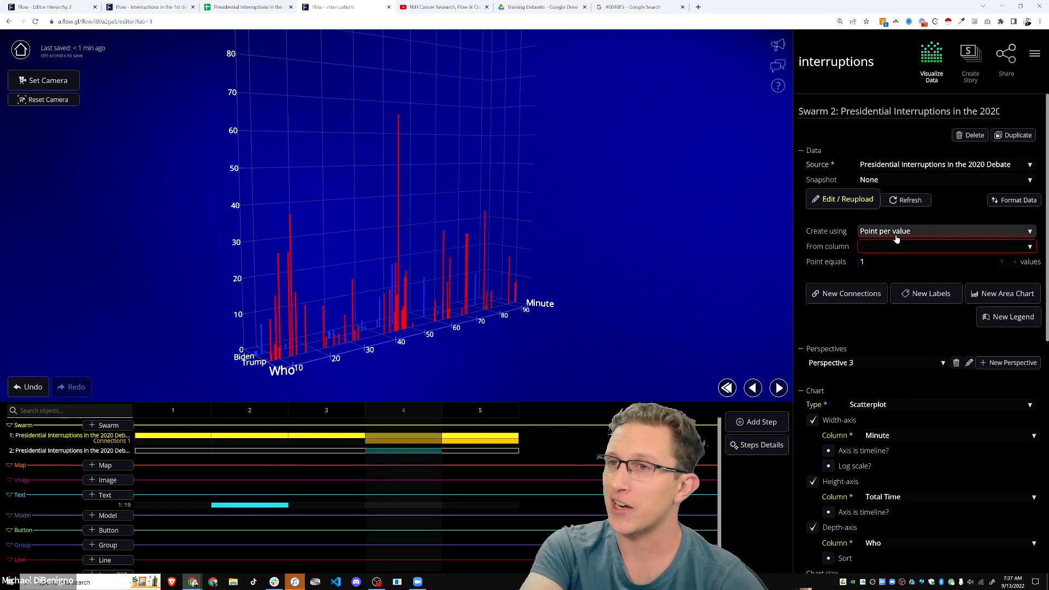
{"action": "left_click", "coordinate": [908, 247]}
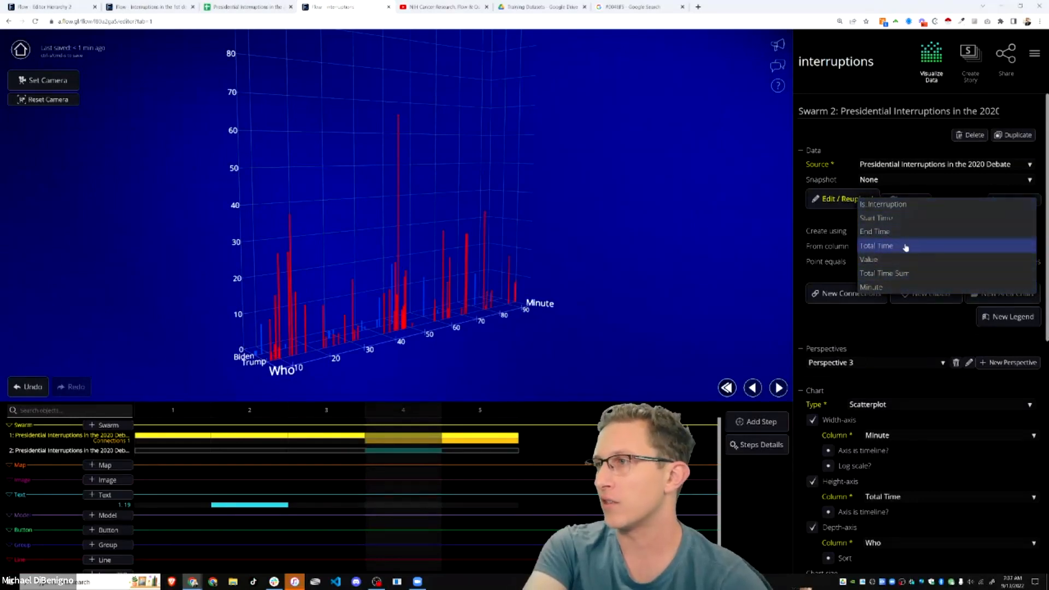
{"action": "left_click", "coordinate": [905, 246]}
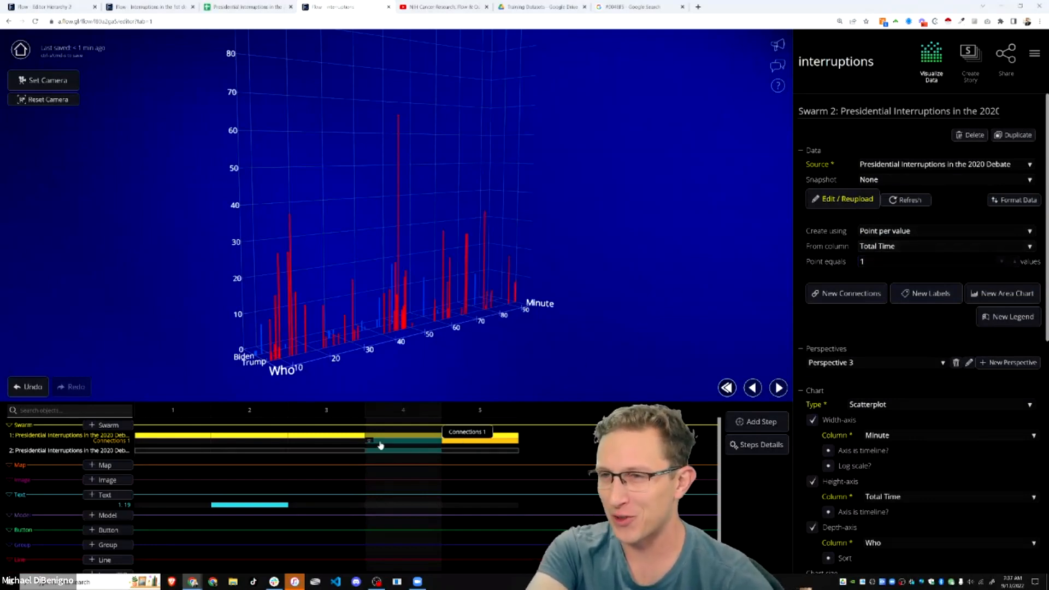
{"action": "left_click", "coordinate": [371, 438]}
{"action": "left_click", "coordinate": [372, 440]}
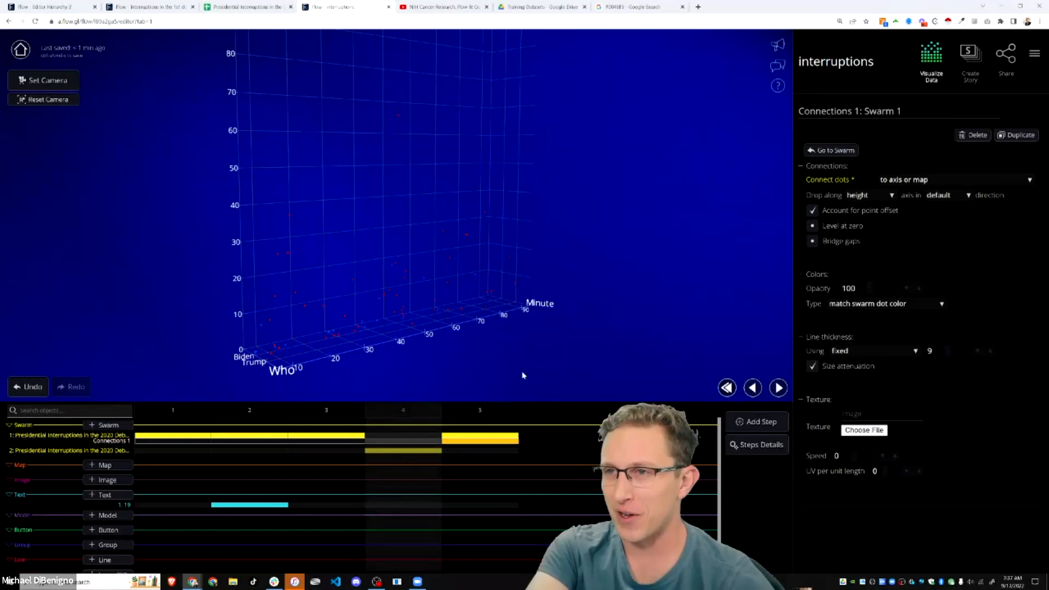
{"action": "left_click", "coordinate": [404, 450]}
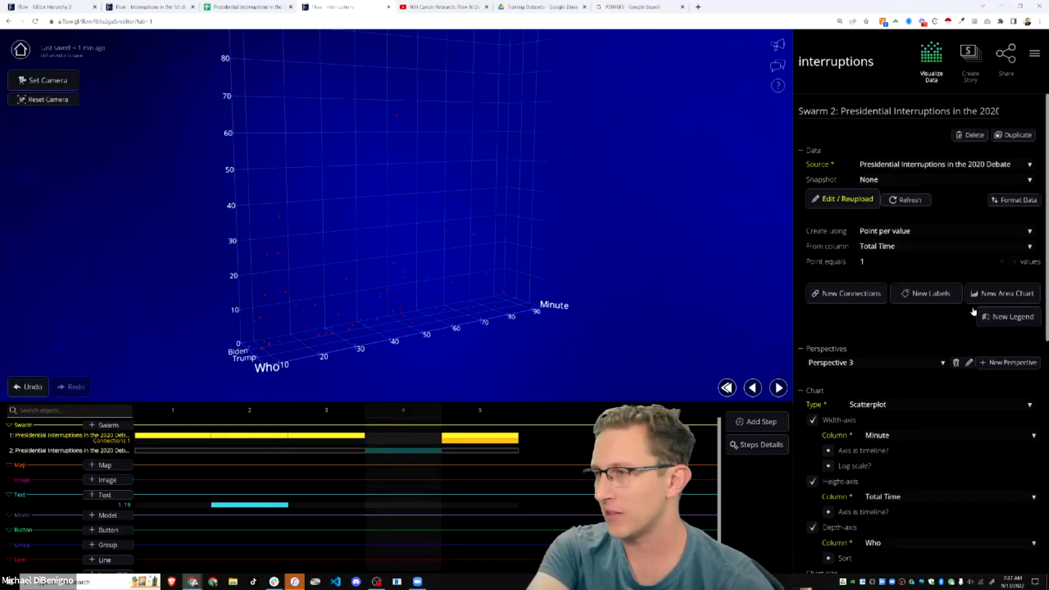
- Turn off Swarm 2's height axis
{"action": "scroll", "coordinate": [968, 320], "scroll_direction": "down", "scroll_amount": 3}
{"action": "left_click", "coordinate": [812, 317]}
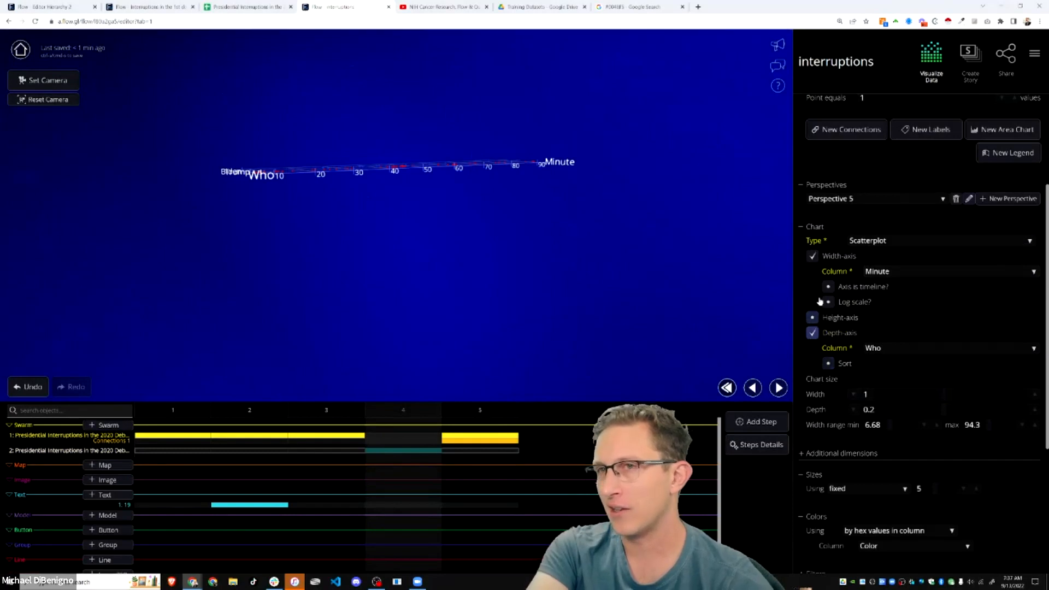
{"action": "left_click_drag", "start_coordinate": [658, 276], "coordinate": [719, 316]}
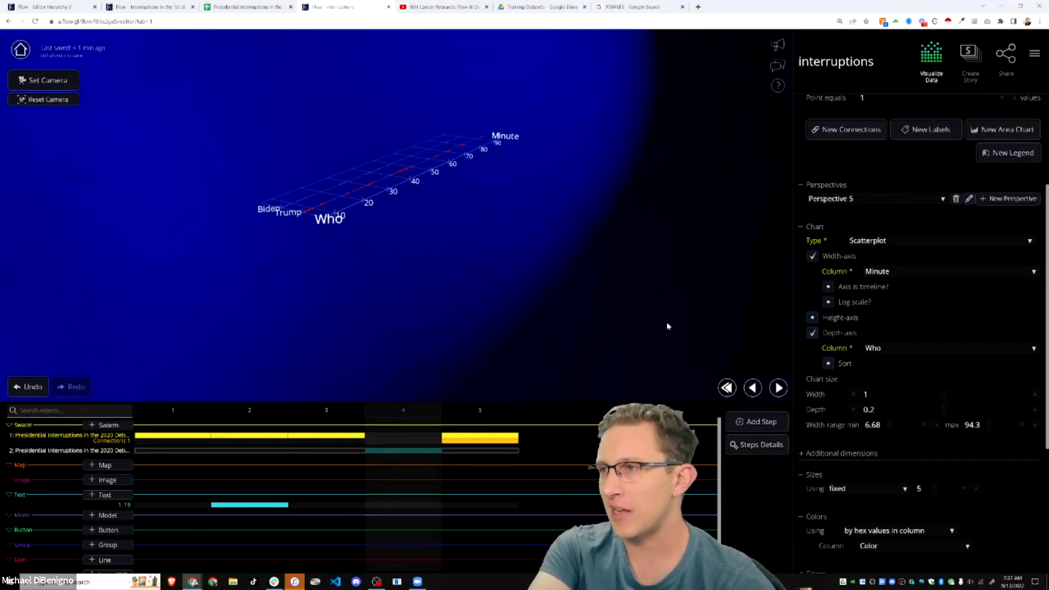
- Set Swarm 2's Additional dimensions chart layout to Stacks, after trying Columns
{"action": "left_click", "coordinate": [842, 452]}
{"action": "scroll", "coordinate": [841, 382], "scroll_direction": "down", "scroll_amount": 2}
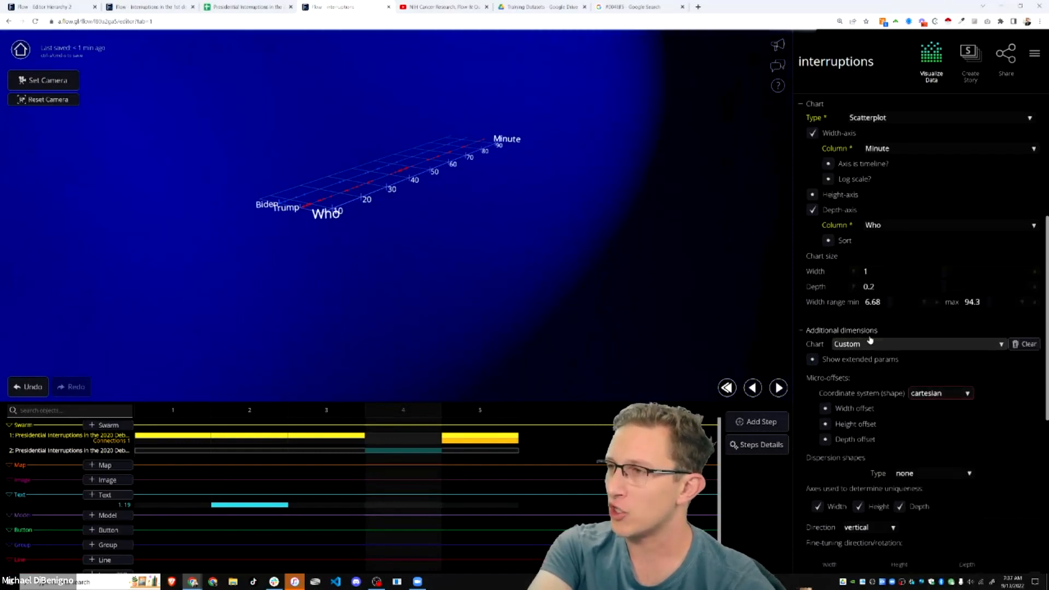
{"action": "left_click", "coordinate": [890, 345]}
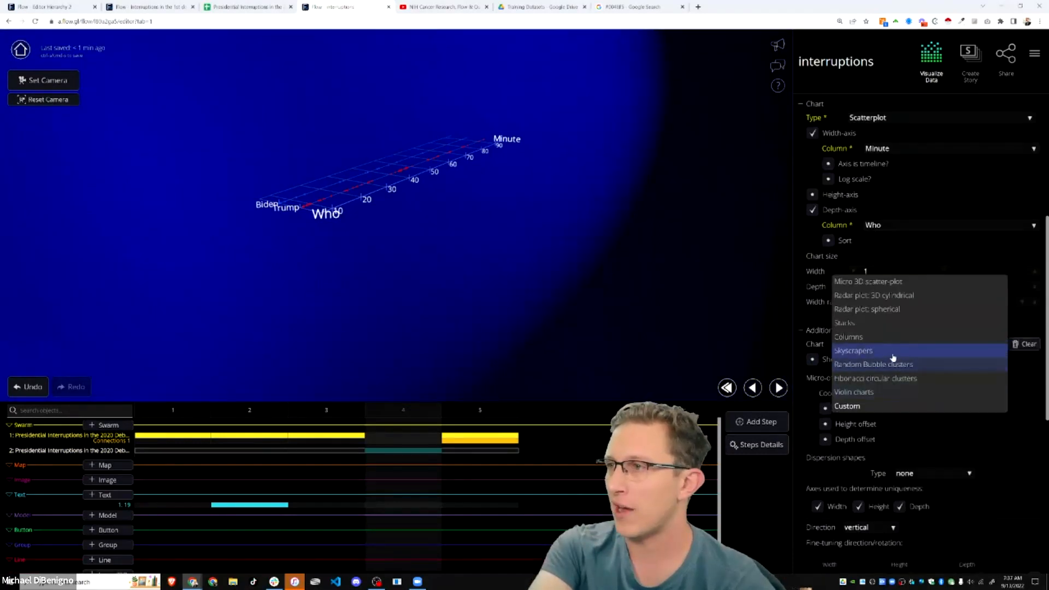
{"action": "left_click", "coordinate": [869, 338]}
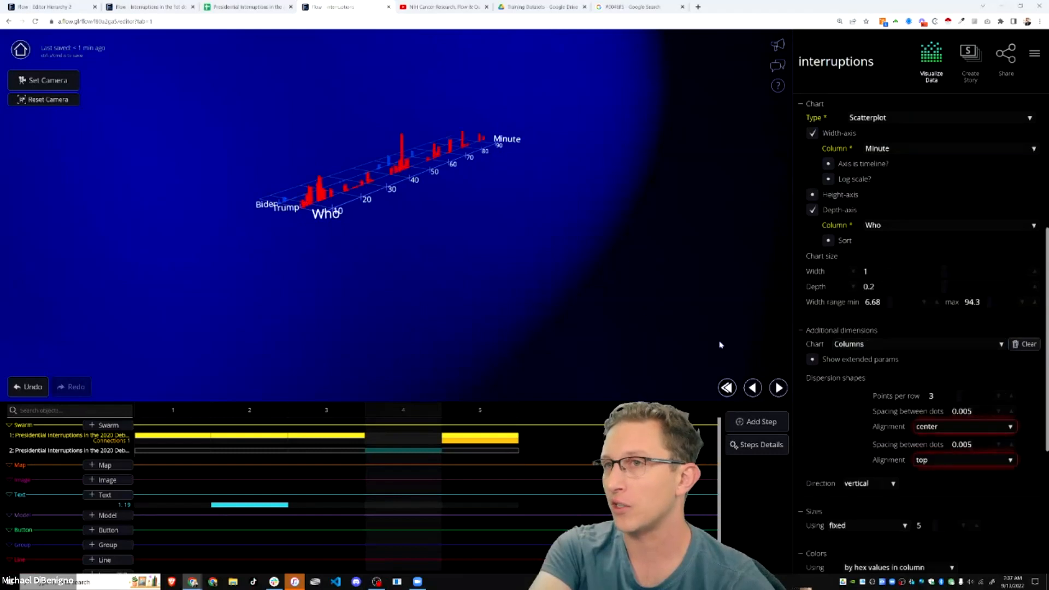
{"action": "left_click", "coordinate": [874, 344]}
{"action": "left_click", "coordinate": [856, 324]}
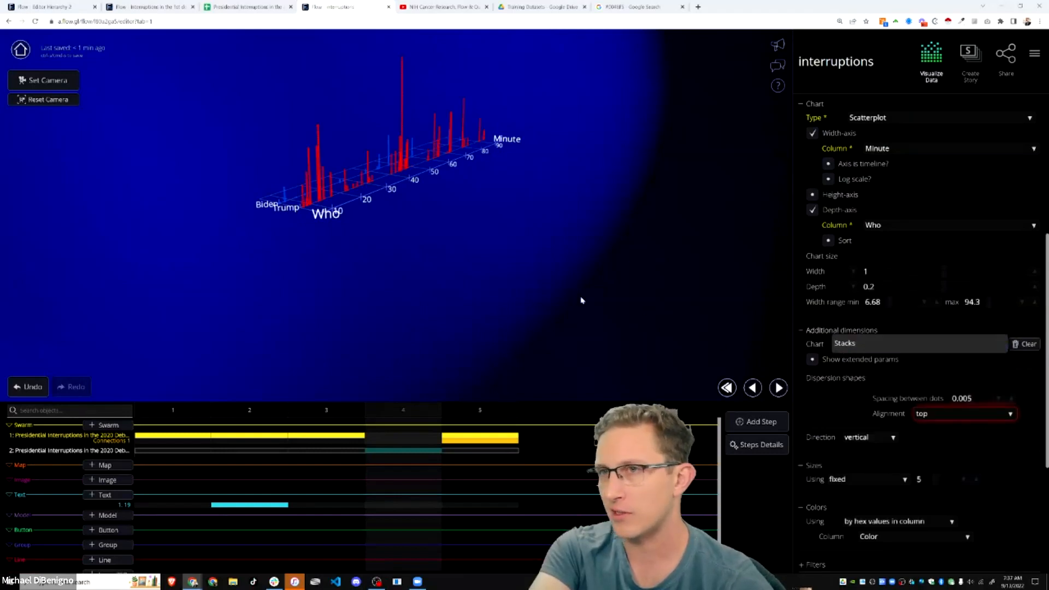
{"action": "left_click_drag", "start_coordinate": [504, 354], "coordinate": [391, 328]}
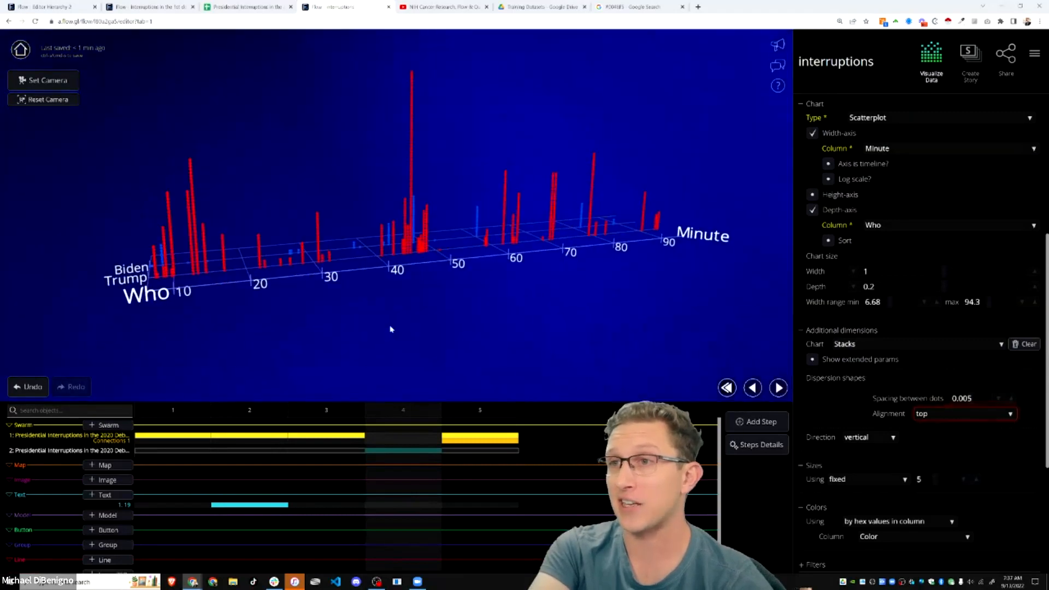
{"action": "left_click", "coordinate": [369, 436]}
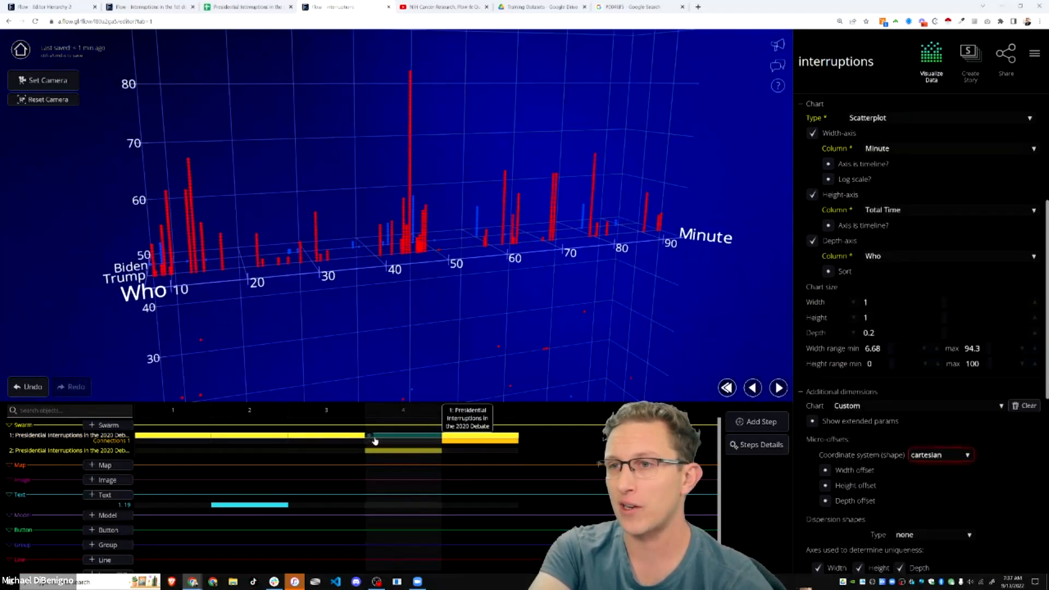
{"action": "left_click", "coordinate": [370, 442]}
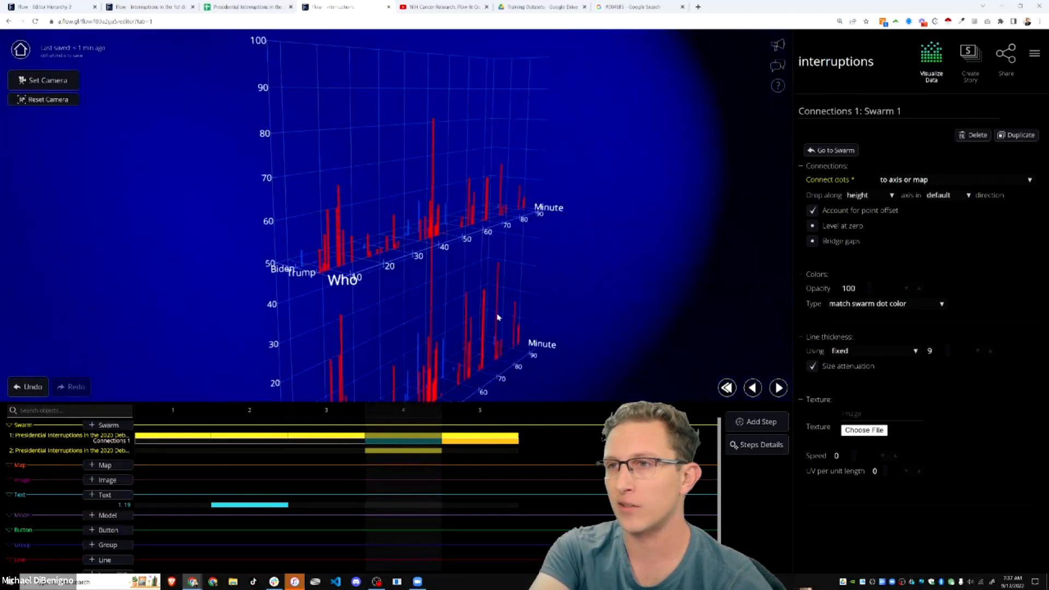
{"action": "left_click", "coordinate": [407, 449]}
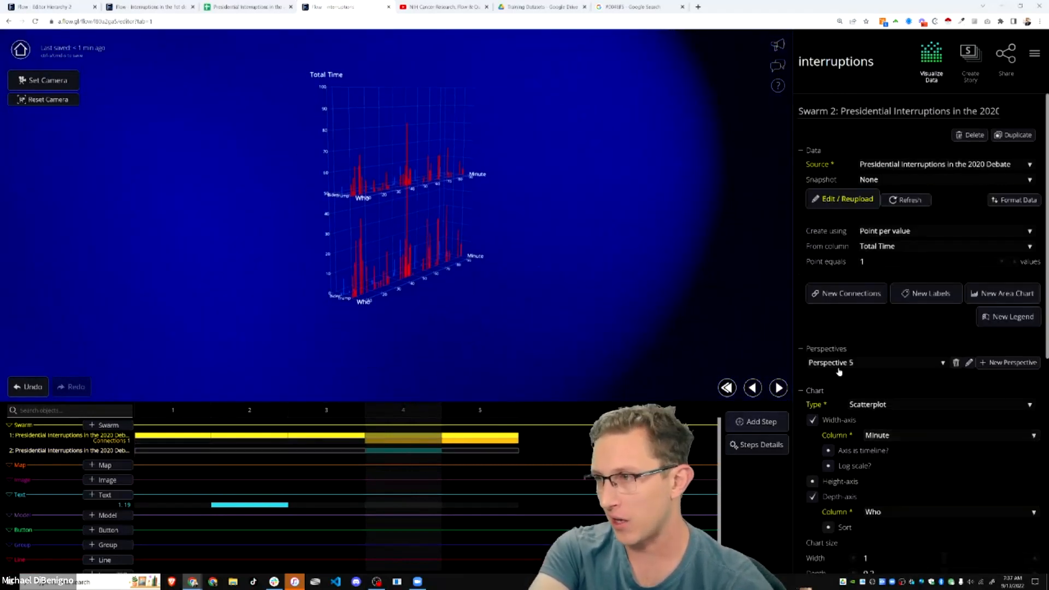
- Offset Swarm 2 to far/close 0.361 and down/up -0.503, below and in front of Swarm 1
{"action": "left_click_drag", "start_coordinate": [610, 284], "coordinate": [644, 287]}
{"action": "scroll", "coordinate": [950, 415], "scroll_direction": "down", "scroll_amount": 7}
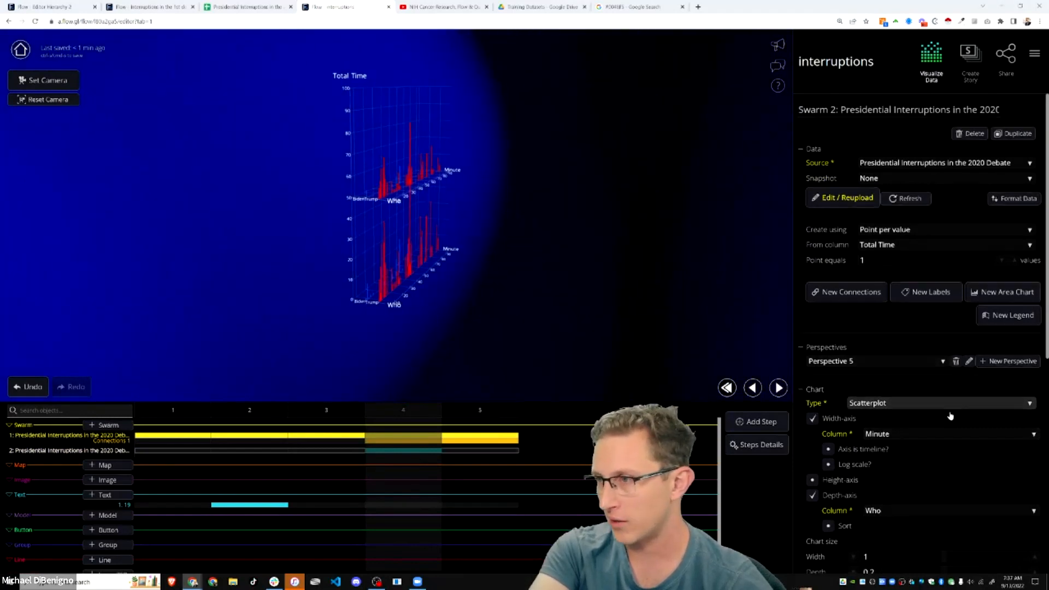
{"action": "left_click_drag", "start_coordinate": [636, 347], "coordinate": [516, 343]}
{"action": "left_click_drag", "start_coordinate": [990, 518], "coordinate": [1048, 522]}
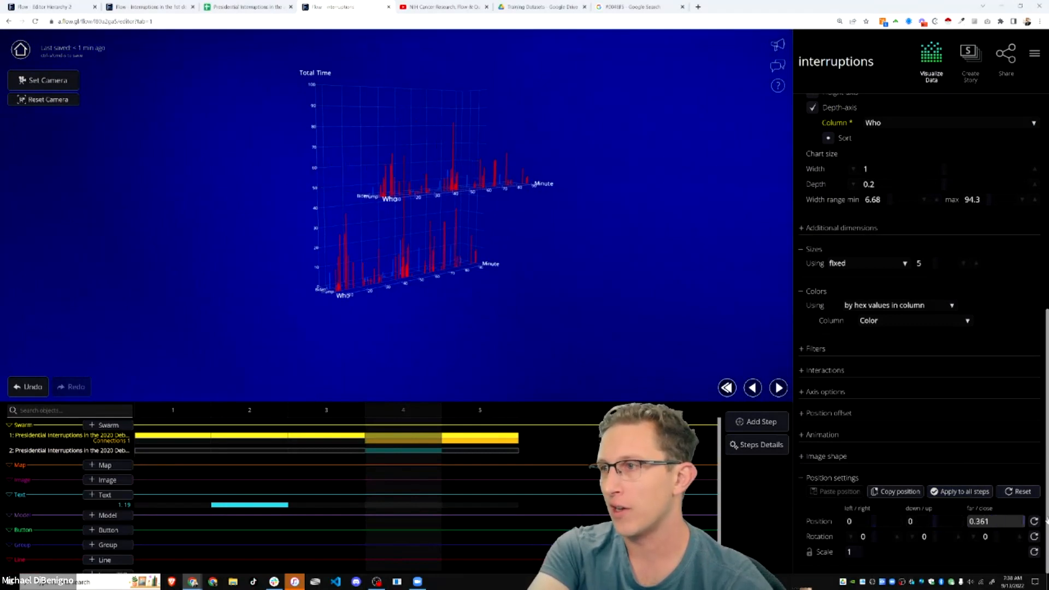
{"action": "left_click_drag", "start_coordinate": [922, 521], "coordinate": [848, 521]}
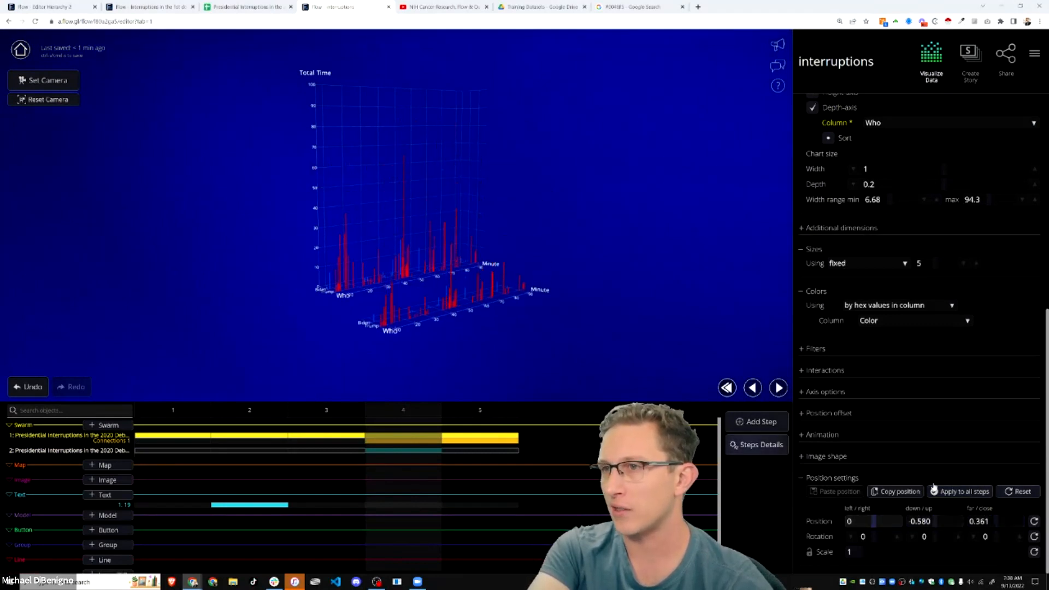
{"action": "left_click_drag", "start_coordinate": [936, 520], "coordinate": [952, 520]}
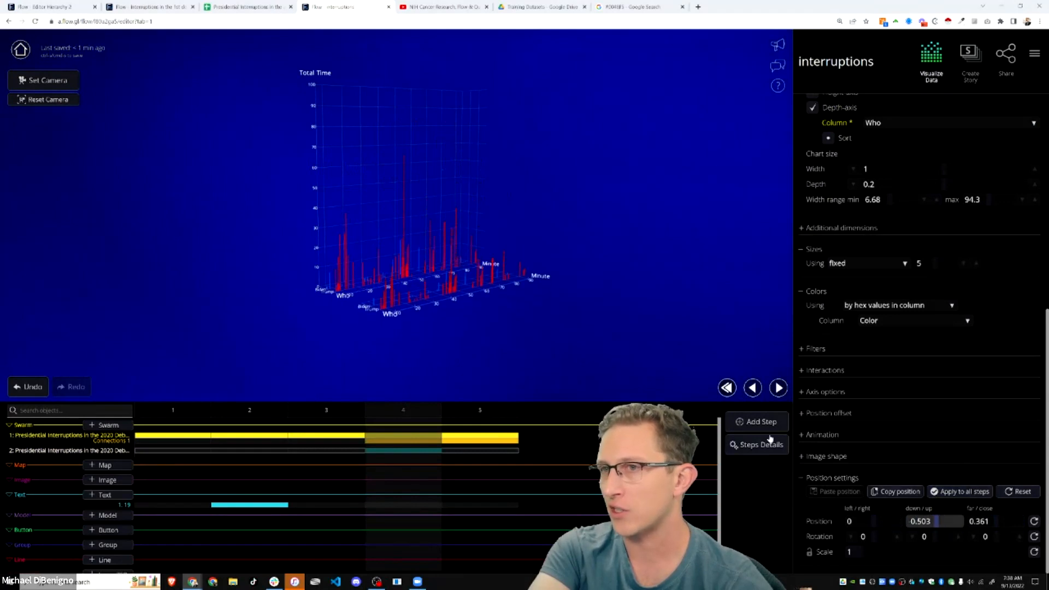
{"action": "scroll", "coordinate": [555, 347], "scroll_direction": "up", "scroll_amount": 4}
{"action": "left_click_drag", "start_coordinate": [555, 346], "coordinate": [324, 328]}
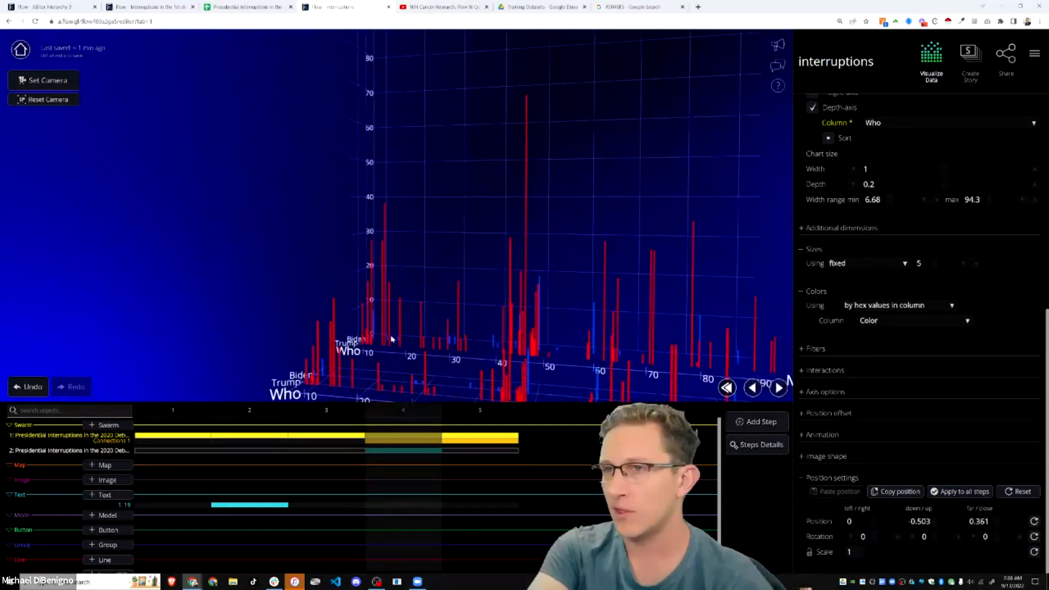
{"action": "scroll", "coordinate": [324, 329], "scroll_direction": "down", "scroll_amount": 5}
{"action": "scroll", "coordinate": [362, 250], "scroll_direction": "down", "scroll_amount": 1}
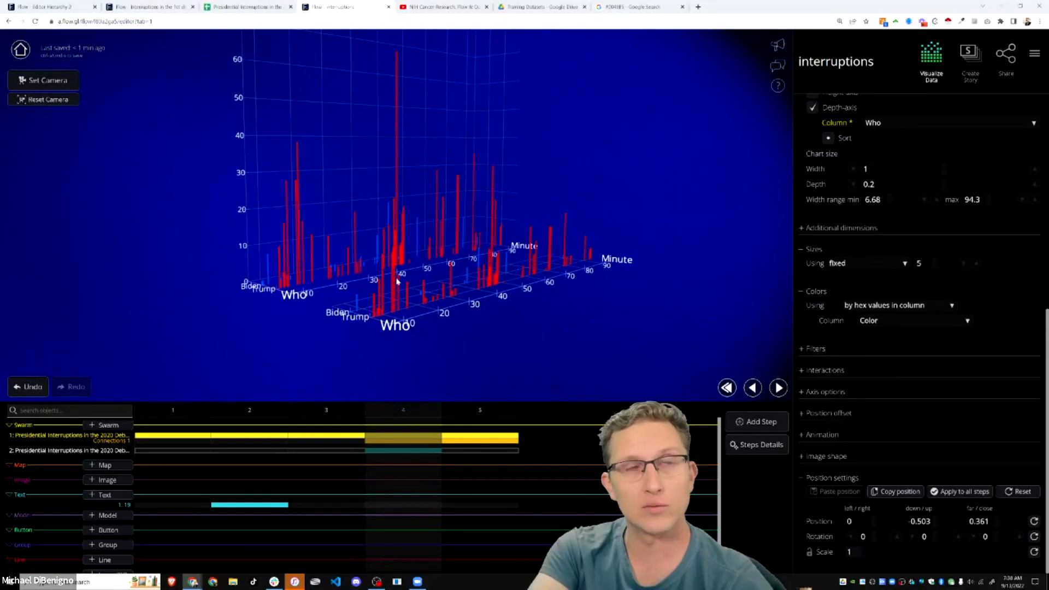
{"action": "scroll", "coordinate": [366, 251], "scroll_direction": "up", "scroll_amount": 4}
- Compare the two charts from several angles, then turn off Swarm 2's depth axis
{"action": "left_click_drag", "start_coordinate": [373, 254], "coordinate": [412, 261]}
{"action": "scroll", "coordinate": [479, 273], "scroll_direction": "up", "scroll_amount": 3}
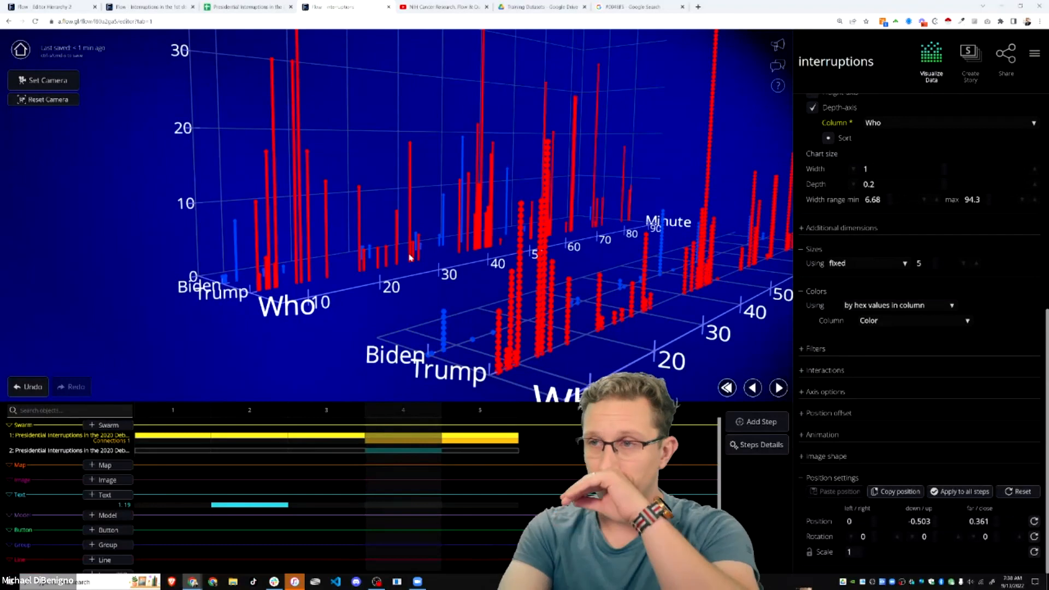
{"action": "left_click_drag", "start_coordinate": [399, 247], "coordinate": [453, 268]}
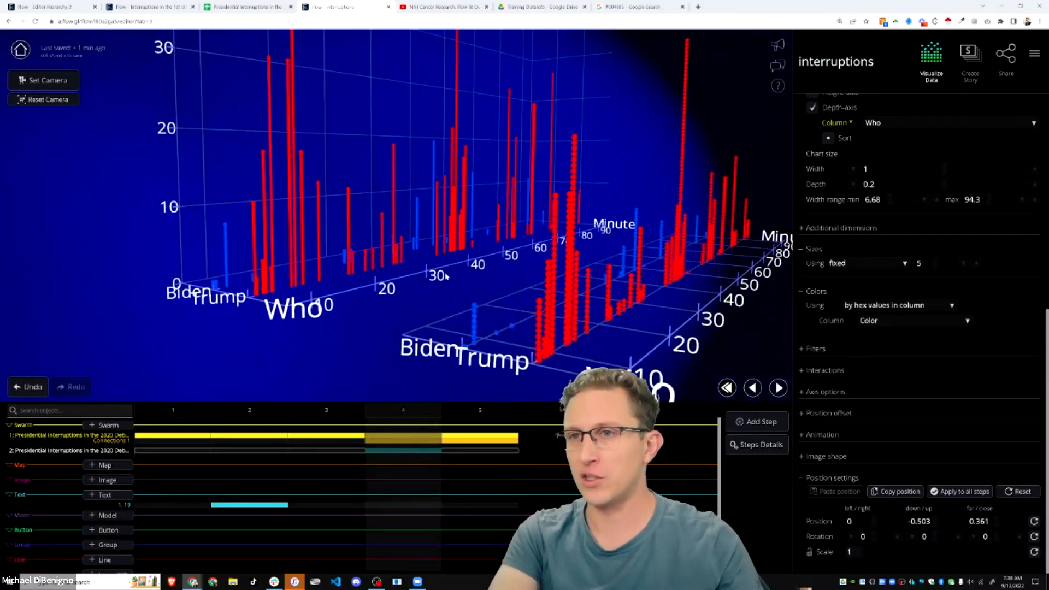
{"action": "left_click_drag", "start_coordinate": [553, 228], "coordinate": [397, 281]}
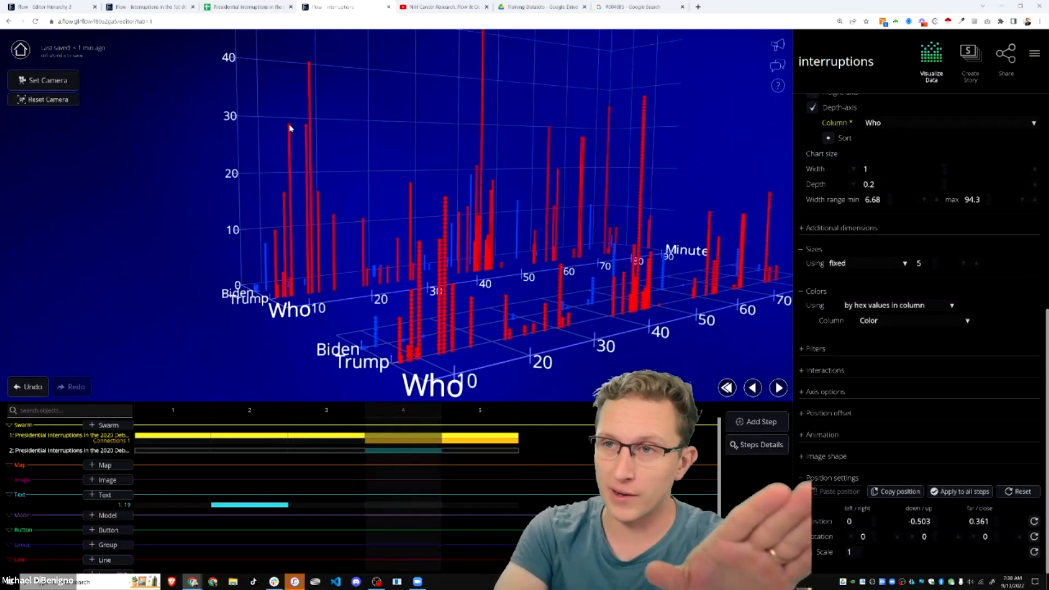
{"action": "left_click_drag", "start_coordinate": [336, 305], "coordinate": [622, 361]}
{"action": "scroll", "coordinate": [623, 363], "scroll_direction": "down", "scroll_amount": 3}
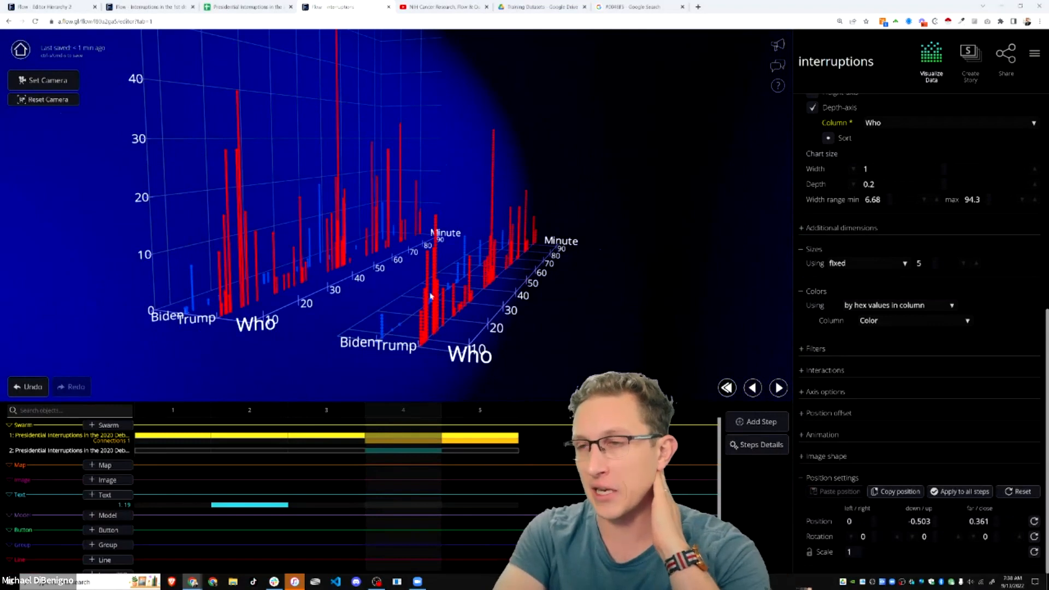
{"action": "left_click_drag", "start_coordinate": [533, 338], "coordinate": [476, 380]}
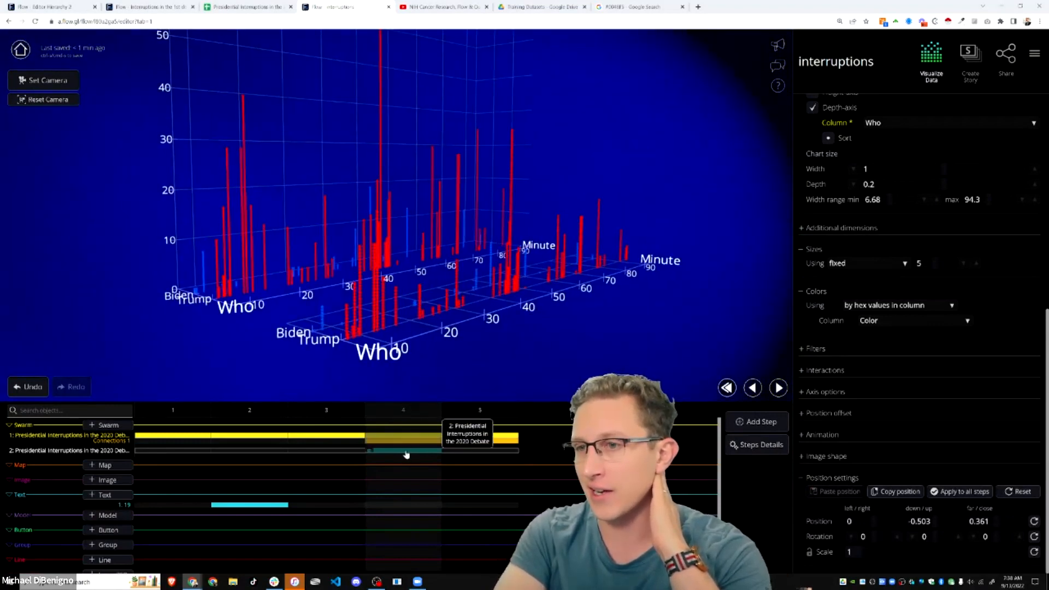
{"action": "scroll", "coordinate": [926, 350], "scroll_direction": "up", "scroll_amount": 5}
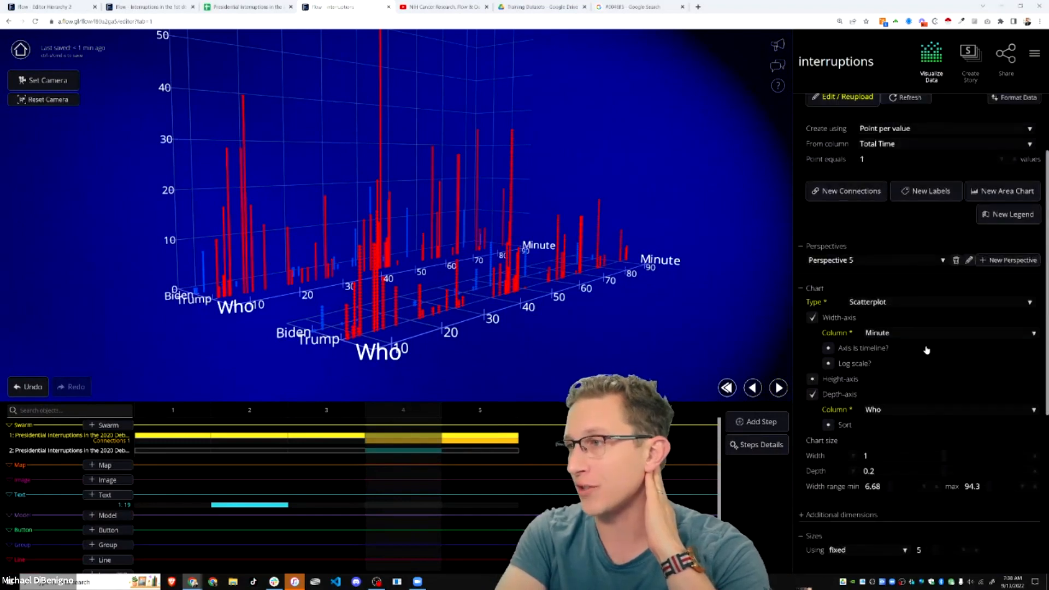
{"action": "left_click", "coordinate": [813, 395]}
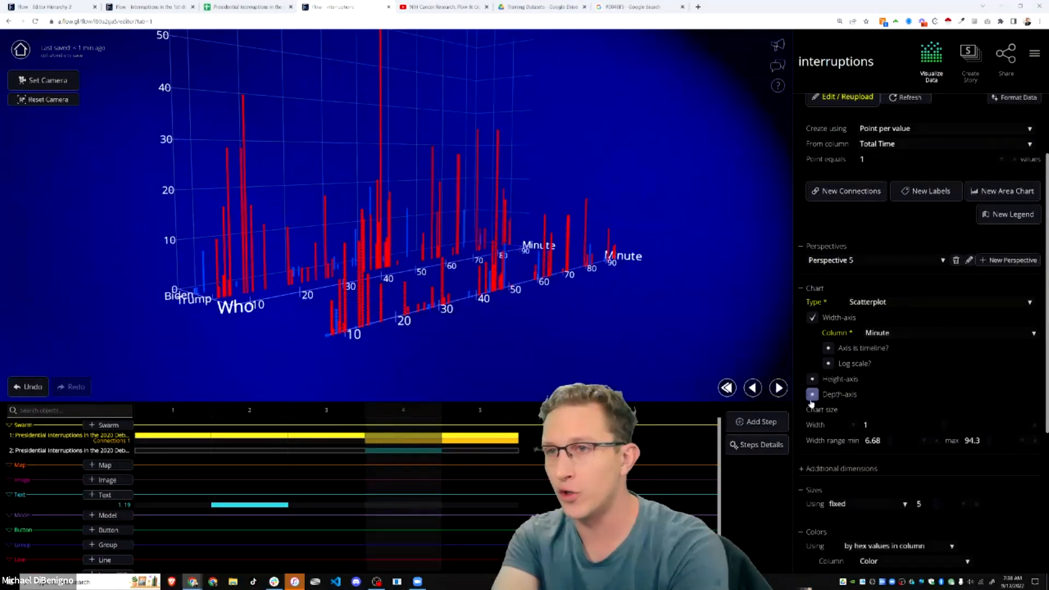
{"action": "left_click_drag", "start_coordinate": [530, 351], "coordinate": [497, 301]}
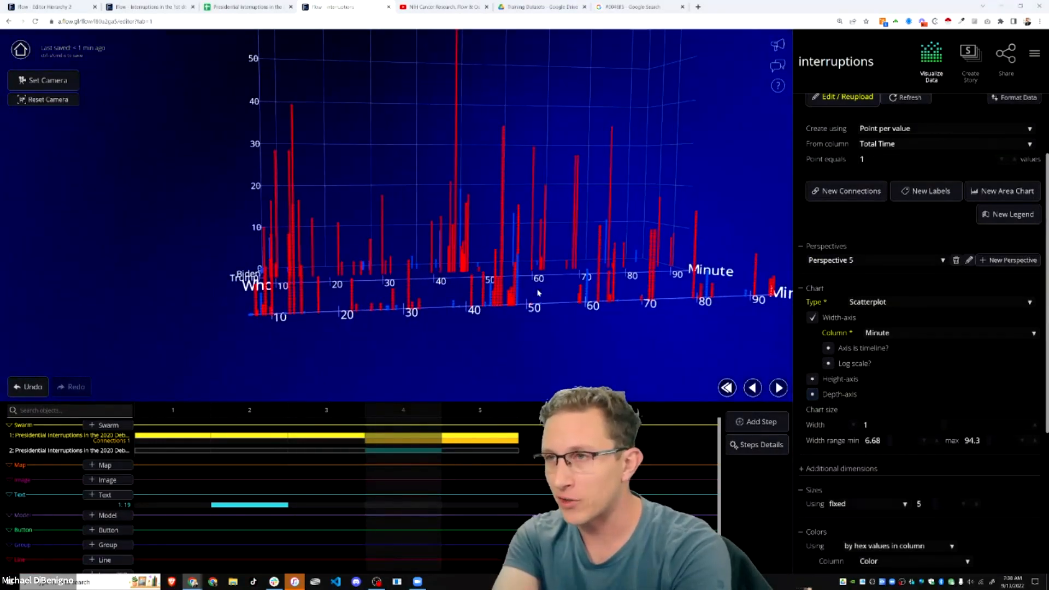
- Re-enable Swarm 2's Who depth axis so its bars split into Biden and Trump rows
{"action": "scroll", "coordinate": [573, 339], "scroll_direction": "up", "scroll_amount": 3}
{"action": "left_click_drag", "start_coordinate": [586, 353], "coordinate": [536, 331]}
{"action": "scroll", "coordinate": [579, 337], "scroll_direction": "down", "scroll_amount": 3}
{"action": "left_click_drag", "start_coordinate": [343, 342], "coordinate": [524, 309]}
{"action": "left_click", "coordinate": [813, 394]}
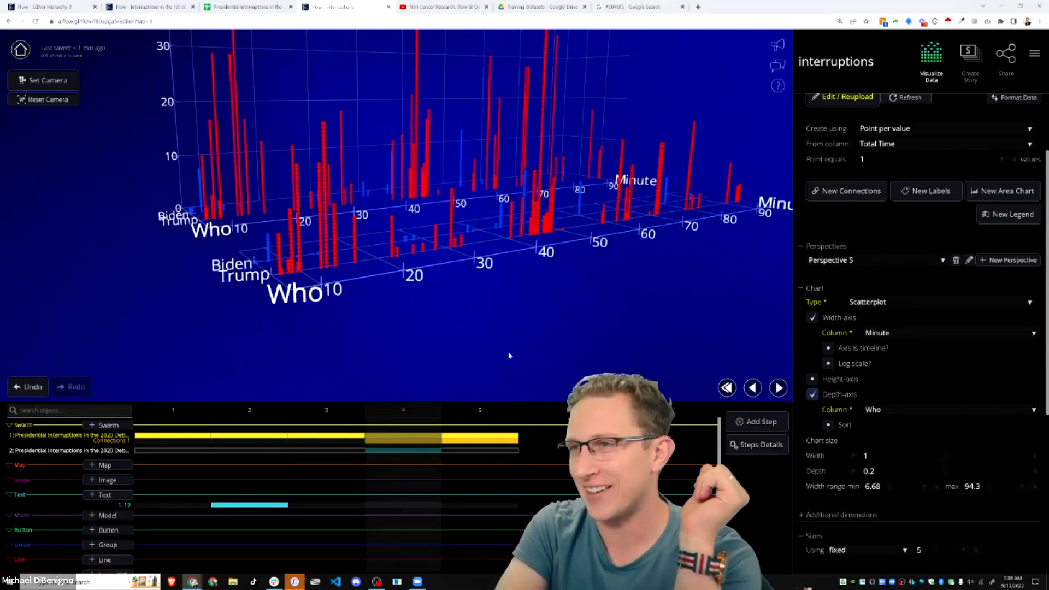
{"action": "left_click_drag", "start_coordinate": [480, 315], "coordinate": [515, 320]}
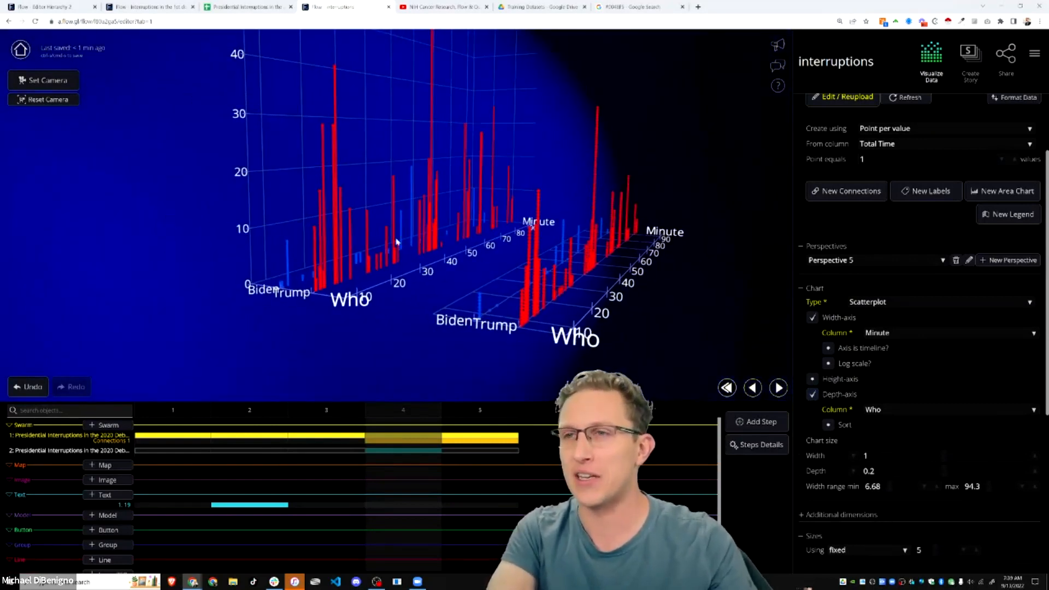
{"action": "left_click_drag", "start_coordinate": [396, 241], "coordinate": [417, 304]}
{"action": "left_click", "coordinate": [404, 450]}
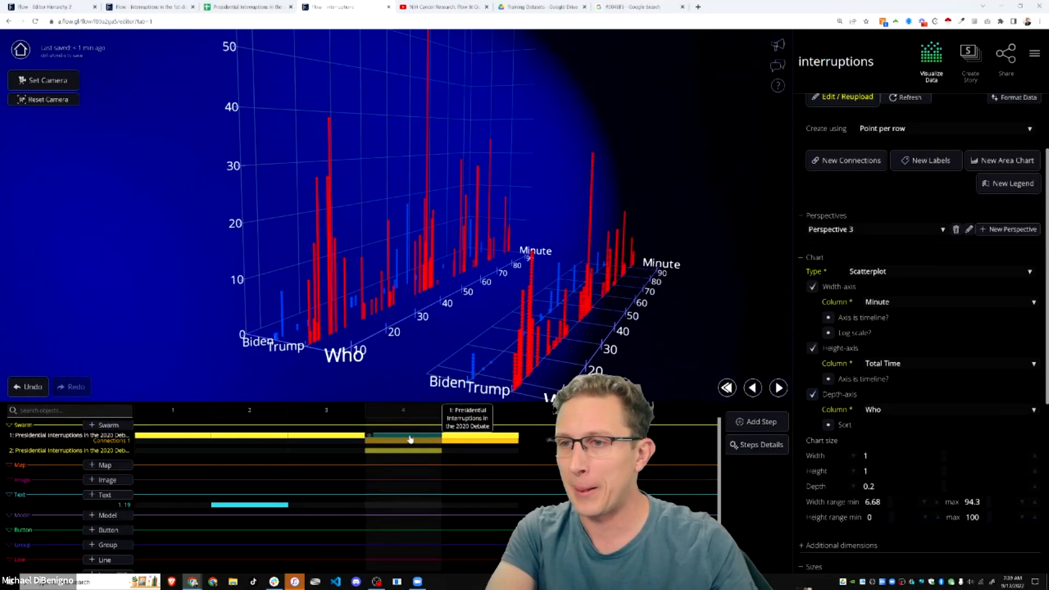
- Add an on-select Overlay popup showing the Who column, then test it on a Trump point
{"action": "scroll", "coordinate": [905, 403], "scroll_direction": "down", "scroll_amount": 5}
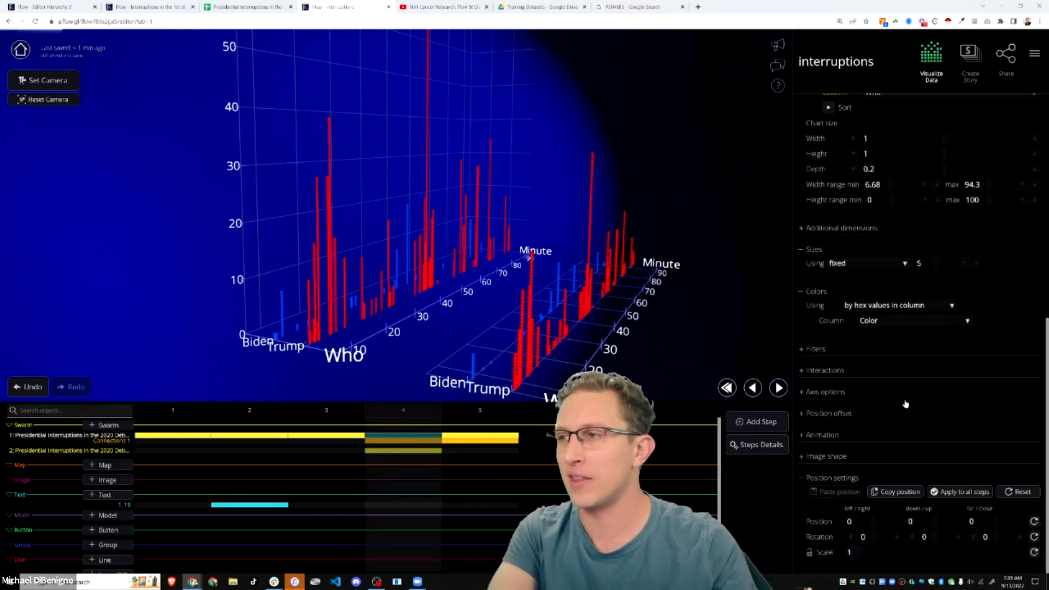
{"action": "left_click", "coordinate": [802, 371]}
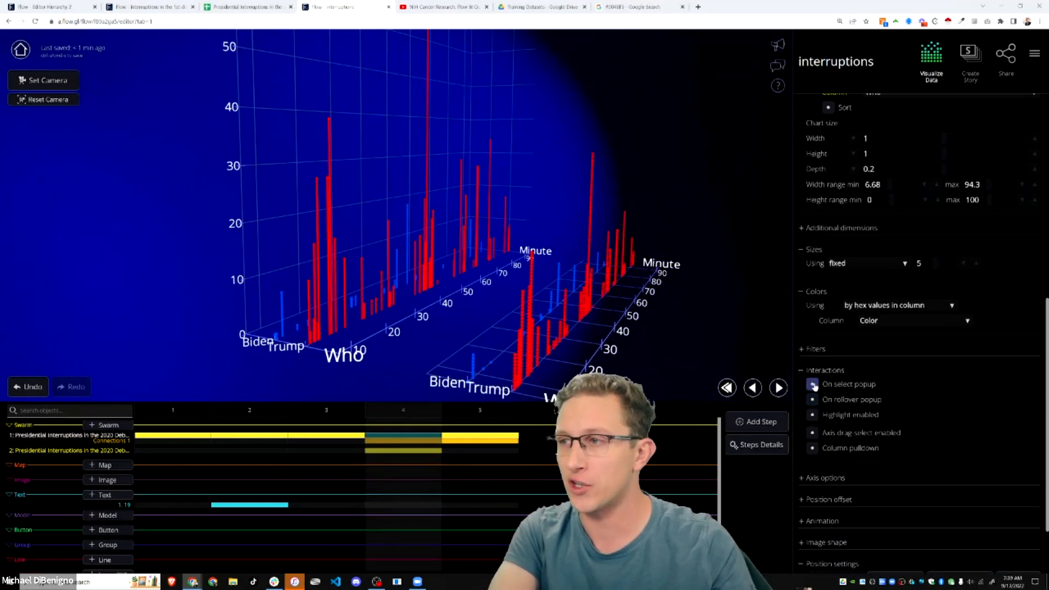
{"action": "left_click", "coordinate": [812, 386]}
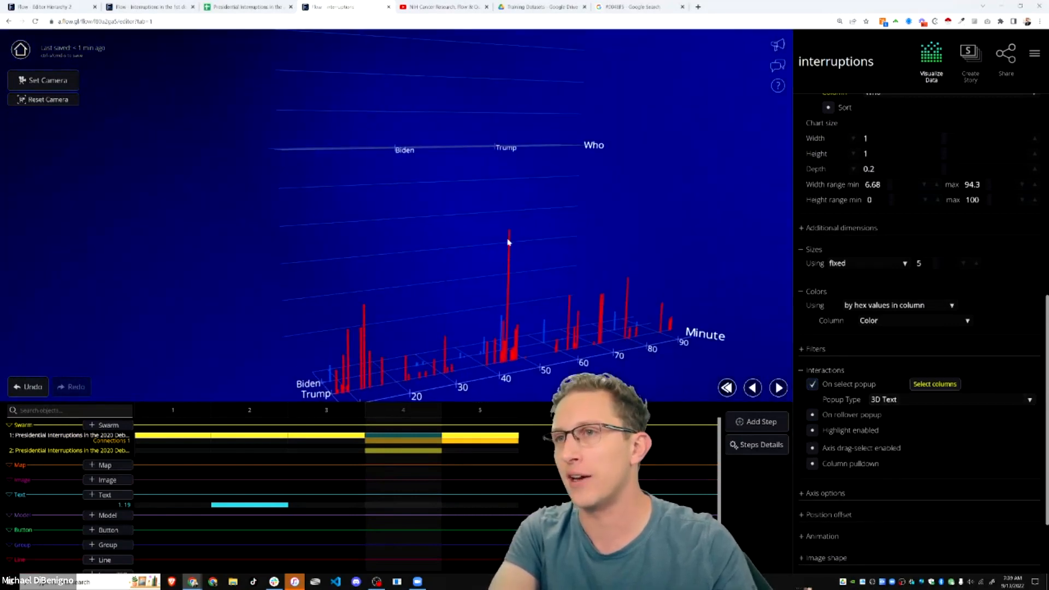
{"action": "left_click", "coordinate": [929, 404]}
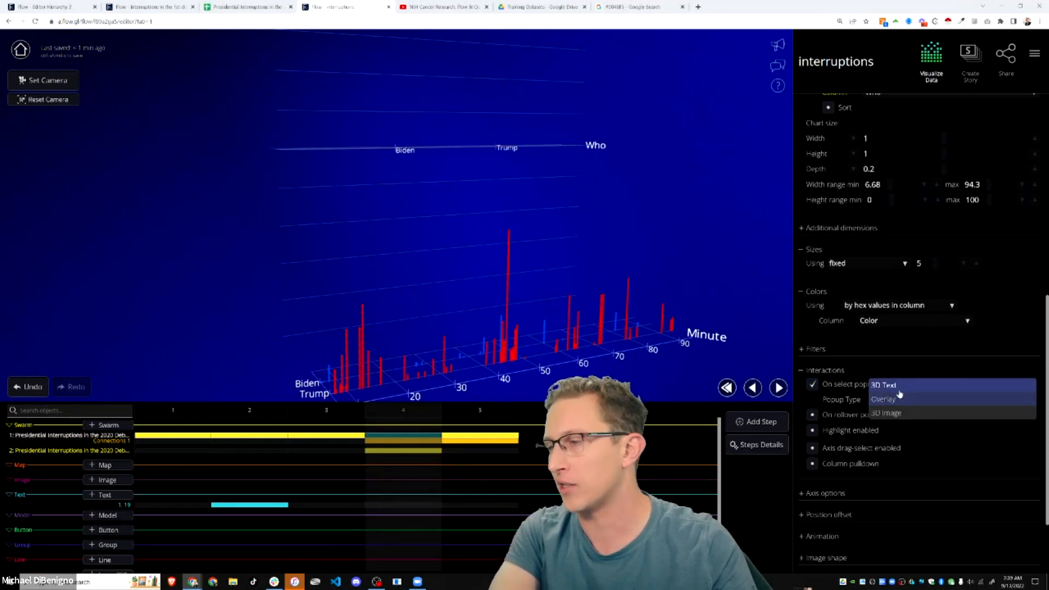
{"action": "left_click", "coordinate": [901, 403]}
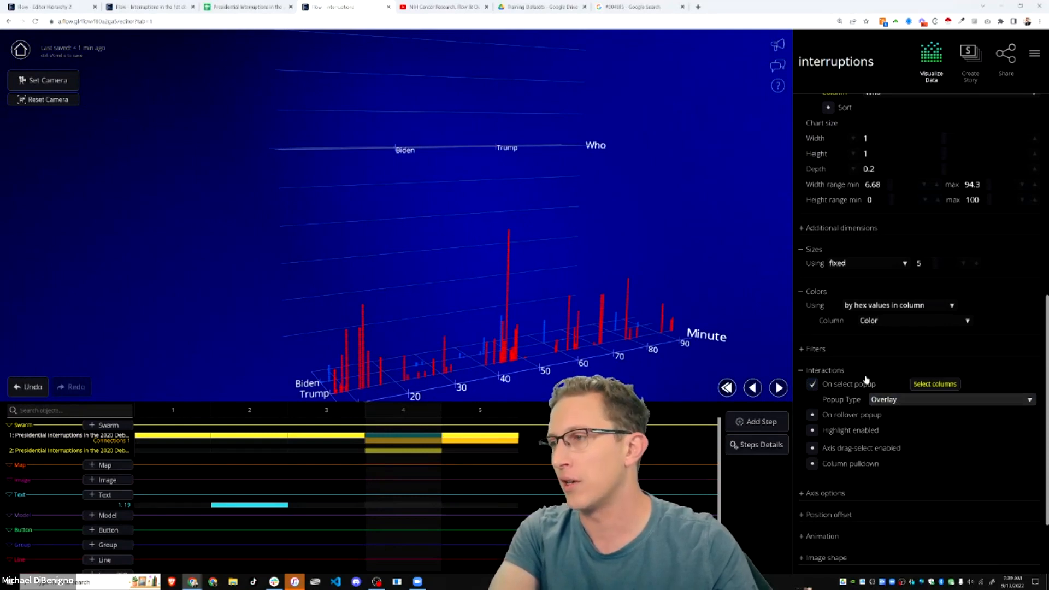
{"action": "left_click", "coordinate": [926, 385]}
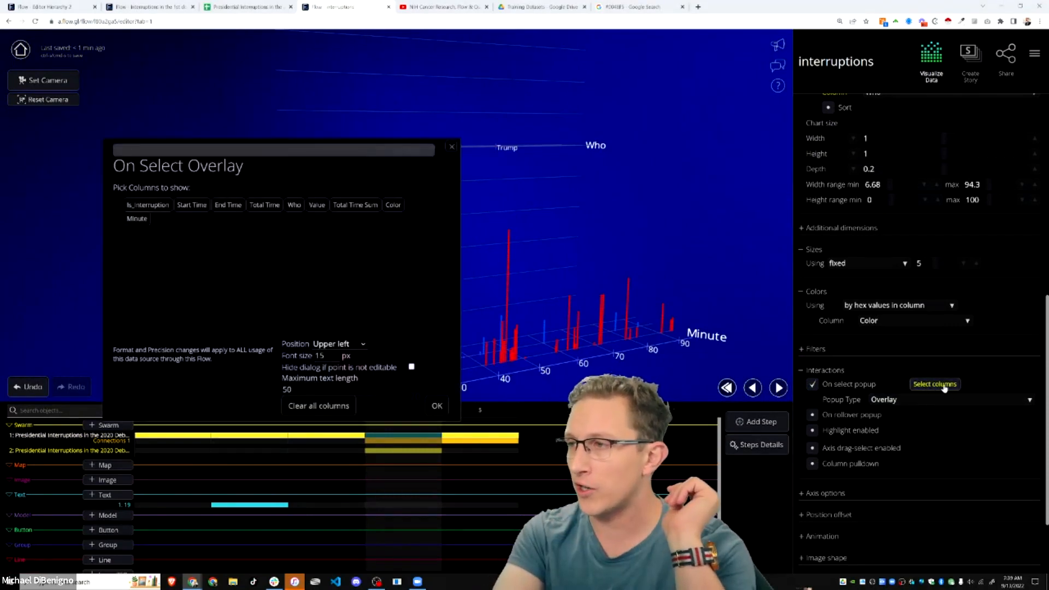
{"action": "left_click", "coordinate": [295, 210]}
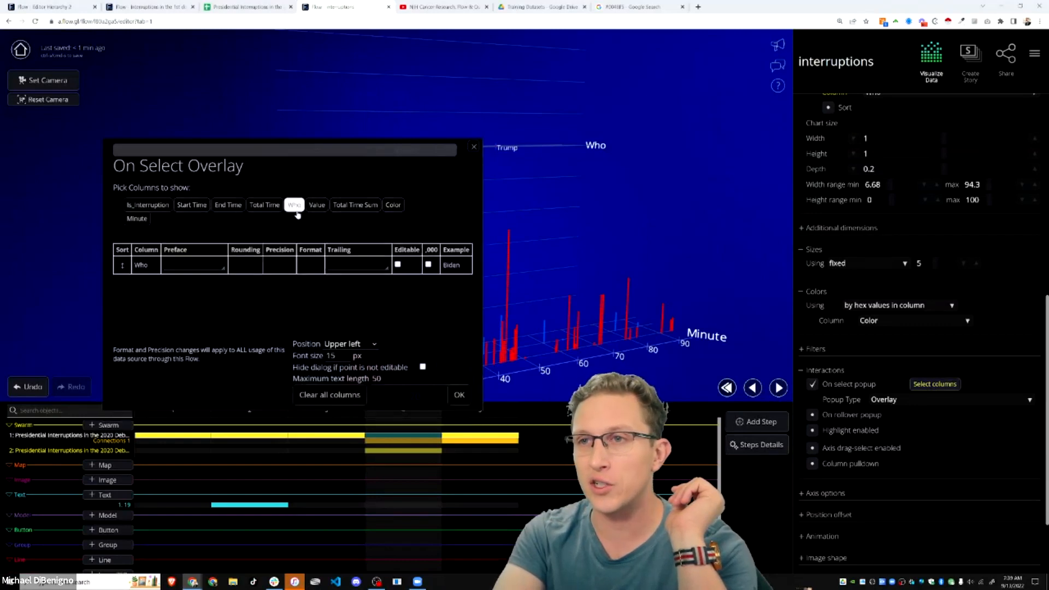
{"action": "left_click", "coordinate": [459, 396]}
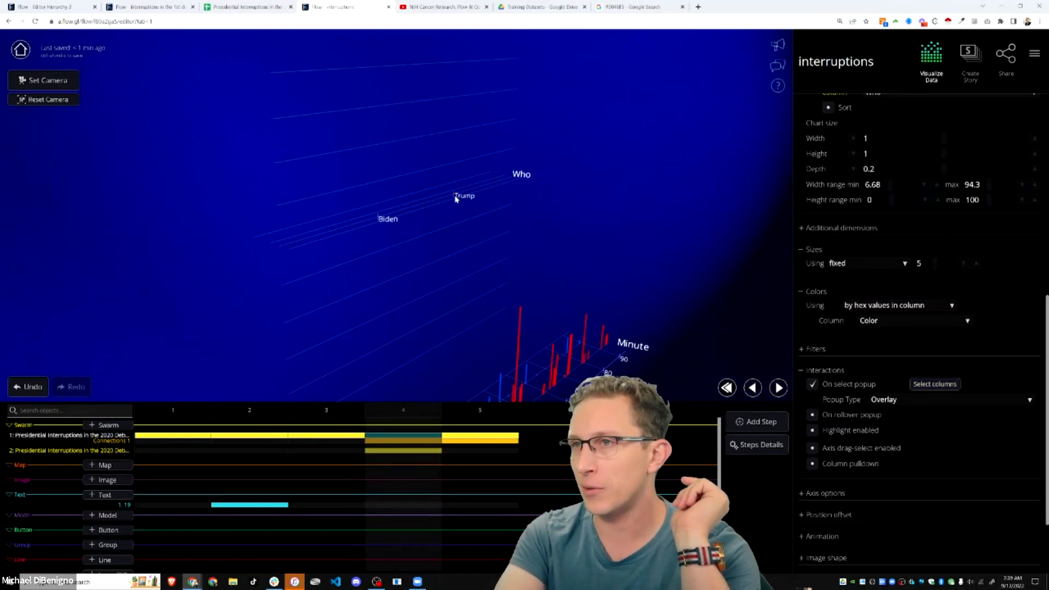
{"action": "left_click", "coordinate": [453, 199]}
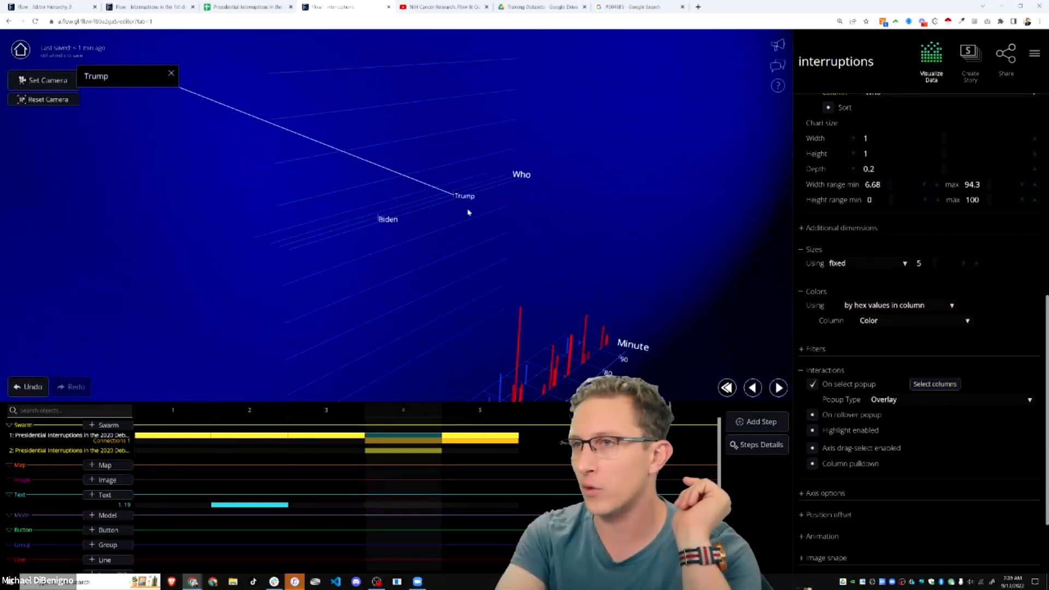
{"action": "scroll", "coordinate": [868, 263], "scroll_direction": "up", "scroll_amount": 4}
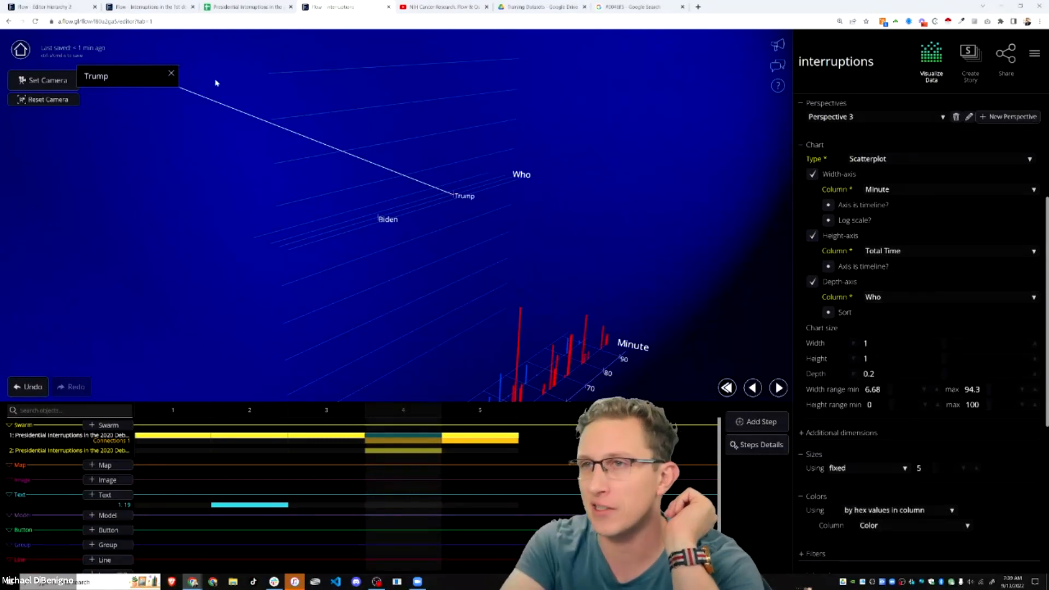
- Dismiss the Trump popup, orbit the drop-line chart, and undo the selection-popup setting
{"action": "left_click", "coordinate": [173, 73]}
{"action": "scroll", "coordinate": [898, 460], "scroll_direction": "down", "scroll_amount": 2}
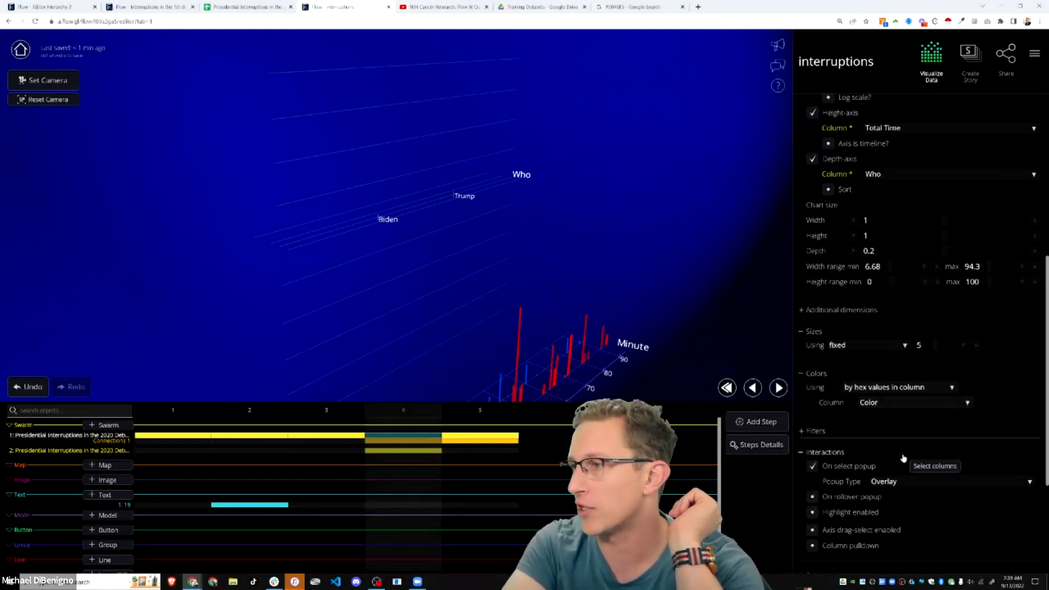
{"action": "left_click_drag", "start_coordinate": [626, 286], "coordinate": [602, 285]}
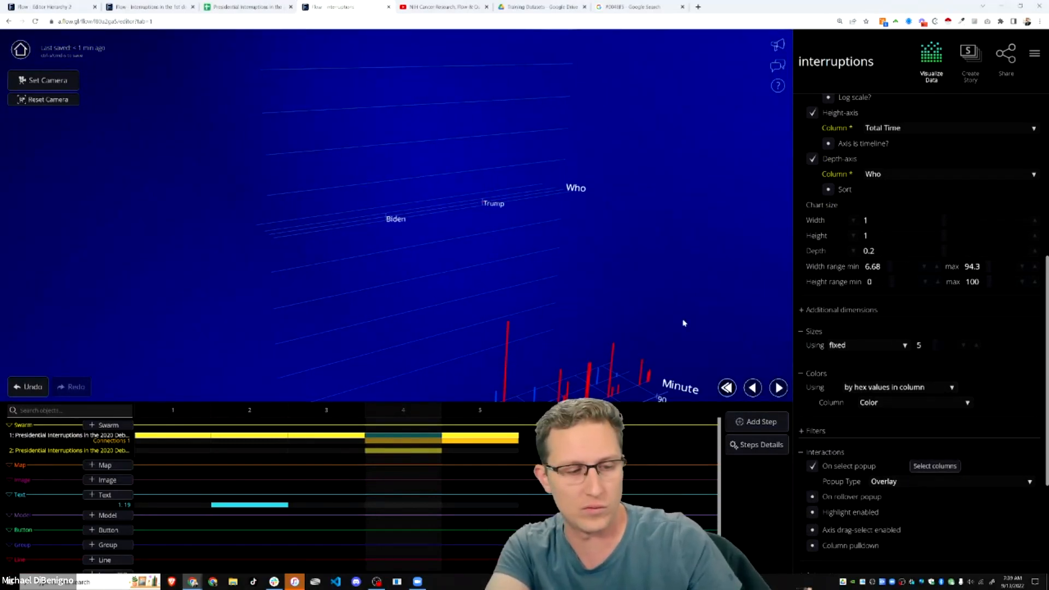
{"action": "left_click_drag", "start_coordinate": [669, 313], "coordinate": [665, 303]}
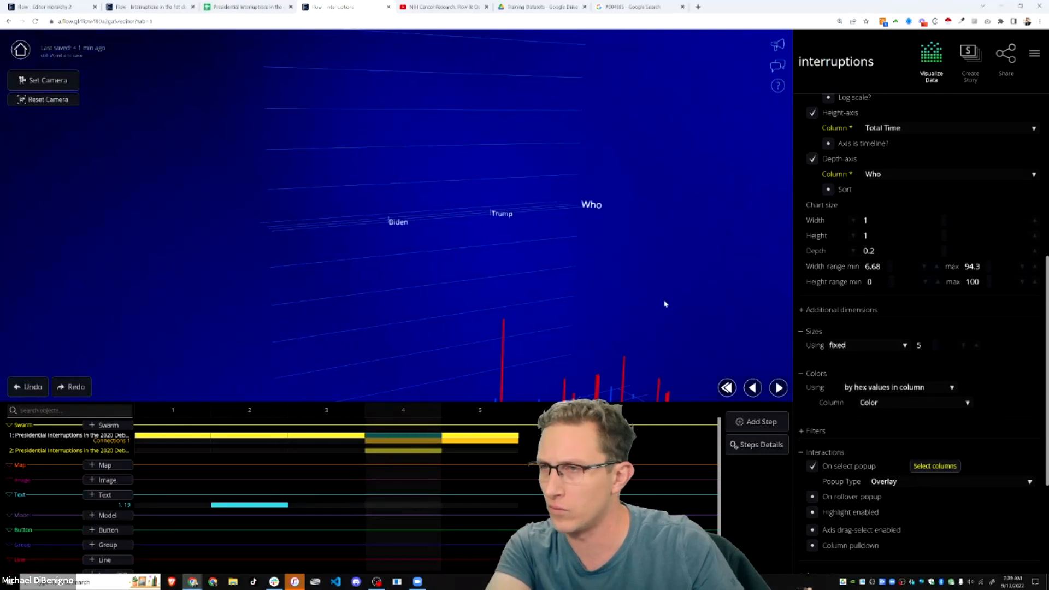
{"action": "key", "text": "ctrl+z"}
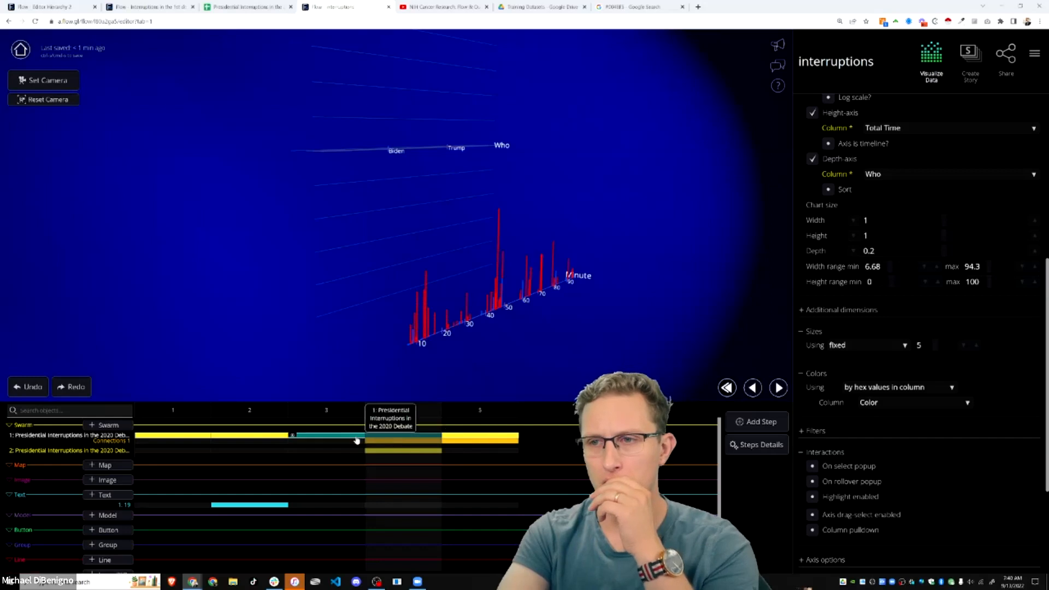
- Compare step 3's view, return to story step 4, and open the saved perspectives list
{"action": "left_click", "coordinate": [342, 441]}
{"action": "left_click", "coordinate": [387, 438]}
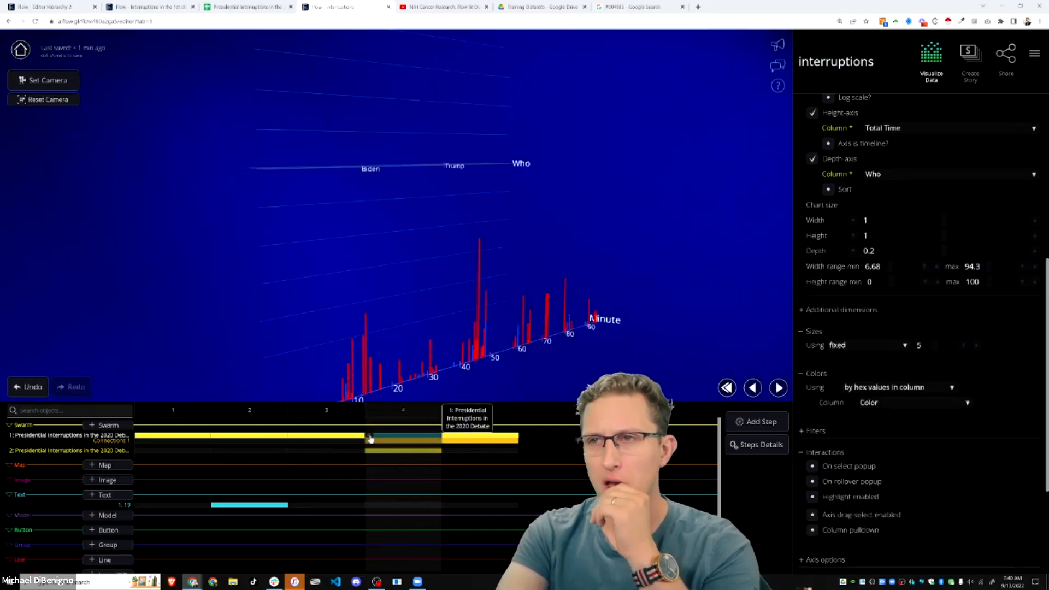
{"action": "scroll", "coordinate": [923, 372], "scroll_direction": "up", "scroll_amount": 5}
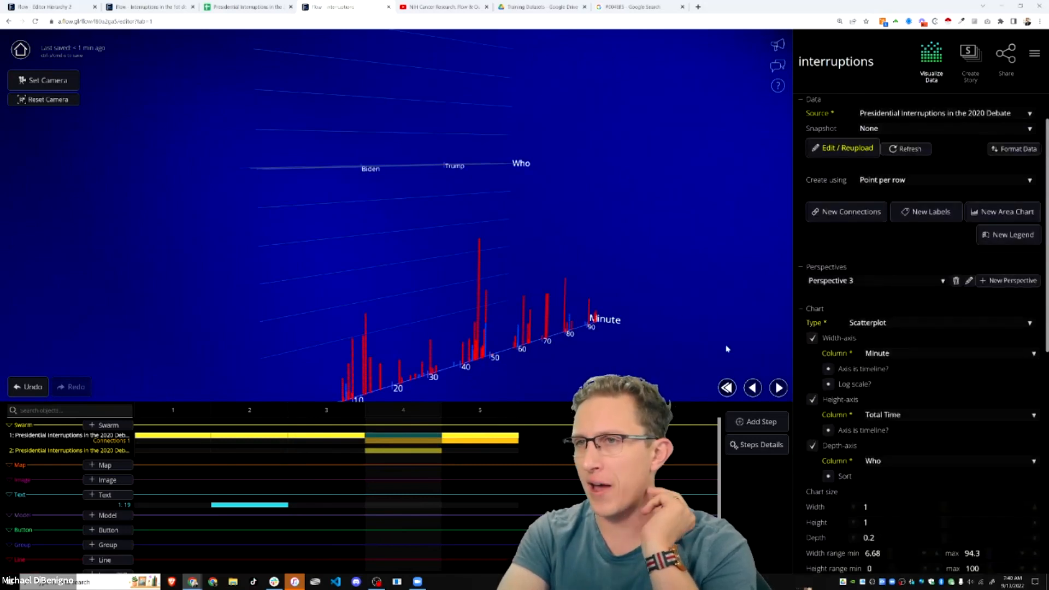
{"action": "scroll", "coordinate": [579, 349], "scroll_direction": "down", "scroll_amount": 2}
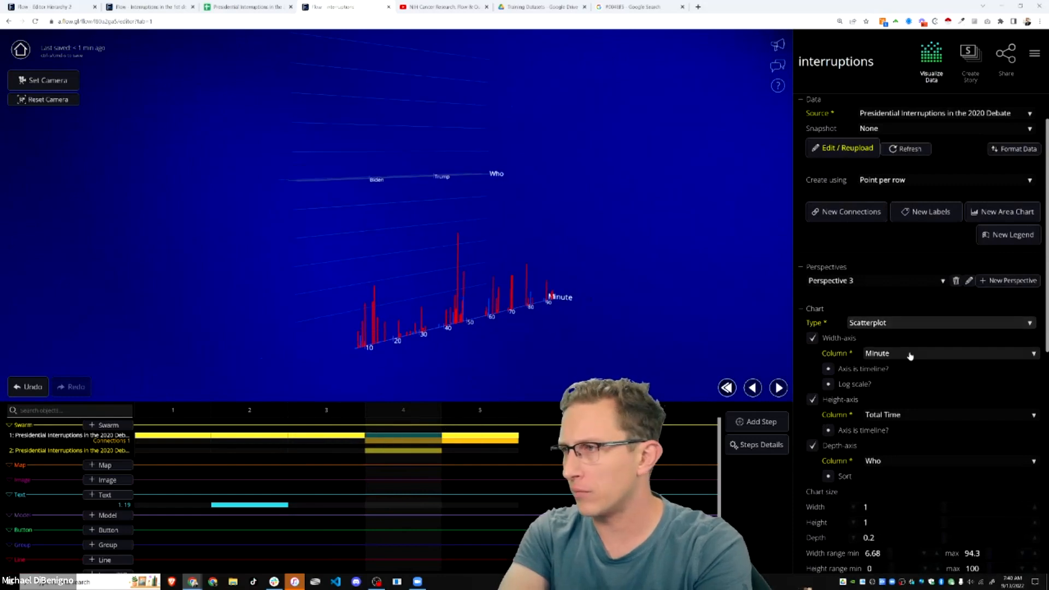
{"action": "left_click", "coordinate": [858, 281]}
- Settle the first swarm on Perspective 2, a flat Minute-by-Who scatterplot, after briefly trying Perspective 3
{"action": "left_click", "coordinate": [858, 280]}
{"action": "left_click", "coordinate": [860, 281]}
{"action": "left_click", "coordinate": [861, 292]}
{"action": "left_click", "coordinate": [861, 286]}
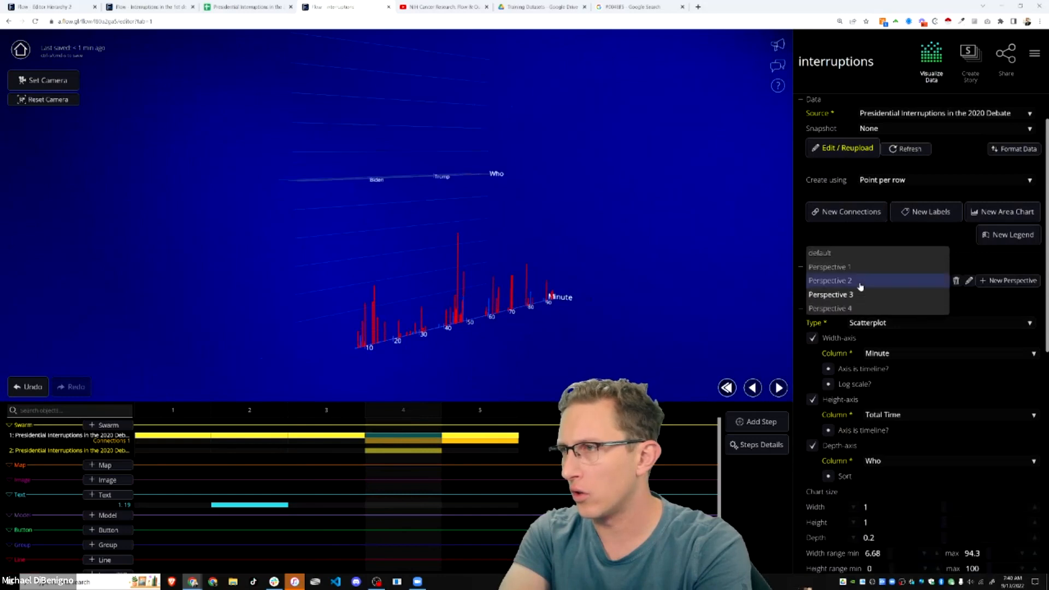
{"action": "left_click", "coordinate": [859, 281]}
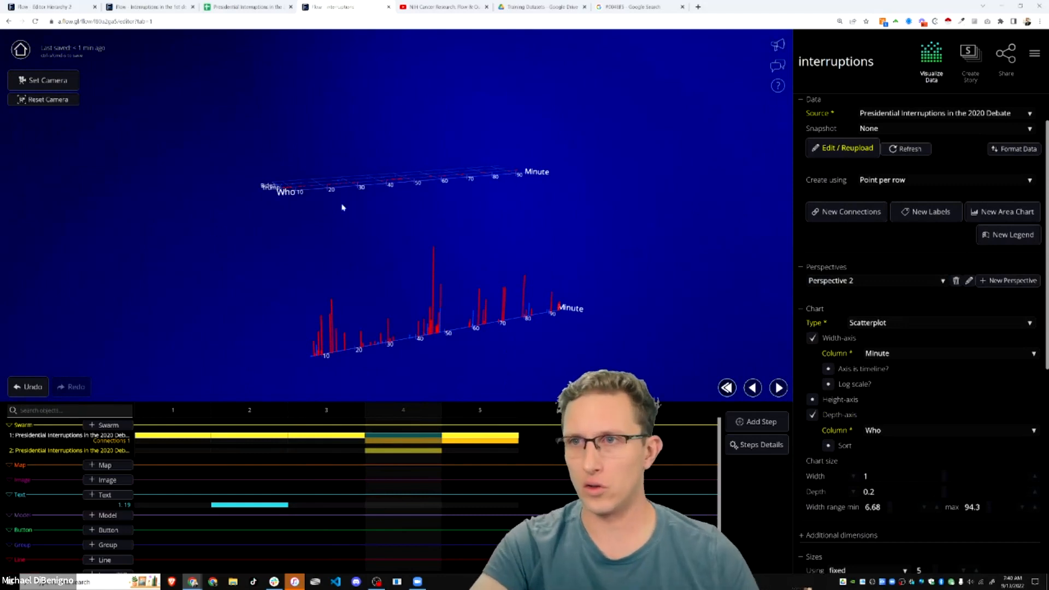
{"action": "scroll", "coordinate": [295, 264], "scroll_direction": "up", "scroll_amount": 3}
{"action": "mouse_move", "coordinate": [306, 260]}
{"action": "left_mouse_down"}
{"action": "mouse_move", "coordinate": [307, 222]}
{"action": "mouse_move", "coordinate": [305, 253]}
{"action": "left_mouse_up"}
{"action": "scroll", "coordinate": [309, 257], "scroll_direction": "down", "scroll_amount": 2}
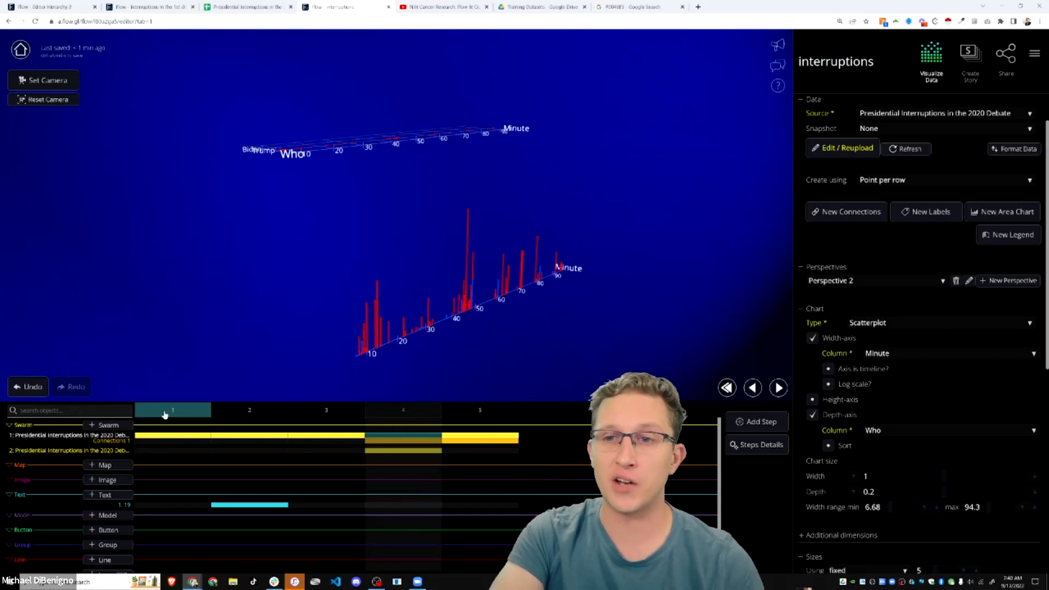
{"action": "left_click", "coordinate": [221, 413]}
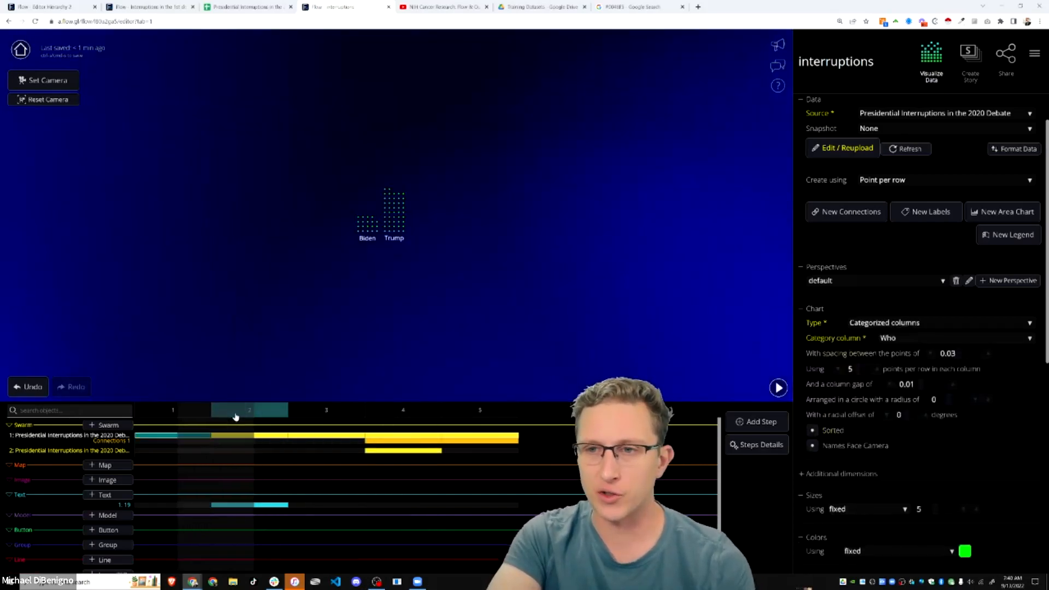
{"action": "left_click", "coordinate": [325, 415]}
{"action": "left_click", "coordinate": [390, 417]}
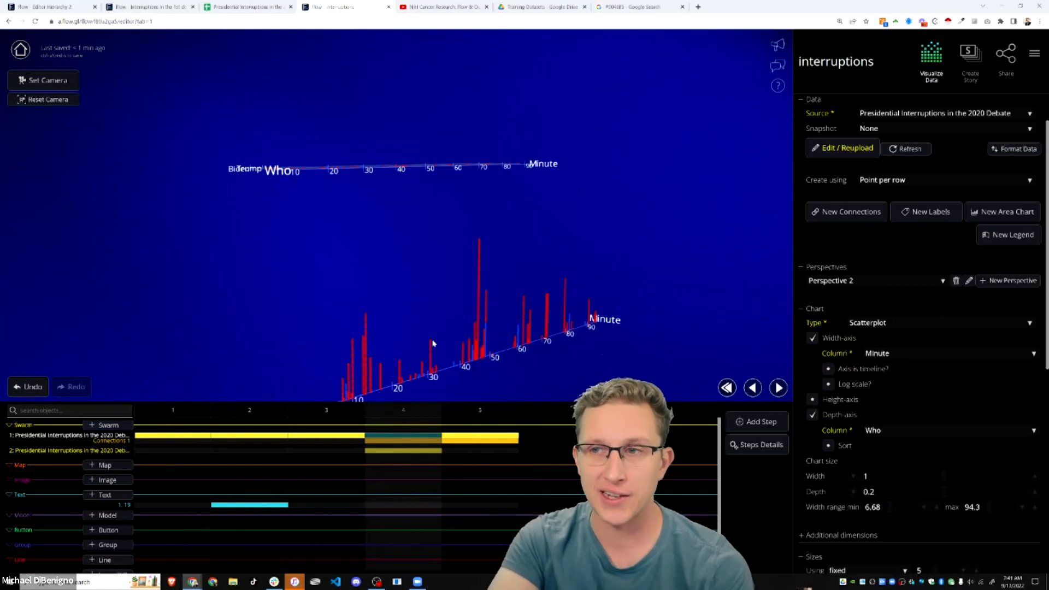
{"action": "left_click_drag", "start_coordinate": [420, 350], "coordinate": [424, 306]}
{"action": "scroll", "coordinate": [355, 316], "scroll_direction": "up", "scroll_amount": 3}
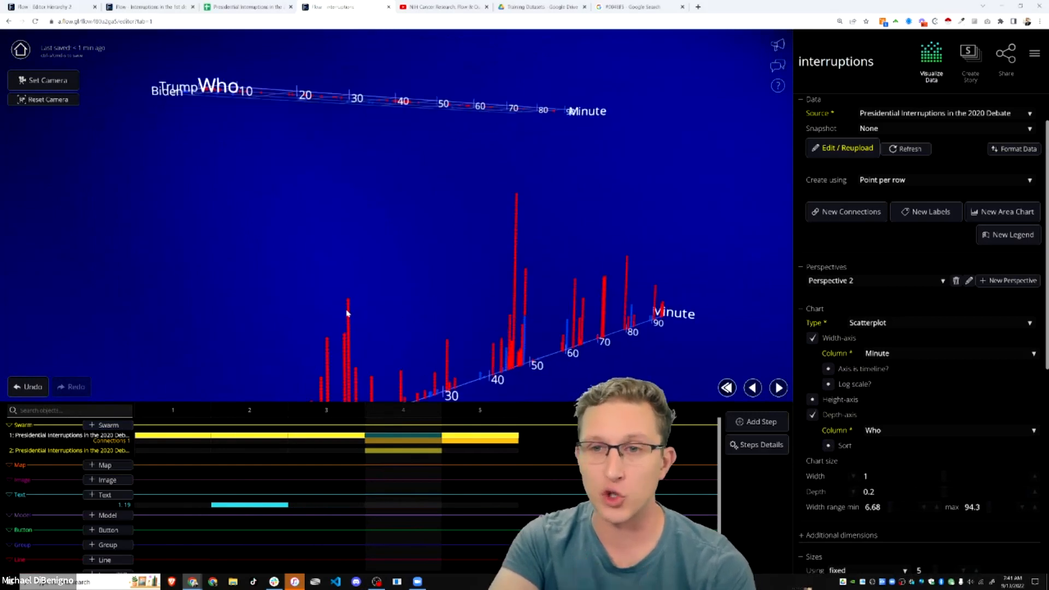
{"action": "left_click_drag", "start_coordinate": [349, 311], "coordinate": [454, 311]}
{"action": "scroll", "coordinate": [454, 311], "scroll_direction": "down", "scroll_amount": 3}
{"action": "left_click_drag", "start_coordinate": [386, 268], "coordinate": [393, 342]}
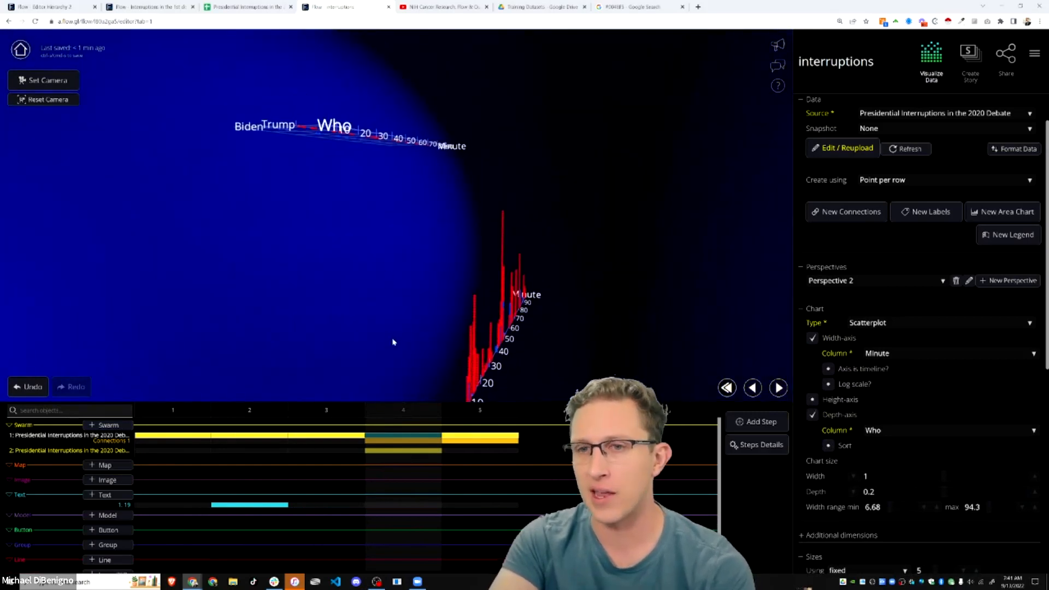
{"action": "scroll", "coordinate": [345, 325], "scroll_direction": "up", "scroll_amount": 2}
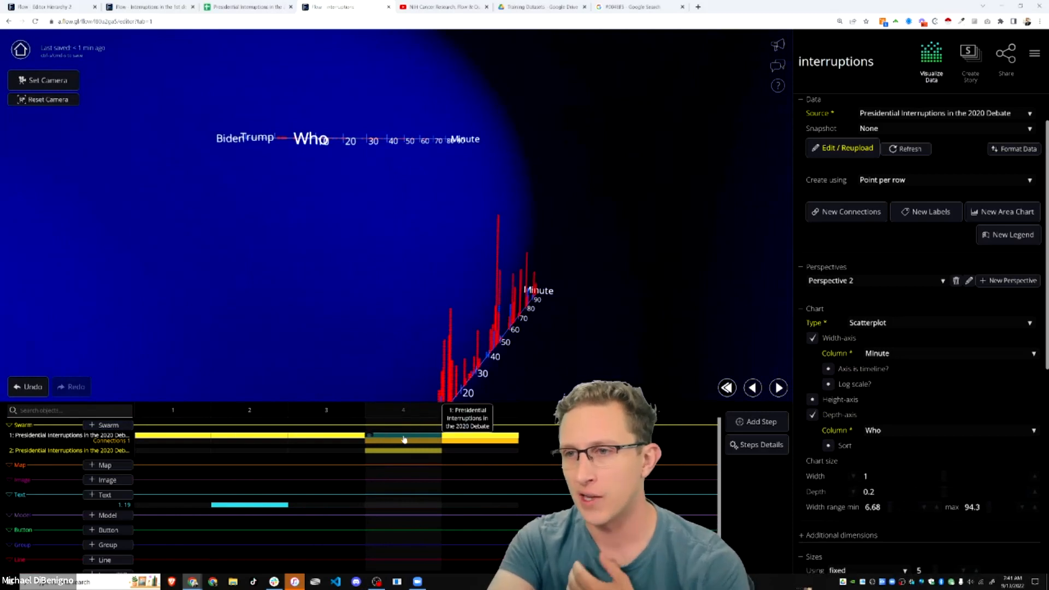
{"action": "scroll", "coordinate": [890, 274], "scroll_direction": "up", "scroll_amount": 1}
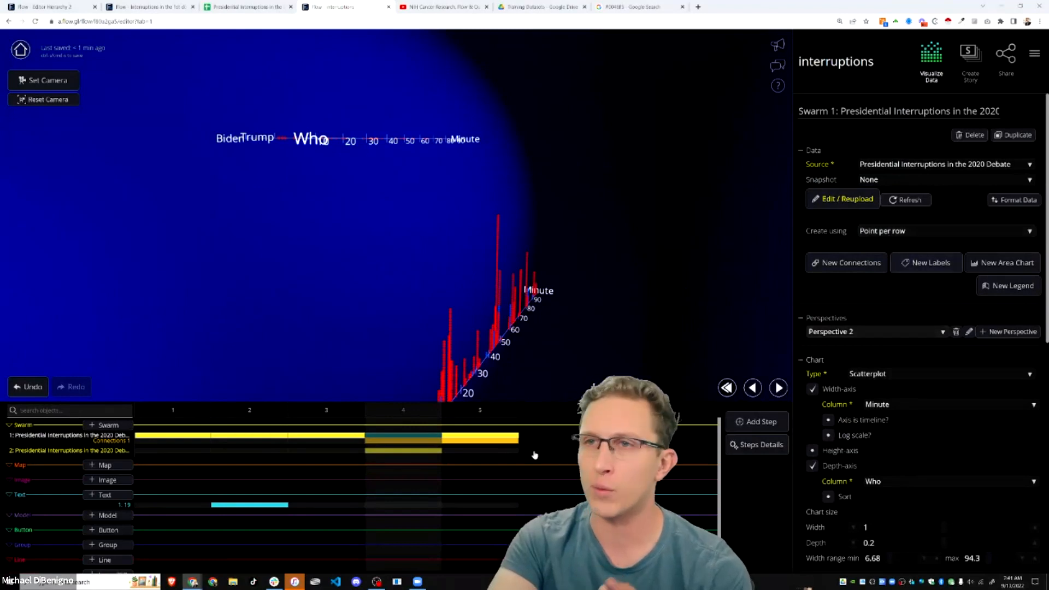
{"action": "left_click", "coordinate": [424, 443]}
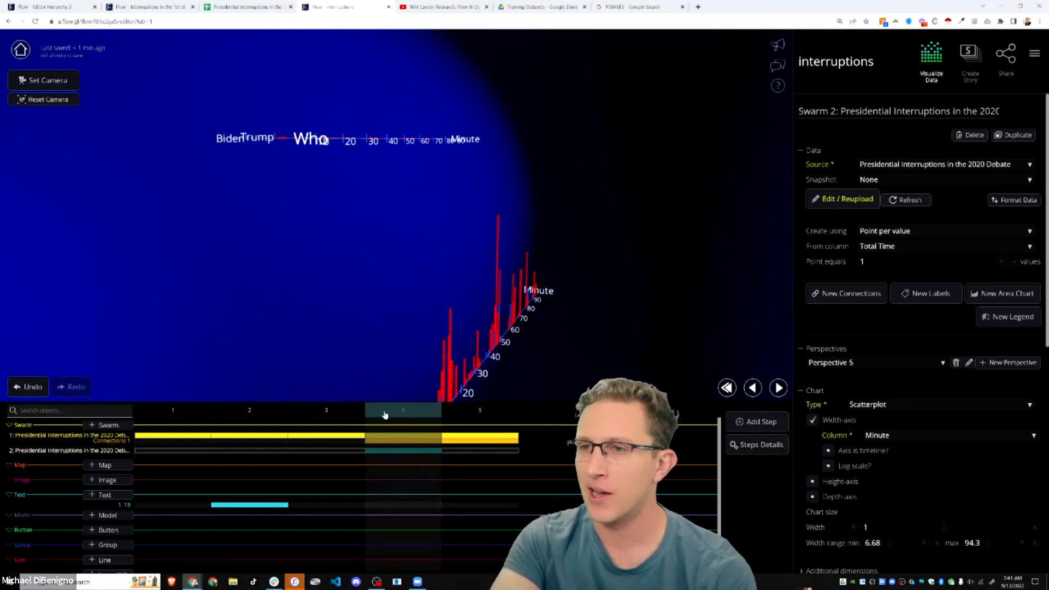
- Give Swarm 1 in step 4 a height axis set to Total Time
{"action": "left_click", "coordinate": [404, 435]}
{"action": "scroll", "coordinate": [893, 362], "scroll_direction": "down", "scroll_amount": 5}
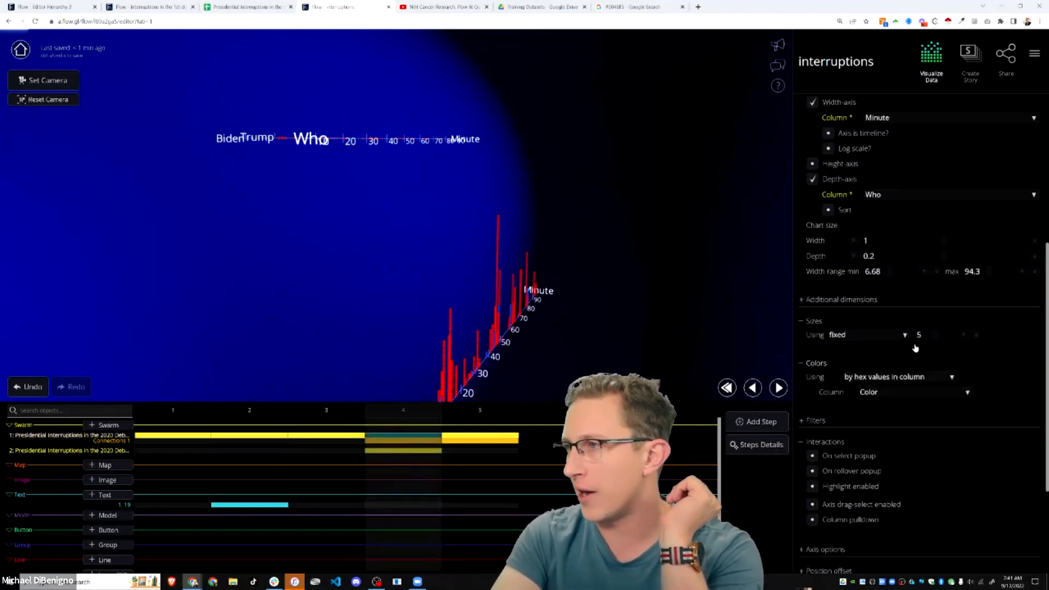
{"action": "left_click", "coordinate": [814, 166]}
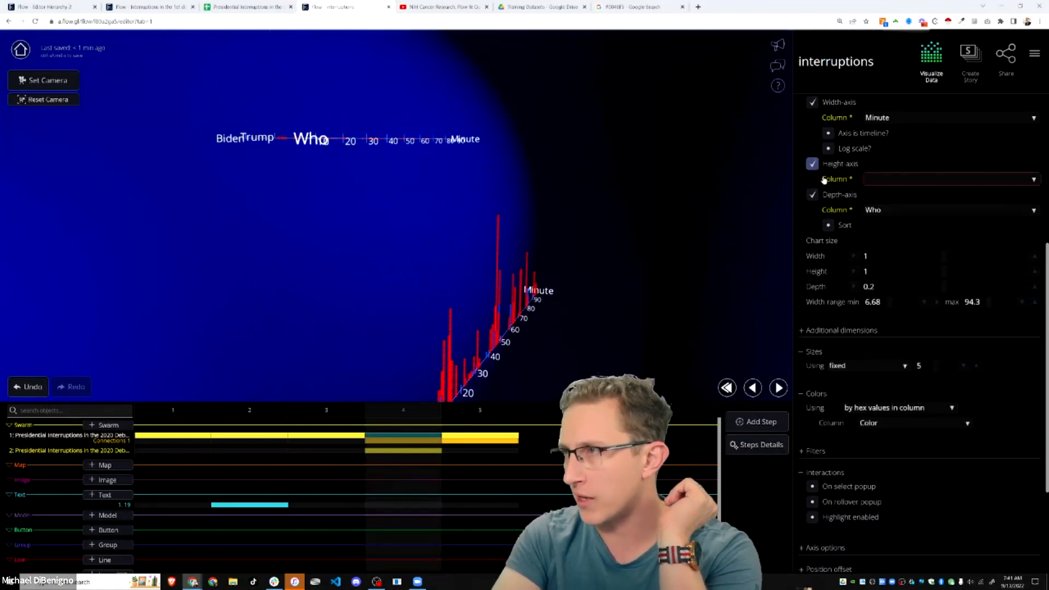
{"action": "left_click", "coordinate": [874, 179]}
{"action": "left_click", "coordinate": [872, 175]}
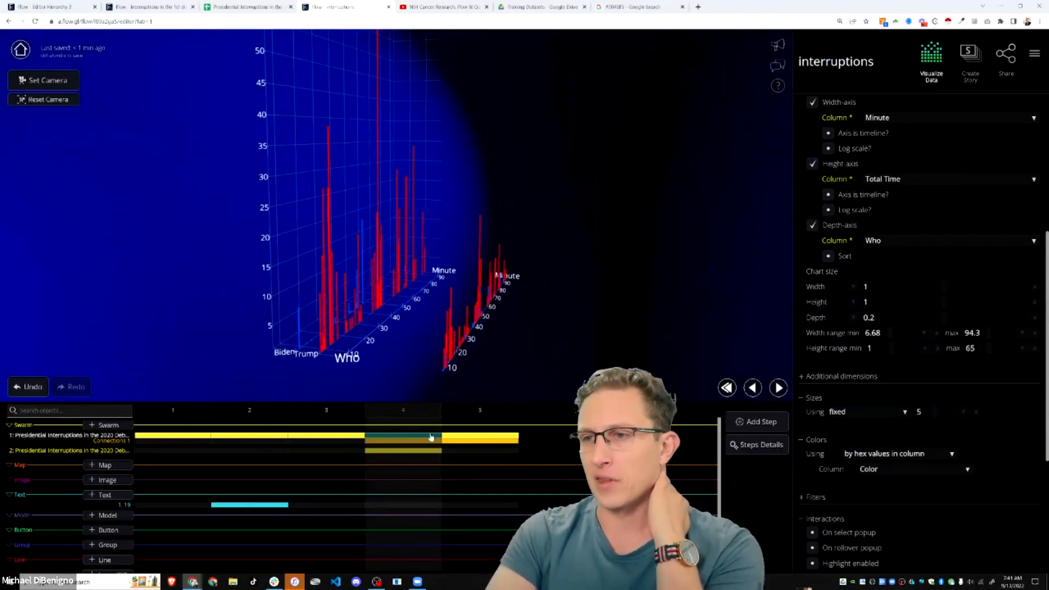
- Set Swarm 2's depth axis to Who and frame both charts in view
{"action": "left_click", "coordinate": [812, 163]}
{"action": "left_click", "coordinate": [812, 180]}
{"action": "left_click", "coordinate": [812, 180]}
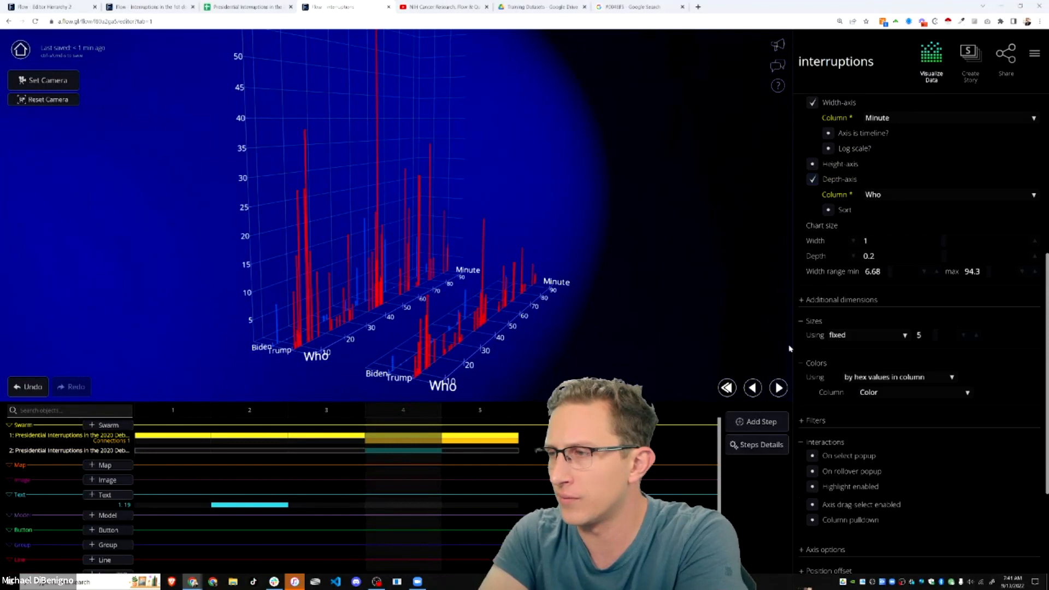
{"action": "scroll", "coordinate": [600, 353], "scroll_direction": "up", "scroll_amount": 4}
{"action": "left_click_drag", "start_coordinate": [593, 352], "coordinate": [587, 278]}
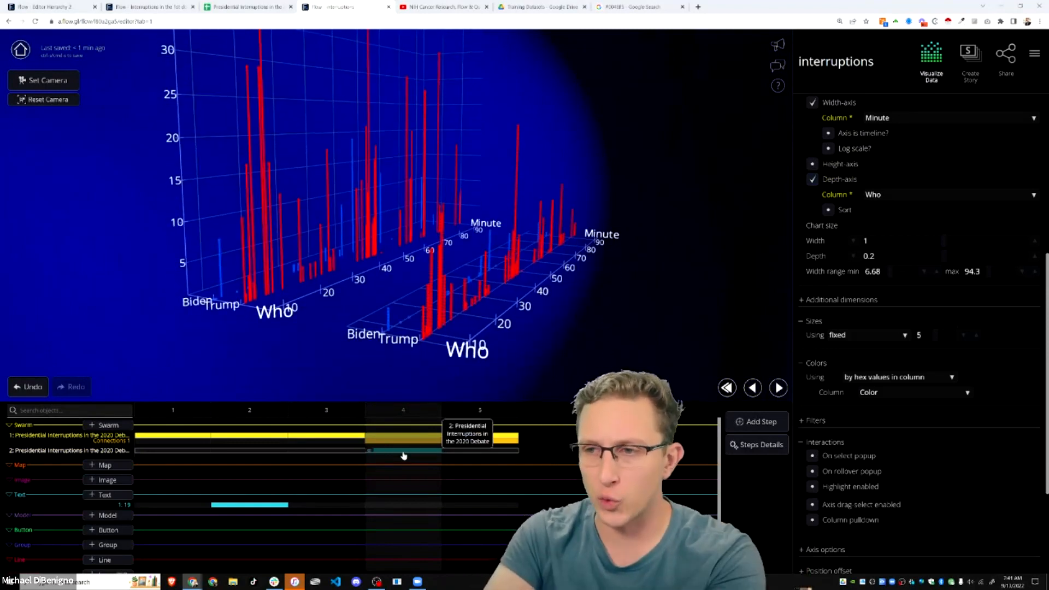
- Open the Data Source settings showing the 2020 debate interruptions gsheet source
{"action": "left_click", "coordinate": [425, 451]}
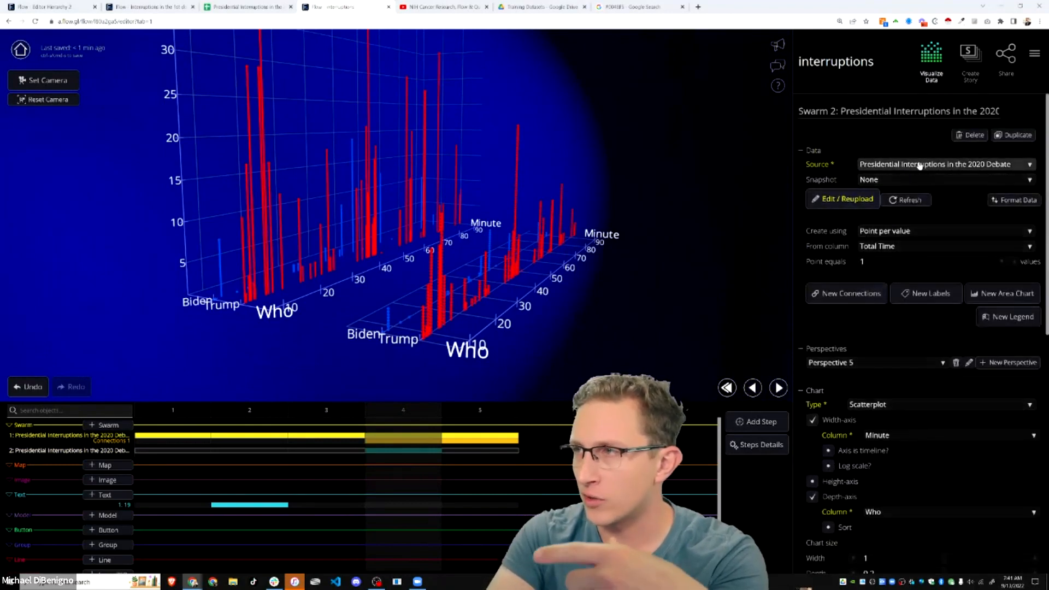
{"action": "left_click", "coordinate": [1034, 57]}
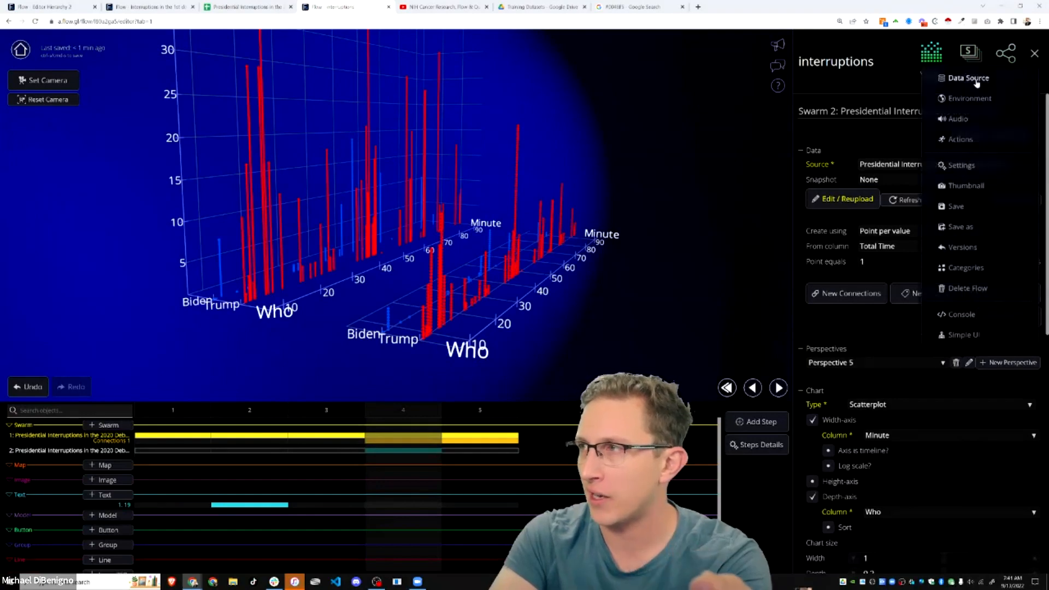
{"action": "left_click", "coordinate": [978, 80]}
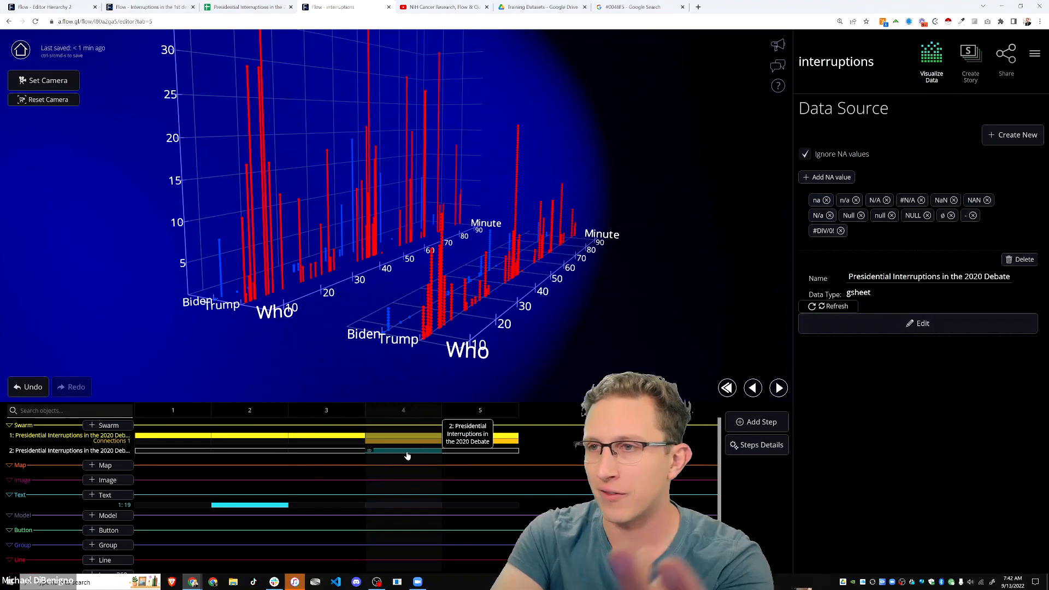
{"action": "left_click_drag", "start_coordinate": [482, 299], "coordinate": [474, 337]}
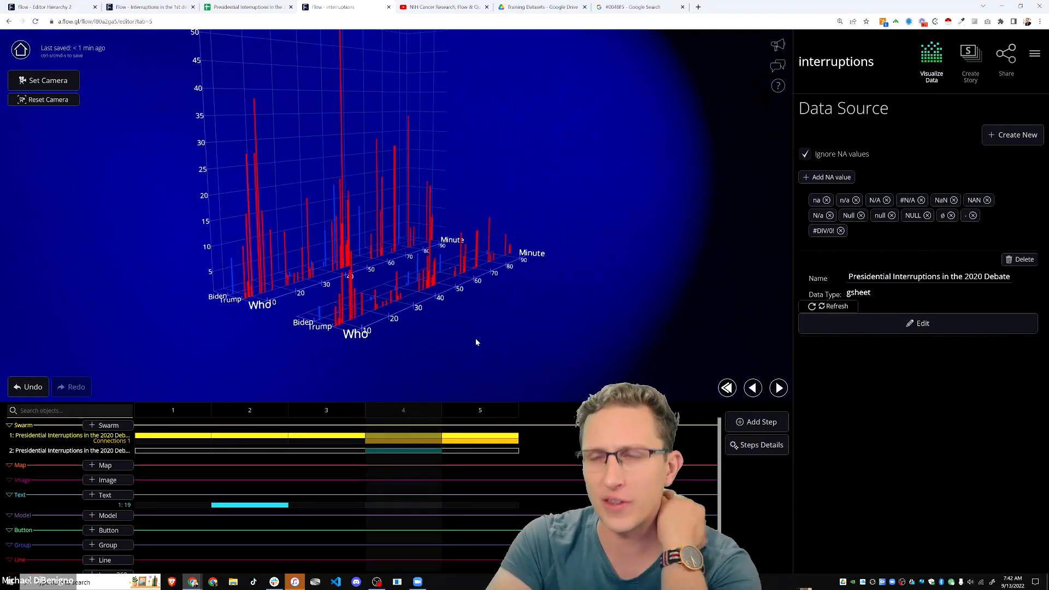
{"action": "left_click_drag", "start_coordinate": [489, 344], "coordinate": [481, 318]}
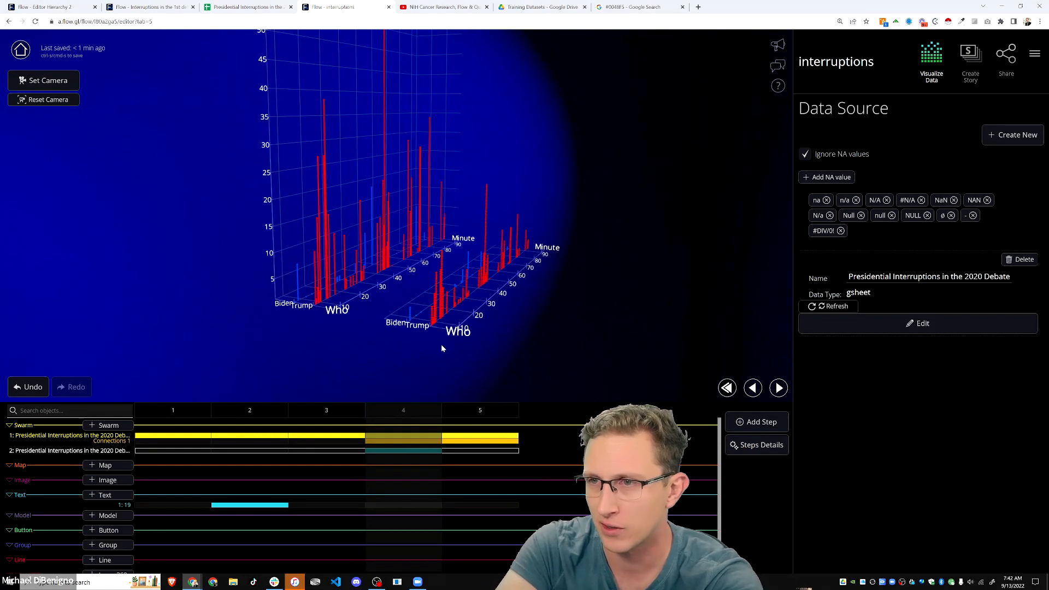
{"action": "left_click_drag", "start_coordinate": [445, 324], "coordinate": [405, 330]}
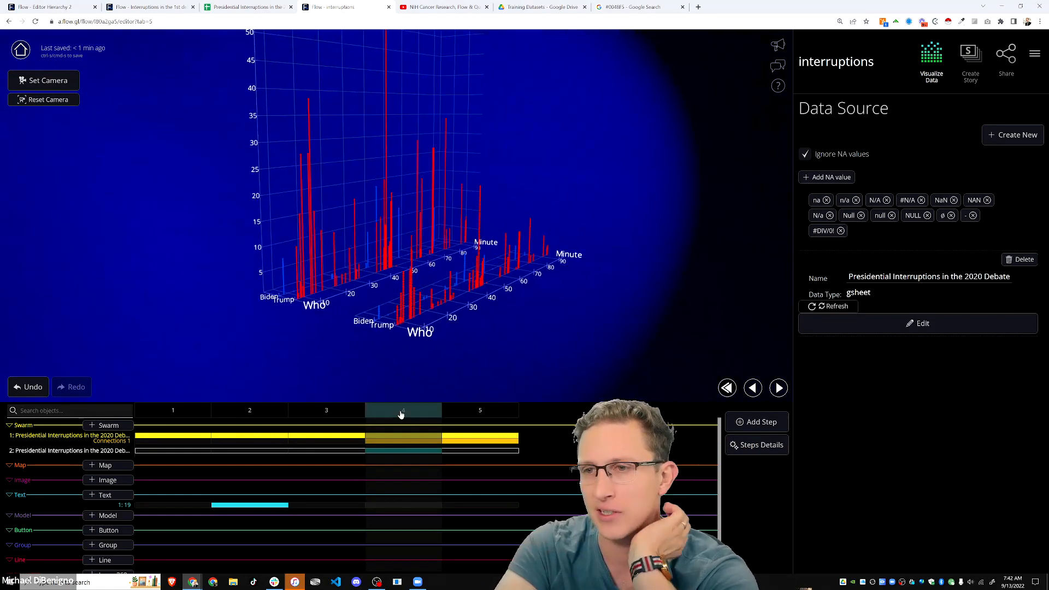
{"action": "left_click_drag", "start_coordinate": [387, 372], "coordinate": [362, 364]}
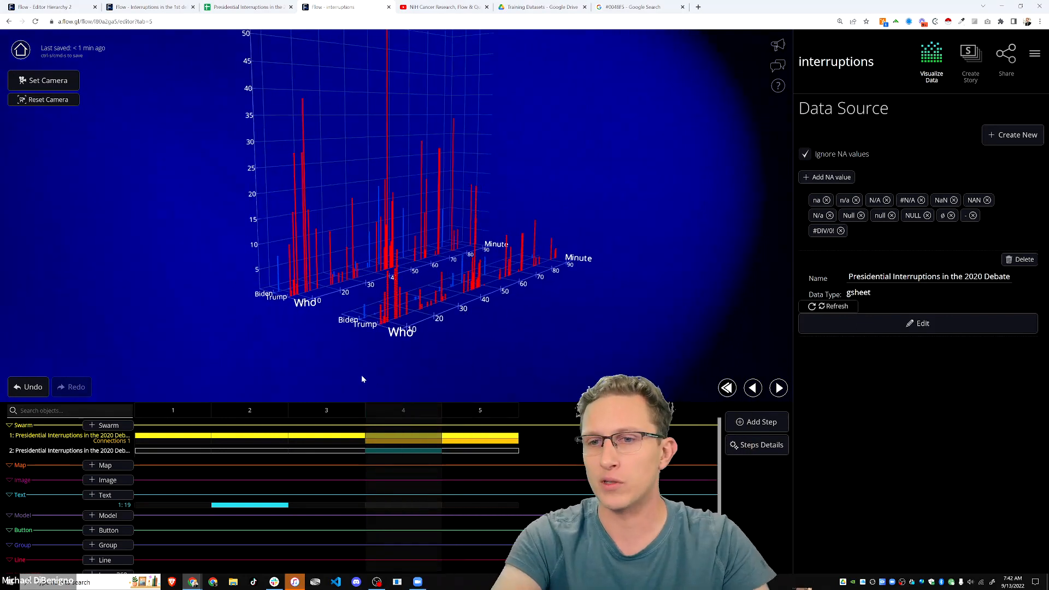
{"action": "left_click_drag", "start_coordinate": [451, 356], "coordinate": [482, 360]}
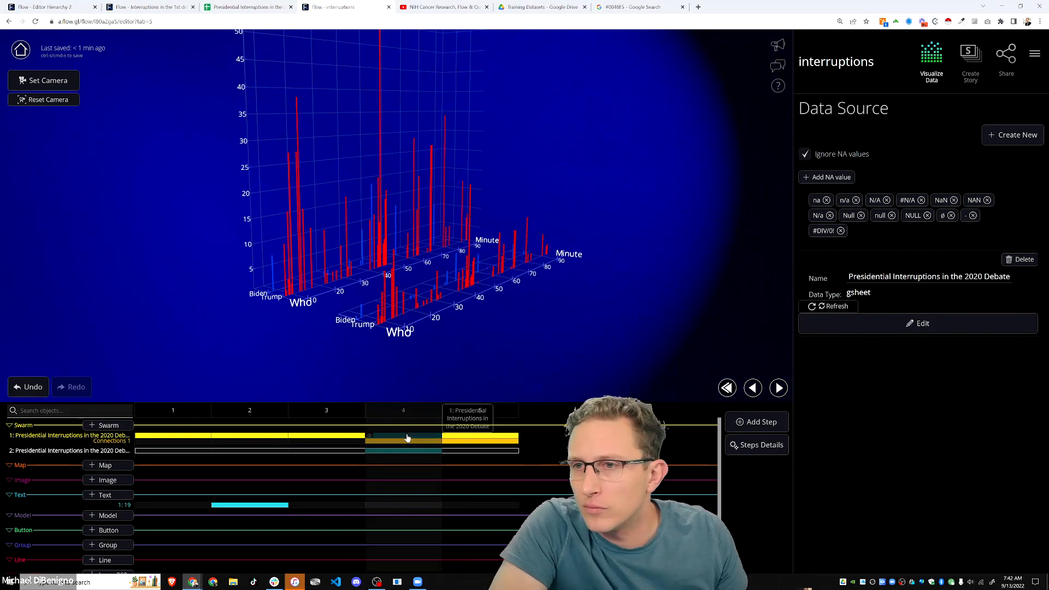
{"action": "left_click", "coordinate": [428, 436]}
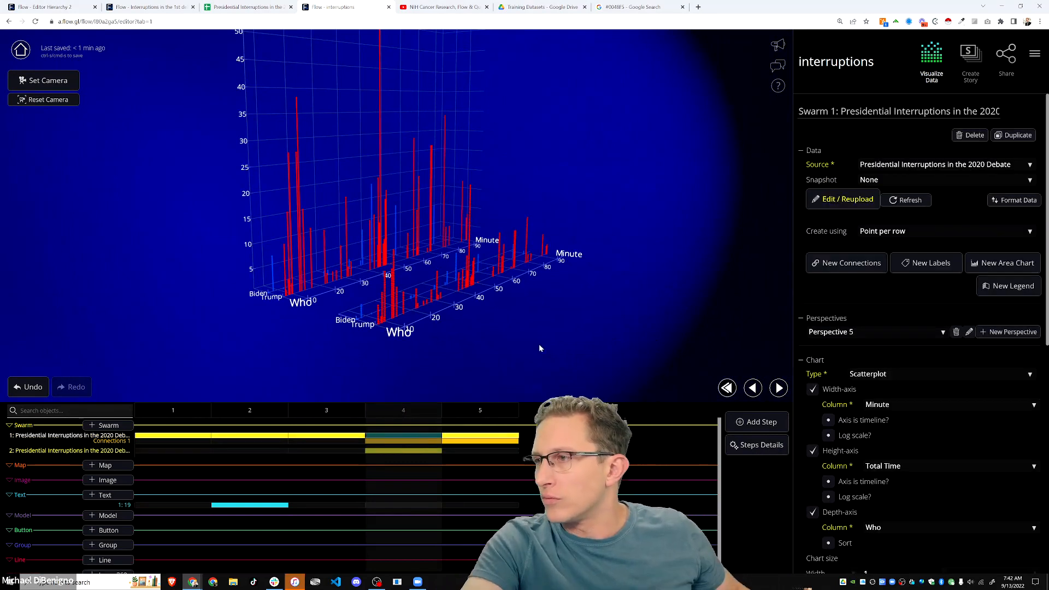
{"action": "scroll", "coordinate": [959, 382], "scroll_direction": "down", "scroll_amount": 3}
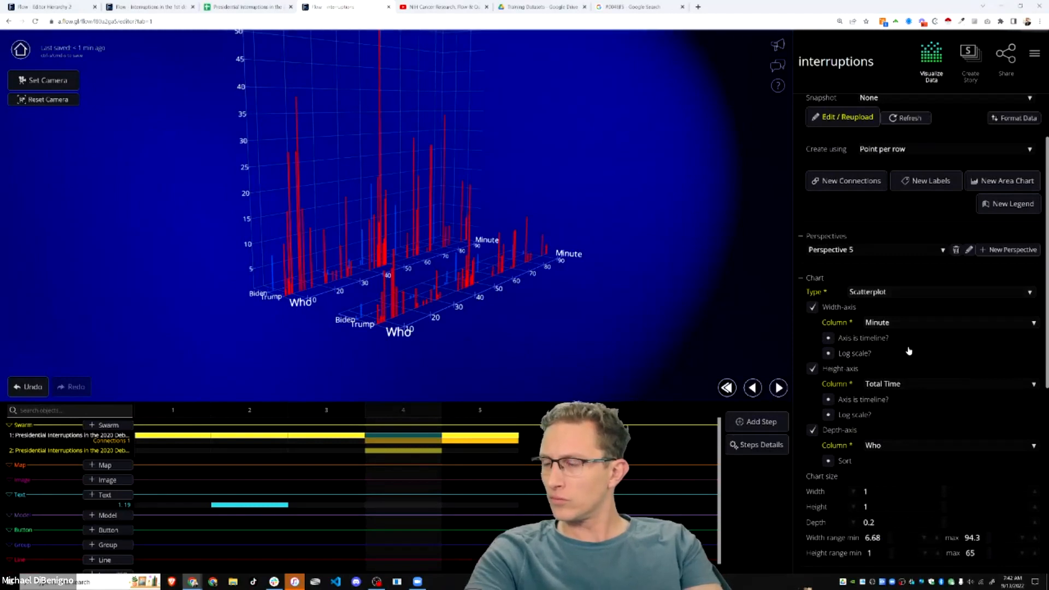
{"action": "scroll", "coordinate": [909, 350], "scroll_direction": "up", "scroll_amount": 3}
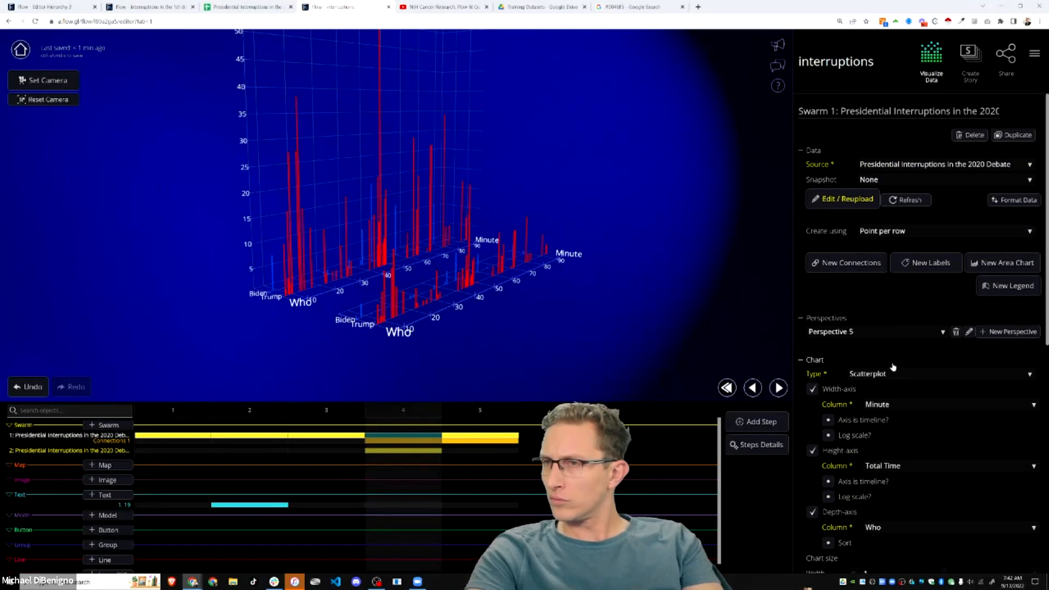
{"action": "left_click", "coordinate": [863, 333]}
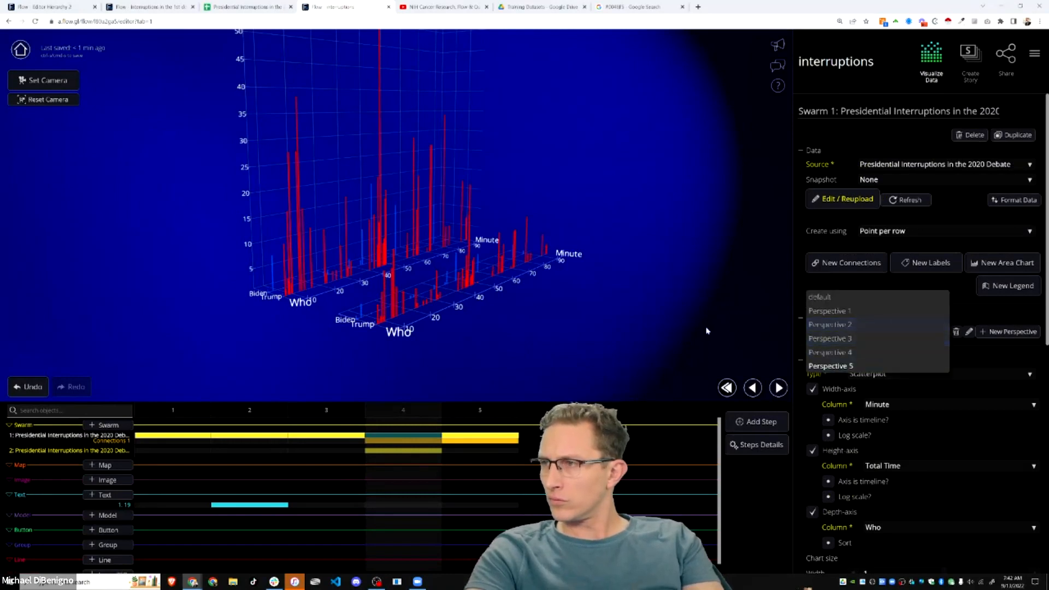
{"action": "left_click", "coordinate": [707, 331]}
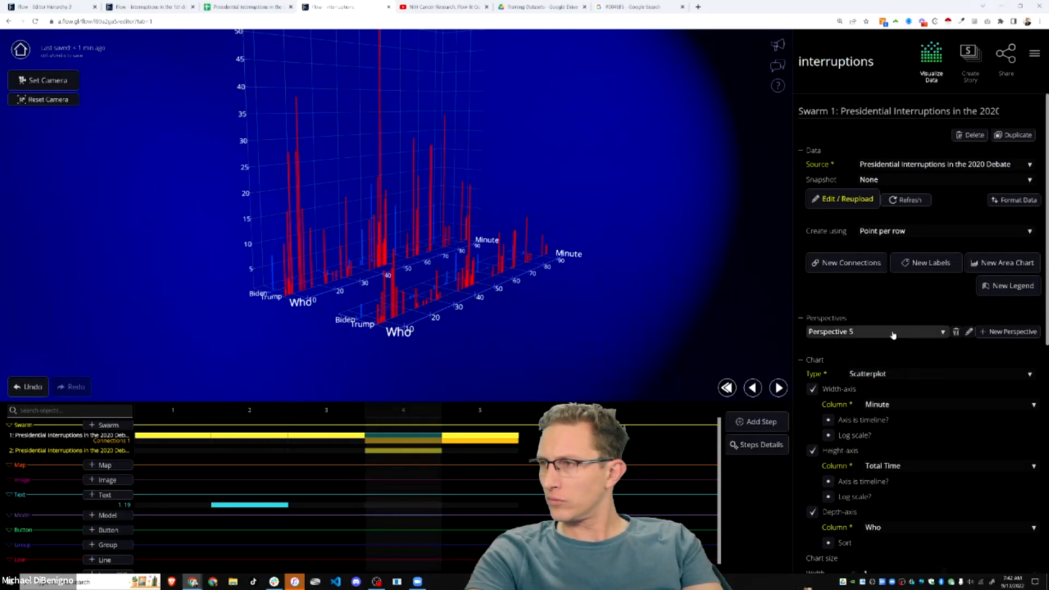
{"action": "left_click", "coordinate": [497, 415]}
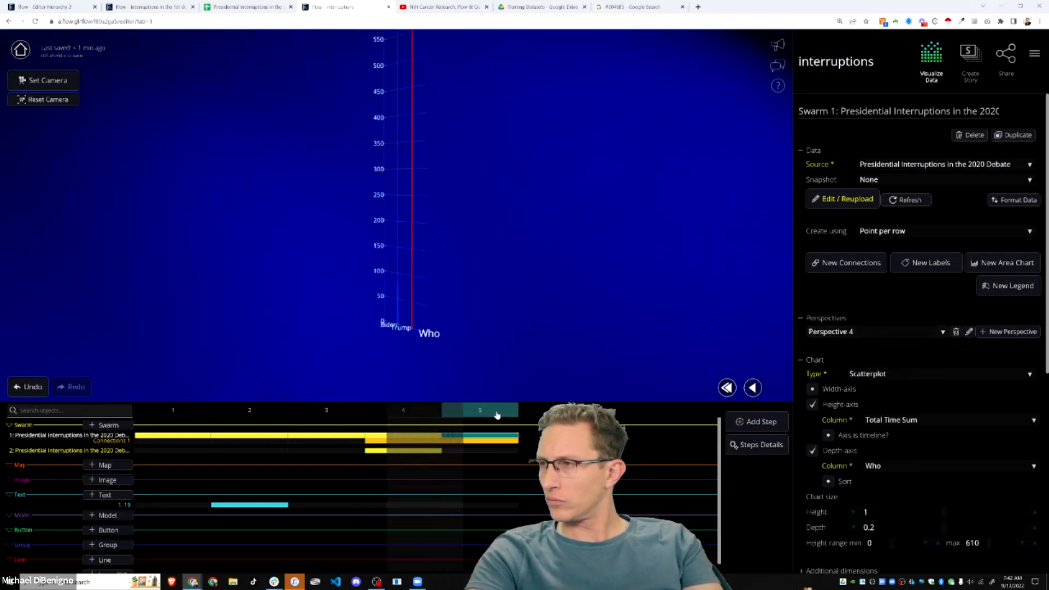
{"action": "left_click", "coordinate": [326, 415]}
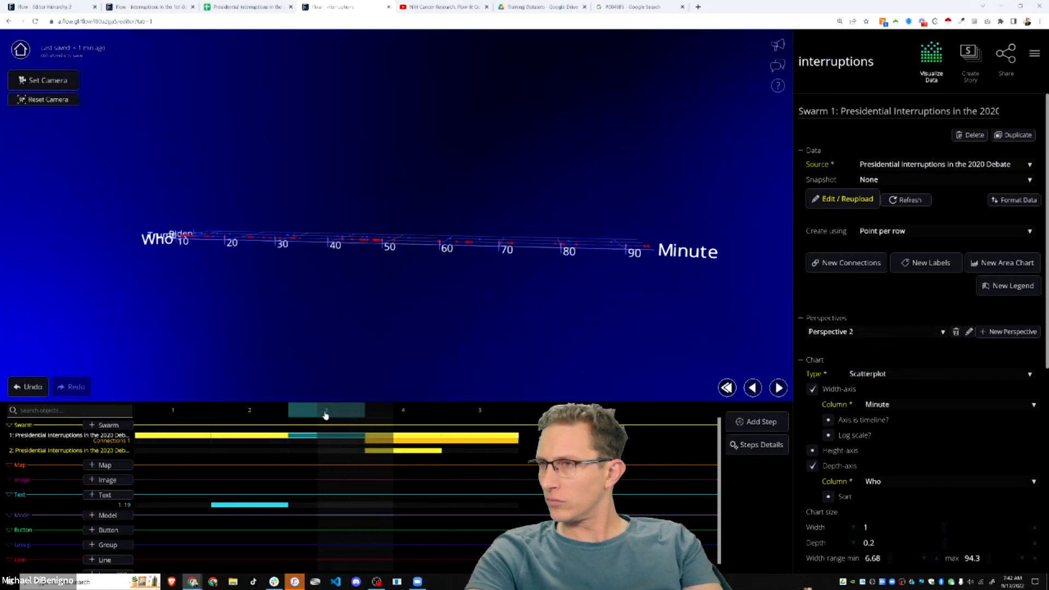
{"action": "left_click", "coordinate": [271, 410]}
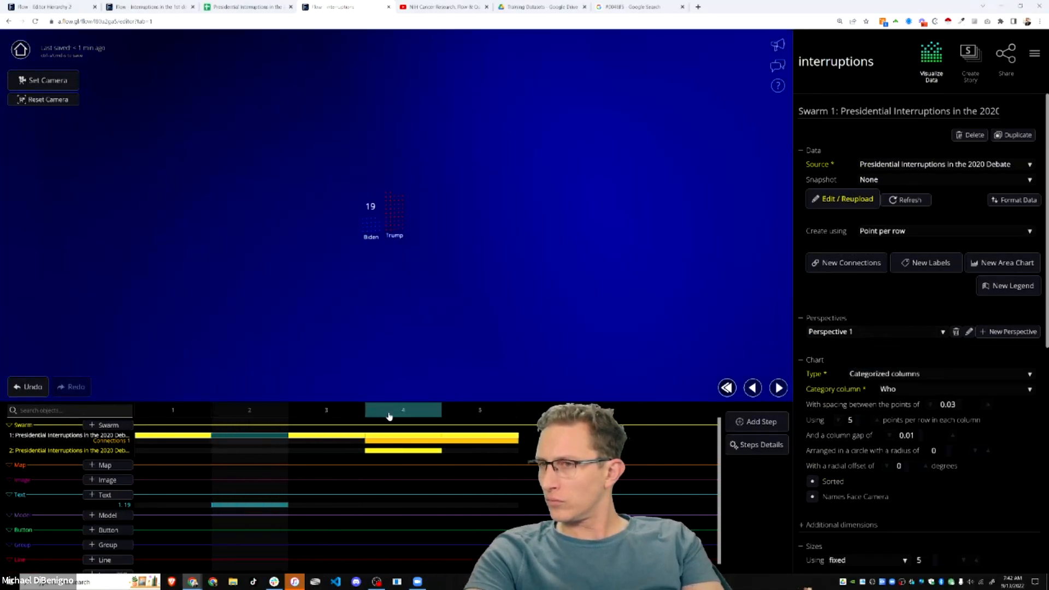
{"action": "left_click", "coordinate": [389, 414]}
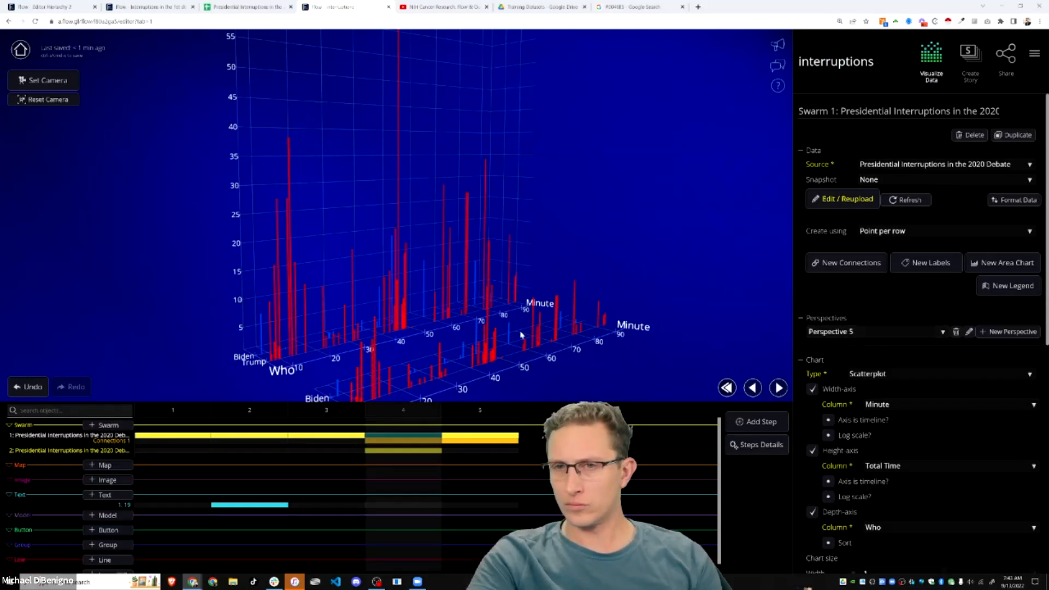
{"action": "scroll", "coordinate": [531, 339], "scroll_direction": "down", "scroll_amount": 2}
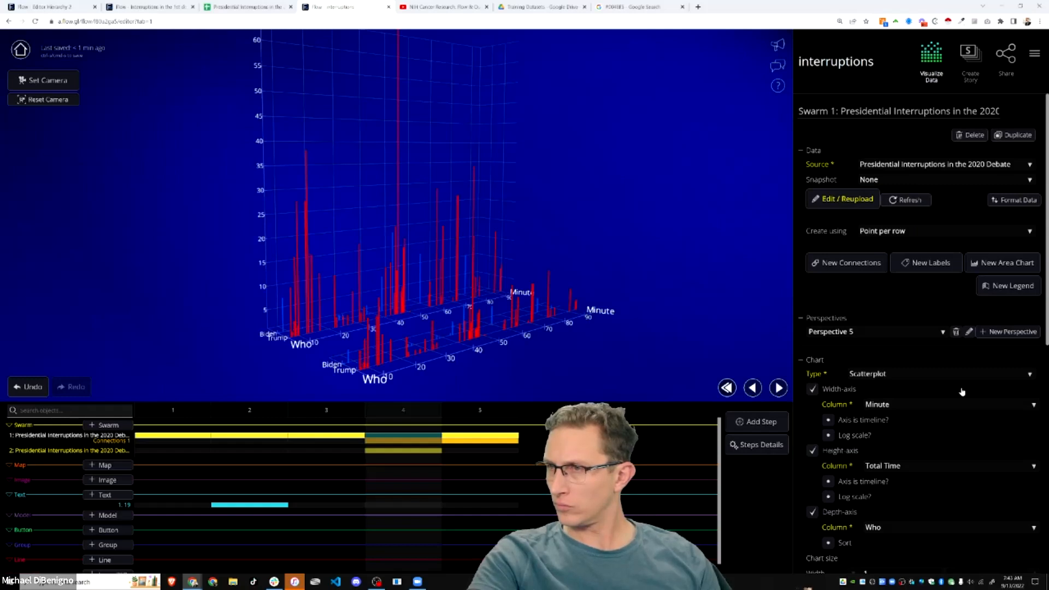
{"action": "left_click_drag", "start_coordinate": [553, 358], "coordinate": [601, 366]}
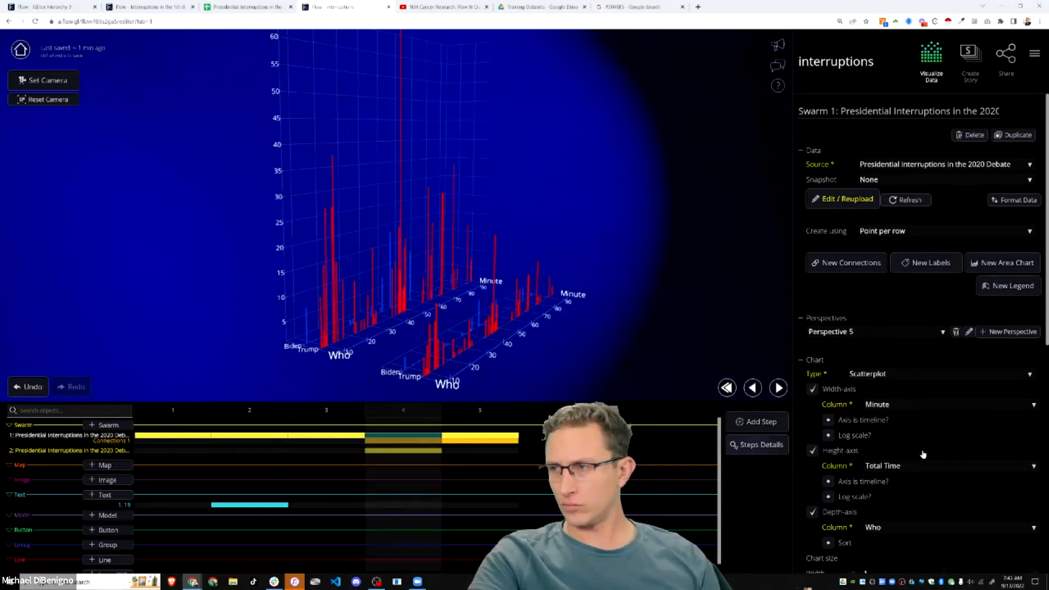
- Enable highlighting on Swarm 1 keyed on Is_Interruption, leaving rollover popups off
{"action": "scroll", "coordinate": [925, 449], "scroll_direction": "down", "scroll_amount": 5}
{"action": "left_click", "coordinate": [825, 478]}
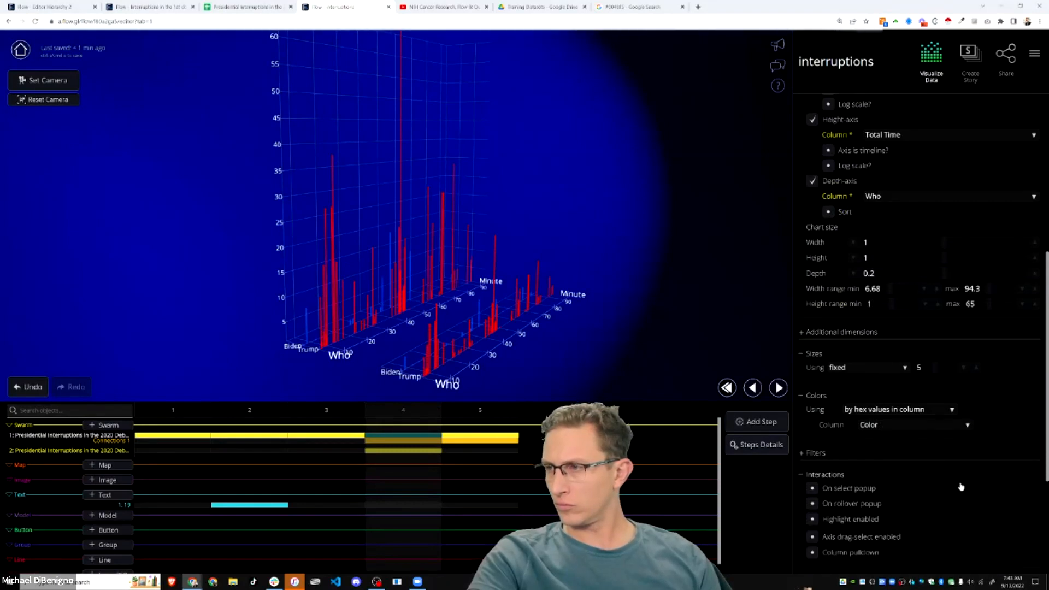
{"action": "scroll", "coordinate": [816, 415], "scroll_direction": "down", "scroll_amount": 2}
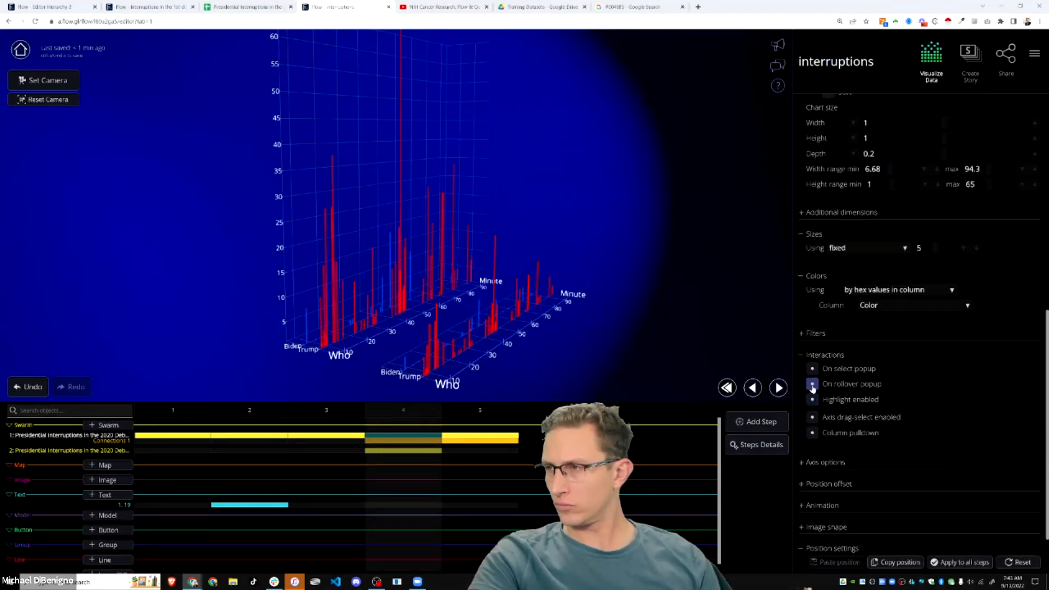
{"action": "left_click", "coordinate": [812, 385]}
{"action": "left_click", "coordinate": [813, 385]}
{"action": "left_click", "coordinate": [812, 385]}
{"action": "left_click", "coordinate": [812, 385]}
{"action": "left_click", "coordinate": [813, 400]}
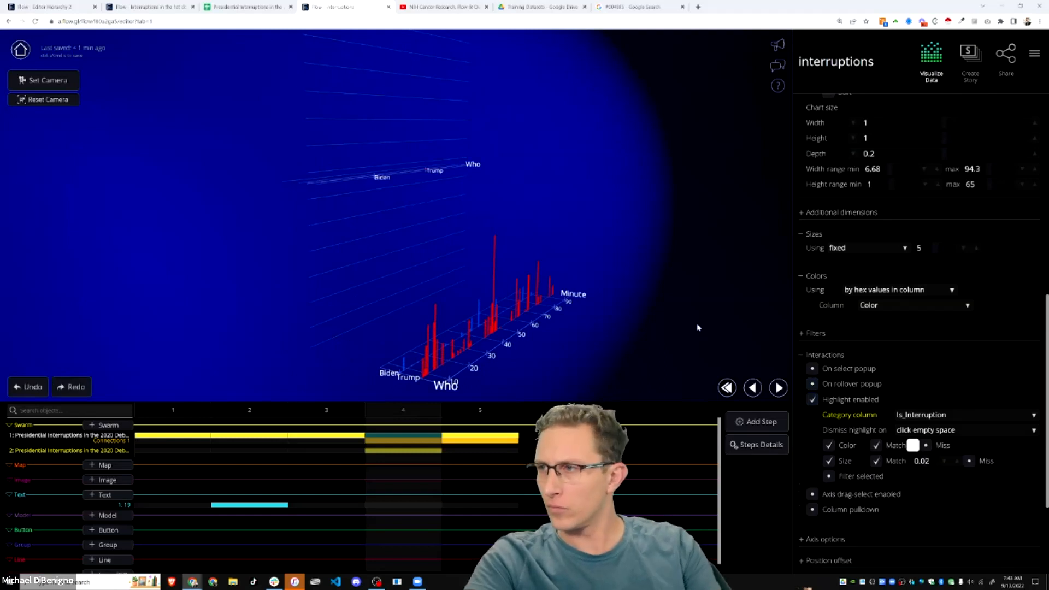
- Toggle the Total Time height axis off and back on, then orbit both charts
{"action": "scroll", "coordinate": [819, 273], "scroll_direction": "up", "scroll_amount": 4}
{"action": "left_click", "coordinate": [812, 246]}
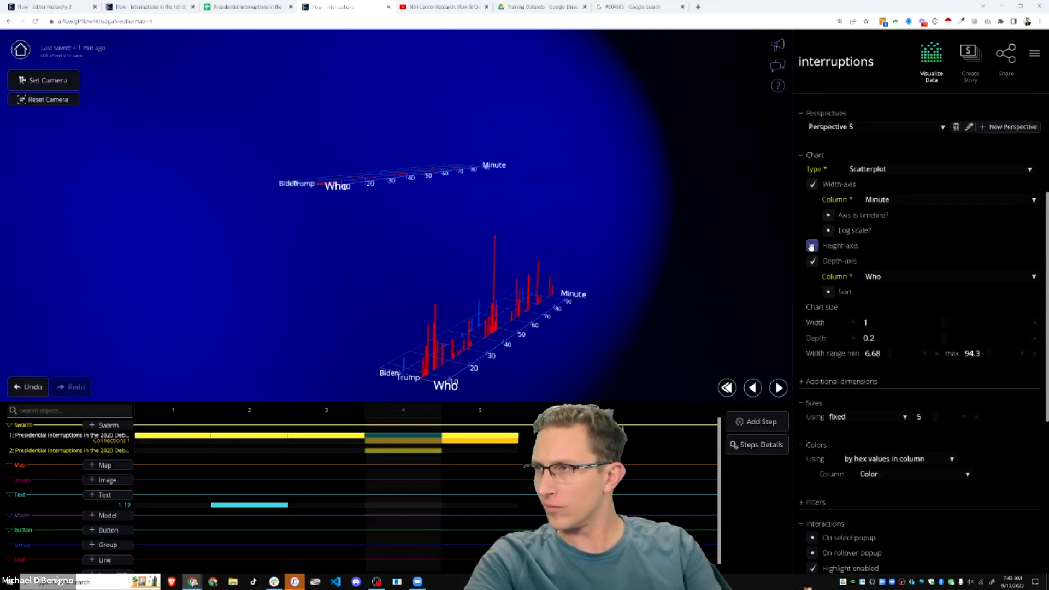
{"action": "left_click", "coordinate": [812, 246]}
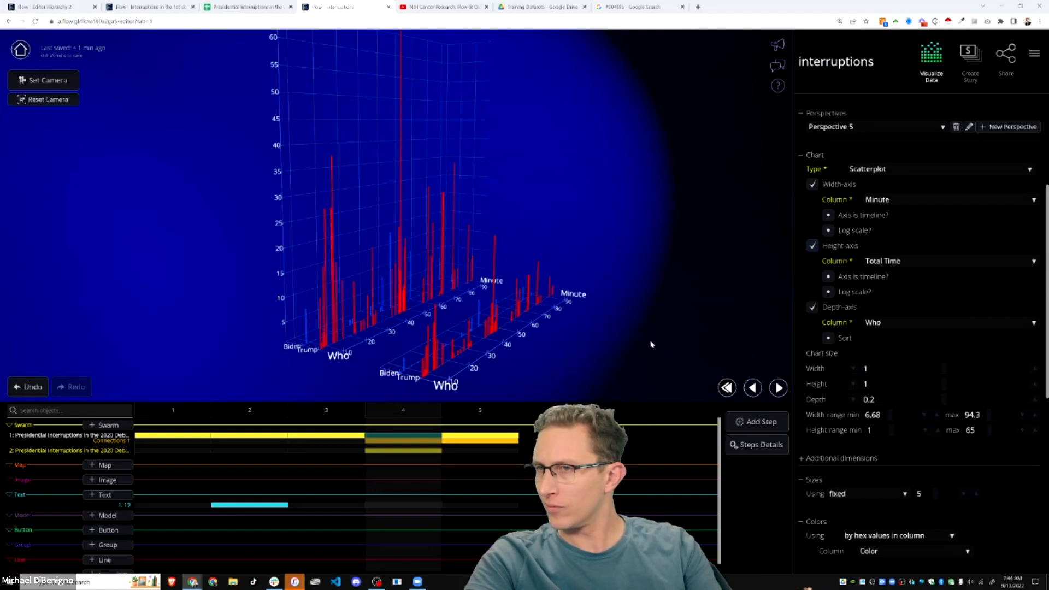
{"action": "left_click_drag", "start_coordinate": [650, 344], "coordinate": [601, 346]}
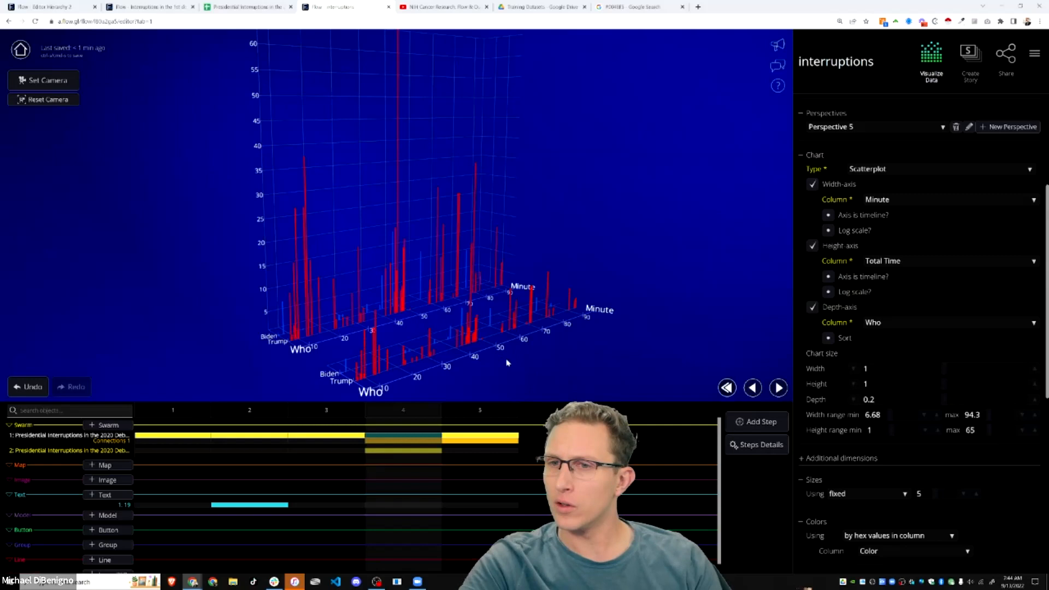
{"action": "scroll", "coordinate": [511, 359], "scroll_direction": "down", "scroll_amount": 3}
{"action": "left_click_drag", "start_coordinate": [499, 326], "coordinate": [502, 353]}
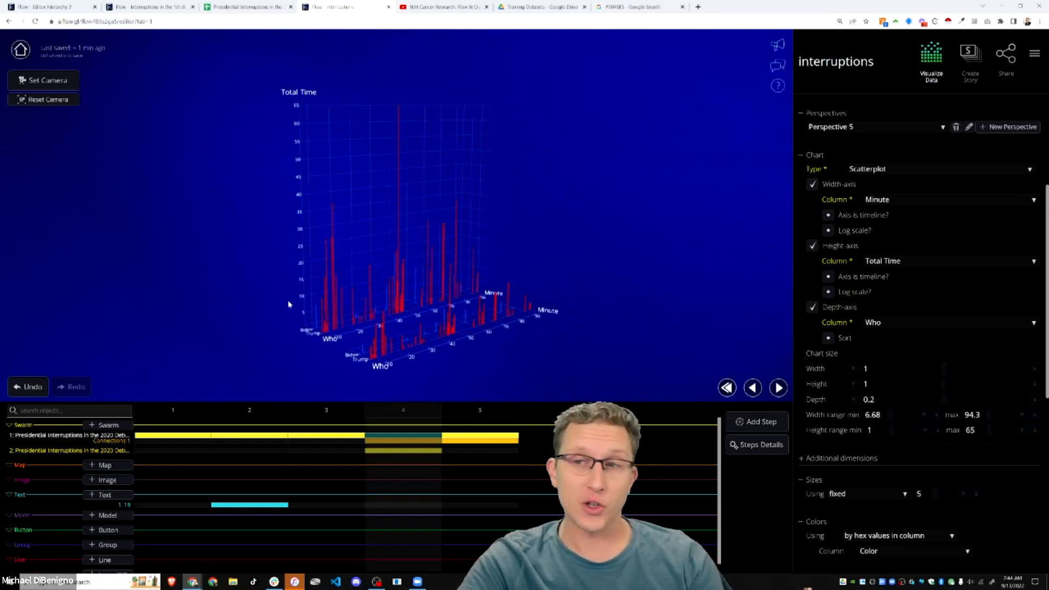
{"action": "left_click_drag", "start_coordinate": [252, 302], "coordinate": [511, 307]}
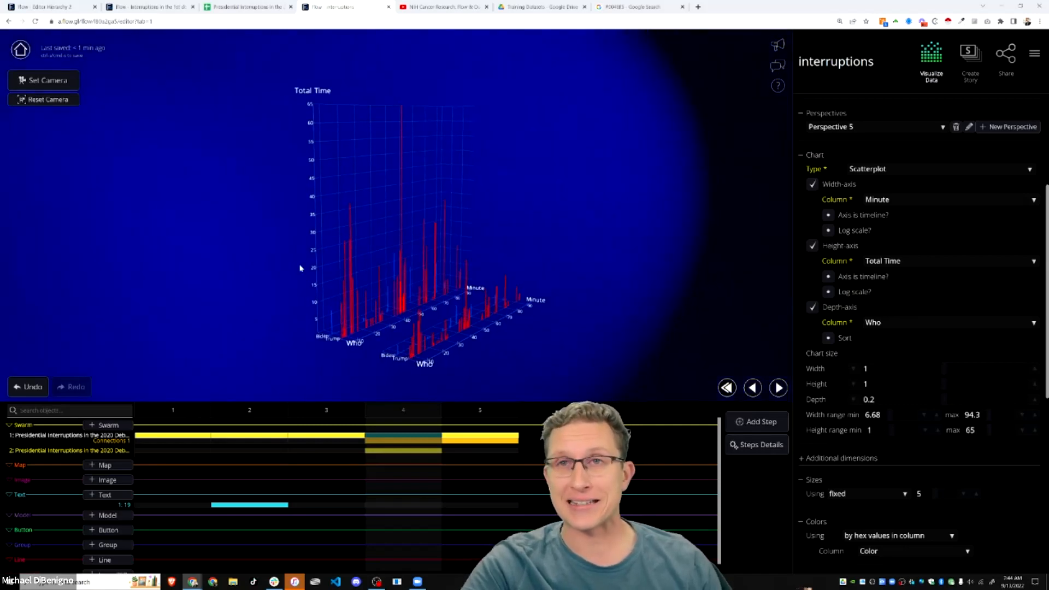
{"action": "left_click", "coordinate": [233, 12]}
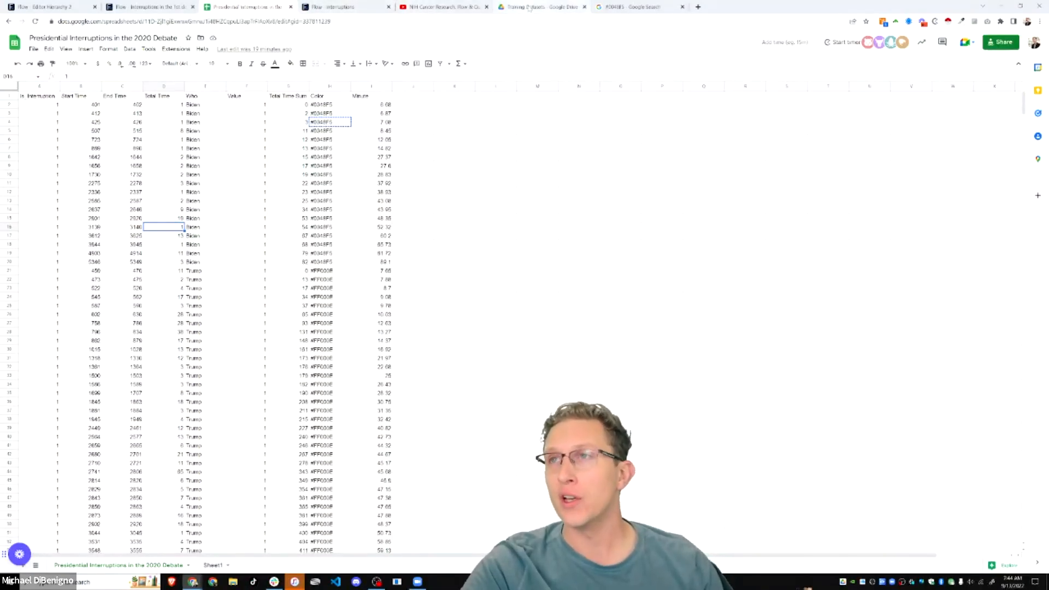
{"action": "left_click", "coordinate": [338, 8]}
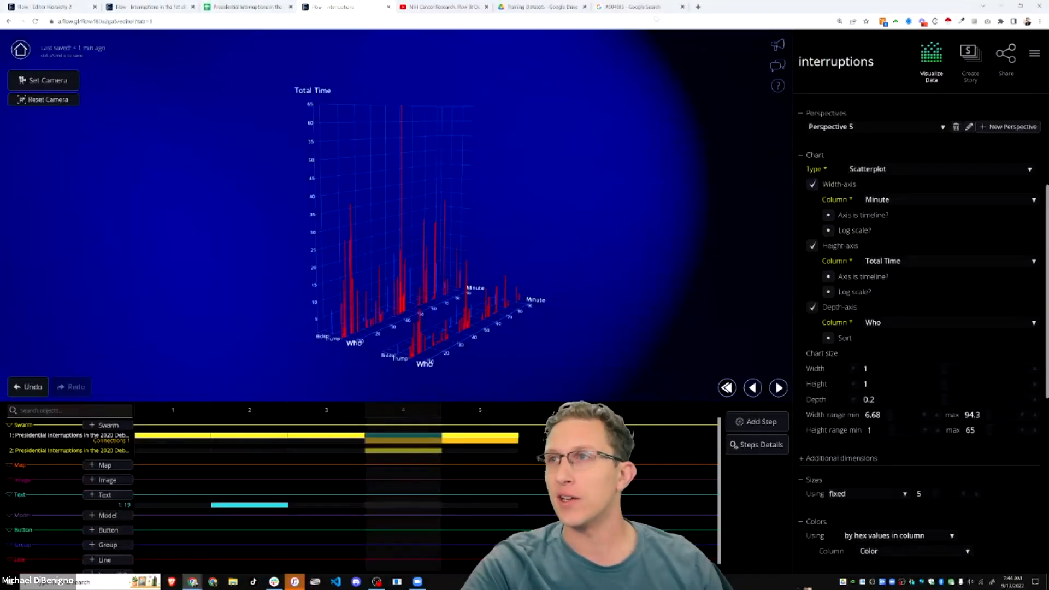
{"action": "left_click", "coordinate": [698, 7]}
- Open the featured 'Baby Time Analysis' story from the Flow Immersive feed in a new tab
{"action": "left_click", "coordinate": [680, 33]}
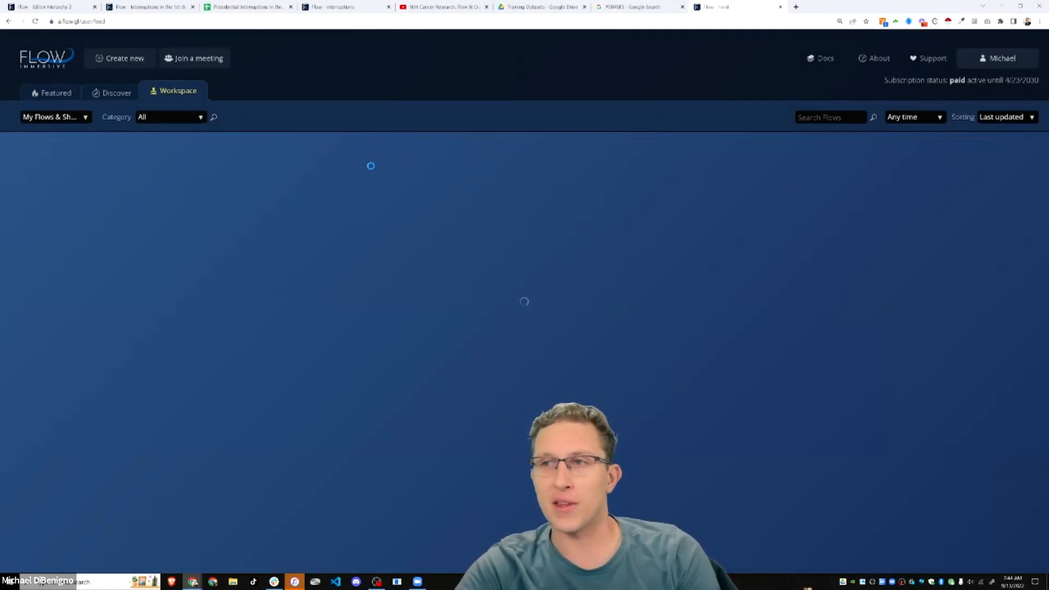
{"action": "left_click", "coordinate": [52, 91]}
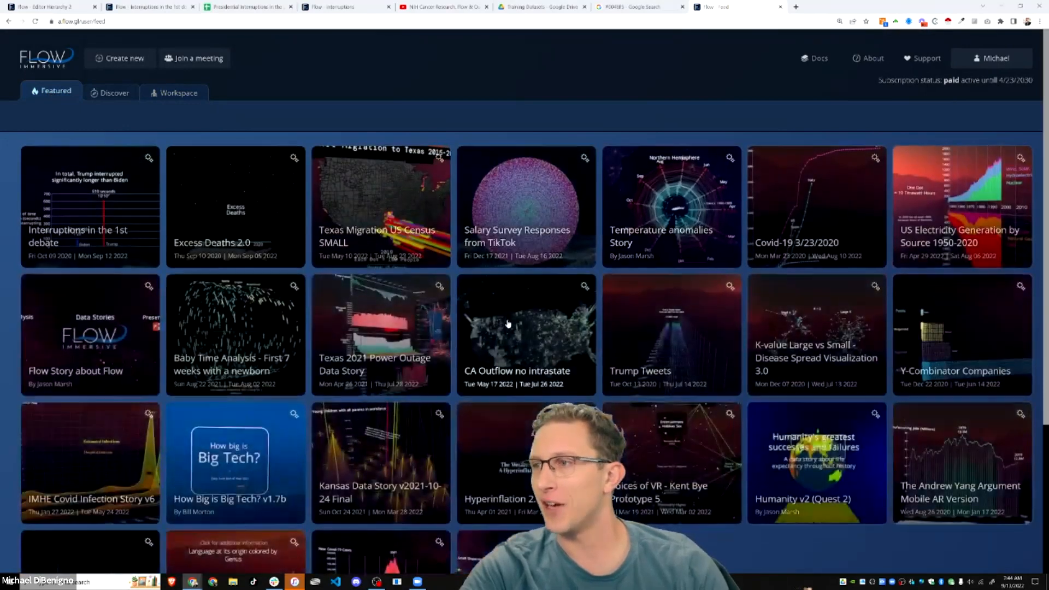
{"action": "scroll", "coordinate": [471, 366], "scroll_direction": "down", "scroll_amount": 3}
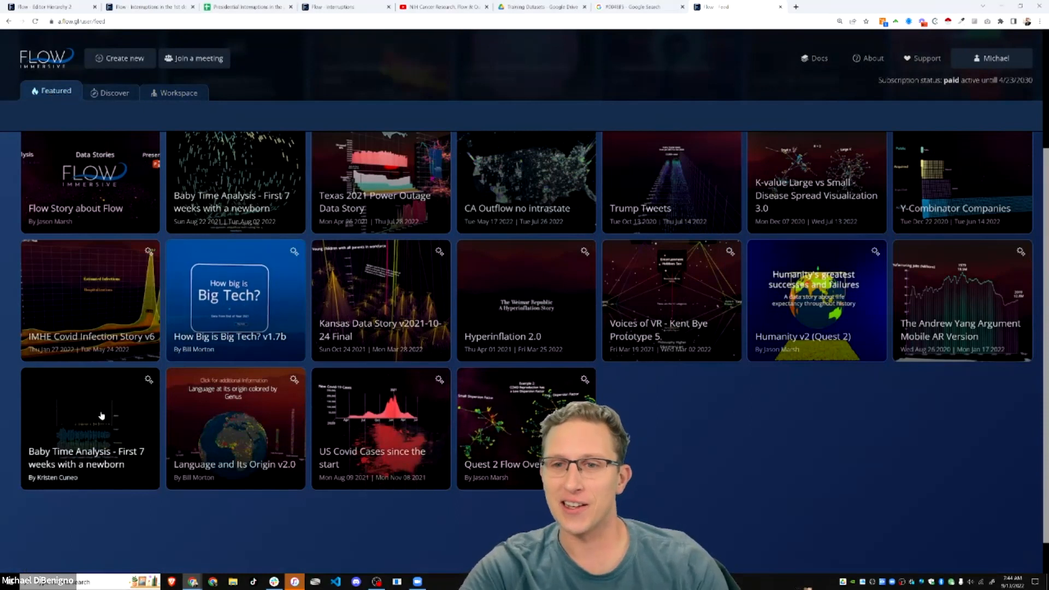
{"action": "left_click", "coordinate": [82, 427]}
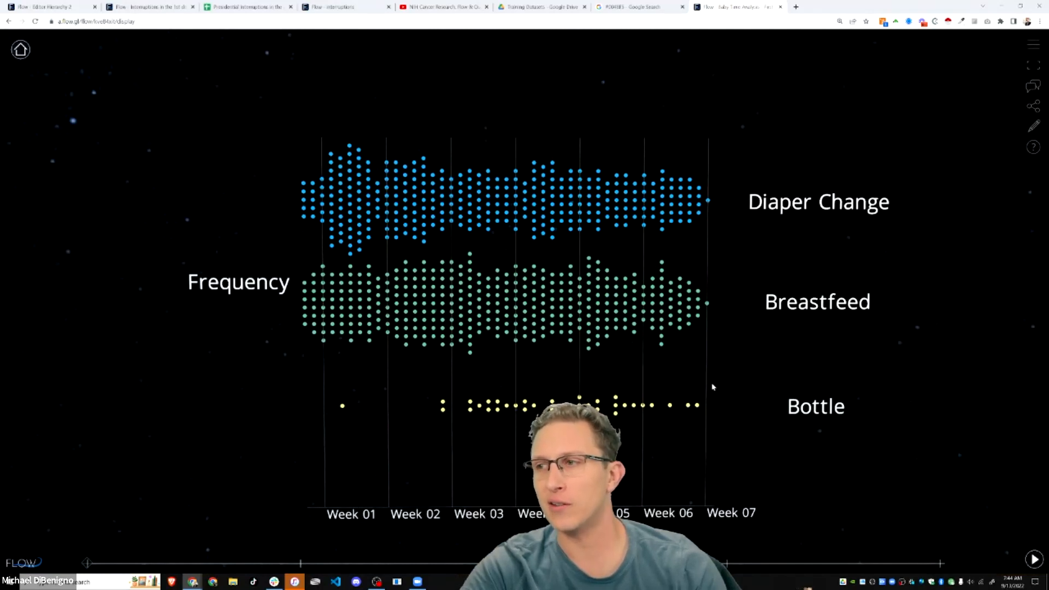
- Play the baby story forward to the Time of Day step with the midnight arrow, tilting the view
{"action": "left_click", "coordinate": [1034, 560]}
{"action": "left_click", "coordinate": [1034, 560]}
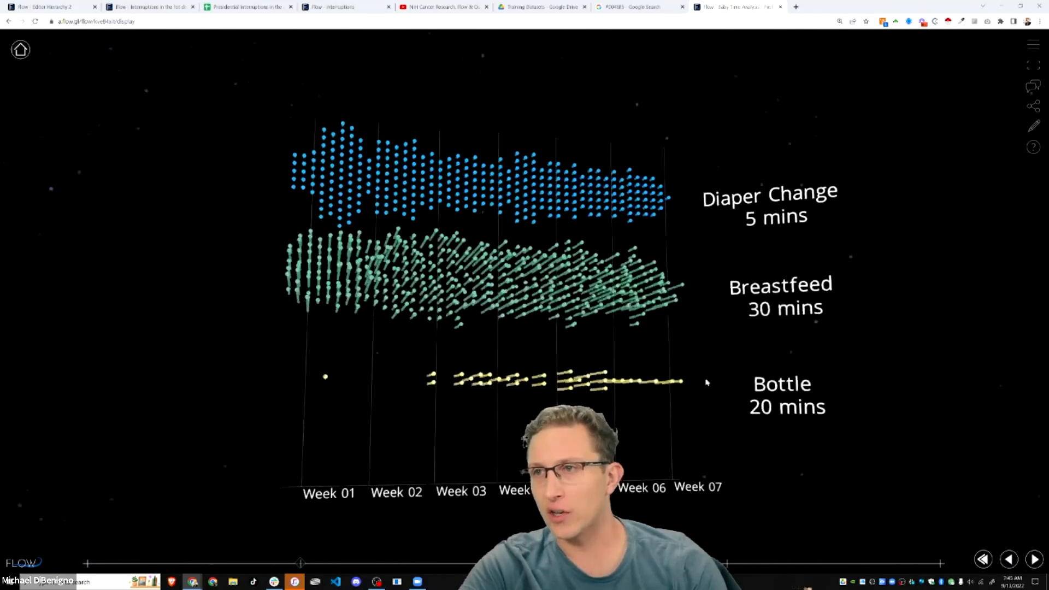
{"action": "left_click", "coordinate": [1032, 564]}
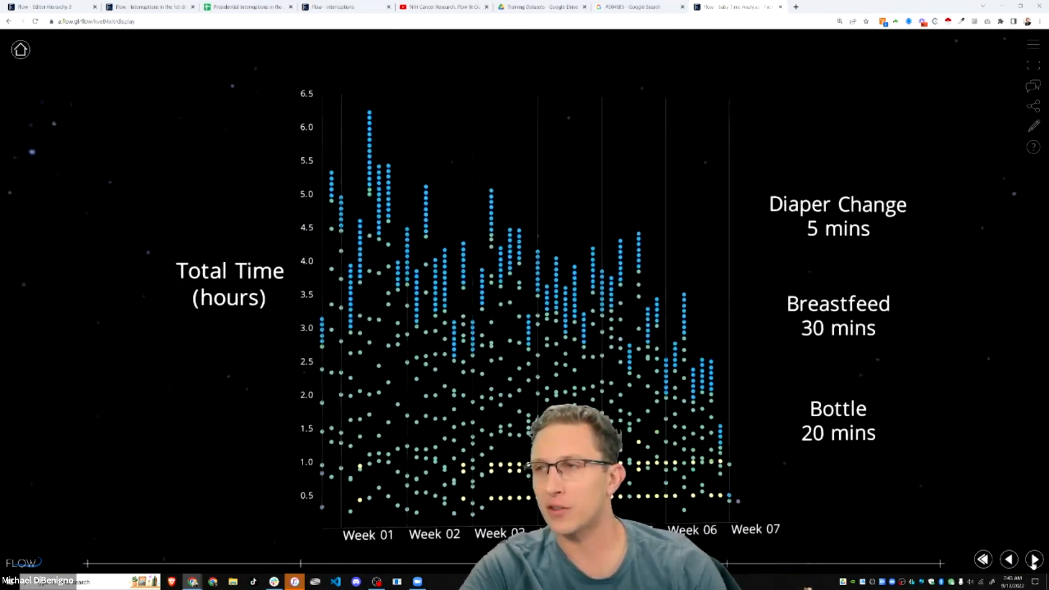
{"action": "left_click", "coordinate": [1034, 561]}
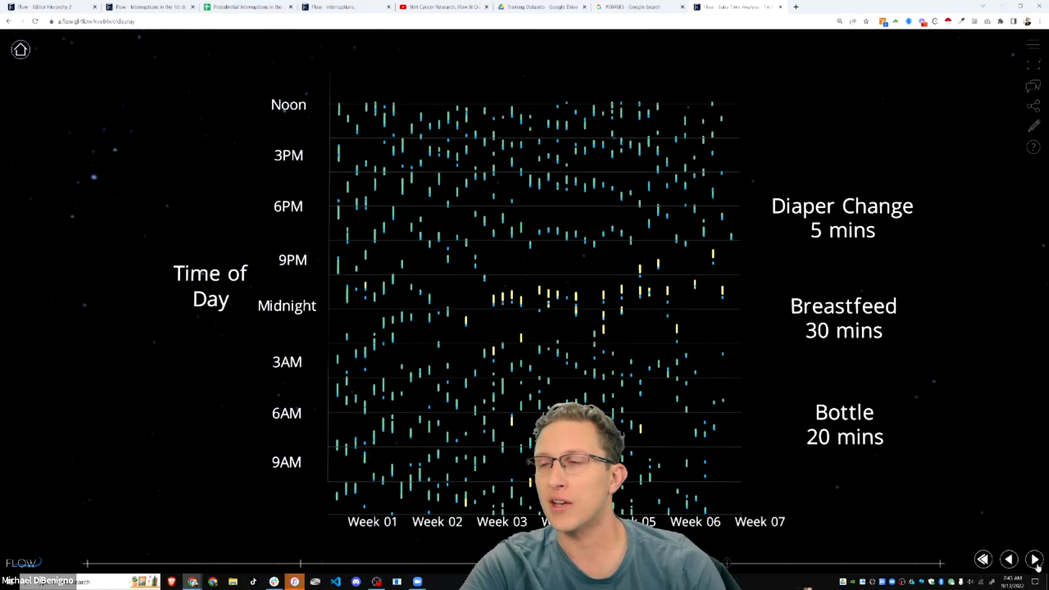
{"action": "left_click", "coordinate": [1035, 560]}
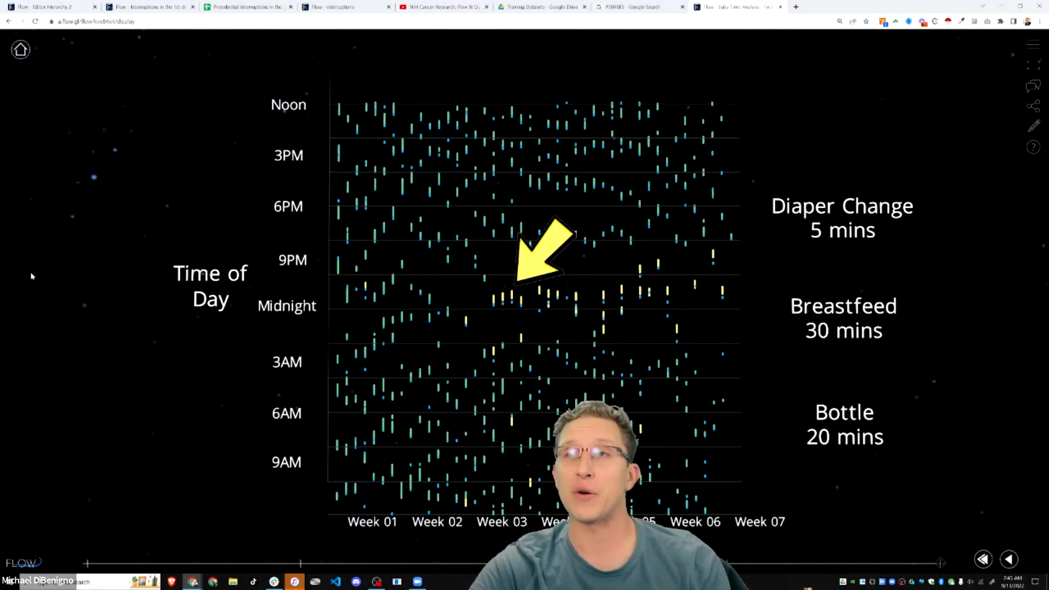
{"action": "left_click_drag", "start_coordinate": [64, 281], "coordinate": [106, 288]}
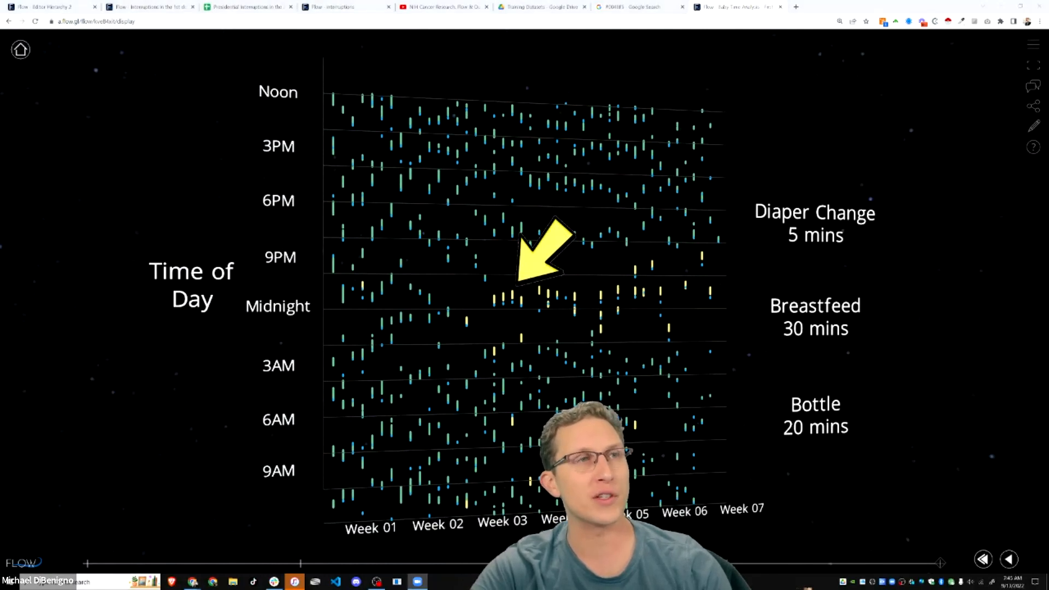
{"action": "left_click_drag", "start_coordinate": [951, 329], "coordinate": [924, 334]}
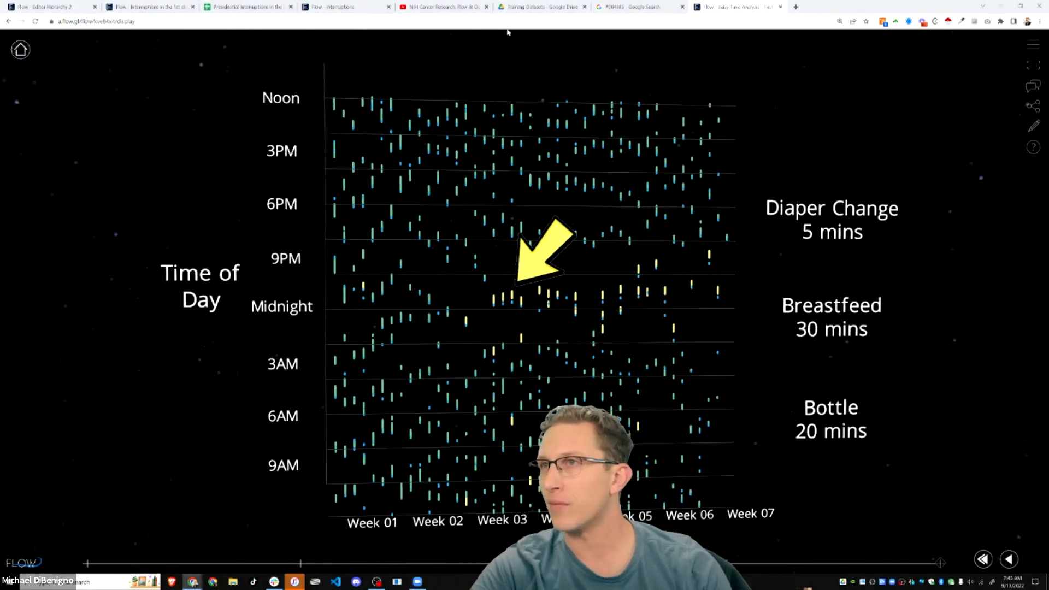